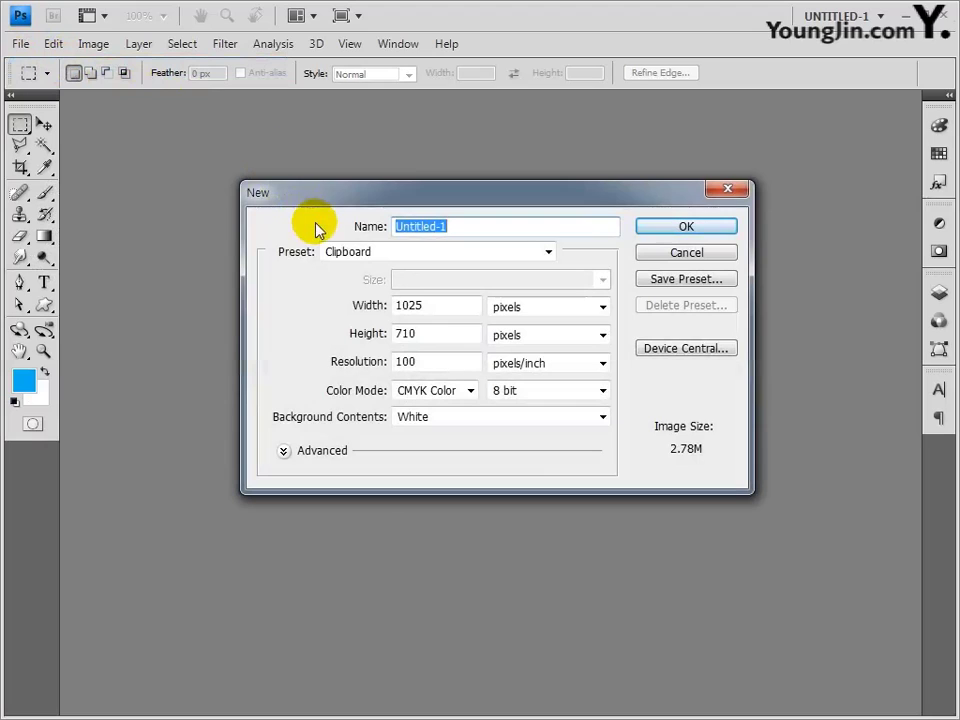
Step: Name the new document 포토샵작업 and set its size to 266 mm wide by 186 mm high
{"action": "type", "text": "포토샵자"}
{"action": "key", "text": "Tab"}
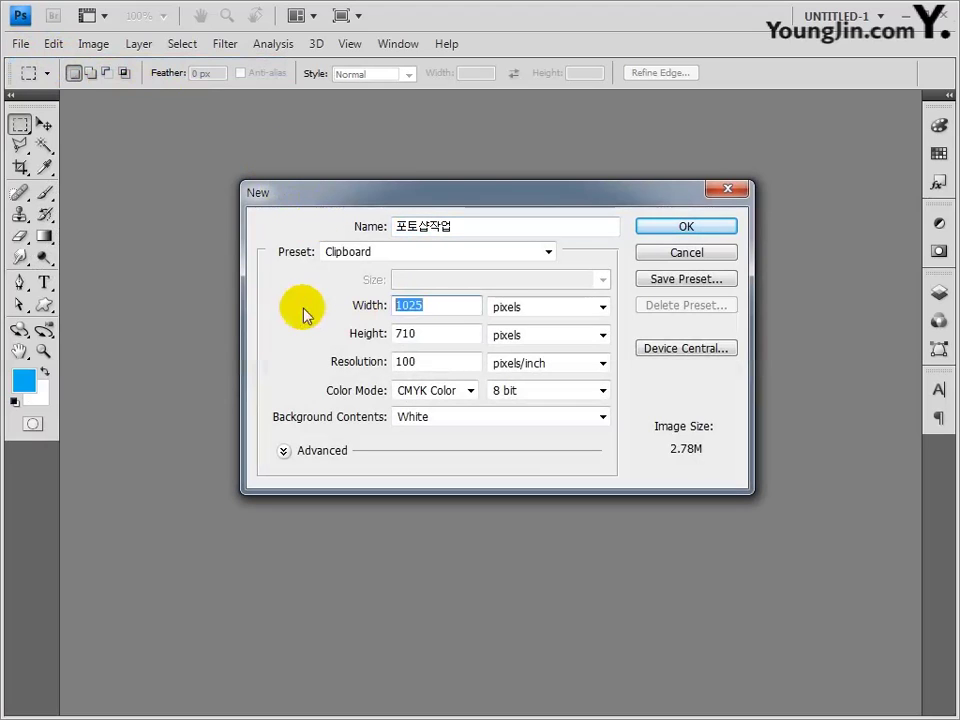
{"action": "type", "text": "266"}
{"action": "left_click", "coordinate": [603, 309]}
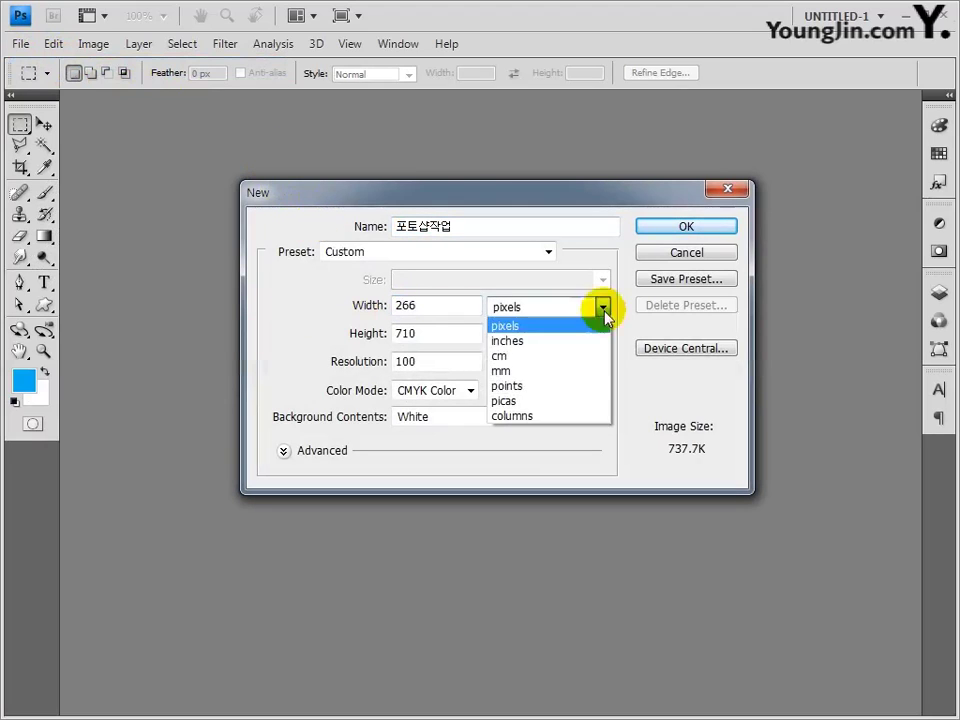
{"action": "left_click", "coordinate": [589, 371]}
{"action": "key", "text": "Tab"}
{"action": "type", "text": "186"}
{"action": "key", "text": "Tab"}
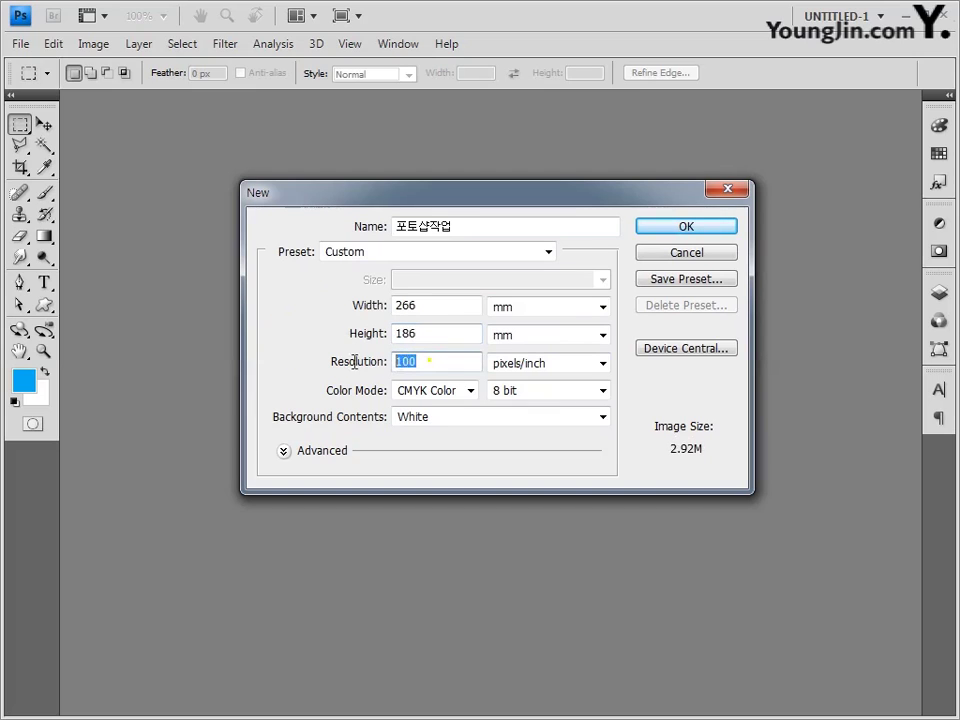
Step: Set the resolution to 100 pixels/inch and the color mode to CMYK Color, and create the document
{"action": "type", "text": "100"}
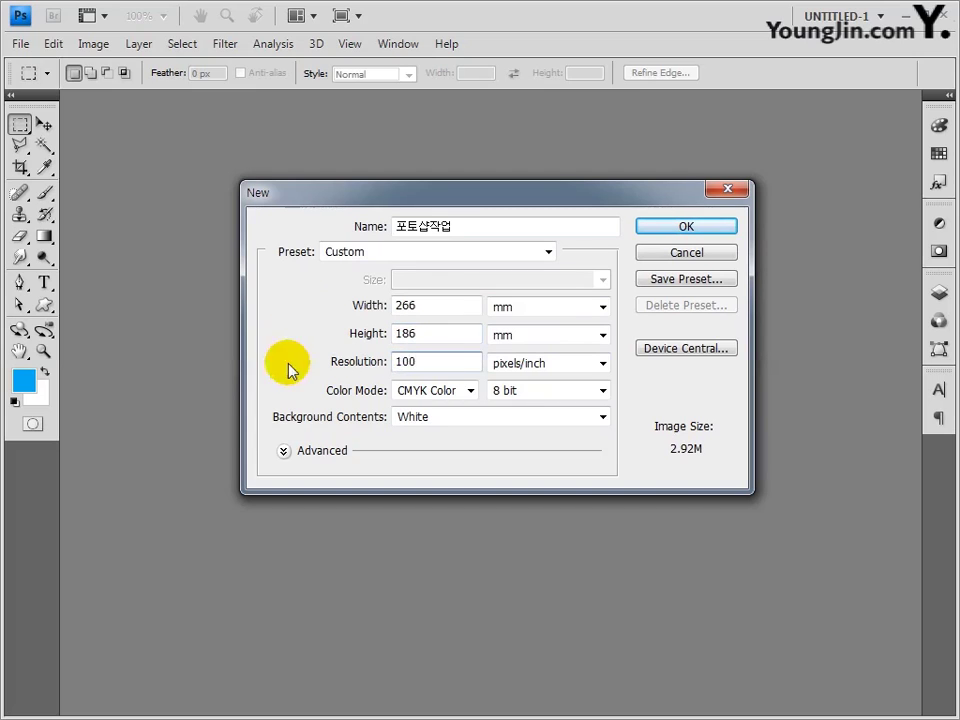
{"action": "left_click", "coordinate": [468, 390]}
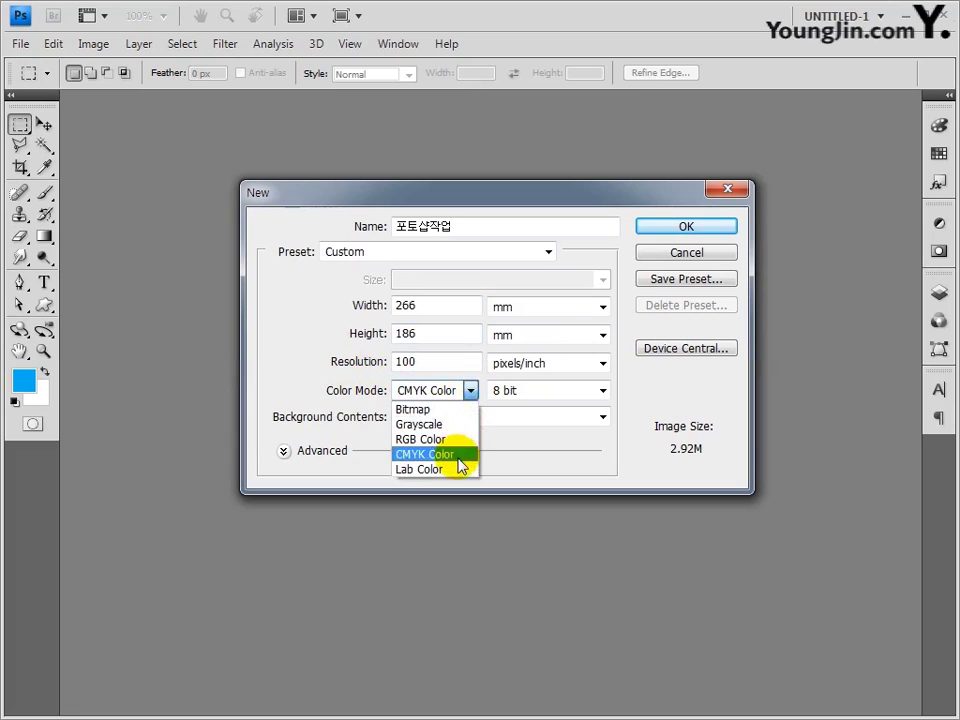
{"action": "left_click", "coordinate": [456, 455]}
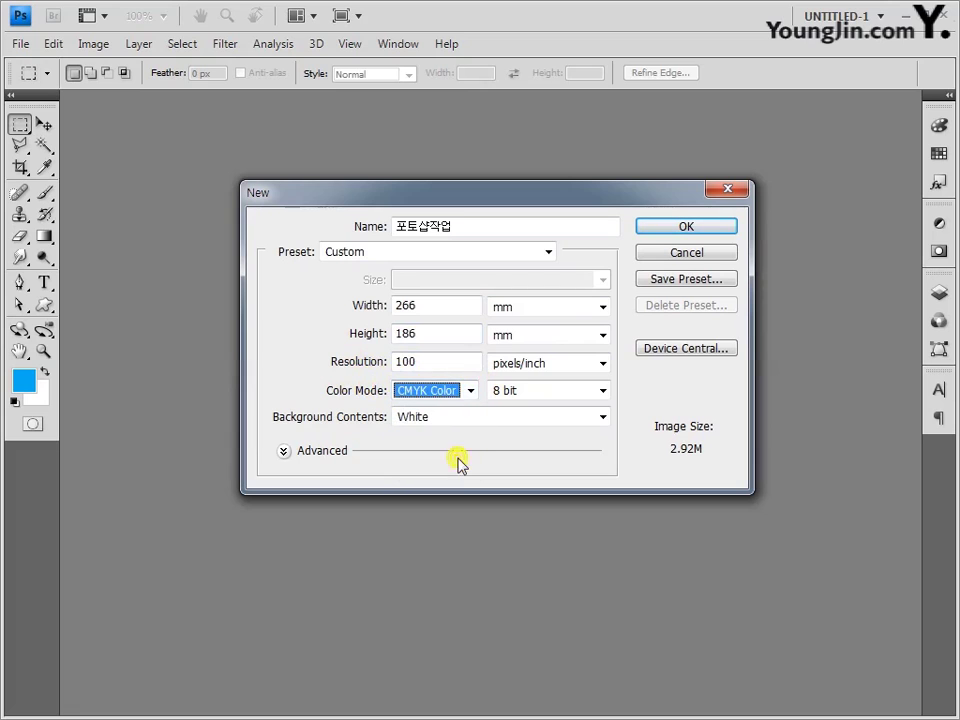
{"action": "left_click", "coordinate": [657, 230]}
Step: Copy the whole red grid from the Illustrator artwork and paste it as pixels into the new Photoshop document
{"action": "key", "text": "alt+Tab"}
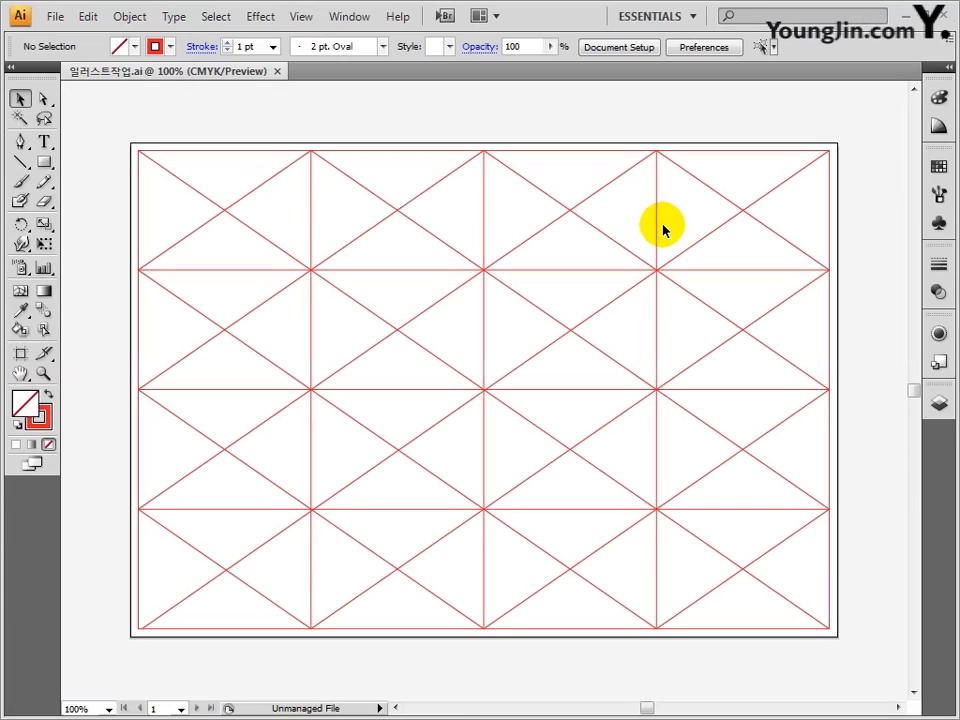
{"action": "left_click_drag", "start_coordinate": [108, 121], "coordinate": [858, 667]}
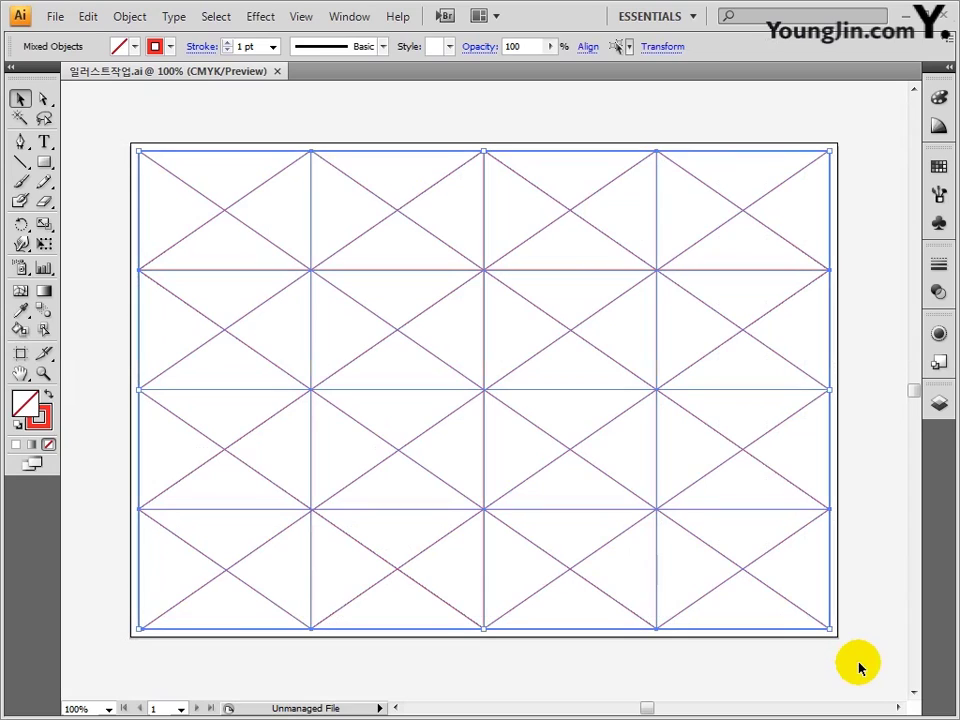
{"action": "key", "text": "alt+Tab"}
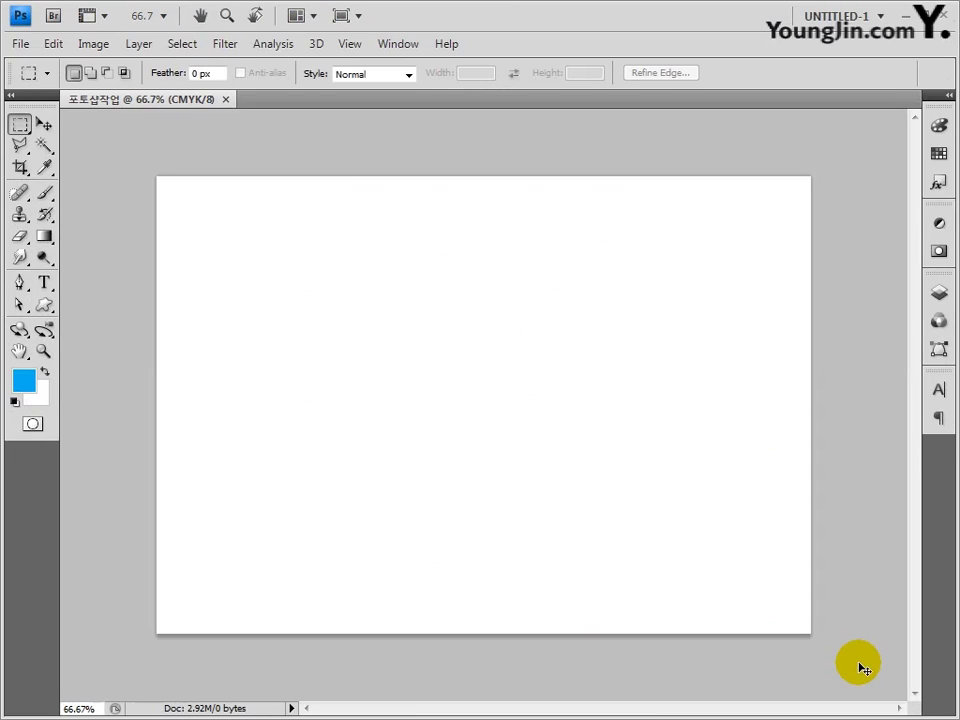
{"action": "key", "text": "ctrl+v"}
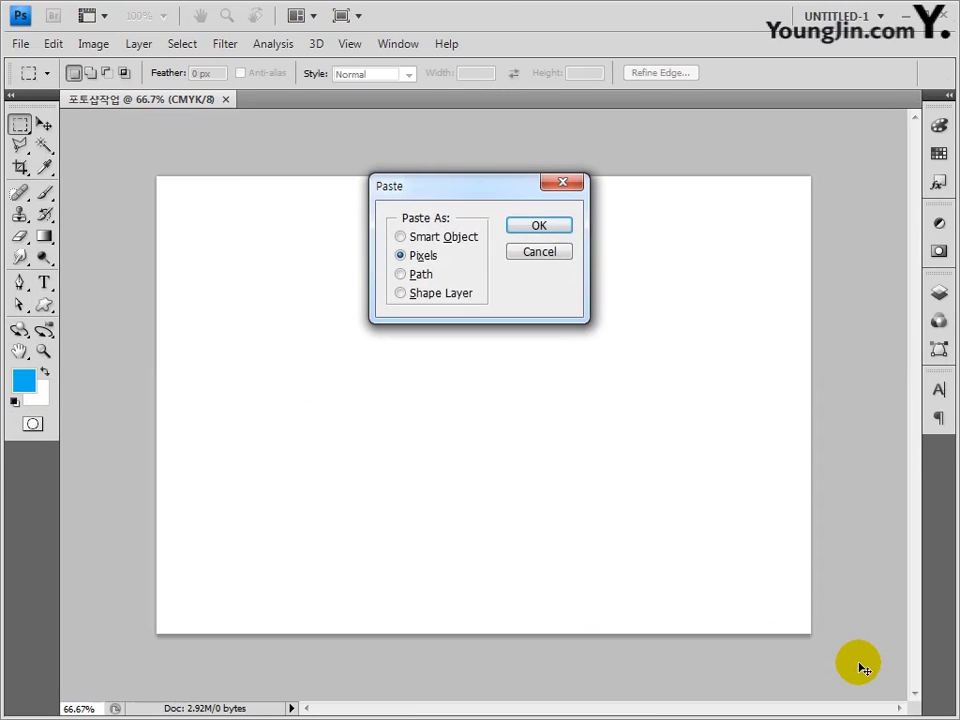
{"action": "left_click", "coordinate": [539, 226]}
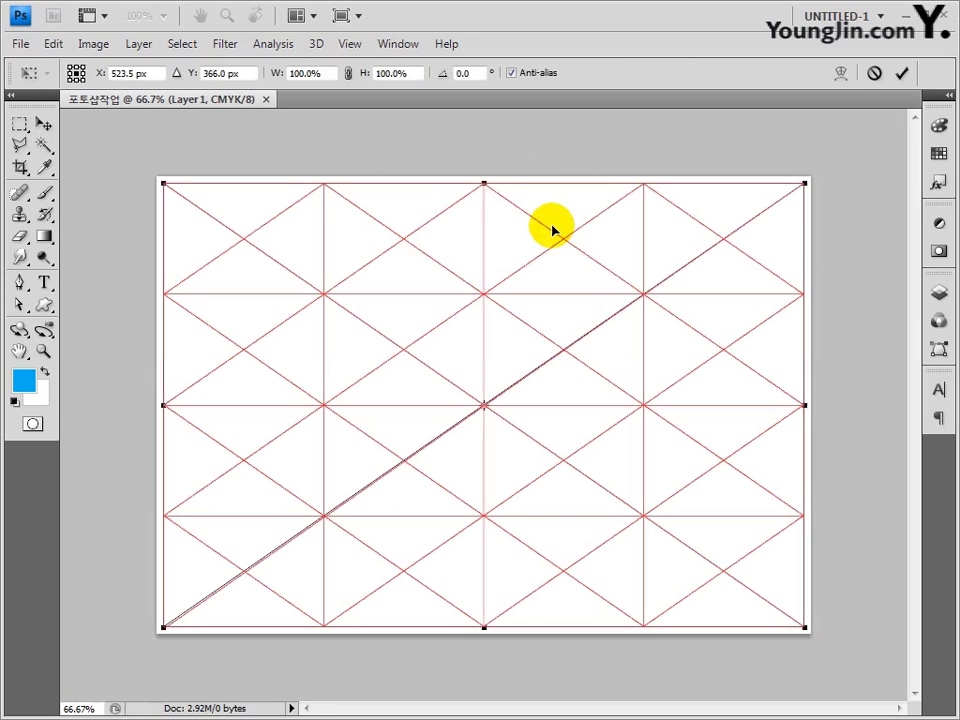
{"action": "key", "text": "Return"}
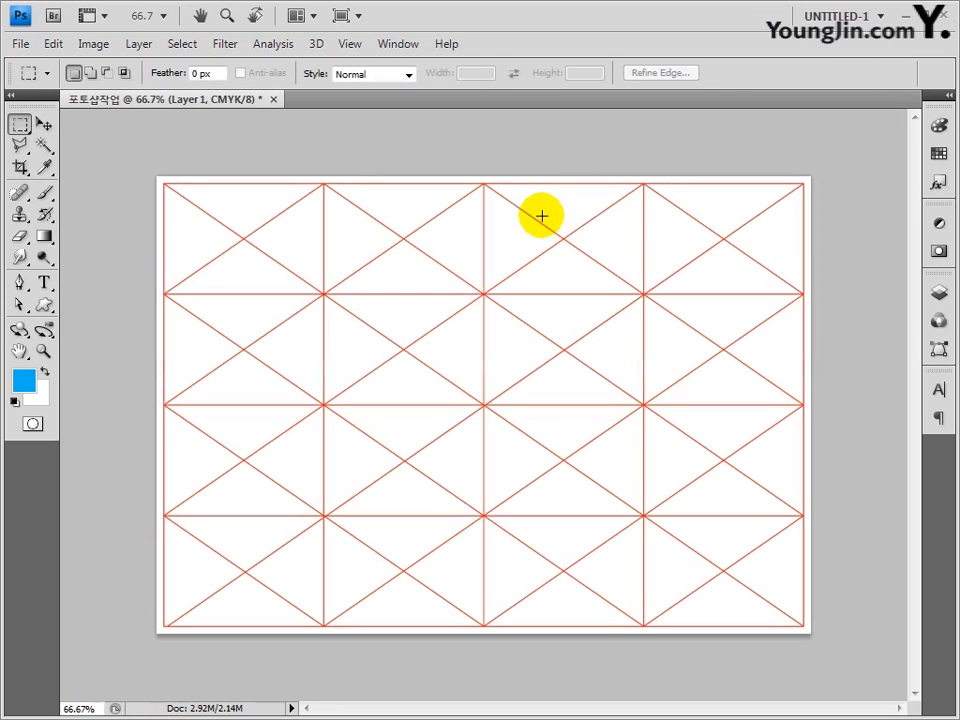
Step: Rename the pasted grid layer as 그리드
{"action": "left_click", "coordinate": [939, 291]}
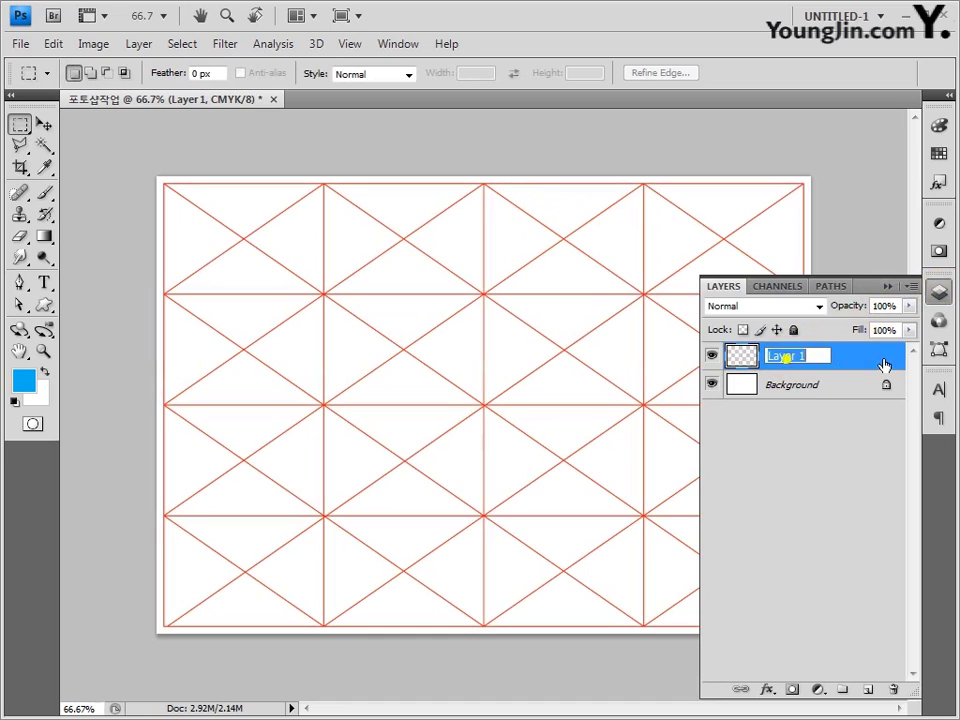
{"action": "type", "text": "그리드"}
{"action": "left_click", "coordinate": [884, 364]}
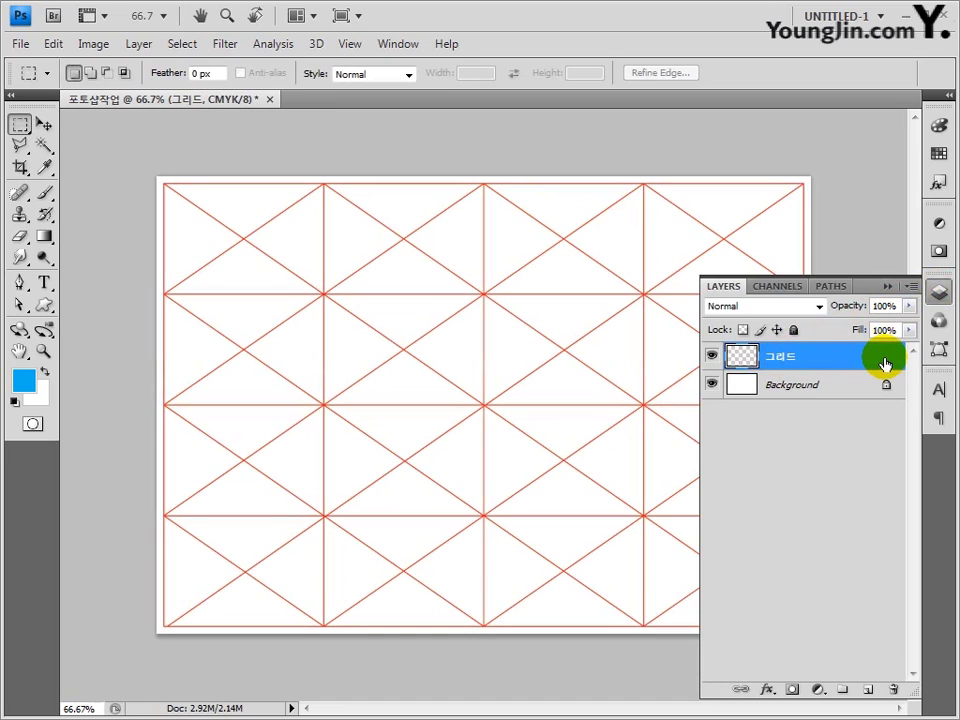
Step: Save the document in the 작업 folder as 포토샵작업 in Photoshop format with maximum compatibility
{"action": "left_click", "coordinate": [21, 44]}
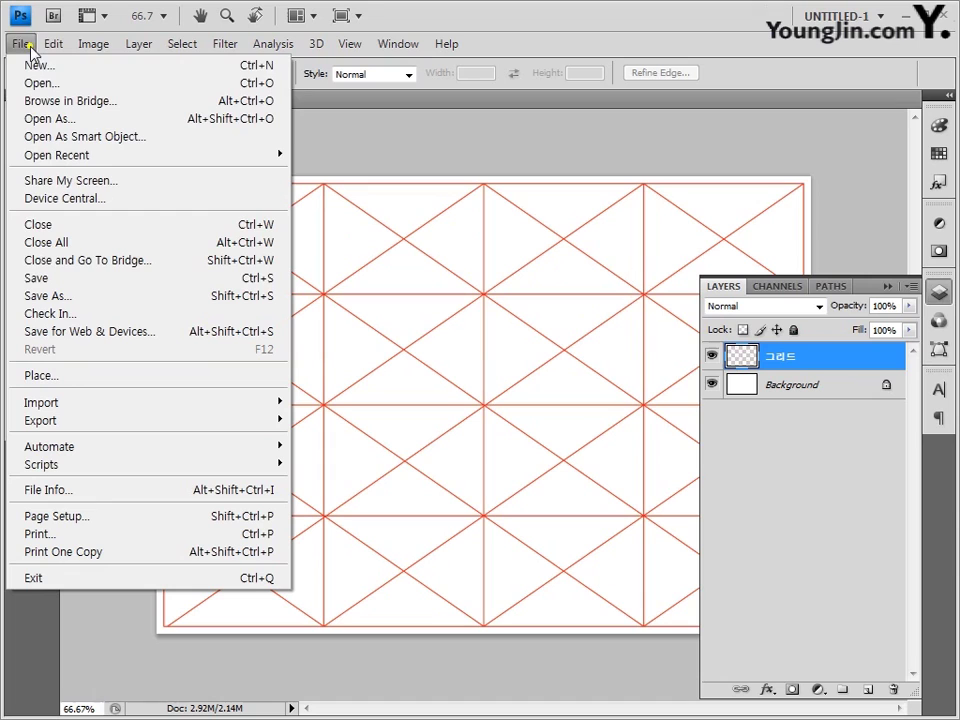
{"action": "left_click", "coordinate": [56, 280]}
{"action": "left_click", "coordinate": [464, 428]}
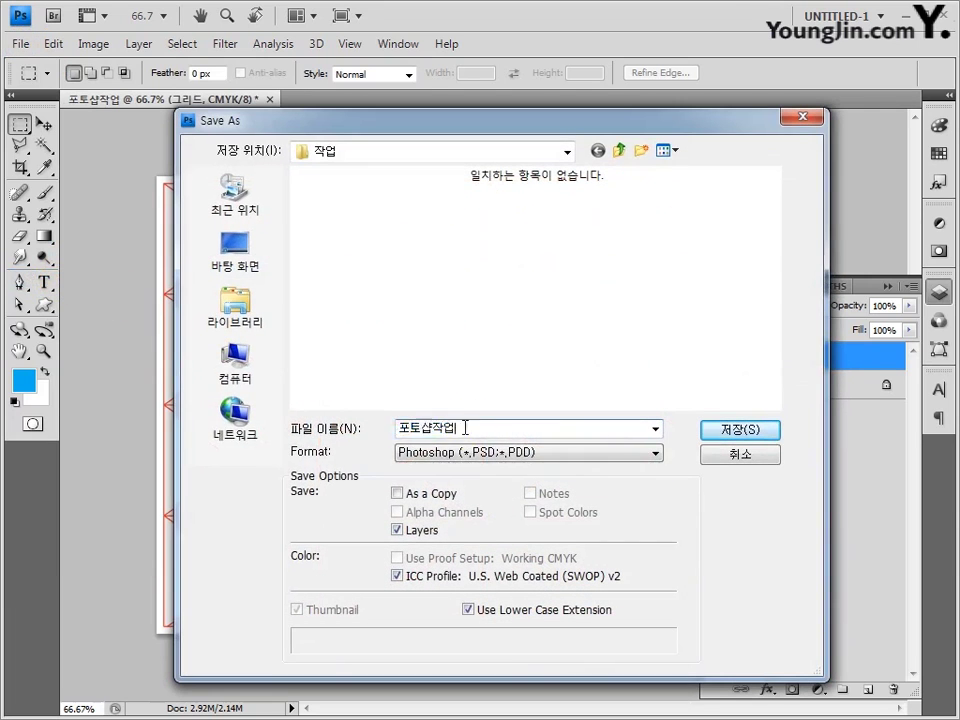
{"action": "key", "text": "BackSpace"}
{"action": "key", "text": "BackSpace"}
{"action": "type", "text": "ㅈ"}
{"action": "type", "text": "업"}
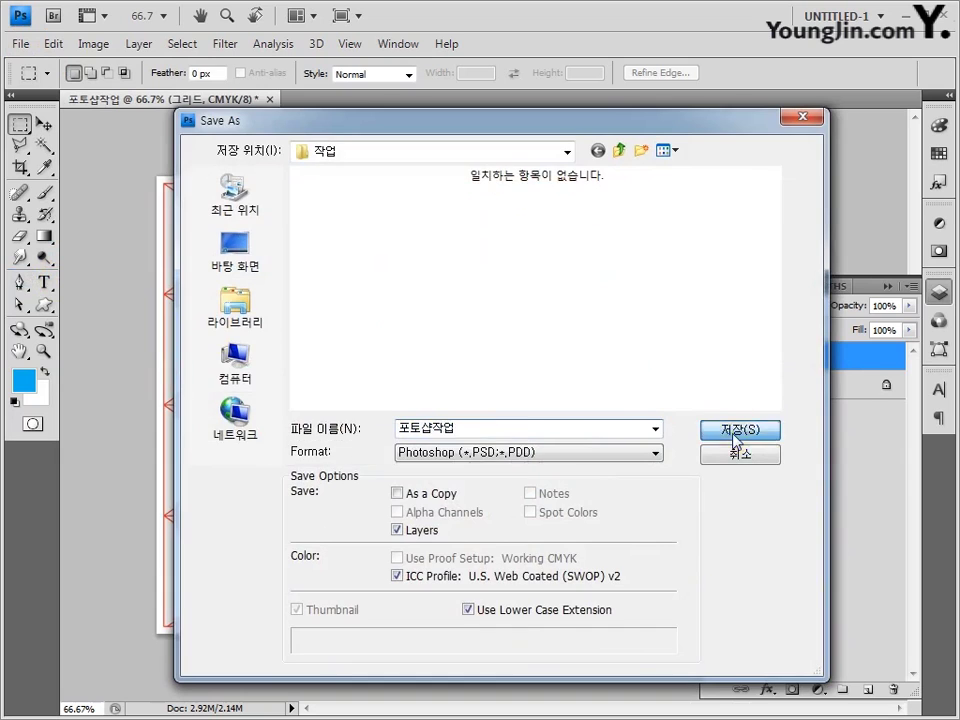
{"action": "left_click", "coordinate": [739, 430]}
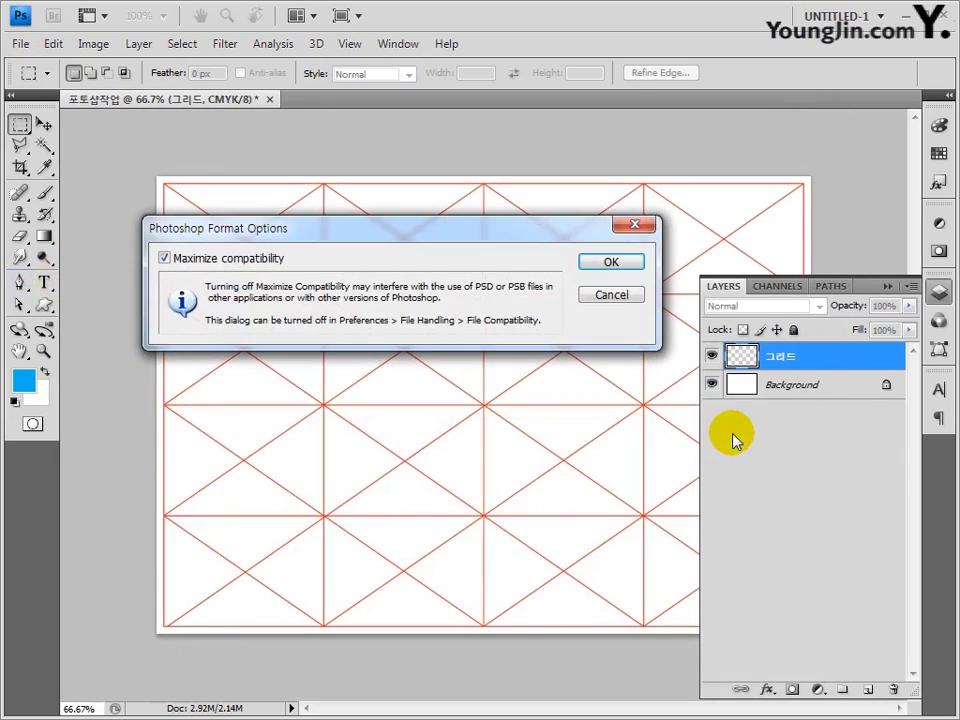
{"action": "left_click", "coordinate": [611, 261]}
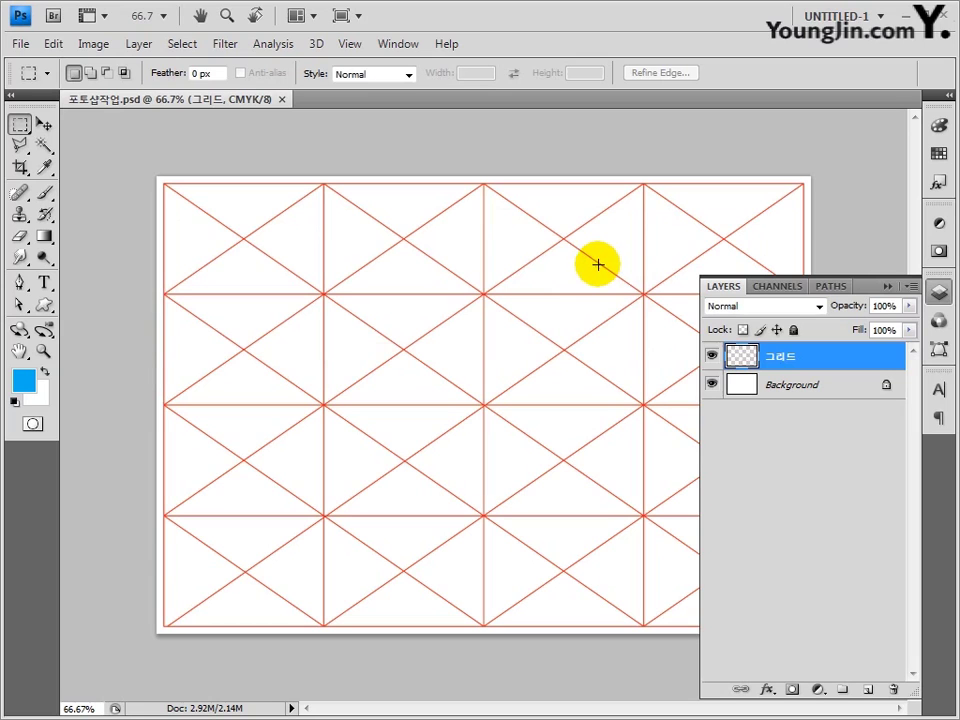
Step: Open the 구름 image from the 기출_소스 folder
{"action": "left_click", "coordinate": [20, 44]}
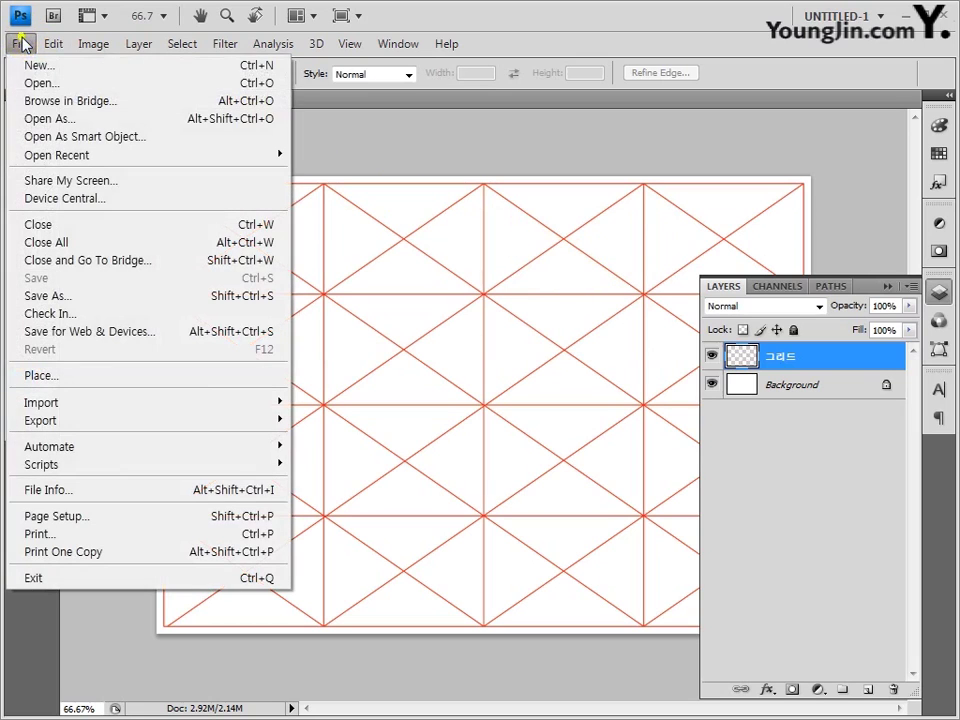
{"action": "left_click", "coordinate": [42, 84]}
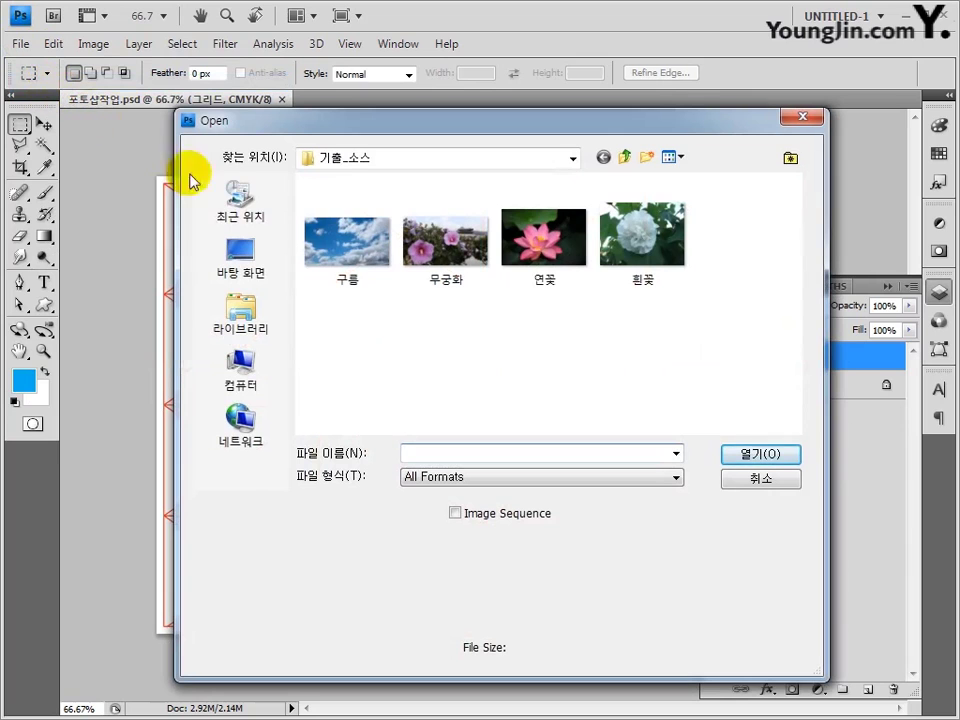
{"action": "left_click", "coordinate": [333, 245]}
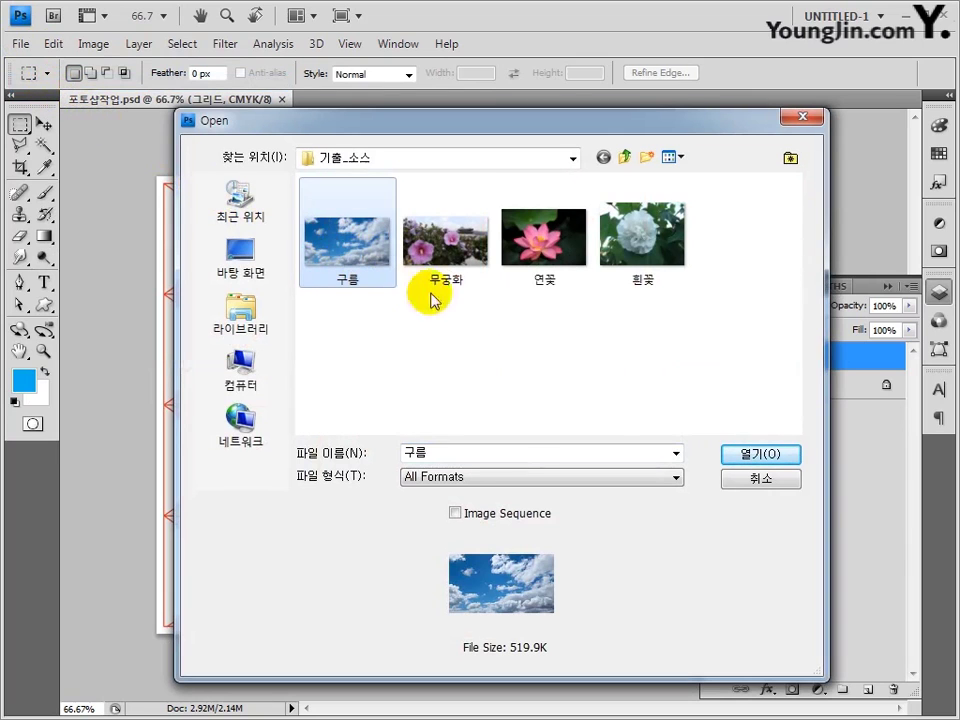
{"action": "left_click", "coordinate": [745, 453]}
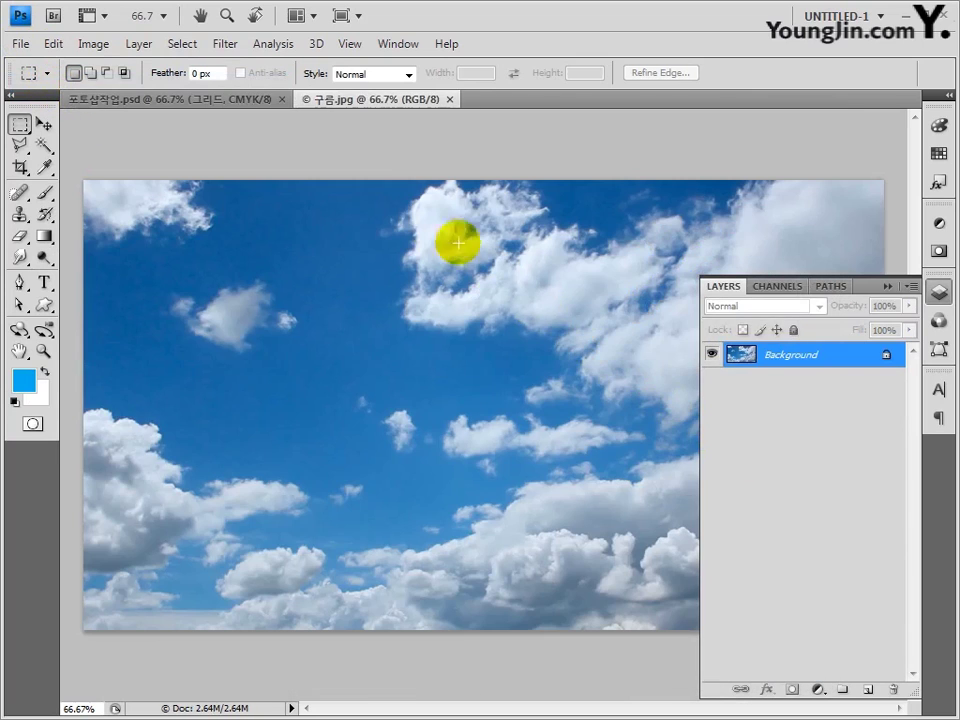
Step: Apply the Palette Knife filter to the cloud image with Stroke Size 16, Stroke Detail 1 and Softness 4
{"action": "left_click", "coordinate": [225, 44]}
{"action": "mouse_move", "coordinate": [246, 181]}
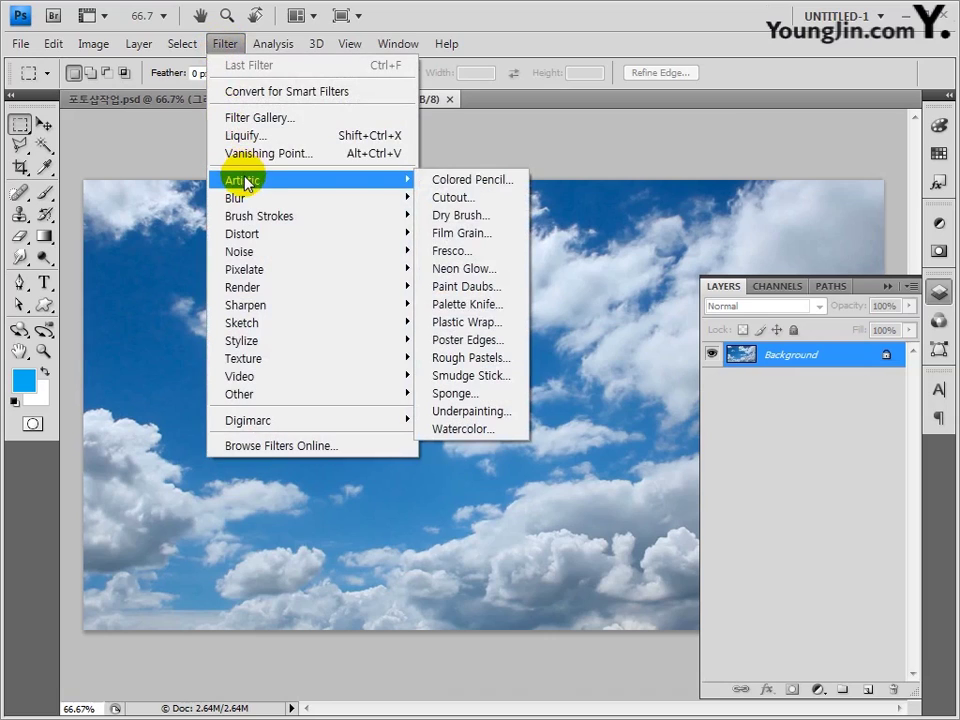
{"action": "left_click", "coordinate": [474, 306]}
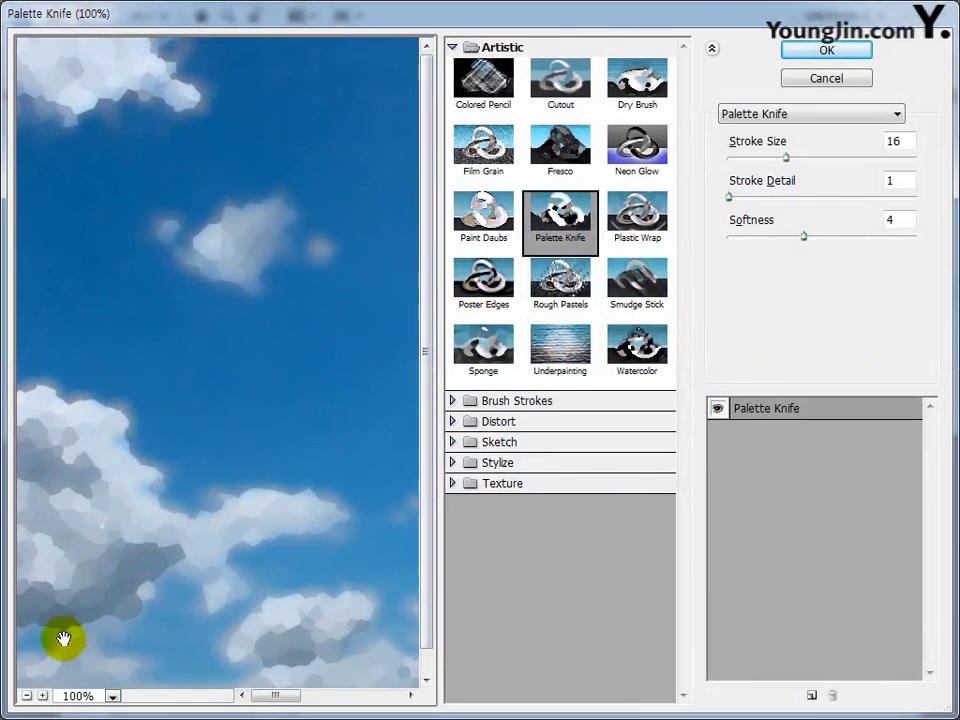
{"action": "left_click", "coordinate": [27, 696]}
{"action": "left_click", "coordinate": [27, 696]}
{"action": "left_click", "coordinate": [27, 696]}
{"action": "left_click", "coordinate": [27, 697]}
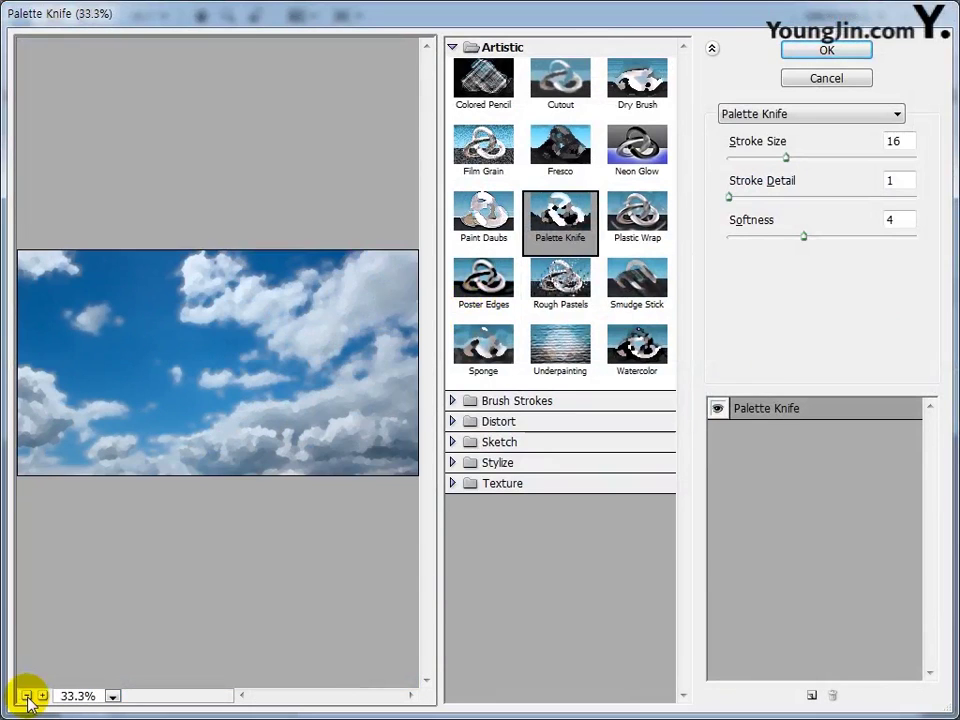
{"action": "double_click", "coordinate": [909, 140]}
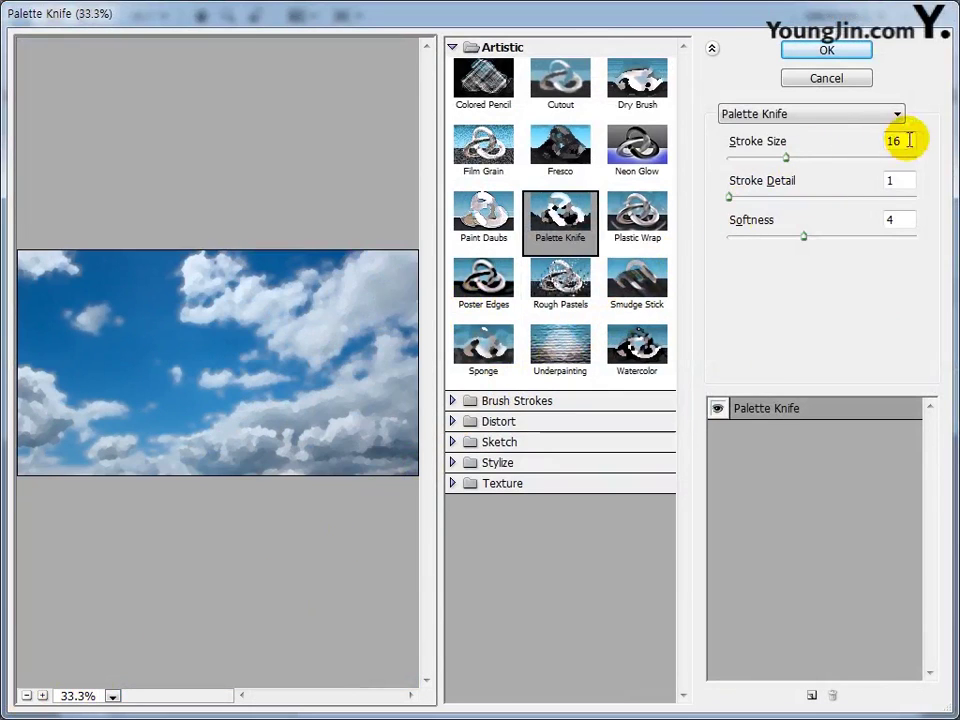
{"action": "type", "text": "1"}
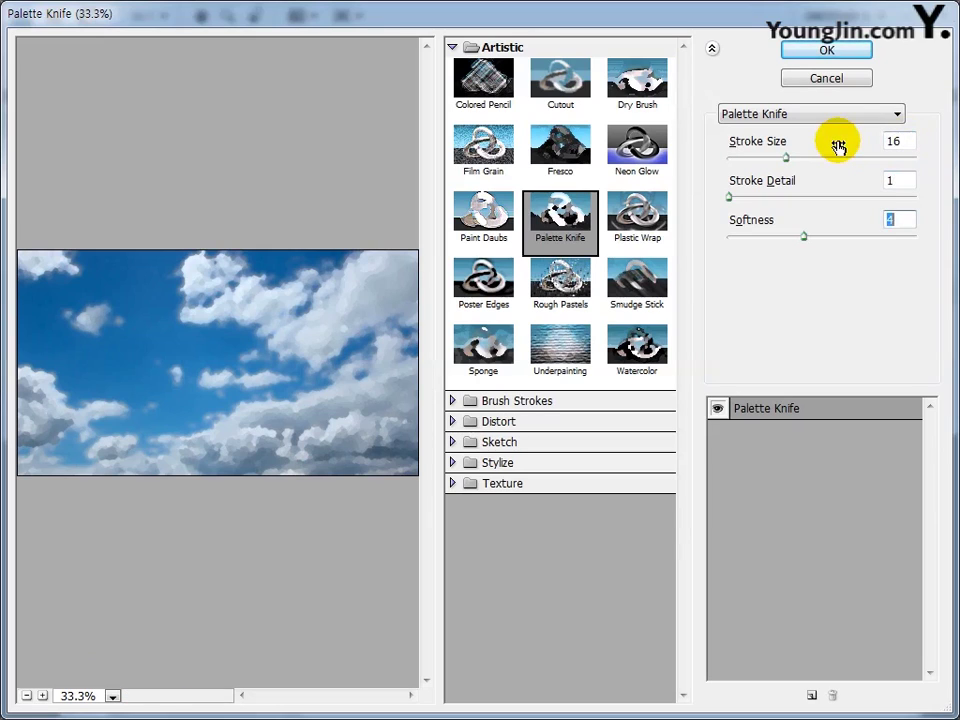
{"action": "left_click", "coordinate": [826, 52]}
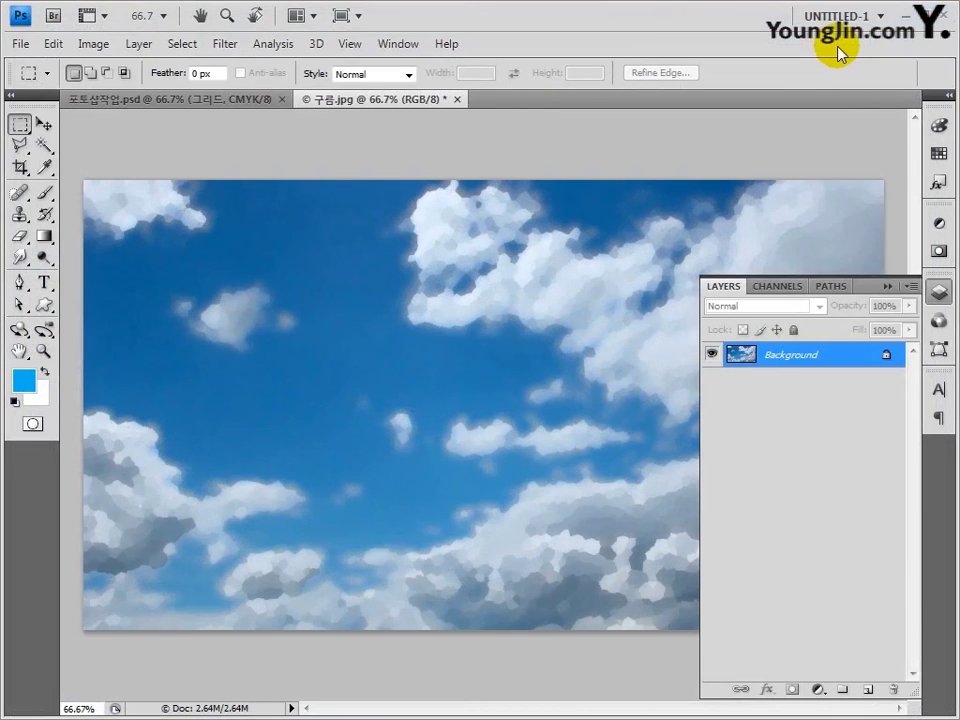
Step: Copy the entire filtered cloud image and paste it into 포토샵작업.psd as a new layer
{"action": "key", "text": "ctrl+a"}
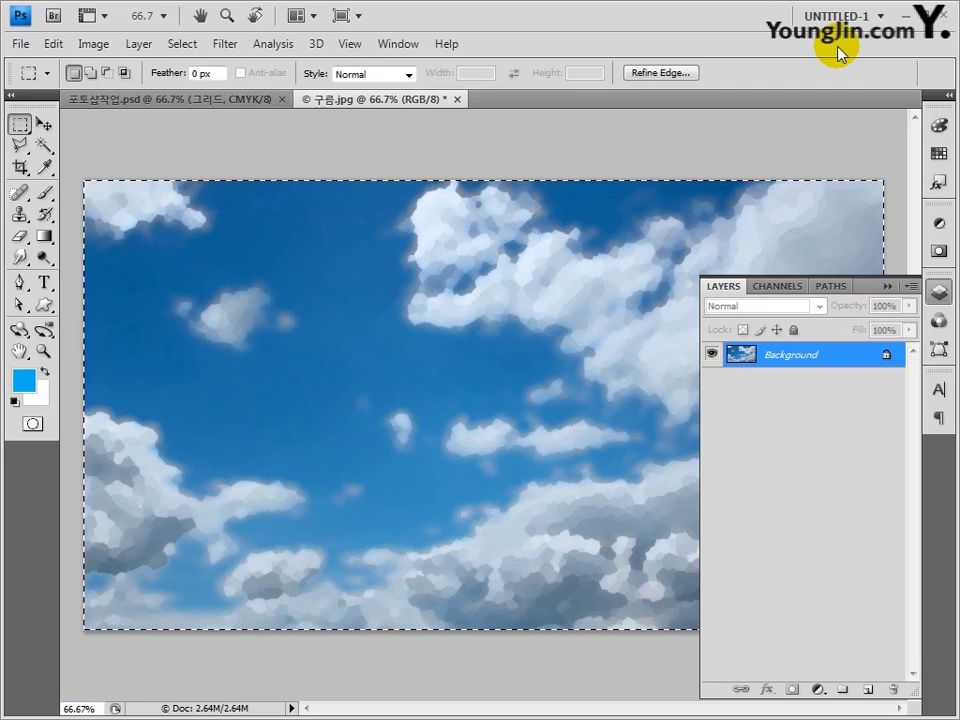
{"action": "left_click", "coordinate": [176, 101]}
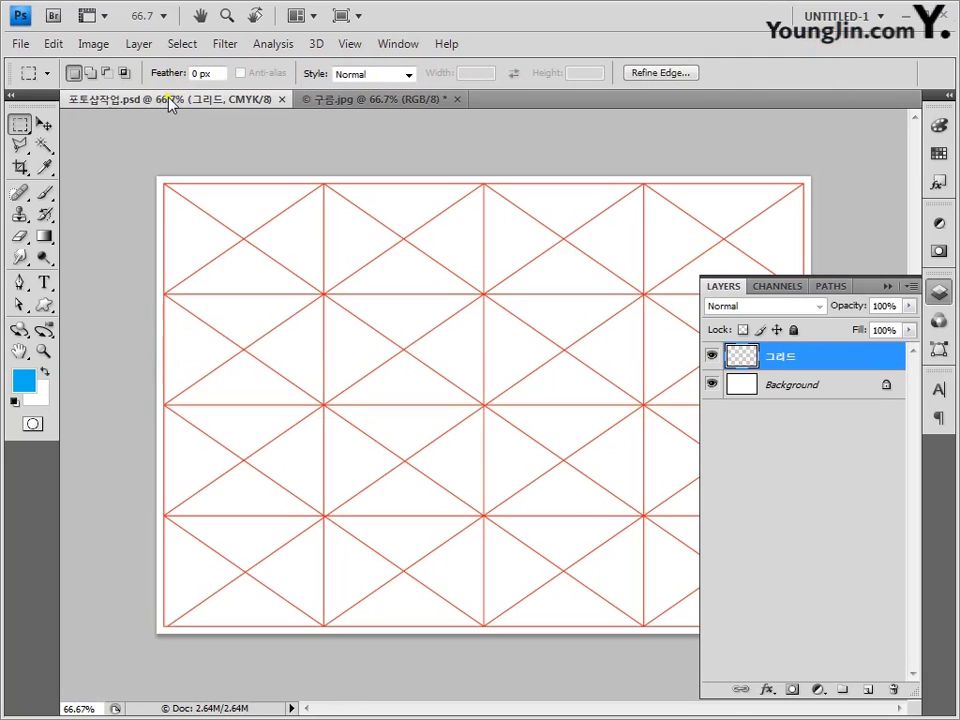
{"action": "key", "text": "ctrl+v"}
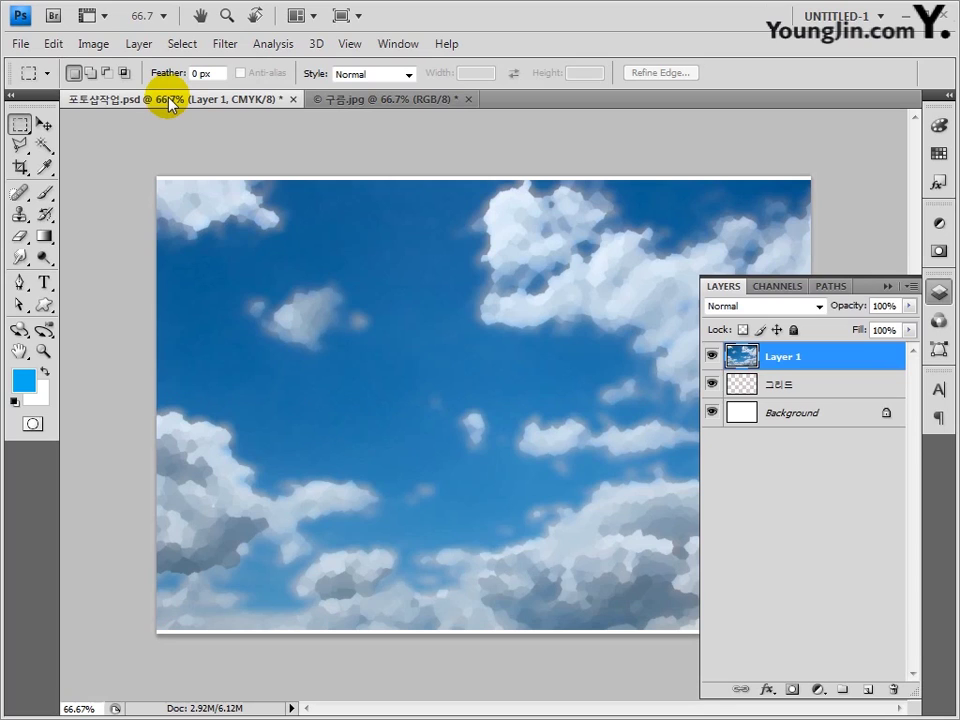
Step: Rename the pasted cloud layer as 구름
{"action": "double_click", "coordinate": [779, 357]}
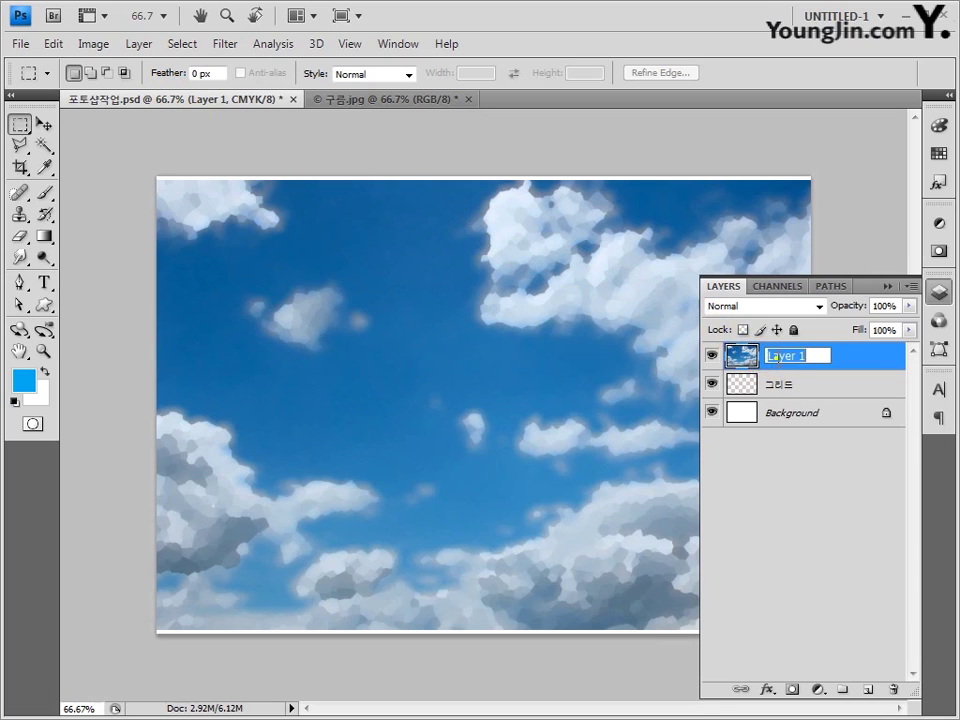
{"action": "left_click", "coordinate": [779, 357]}
{"action": "key", "text": "Return"}
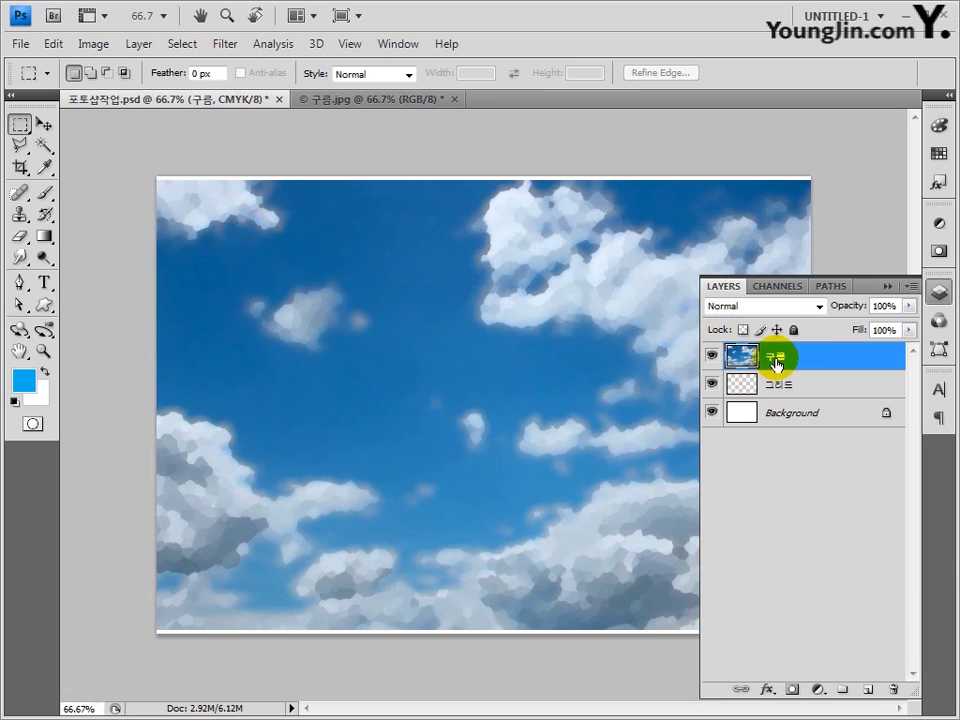
Step: Enlarge the 구름 layer proportionally to about 102.7% so that it covers the white strips along the canvas edges
{"action": "key", "text": "ctrl+t"}
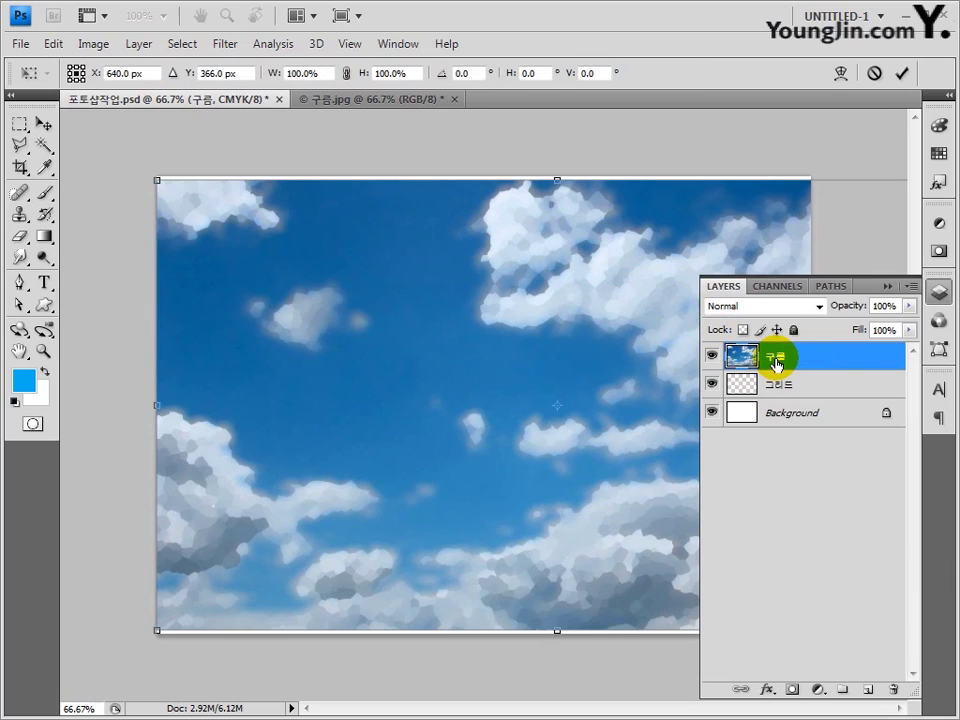
{"action": "key", "text": "ctrl+minus"}
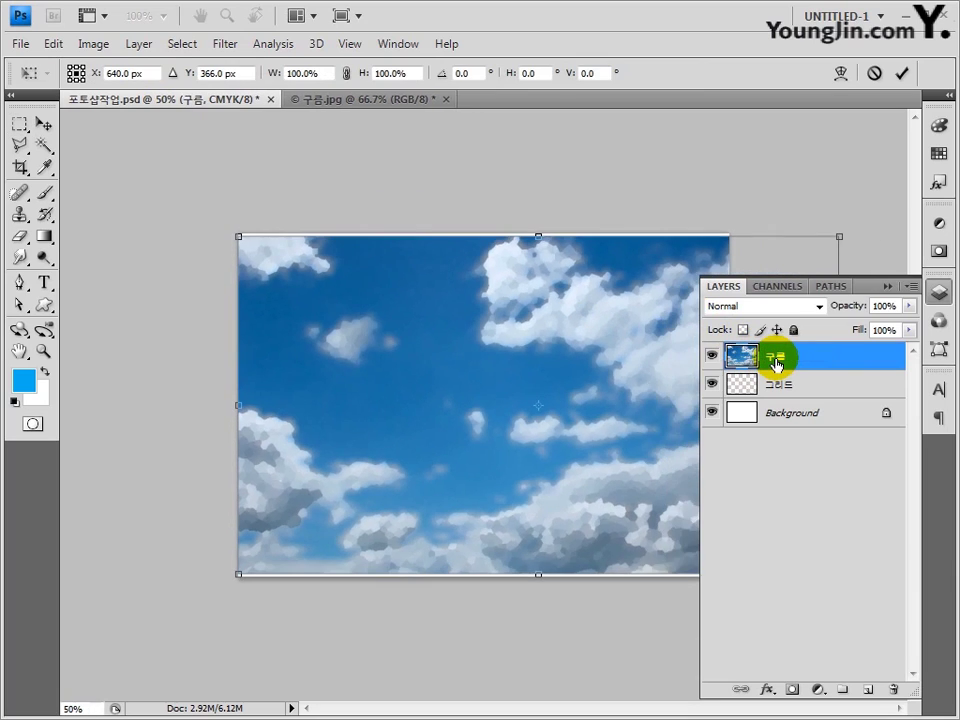
{"action": "left_click_drag", "start_coordinate": [843, 233], "coordinate": [849, 231]}
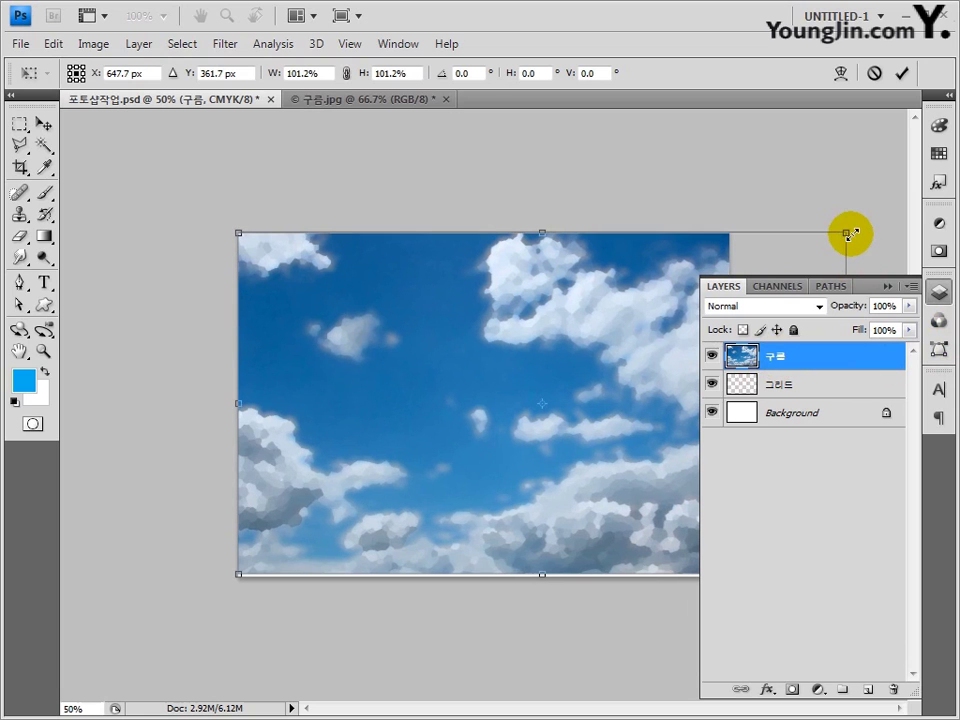
{"action": "left_click_drag", "start_coordinate": [238, 574], "coordinate": [221, 578]}
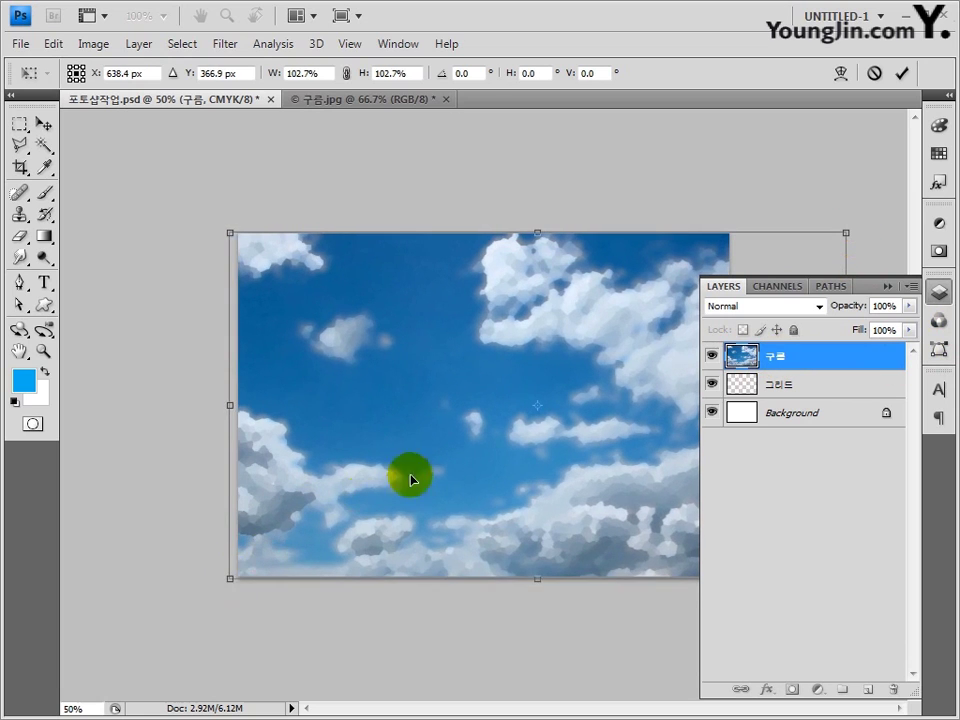
{"action": "double_click", "coordinate": [455, 457]}
{"action": "key", "text": "ctrl+plus"}
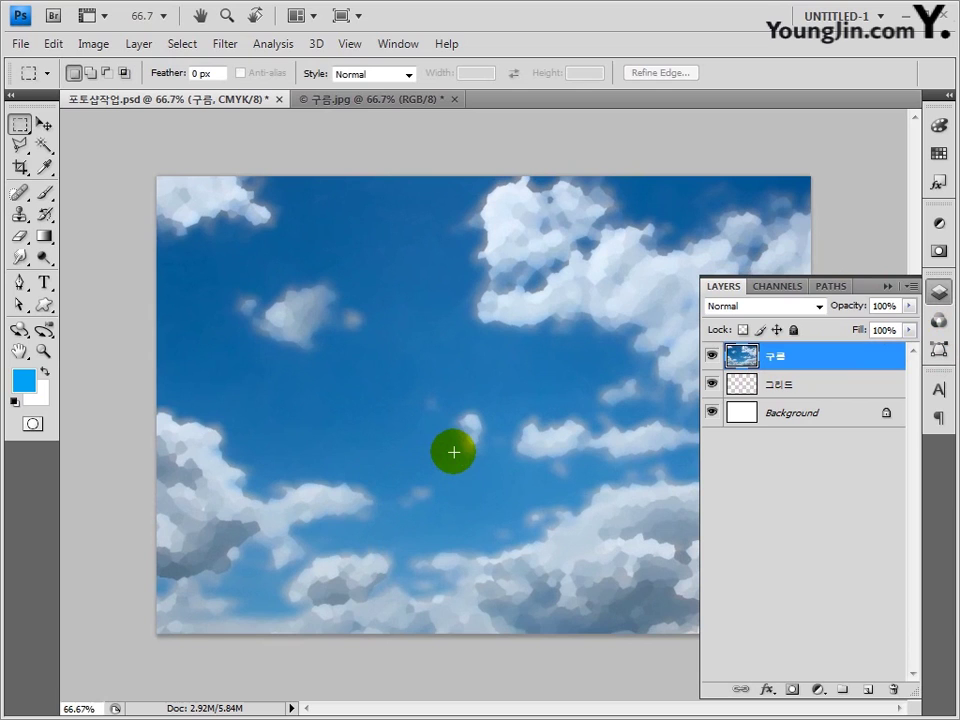
Step: Add a layer mask to 구름 and fill it with a horizontal white-to-black linear gradient, fading the clouds out before the canvas centre
{"action": "left_click", "coordinate": [793, 690]}
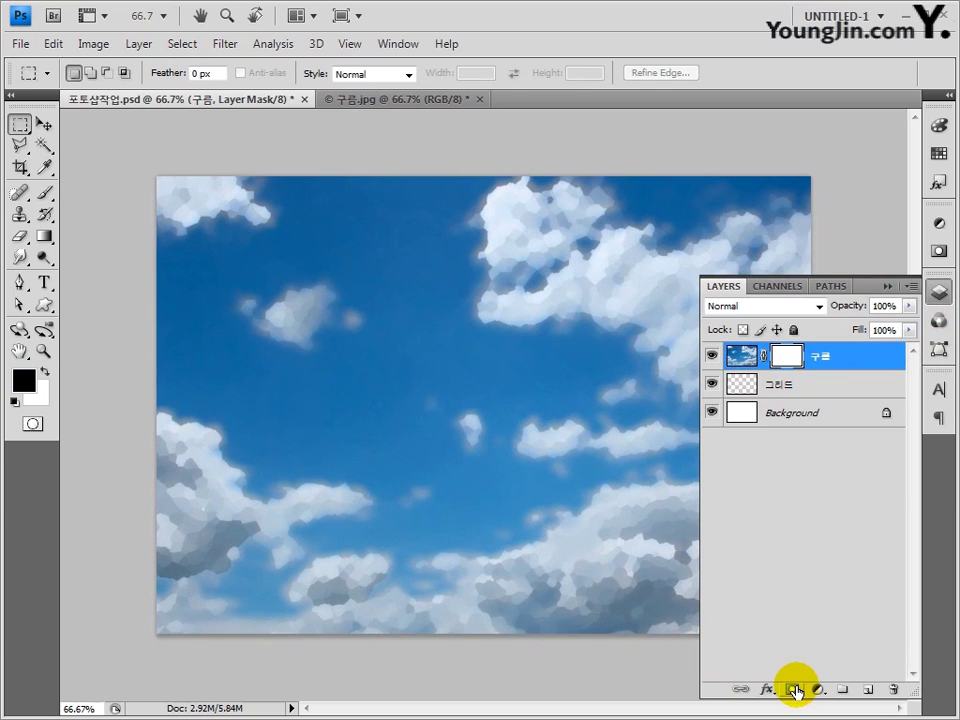
{"action": "left_click", "coordinate": [44, 240]}
{"action": "key", "text": "x"}
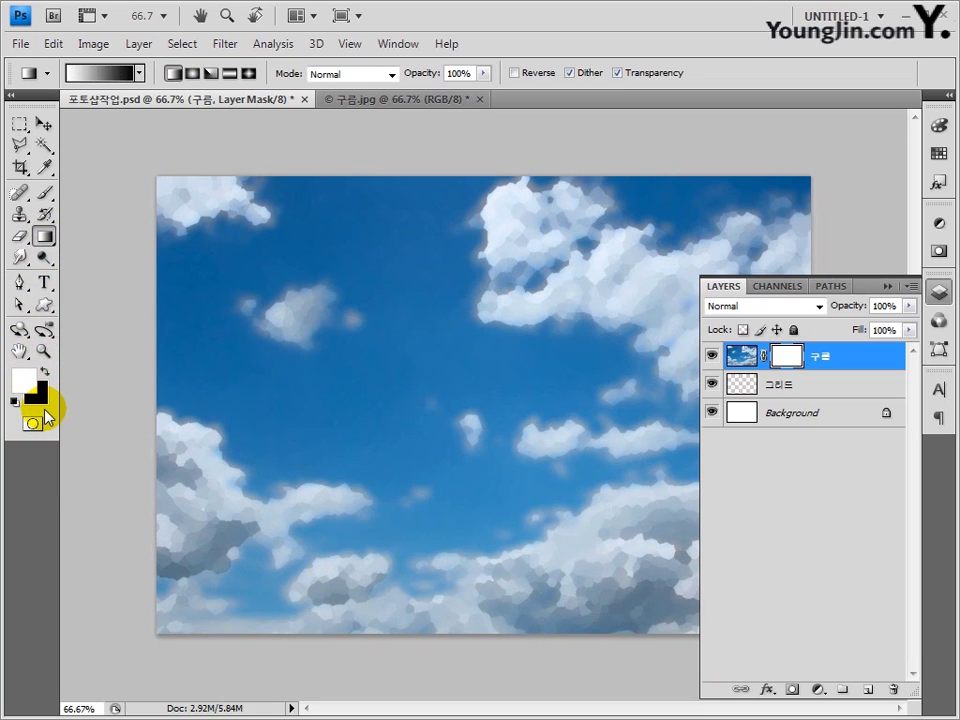
{"action": "left_click", "coordinate": [140, 73]}
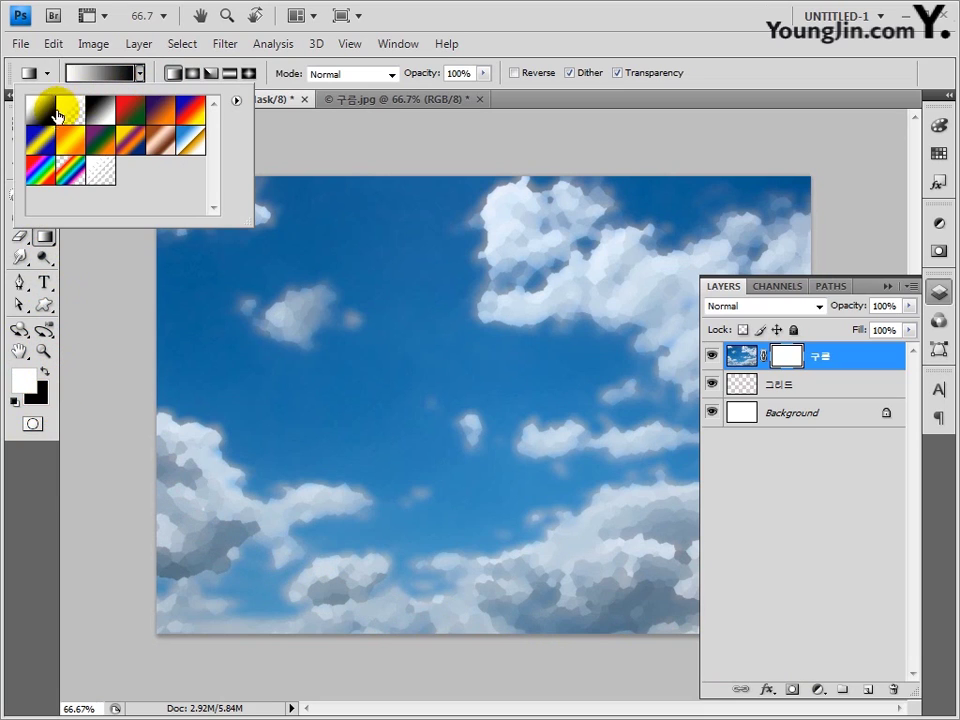
{"action": "left_click", "coordinate": [268, 276]}
{"action": "left_click_drag", "start_coordinate": [268, 276], "coordinate": [467, 411]}
{"action": "left_click", "coordinate": [332, 407]}
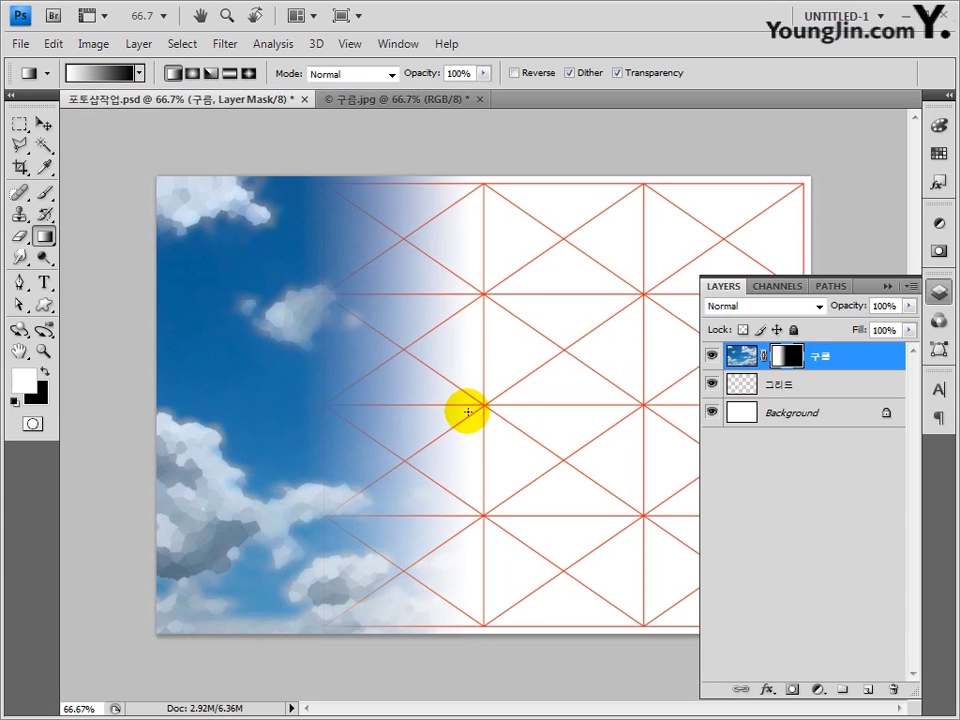
Step: Copy the pale grey floral ornament from 일러스트작업.ai in Illustrator and paste it as pixels into 포토샵작업.psd in Photoshop
{"action": "key", "text": "alt+Tab"}
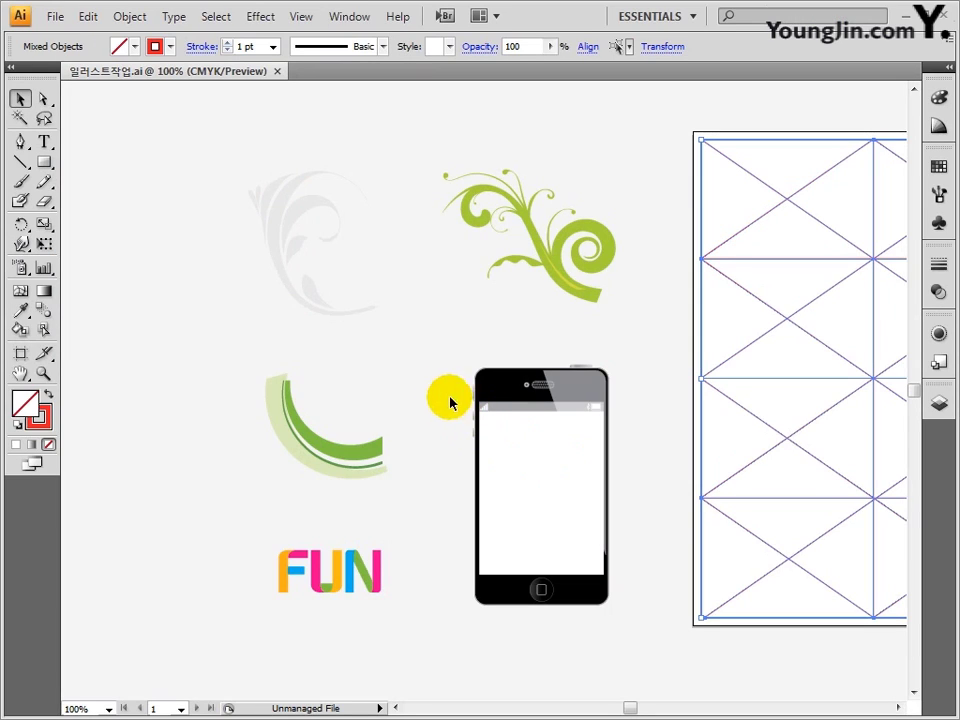
{"action": "left_click", "coordinate": [282, 223]}
{"action": "left_click", "coordinate": [282, 223]}
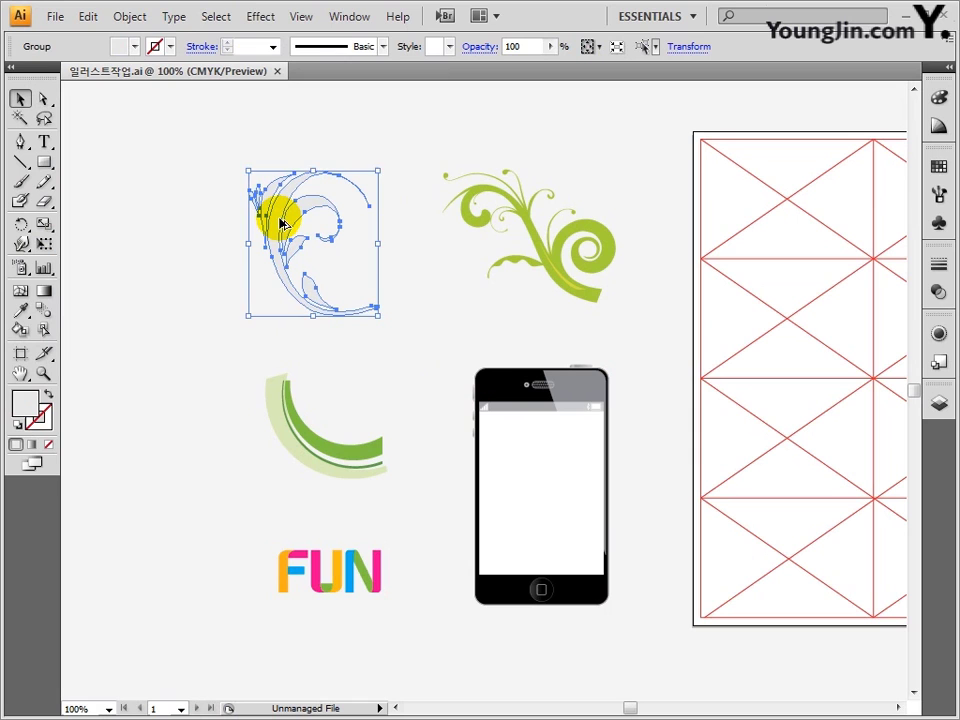
{"action": "key", "text": "alt+Tab"}
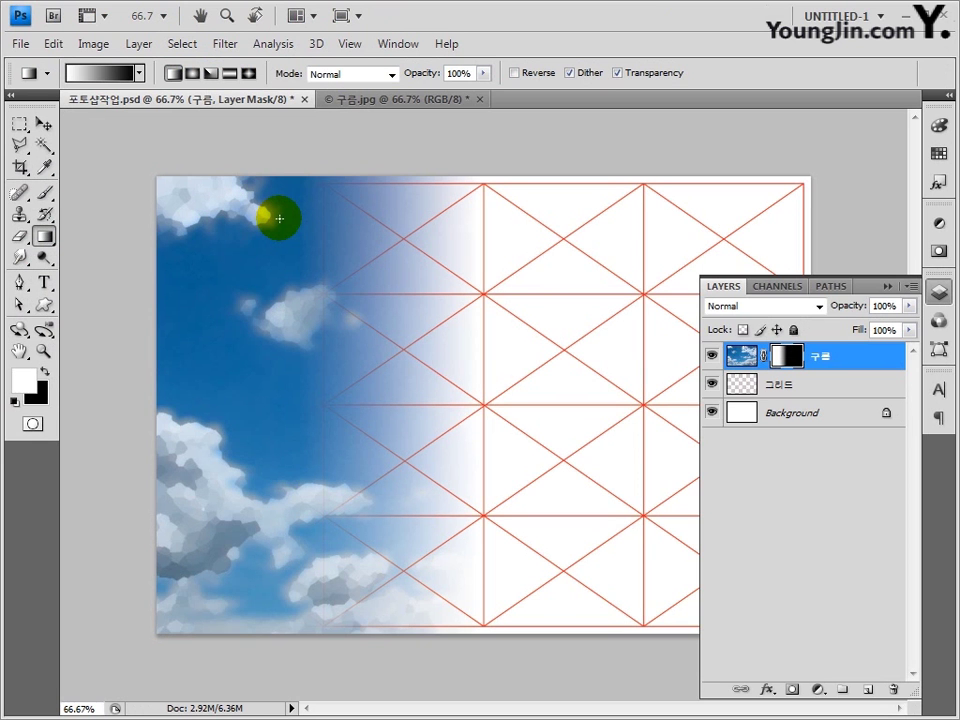
{"action": "key", "text": "ctrl+v"}
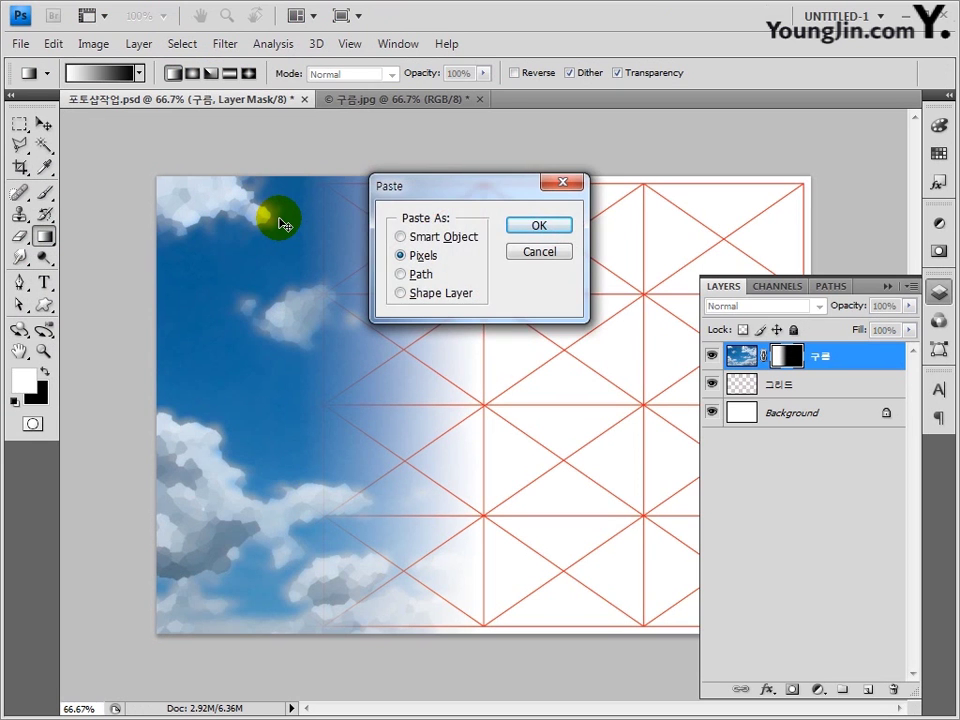
{"action": "left_click", "coordinate": [510, 222]}
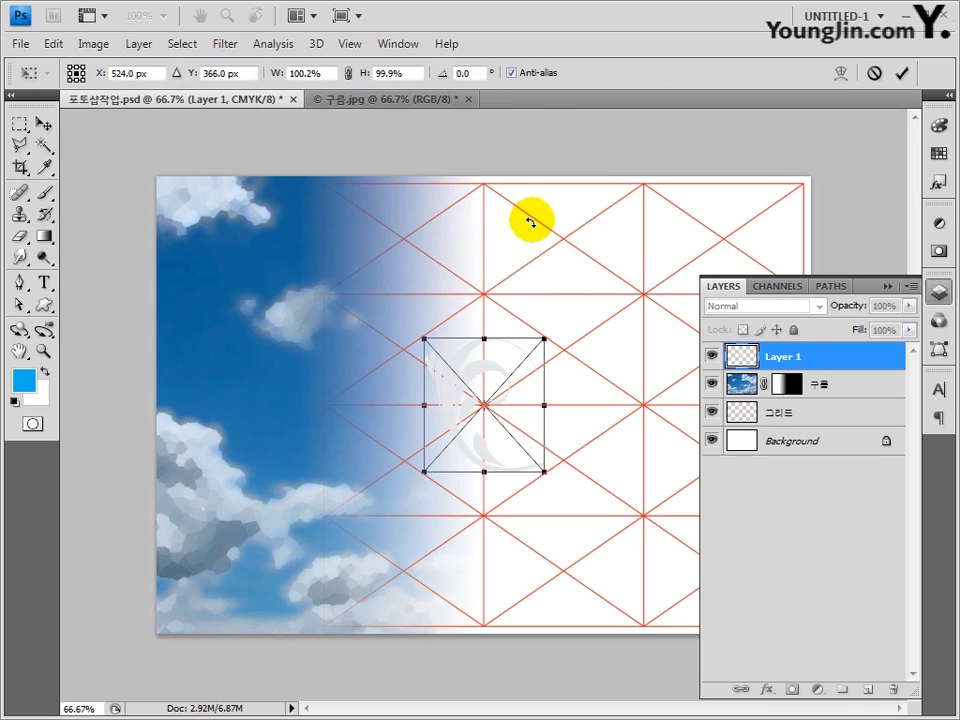
Step: Enlarge the pasted grey ornament to about 178% and place it over the clouds' faded edge, just left of the canvas centre
{"action": "left_click_drag", "start_coordinate": [544, 338], "coordinate": [648, 240]}
{"action": "left_click_drag", "start_coordinate": [512, 297], "coordinate": [424, 339]}
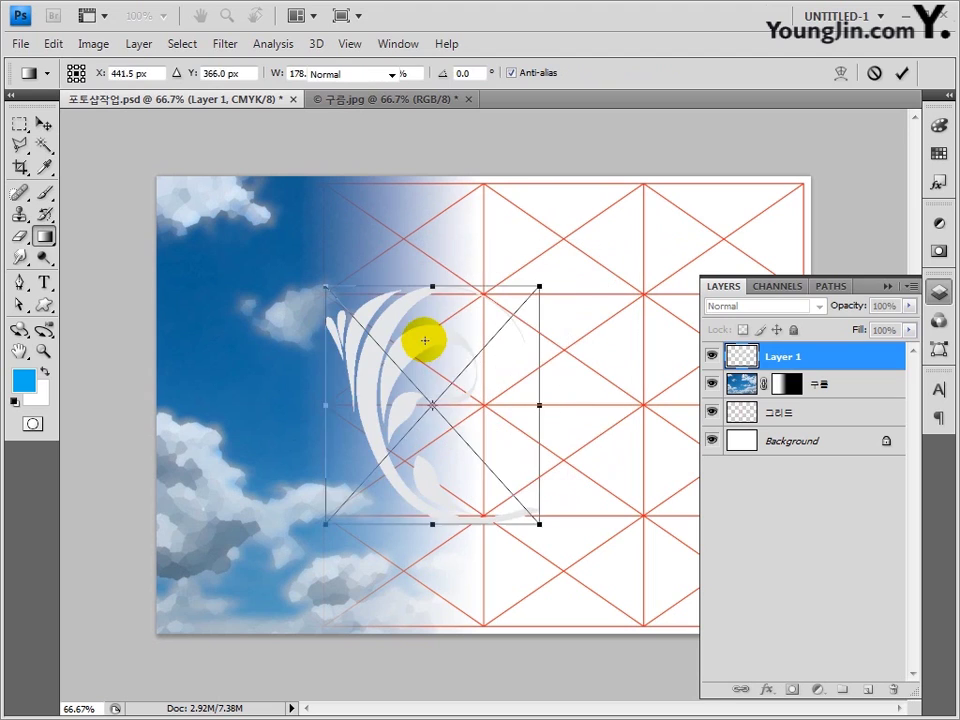
{"action": "key", "text": "Return"}
{"action": "key", "text": "g"}
Step: Rename the grey ornament's layer as 배경무늬1
{"action": "double_click", "coordinate": [780, 356]}
{"action": "type", "text": "ㅂ"}
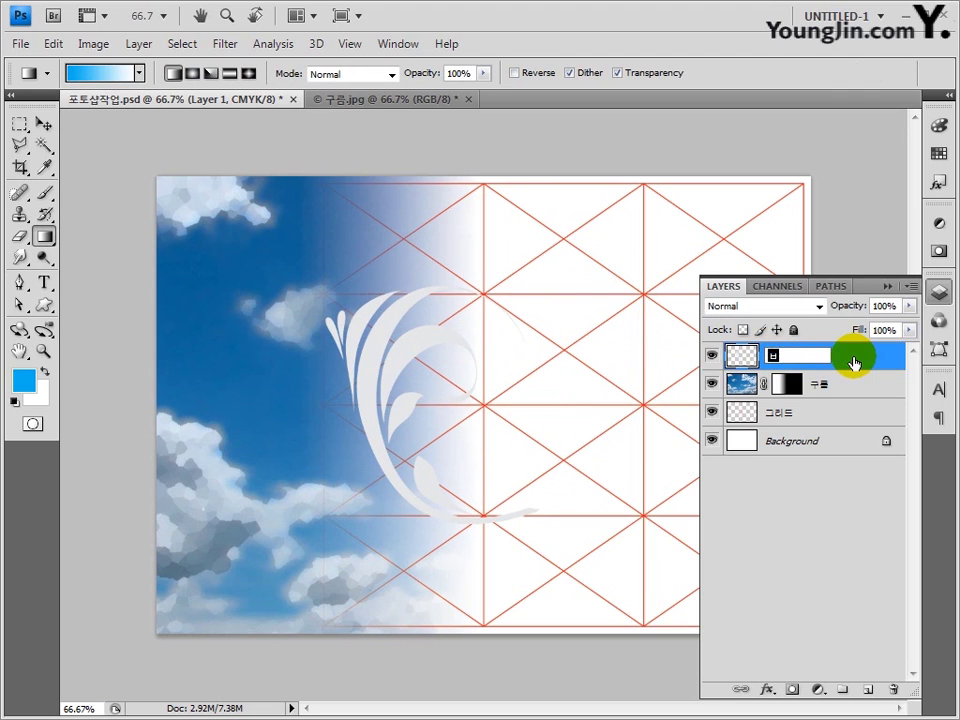
{"action": "key", "text": "Return"}
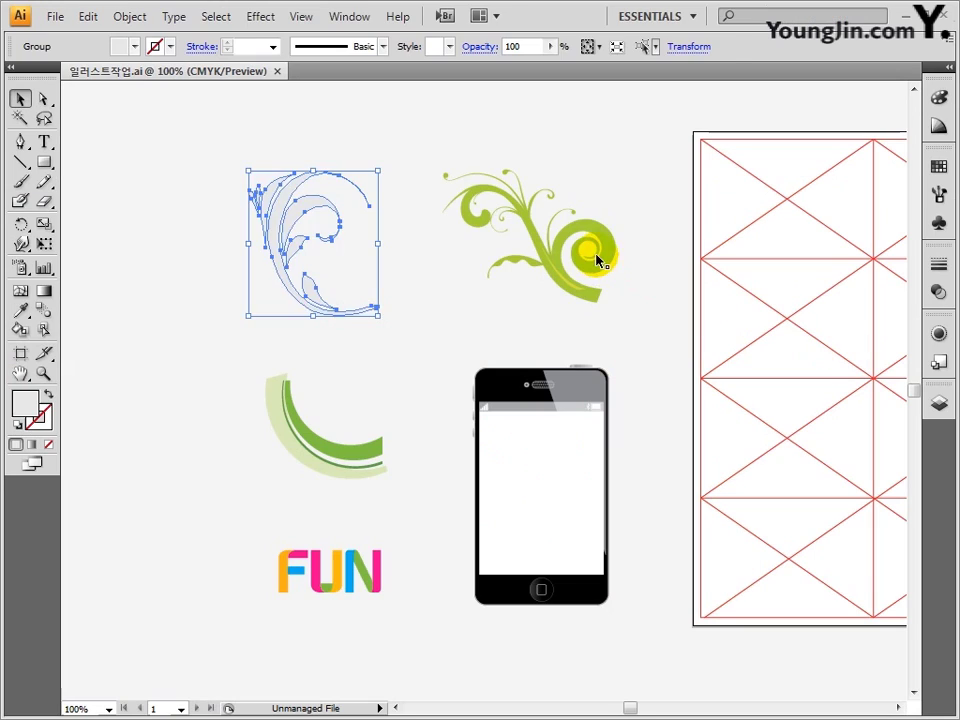
Step: Copy the green floral ornament from 일러스트작업.ai in Illustrator and paste it as pixels into the Photoshop composition
{"action": "left_click", "coordinate": [596, 257]}
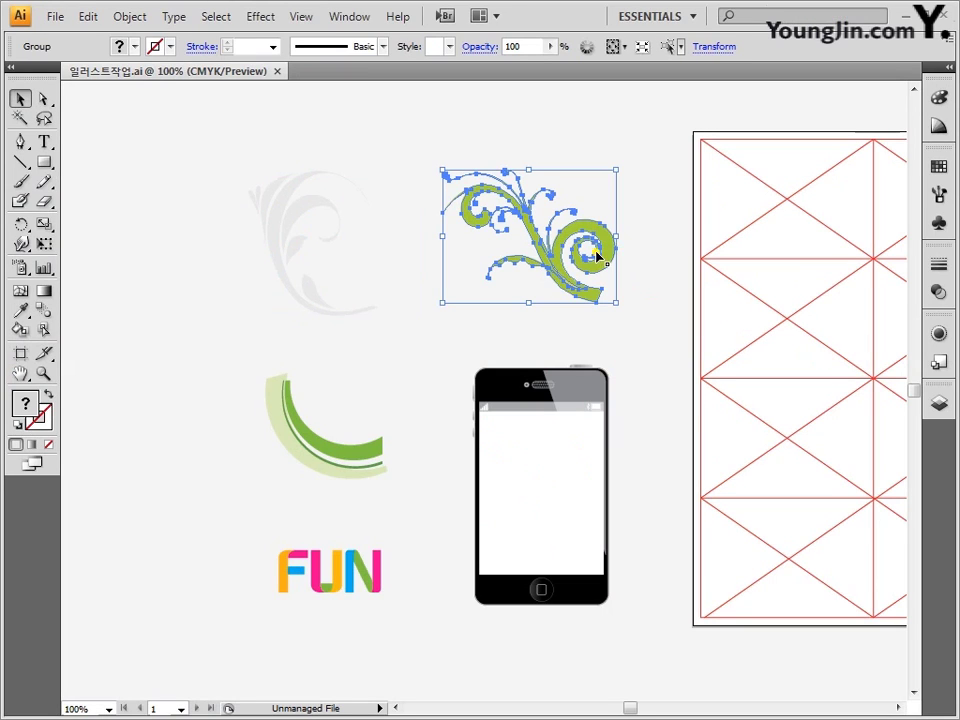
{"action": "key", "text": "ctrl+c"}
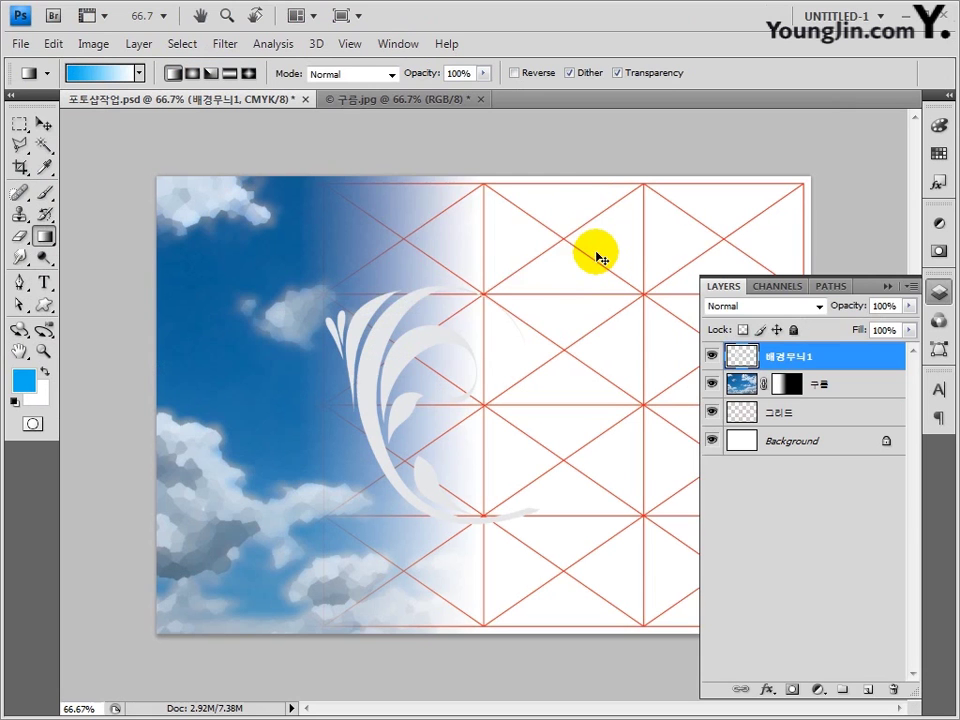
{"action": "key", "text": "ctrl+v"}
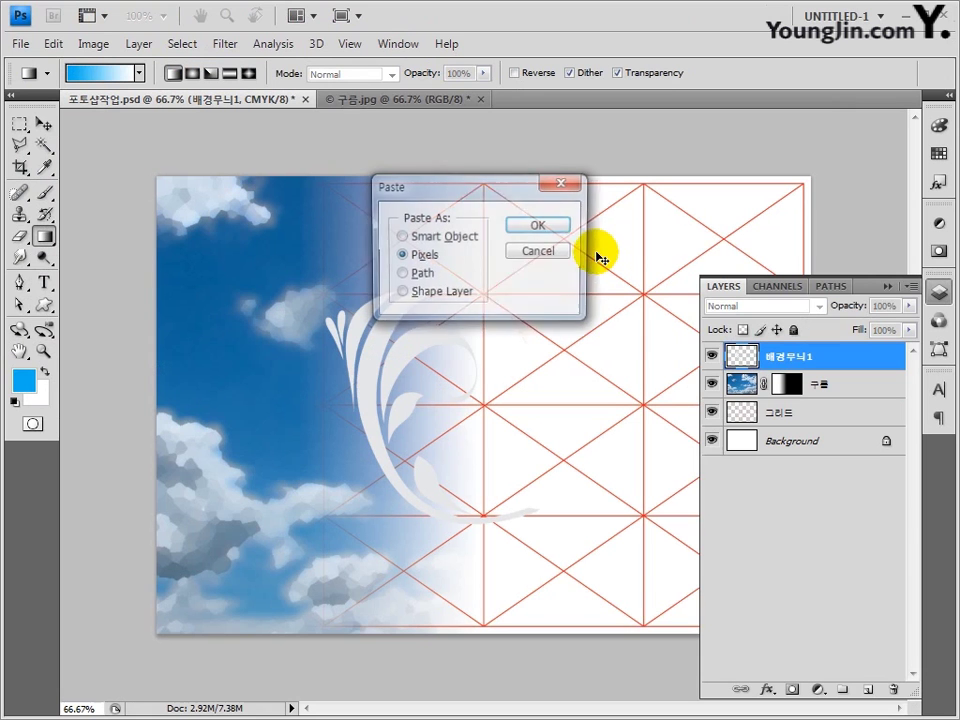
{"action": "left_click", "coordinate": [546, 230]}
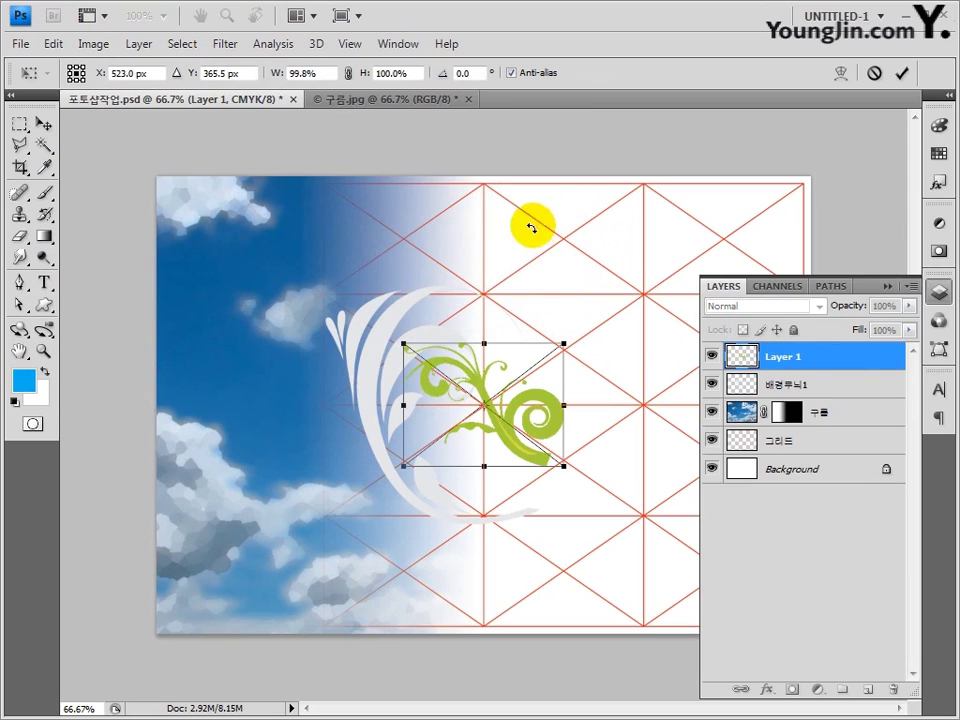
Step: Enlarge the green ornament to about 240% and place it in the canvas's lower-left corner, running past the left and bottom edges
{"action": "left_click_drag", "start_coordinate": [405, 466], "coordinate": [189, 514]}
{"action": "left_click_drag", "start_coordinate": [450, 514], "coordinate": [396, 560]}
{"action": "left_click_drag", "start_coordinate": [181, 417], "coordinate": [118, 369]}
{"action": "left_click_drag", "start_coordinate": [472, 427], "coordinate": [467, 437]}
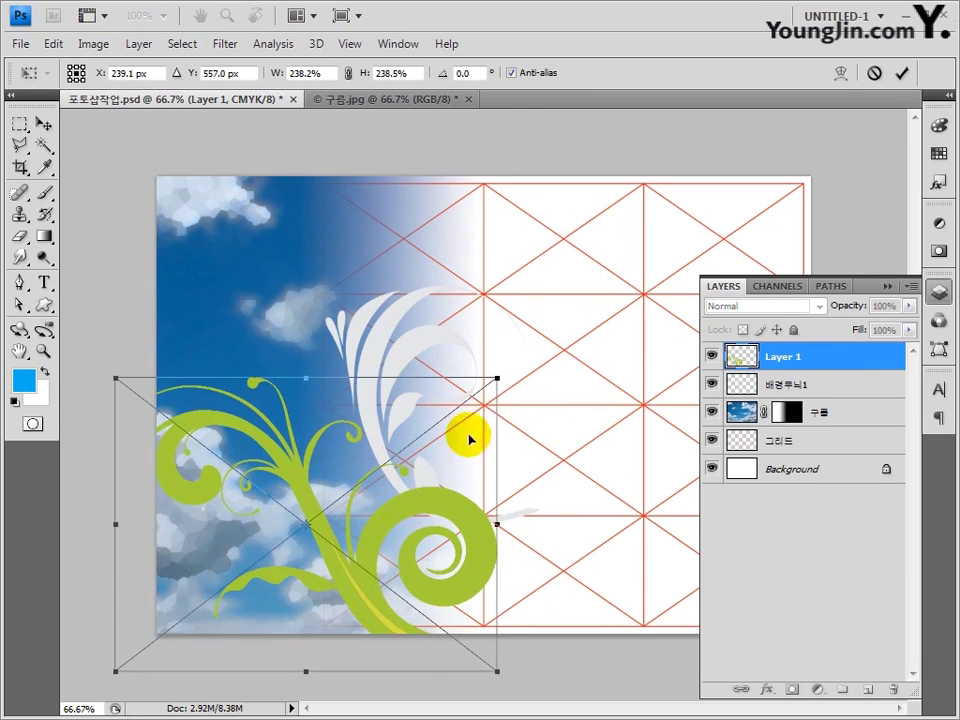
{"action": "left_click_drag", "start_coordinate": [499, 379], "coordinate": [505, 377]}
{"action": "key", "text": "Return"}
{"action": "type", "text": "g"}
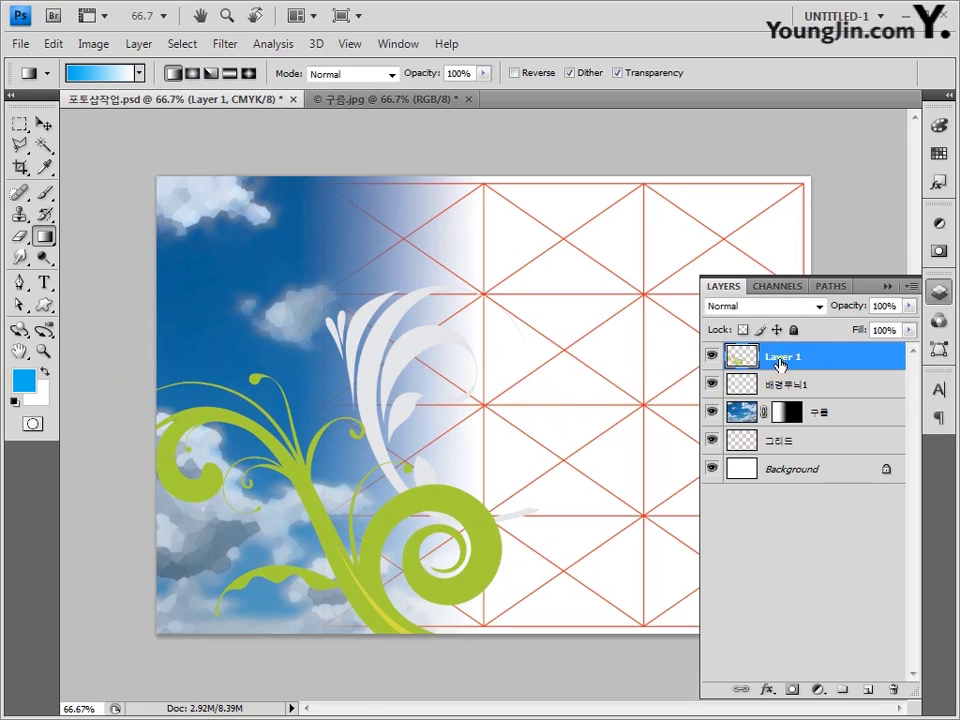
Step: Rename the green ornament's layer as 배경무늬2
{"action": "type", "text": "배경무늬"}
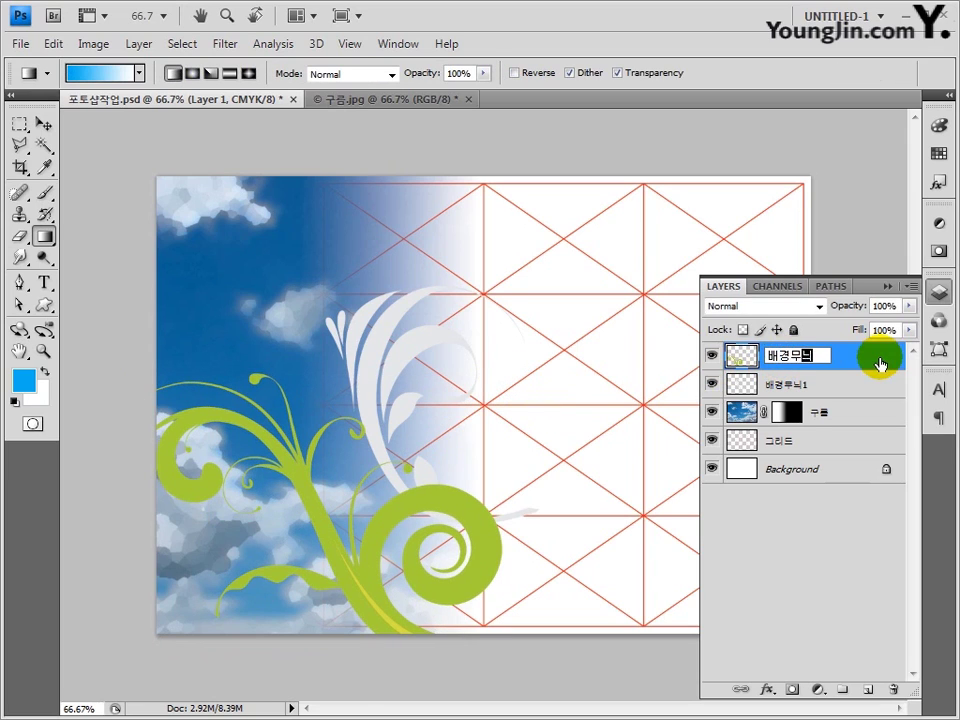
{"action": "type", "text": "2"}
{"action": "key", "text": "Return"}
Step: Copy the FUN lettering from Illustrator, paste it as pixels in Photoshop and place it in the canvas's upper-right corner
{"action": "key", "text": "alt+Tab"}
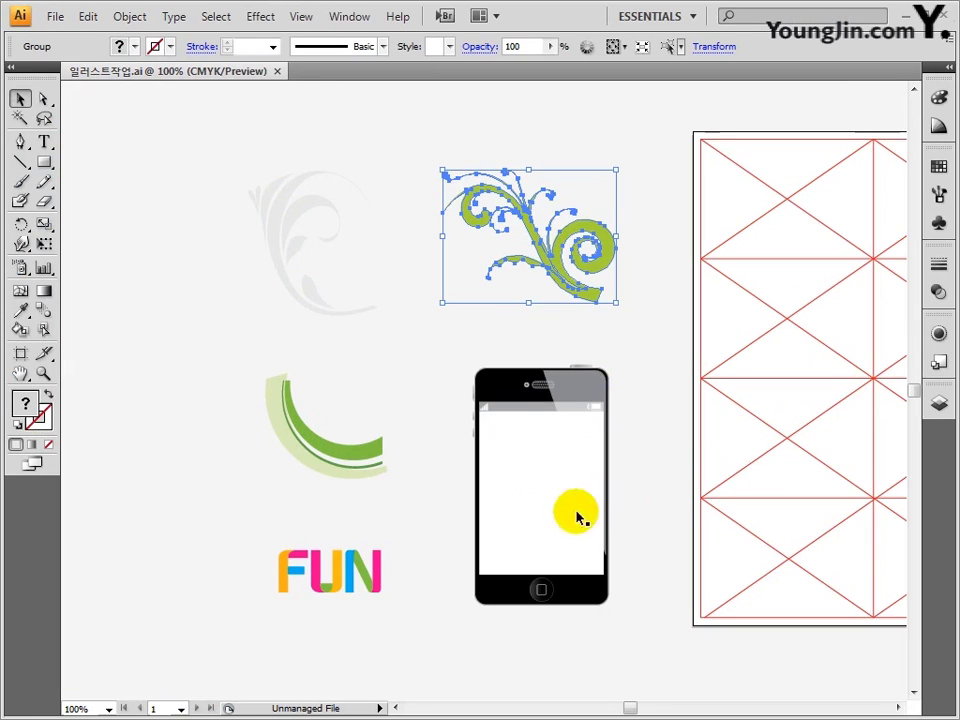
{"action": "left_click", "coordinate": [343, 566]}
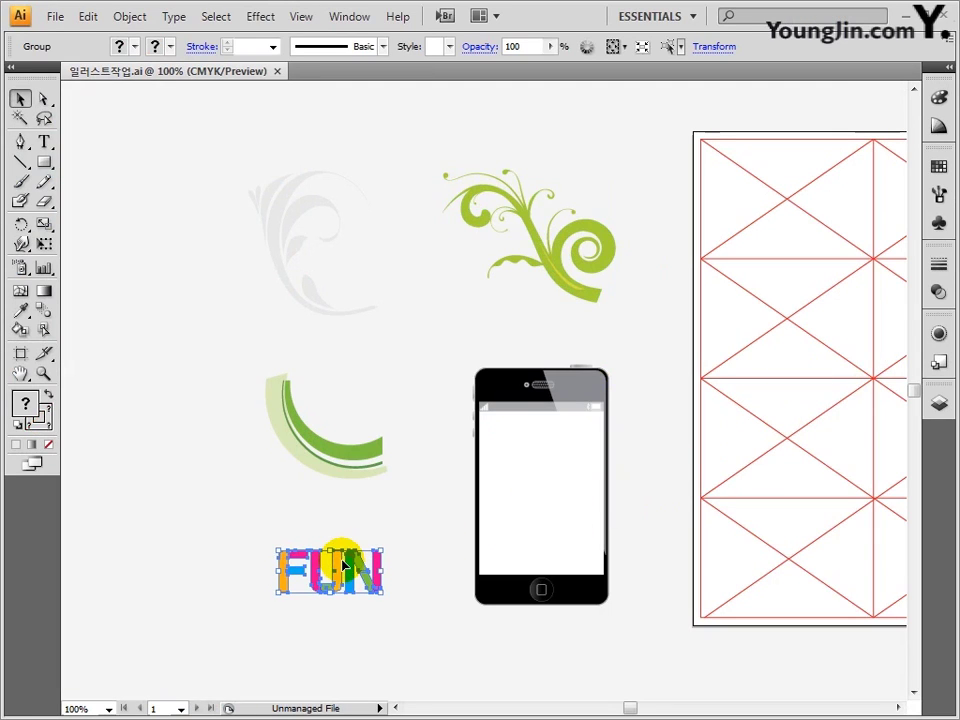
{"action": "key", "text": "alt+Tab"}
{"action": "key", "text": "ctrl+v"}
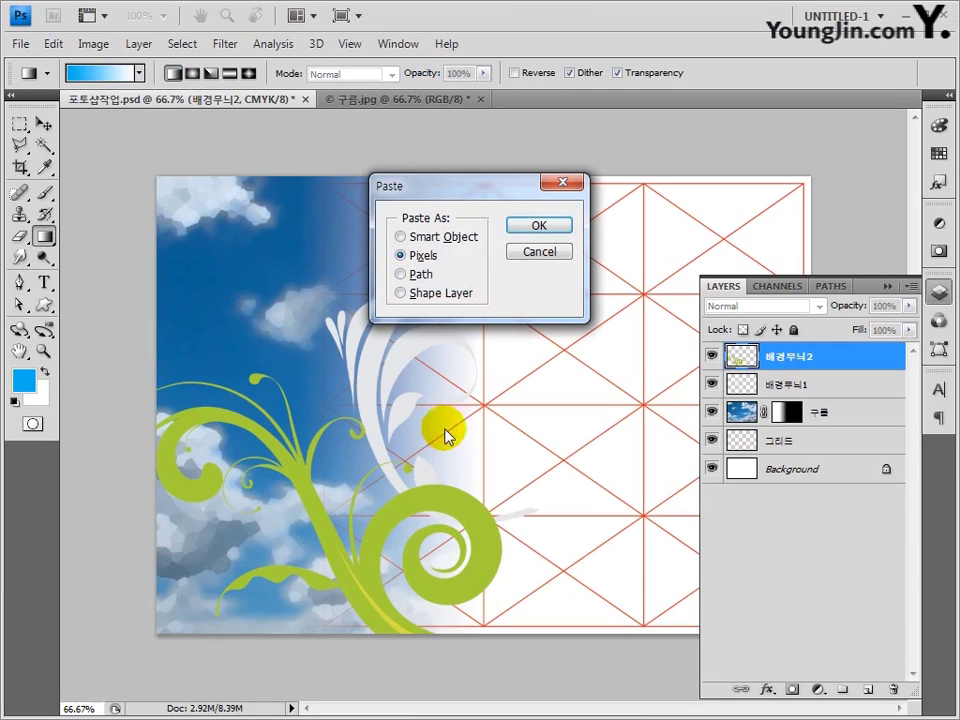
{"action": "left_click", "coordinate": [524, 228]}
{"action": "left_click_drag", "start_coordinate": [505, 398], "coordinate": [760, 220]}
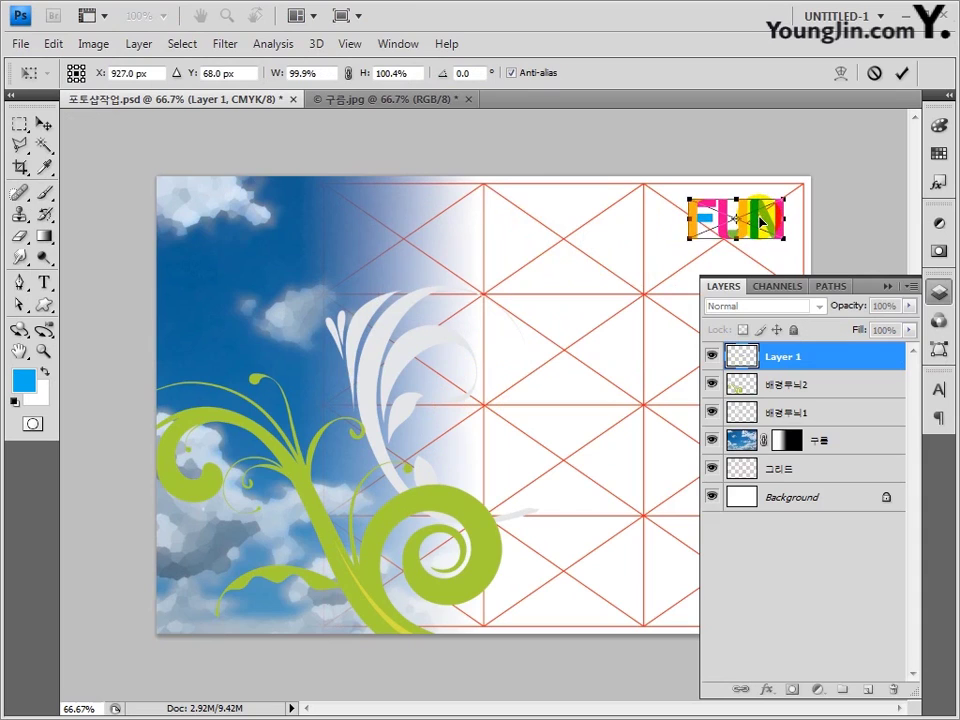
{"action": "key", "text": "Return"}
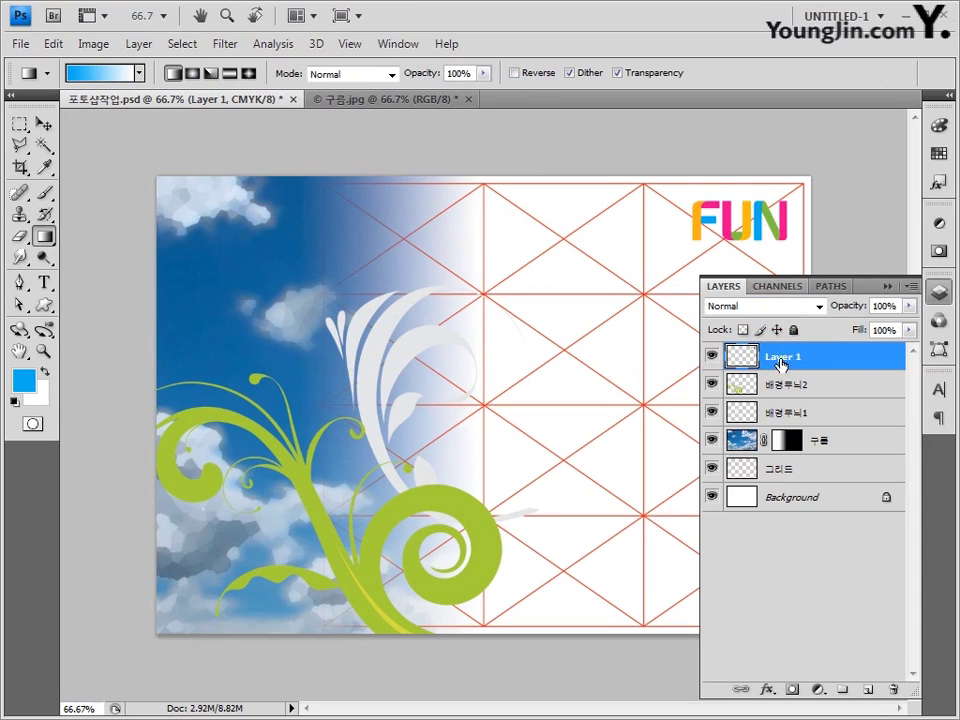
Step: Rename the lettering's layer as FUN(우측)
{"action": "type", "text": "FUN"}
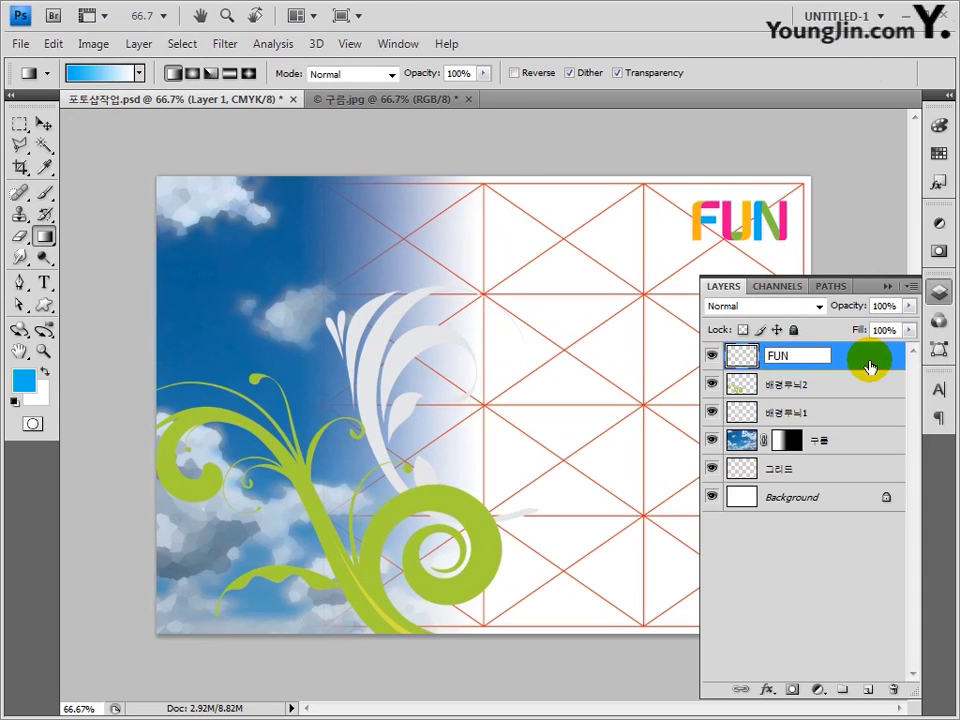
{"action": "type", "text": "(우측)"}
{"action": "key", "text": "Return"}
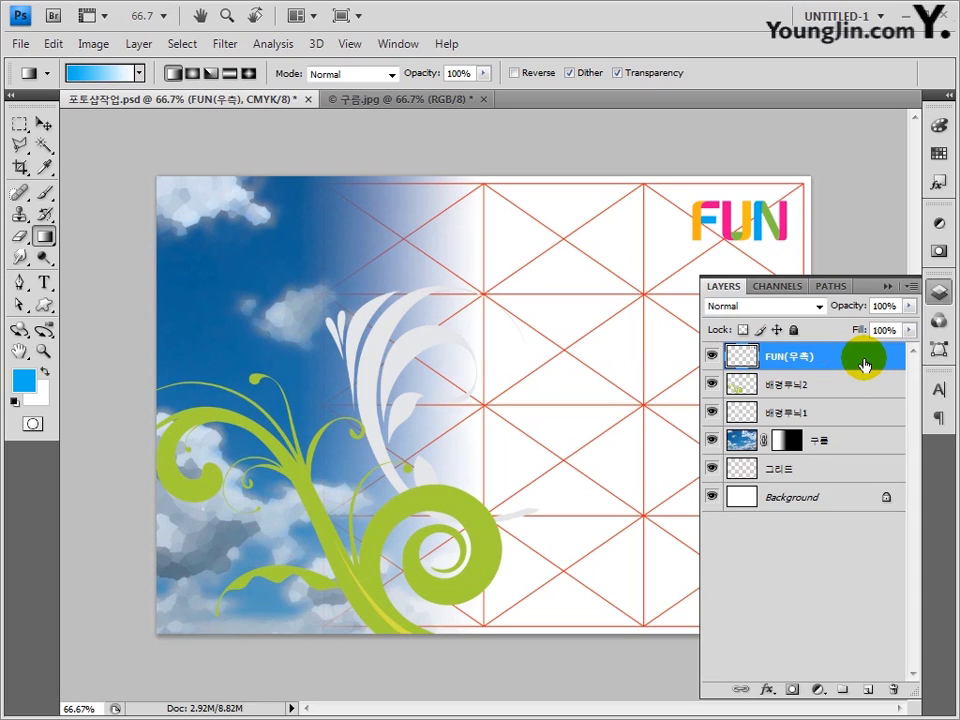
Step: Add a Bevel and Emboss effect to the FUN(우측) layer with the Emboss style and Smooth technique
{"action": "double_click", "coordinate": [864, 366]}
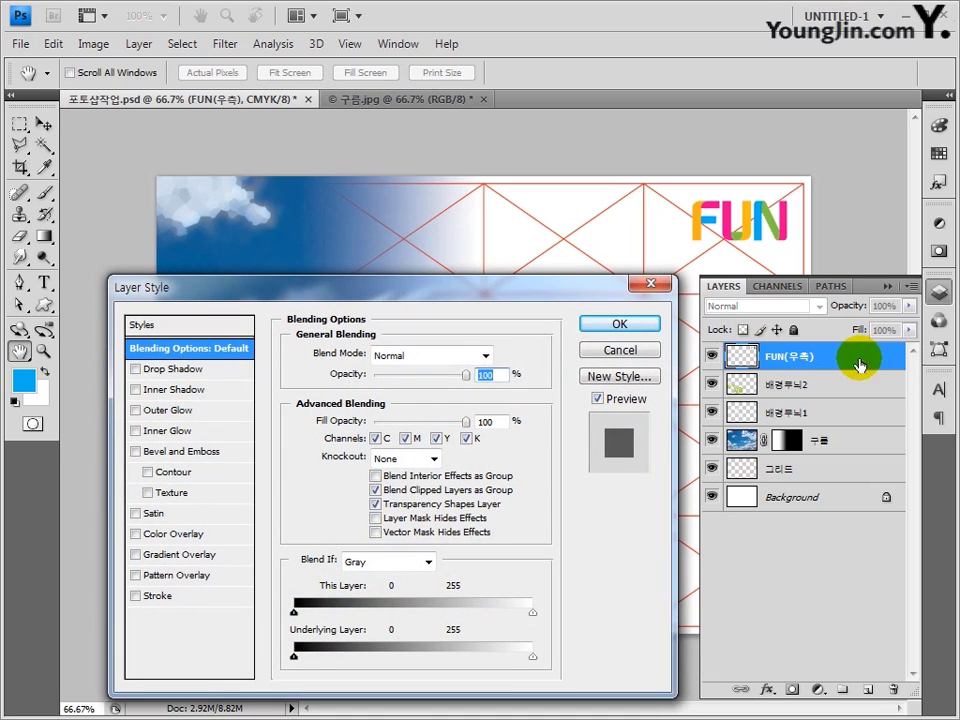
{"action": "left_click", "coordinate": [135, 452]}
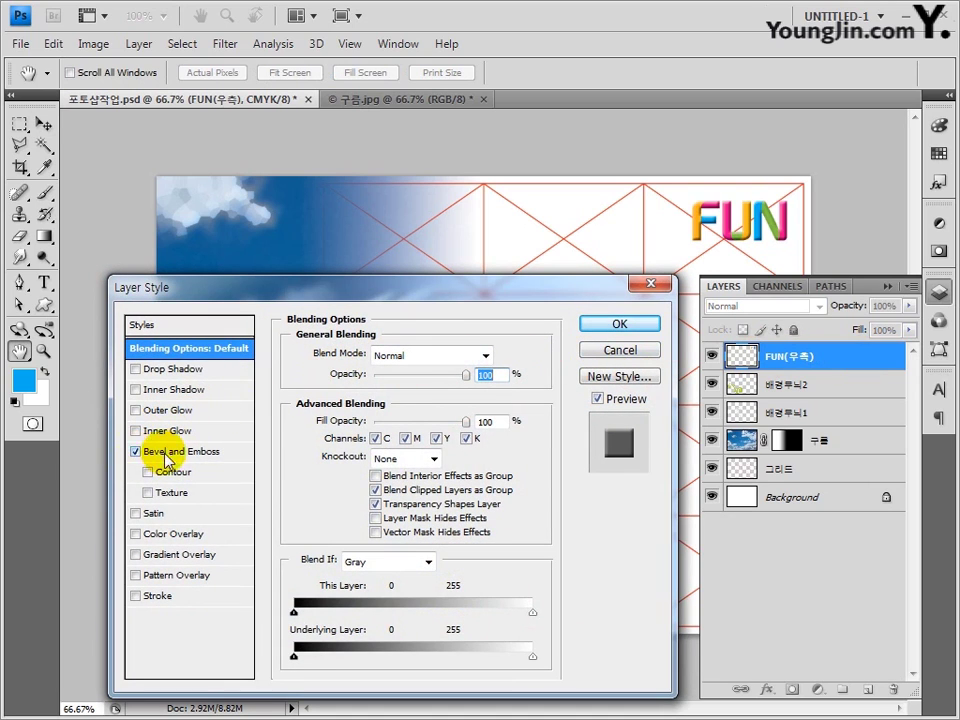
{"action": "left_click", "coordinate": [180, 452]}
{"action": "left_click", "coordinate": [407, 358]}
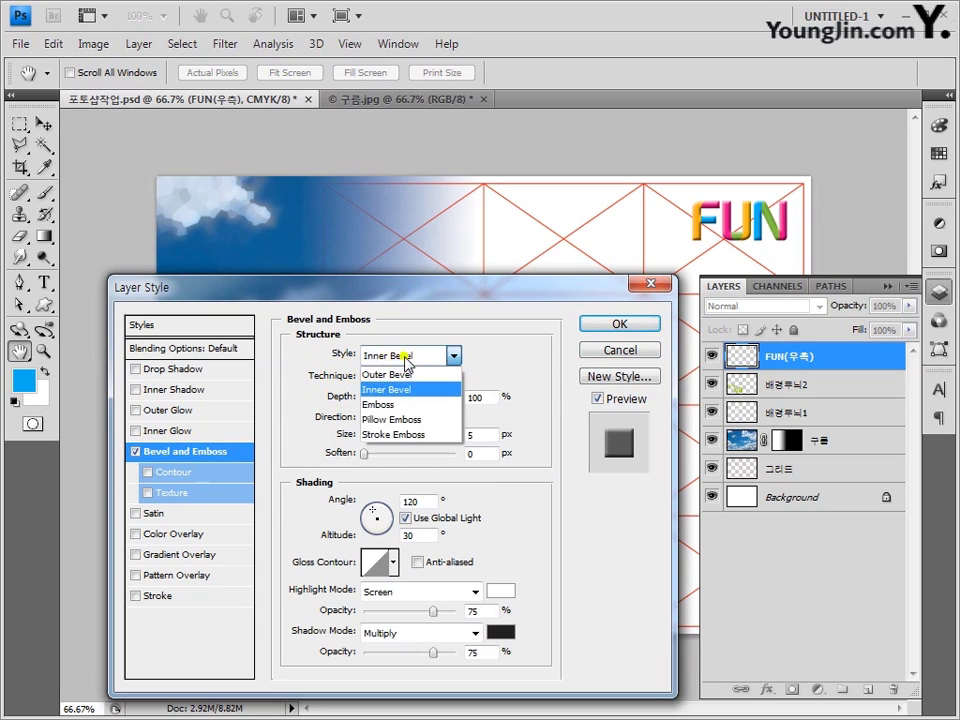
{"action": "left_click", "coordinate": [403, 400]}
{"action": "left_click", "coordinate": [435, 378]}
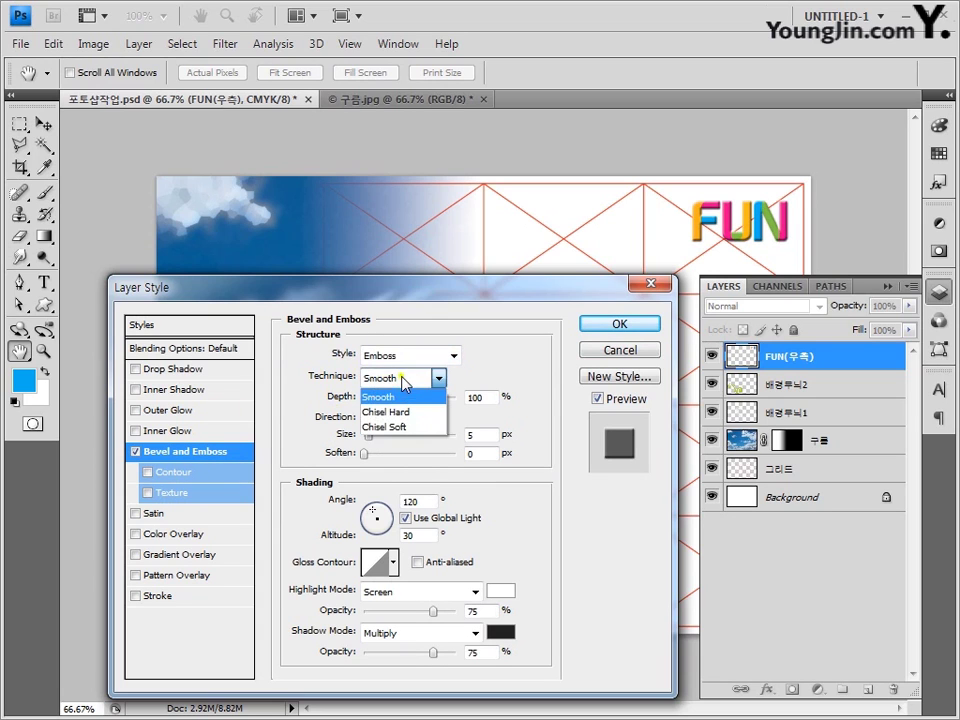
{"action": "left_click", "coordinate": [407, 392]}
Step: Set the lettering's Bevel and Emboss depth to 80%, size to 10 px and soften to 8 px
{"action": "double_click", "coordinate": [484, 397]}
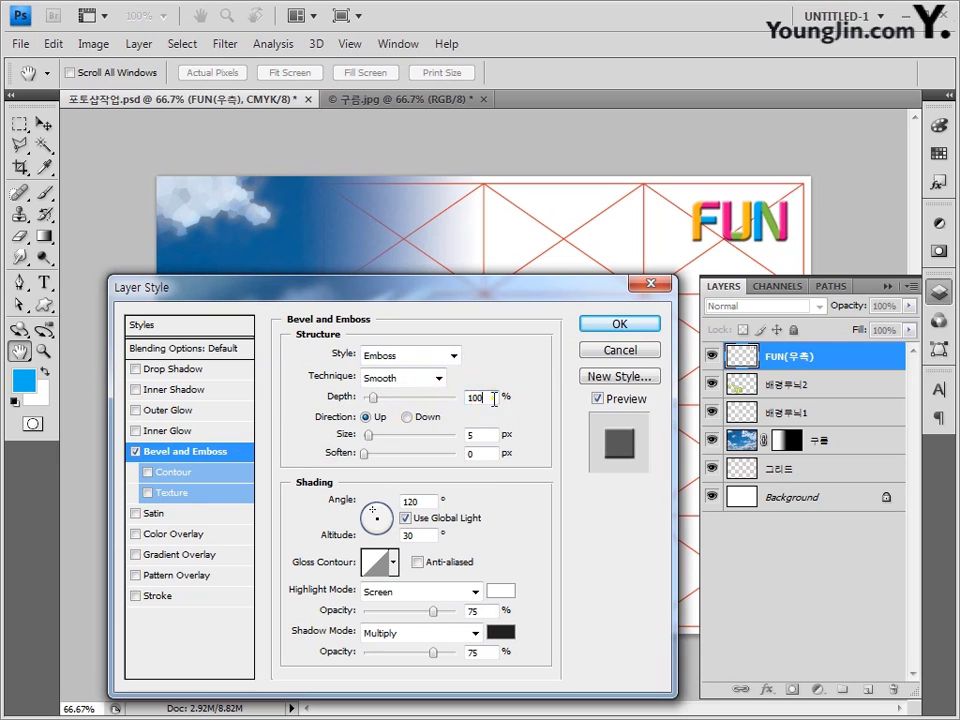
{"action": "type", "text": "80"}
{"action": "double_click", "coordinate": [476, 434]}
{"action": "type", "text": "10"}
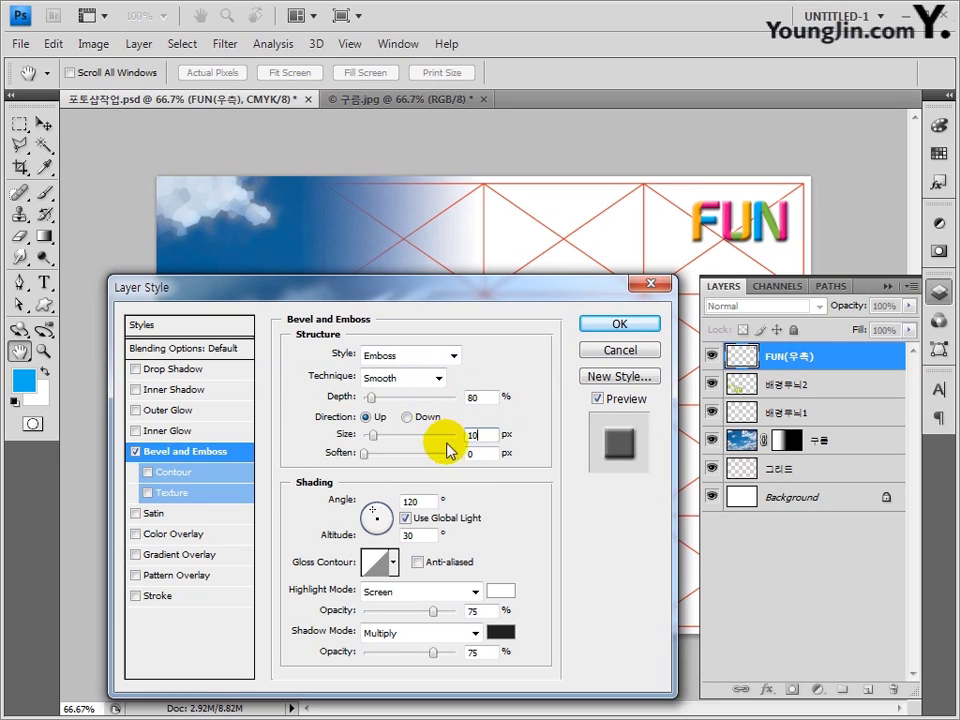
{"action": "double_click", "coordinate": [482, 453]}
{"action": "type", "text": "8"}
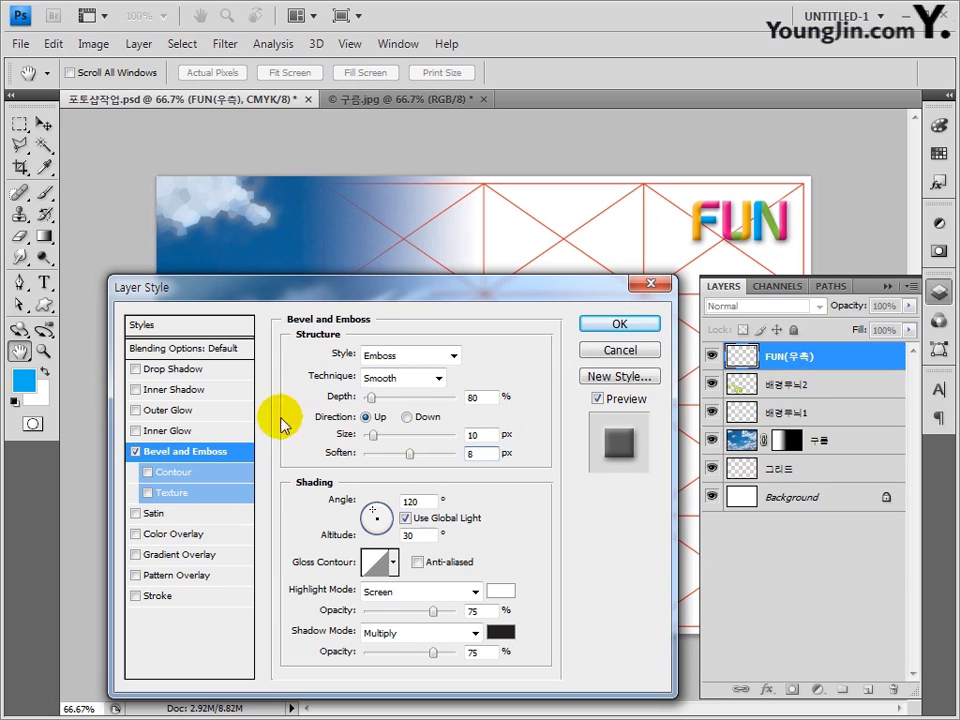
Step: Add a drop shadow to the FUN lettering with 50% opacity and 4 px distance, and apply the layer style
{"action": "left_click", "coordinate": [175, 371]}
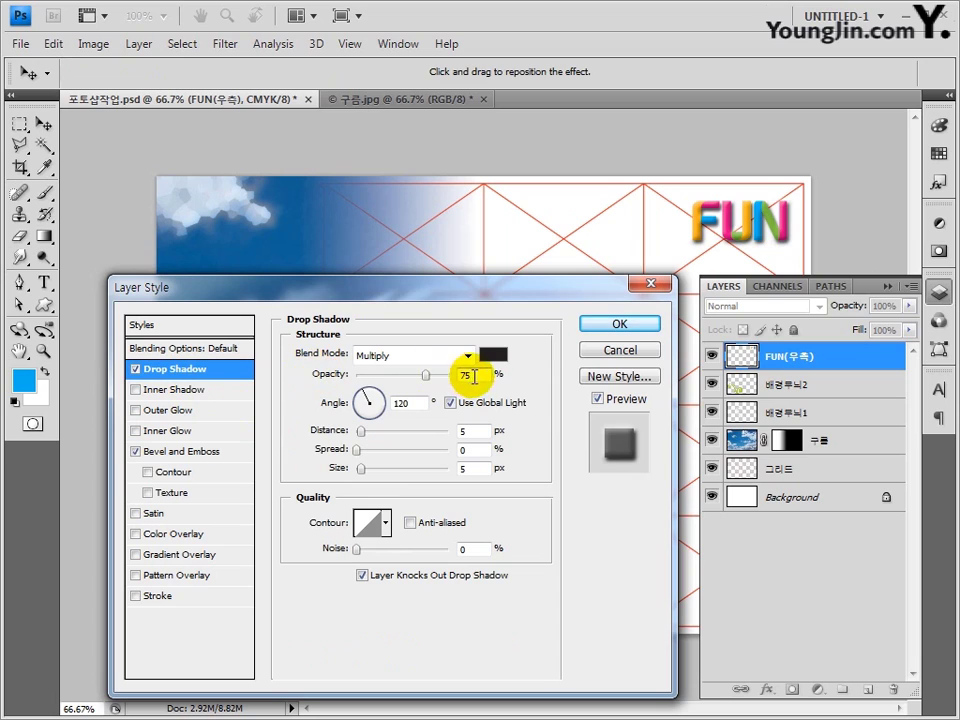
{"action": "type", "text": "5"}
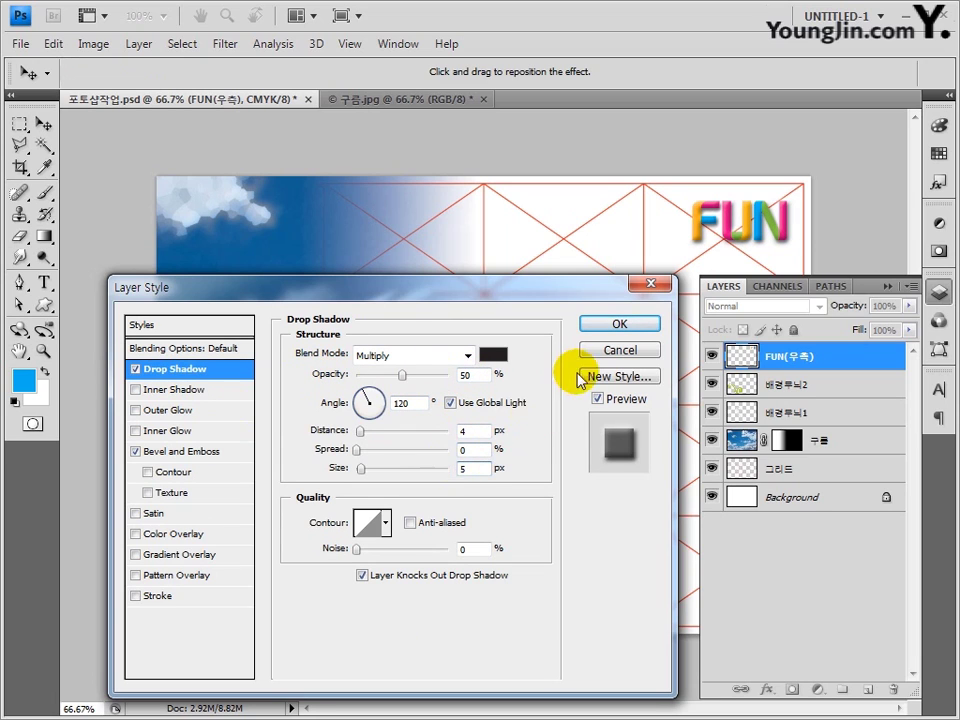
{"action": "left_click", "coordinate": [620, 323]}
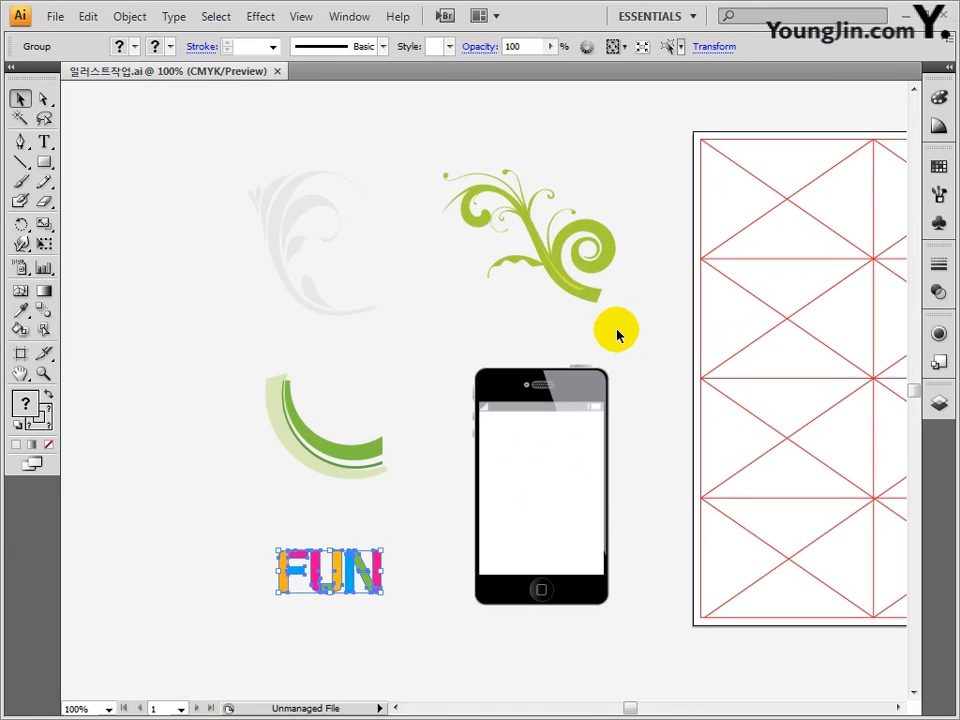
Step: Copy the green curved band from Illustrator and paste it as pixels into the Photoshop composition
{"action": "left_click", "coordinate": [375, 455]}
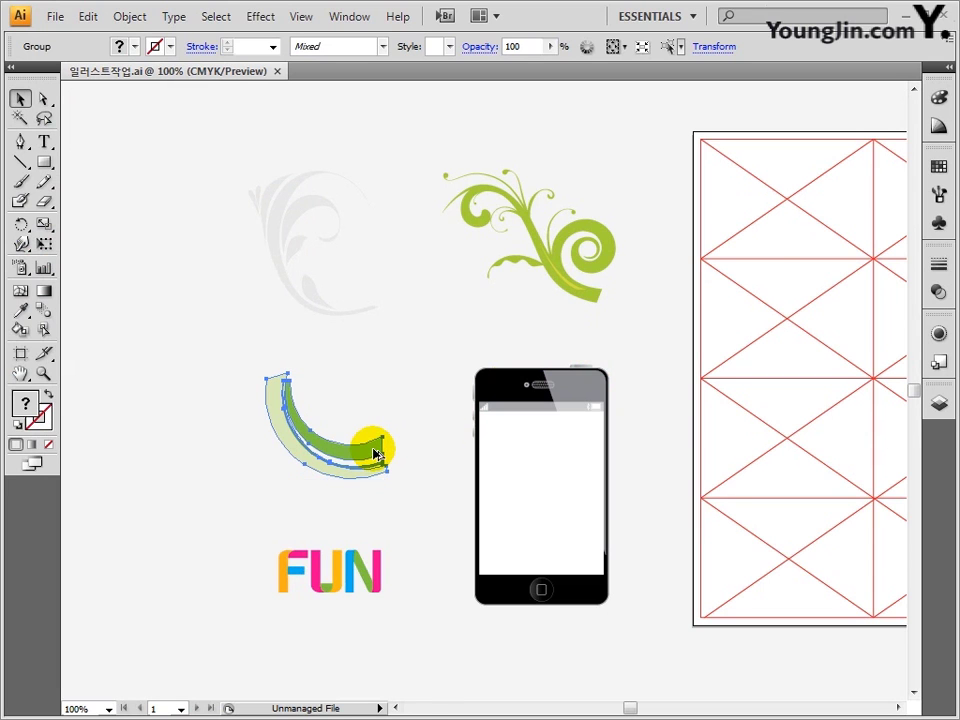
{"action": "key", "text": "alt+Tab"}
{"action": "key", "text": "ctrl+v"}
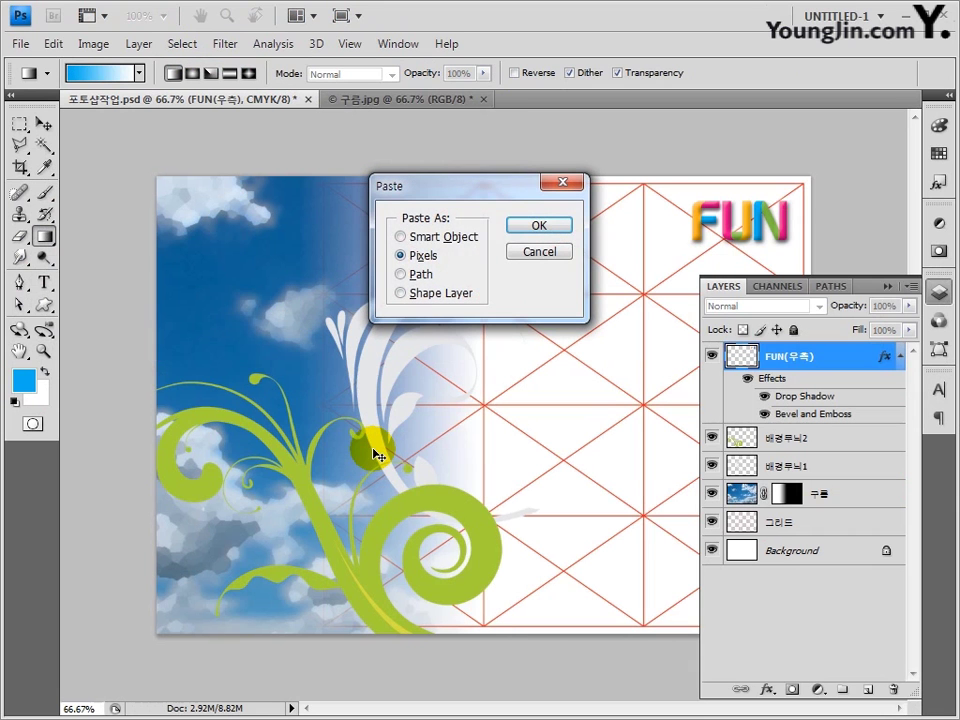
{"action": "left_click", "coordinate": [519, 236]}
Step: Enlarge the green curved band to about 186% and place it around the FUN lettering in the canvas's upper-right corner
{"action": "left_click_drag", "start_coordinate": [504, 424], "coordinate": [343, 461]}
{"action": "key", "text": "ctrl+plus"}
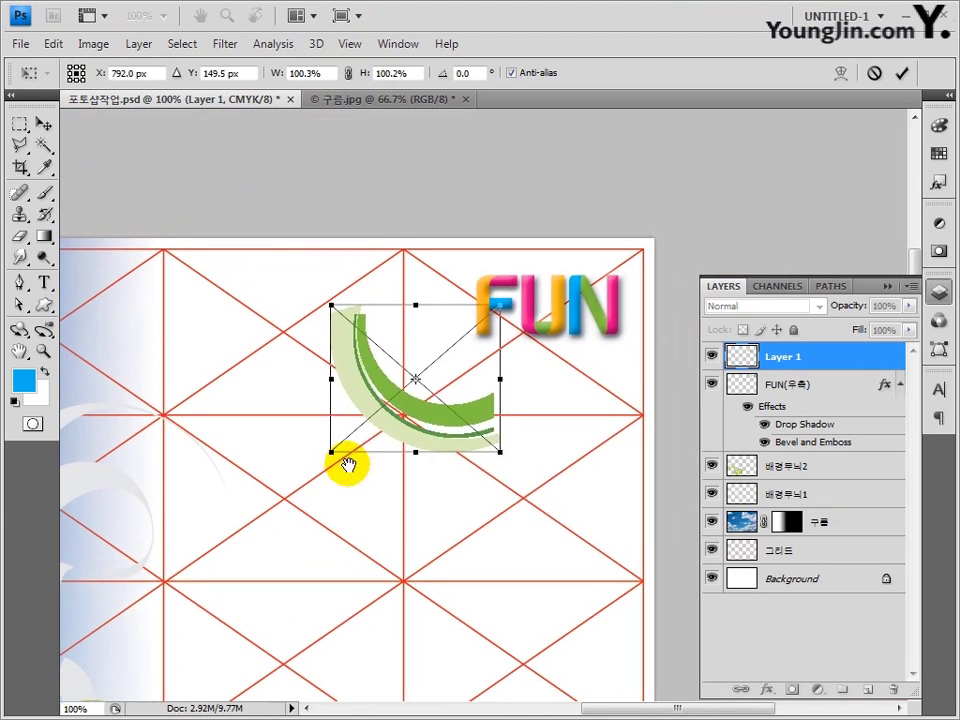
{"action": "left_click_drag", "start_coordinate": [497, 454], "coordinate": [636, 508]}
{"action": "left_click_drag", "start_coordinate": [354, 324], "coordinate": [380, 240]}
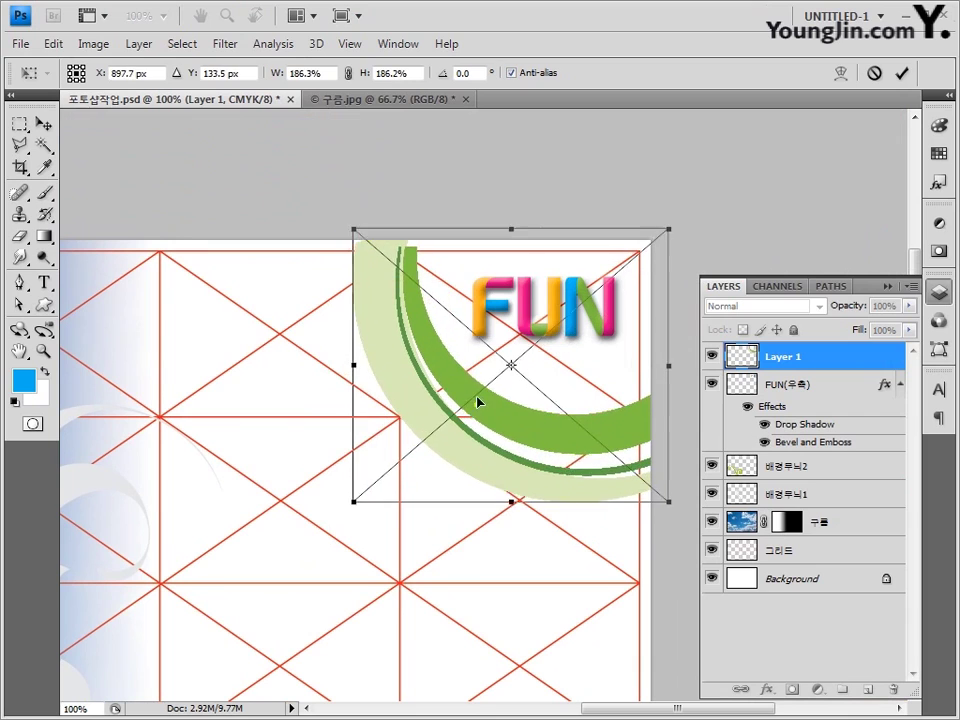
{"action": "key", "text": "Return"}
{"action": "key", "text": "g"}
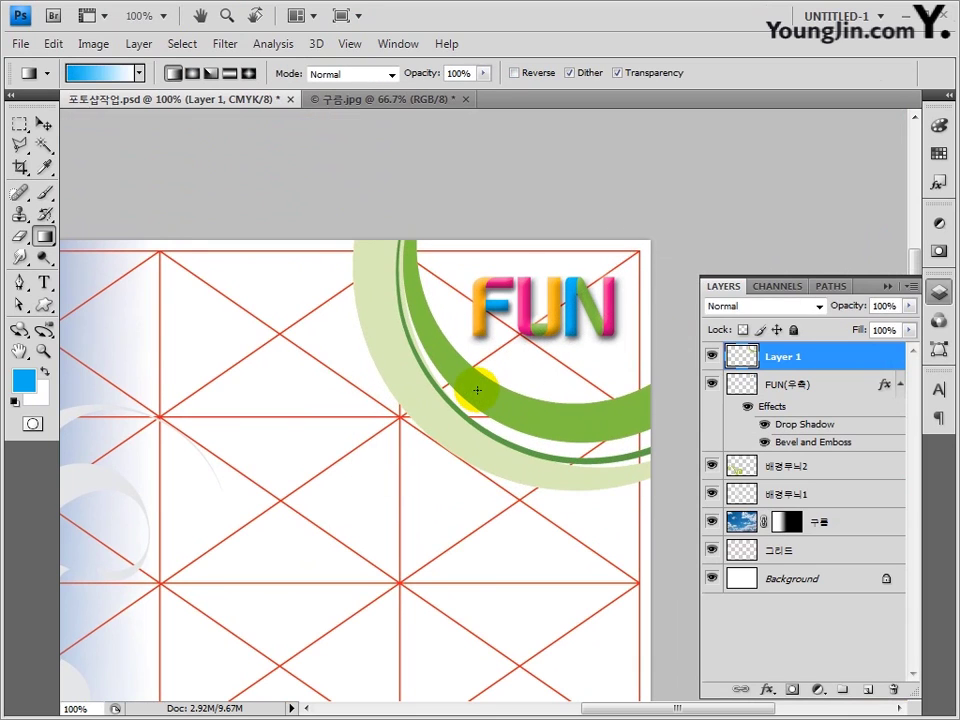
Step: Rename the green curved band's layer as 배경무늬3
{"action": "double_click", "coordinate": [786, 357]}
{"action": "type", "text": "배경무늬3"}
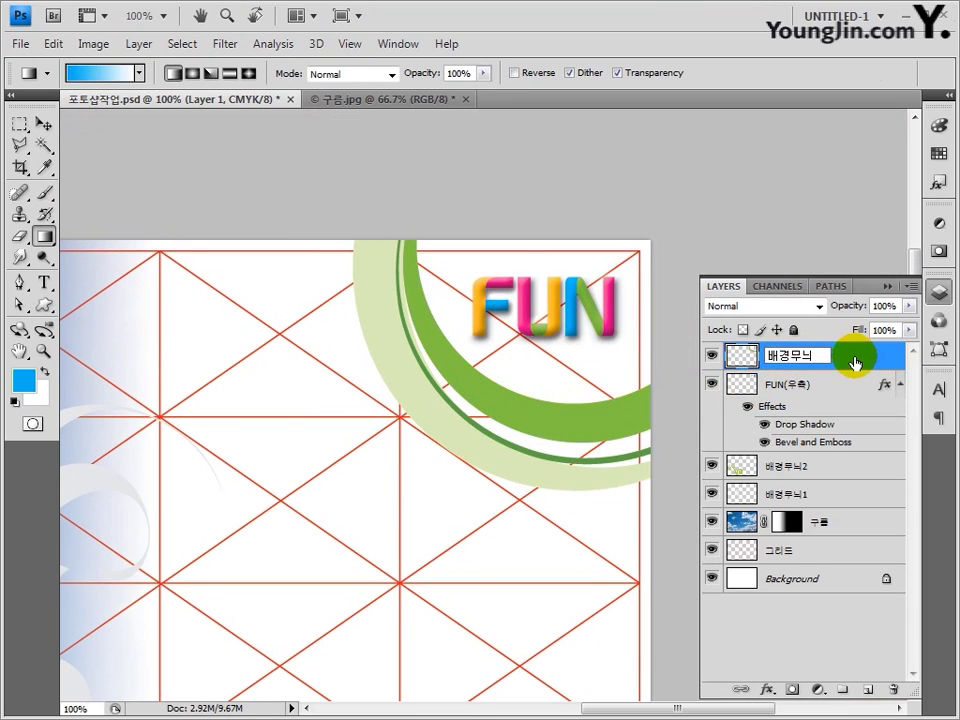
{"action": "key", "text": "Return"}
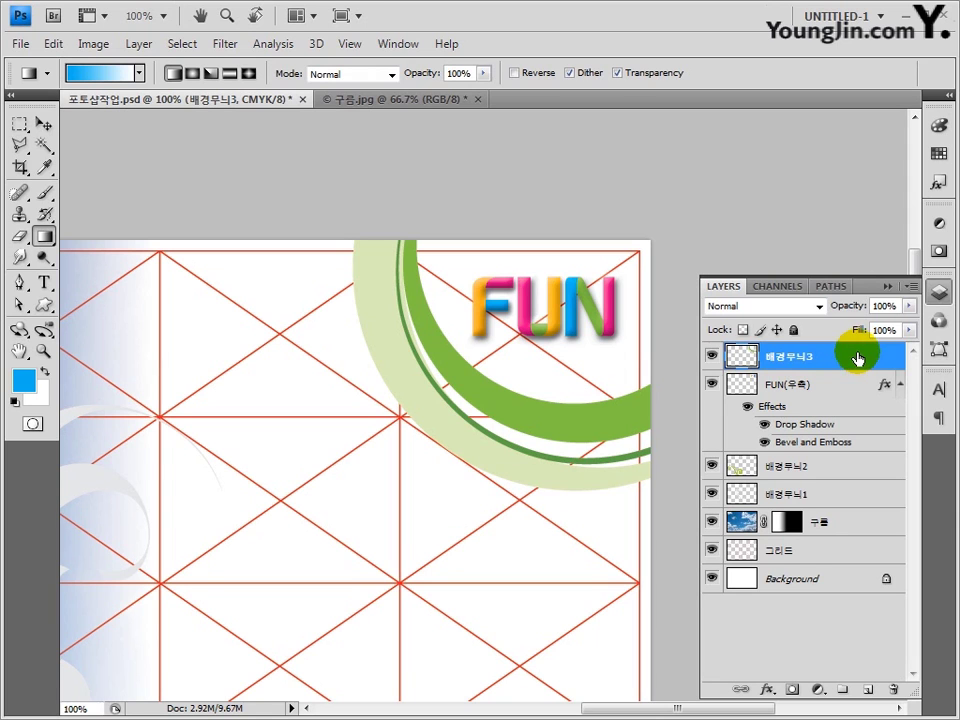
Step: Open the 무궁화 photo from the 기출_소스 folder
{"action": "left_click", "coordinate": [20, 44]}
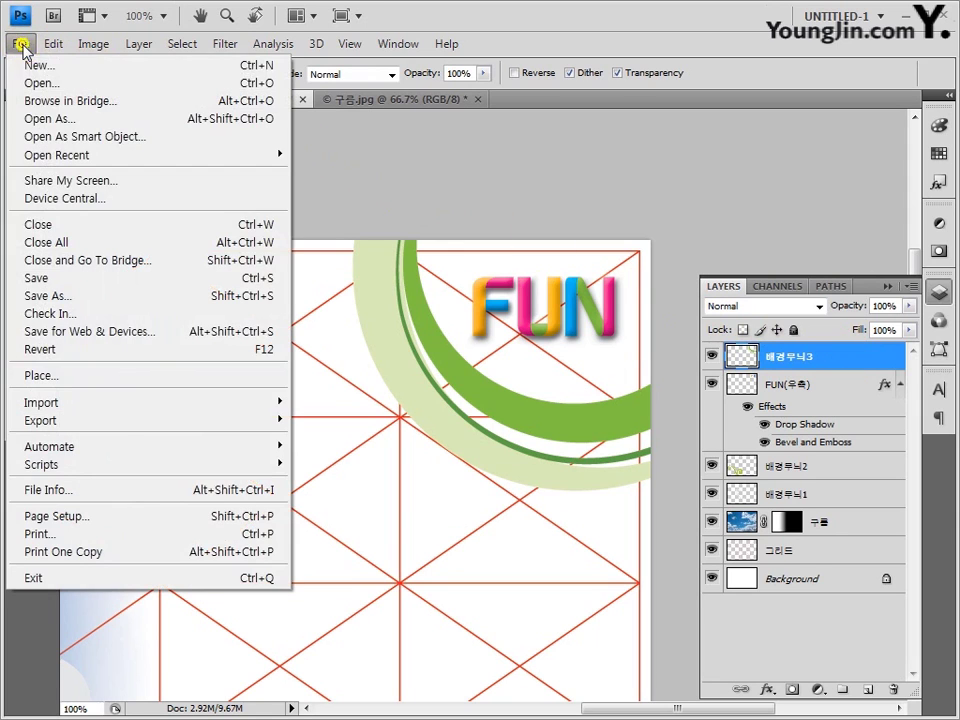
{"action": "left_click", "coordinate": [18, 83]}
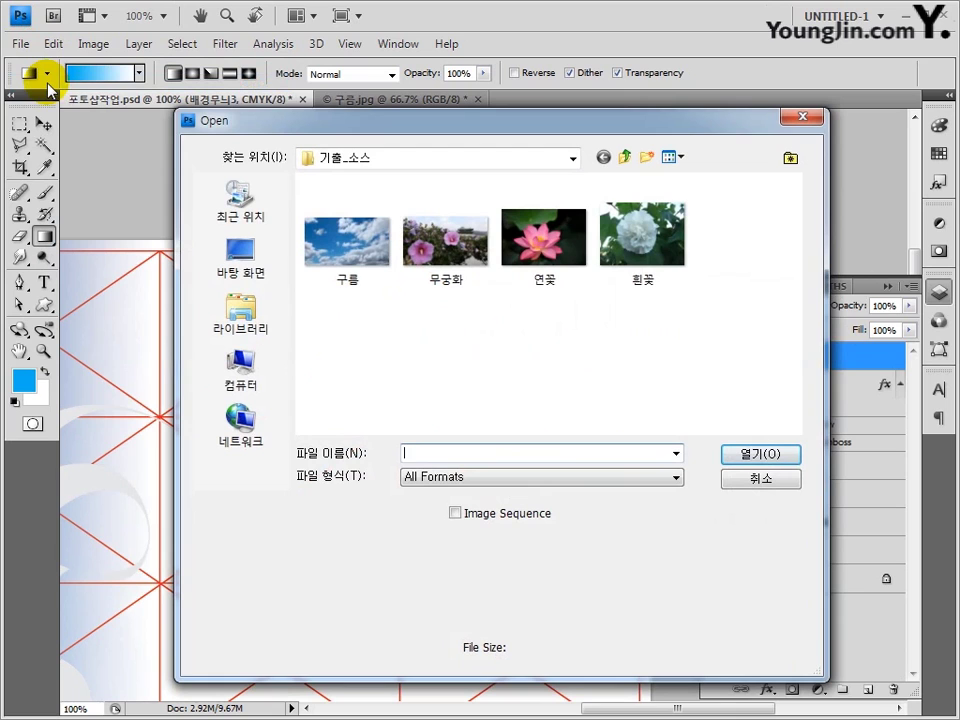
{"action": "left_click", "coordinate": [427, 240]}
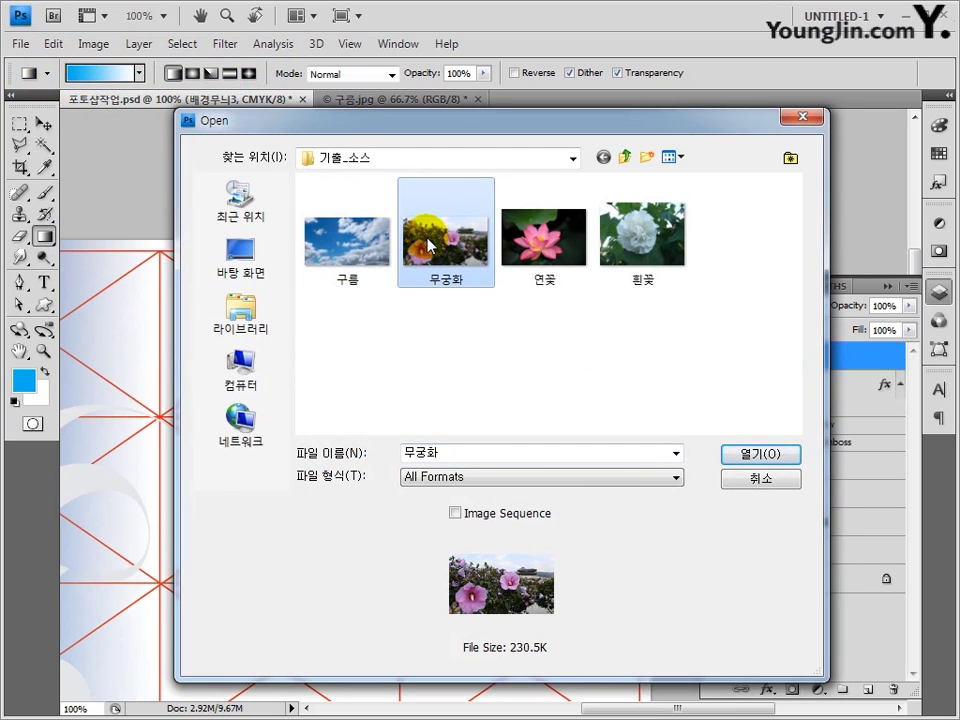
{"action": "left_click", "coordinate": [754, 453]}
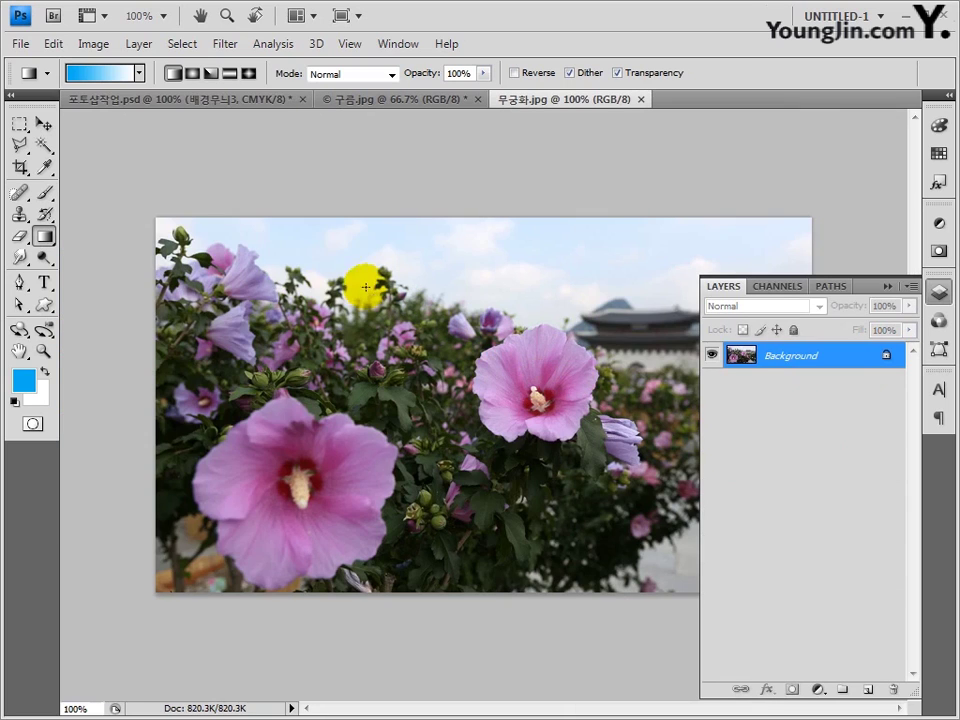
Step: Select the smaller pink flower beside the temple roof by tracing its petal outline with the Polygonal Lasso tool
{"action": "left_click", "coordinate": [19, 145]}
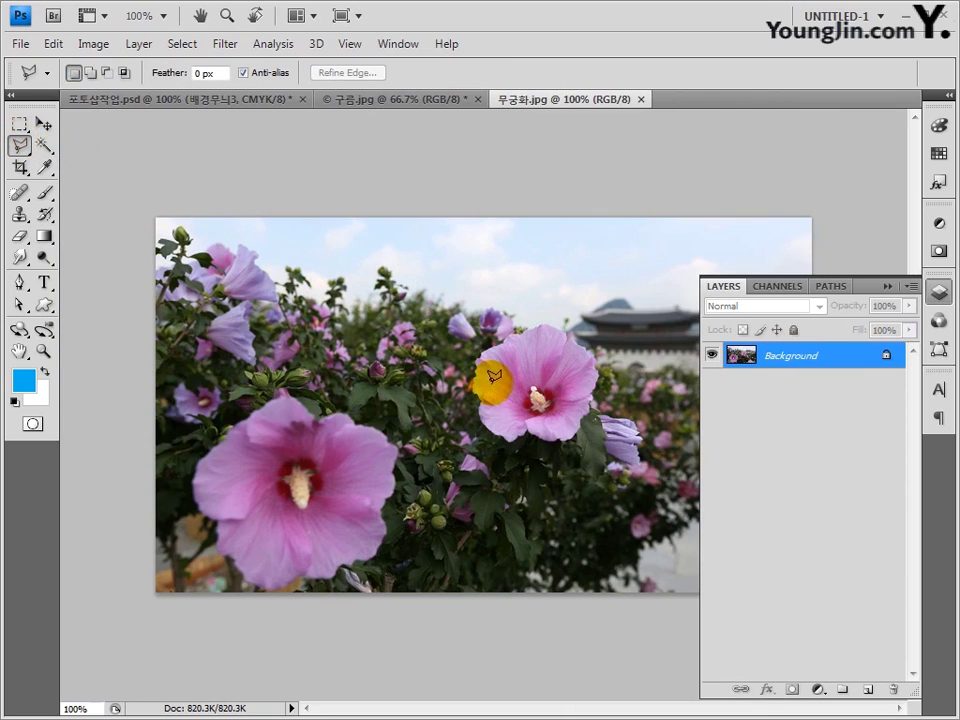
{"action": "scroll", "coordinate": [503, 380], "scroll_direction": "up", "scroll_amount": 2}
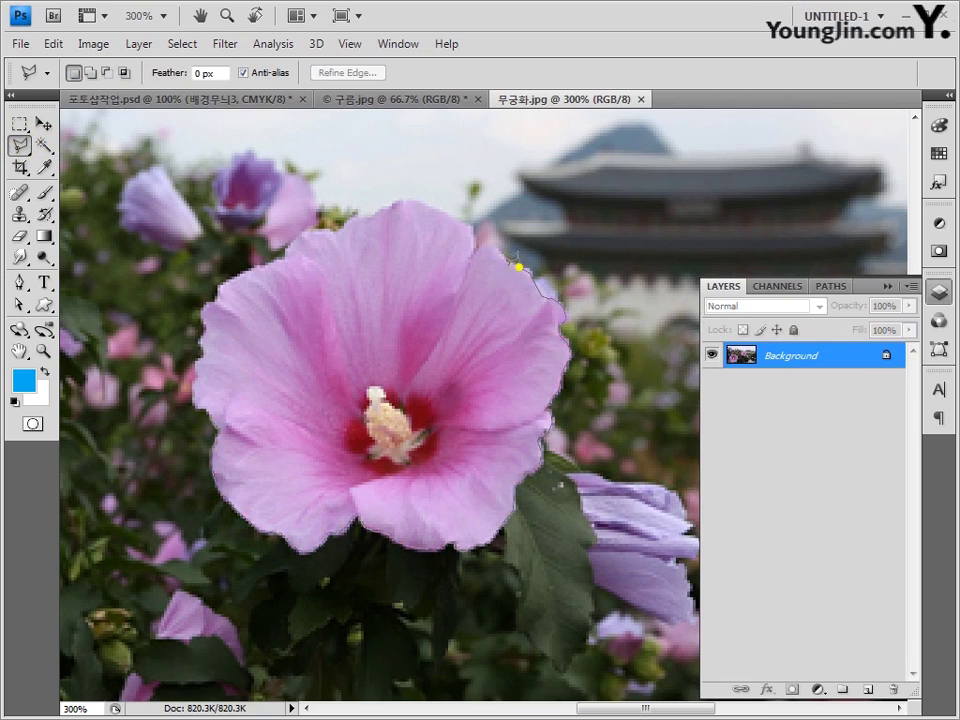
{"action": "left_click", "coordinate": [470, 216]}
{"action": "left_click", "coordinate": [401, 199]}
{"action": "left_click", "coordinate": [309, 227]}
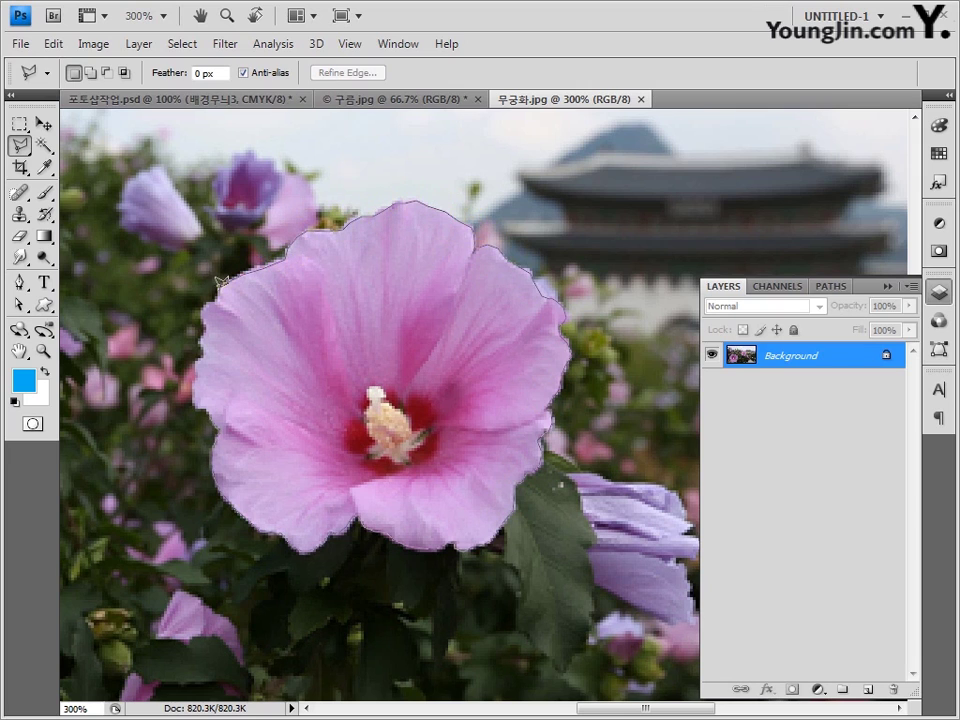
{"action": "left_click", "coordinate": [229, 489]}
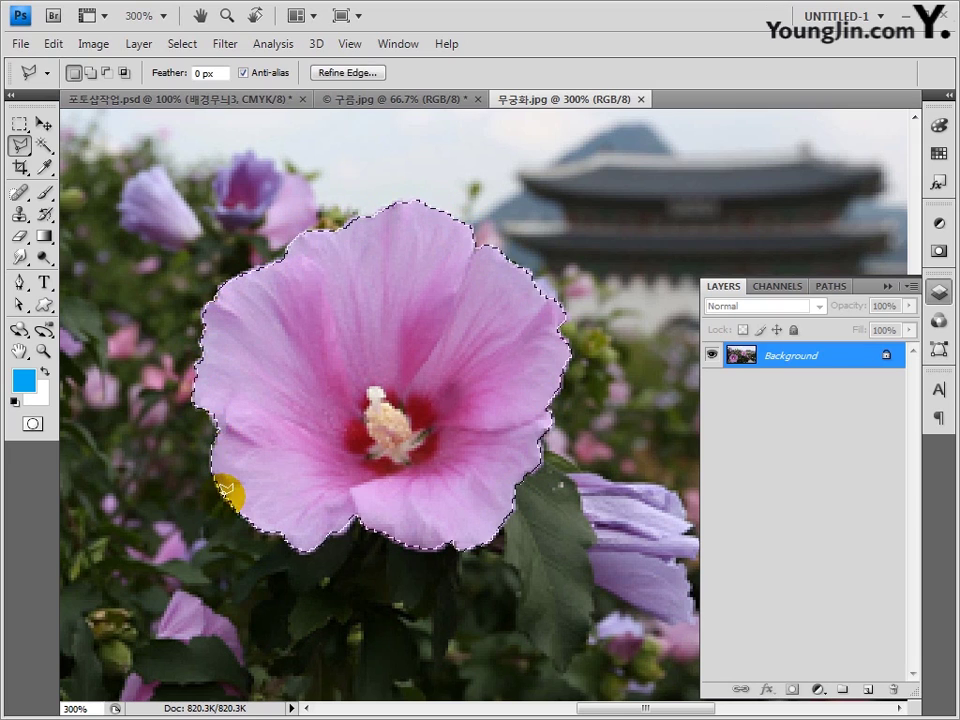
Step: Copy the selected flower into 포토샵작업.psd and move it toward the middle of the composition
{"action": "left_click", "coordinate": [180, 100]}
{"action": "key", "text": "ctrl+v"}
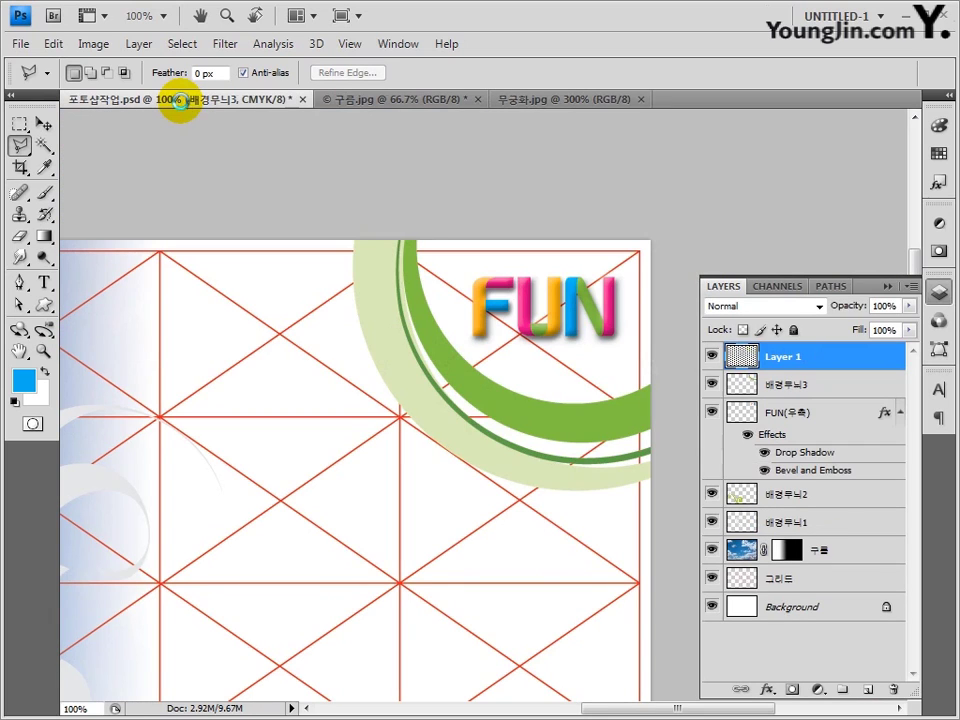
{"action": "left_click_drag", "start_coordinate": [284, 496], "coordinate": [398, 253]}
{"action": "key", "text": "v"}
{"action": "left_click_drag", "start_coordinate": [548, 160], "coordinate": [403, 392]}
Step: Enlarge the pasted flower to roughly double size and position it just right of the canvas centre
{"action": "key", "text": "ctrl+t"}
{"action": "left_click_drag", "start_coordinate": [503, 294], "coordinate": [372, 486]}
{"action": "left_click_drag", "start_coordinate": [544, 298], "coordinate": [491, 298]}
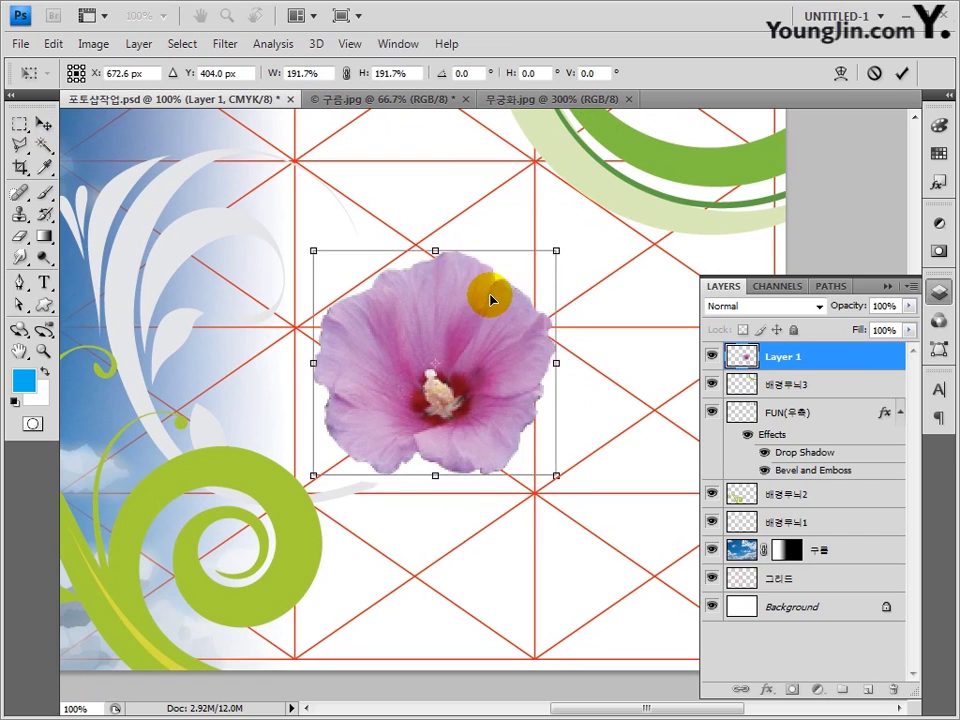
{"action": "left_click_drag", "start_coordinate": [566, 250], "coordinate": [580, 229]}
{"action": "left_click_drag", "start_coordinate": [527, 296], "coordinate": [536, 296]}
{"action": "key", "text": "Return"}
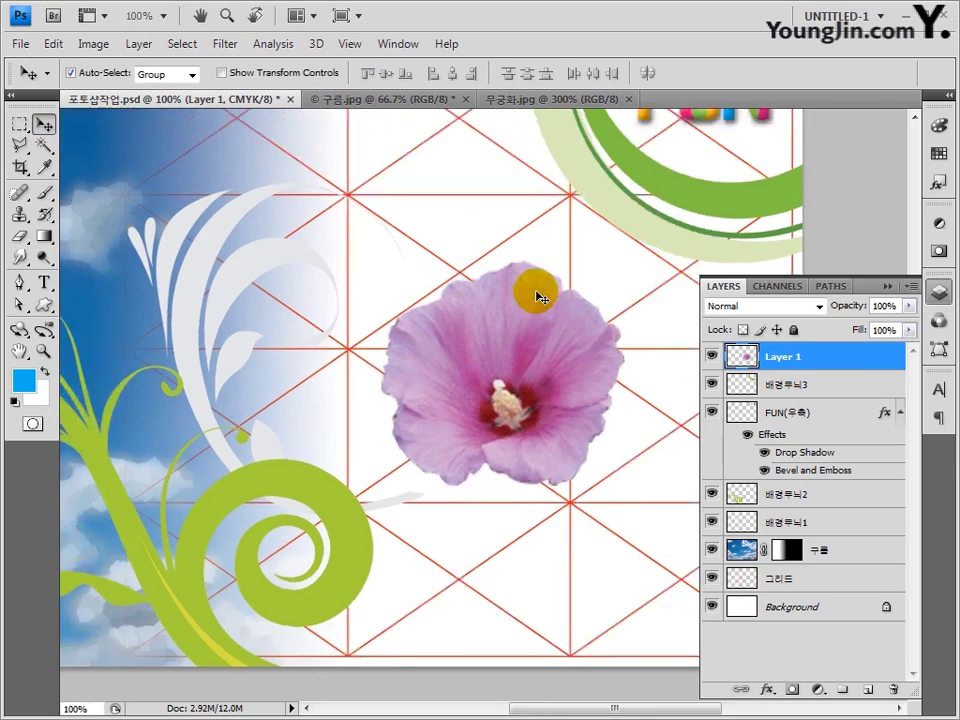
Step: Rename the pasted flower's layer as 무궁화
{"action": "key", "text": "ctrl+minus"}
{"action": "double_click", "coordinate": [790, 357]}
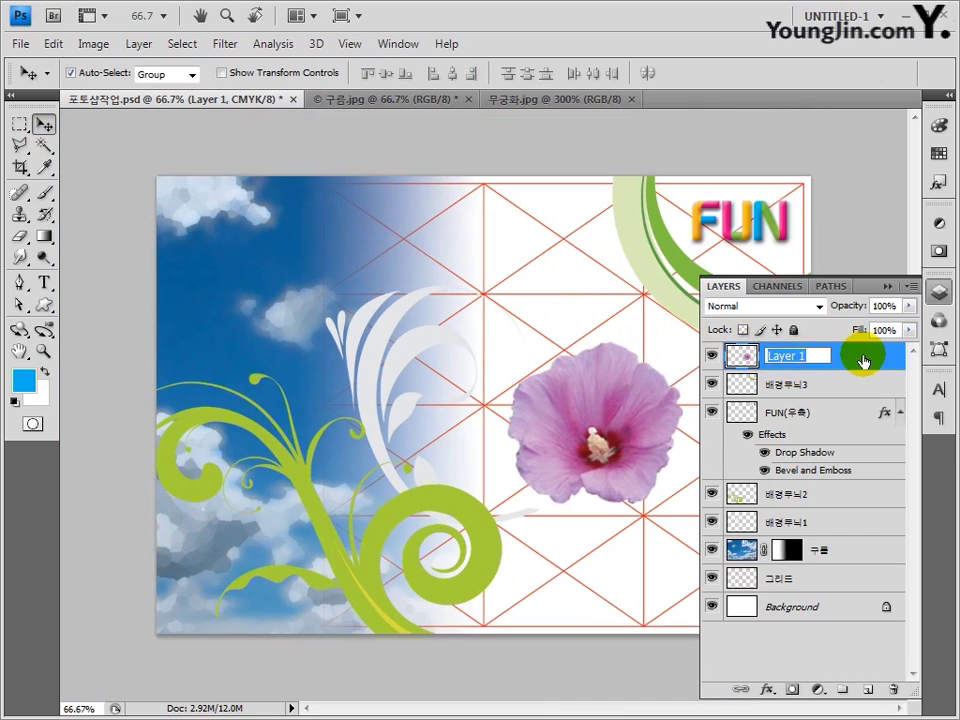
{"action": "key", "text": "Return"}
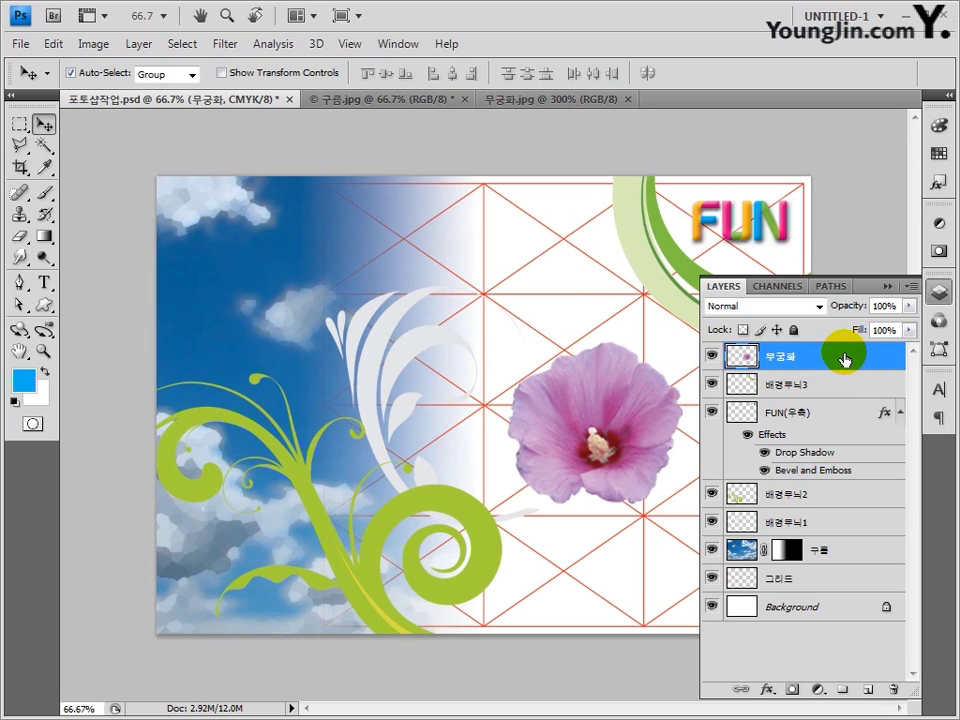
Step: Colorize the 무궁화 flower orange using Hue/Saturation with hue 28 and saturation 60
{"action": "key", "text": "ctrl+u"}
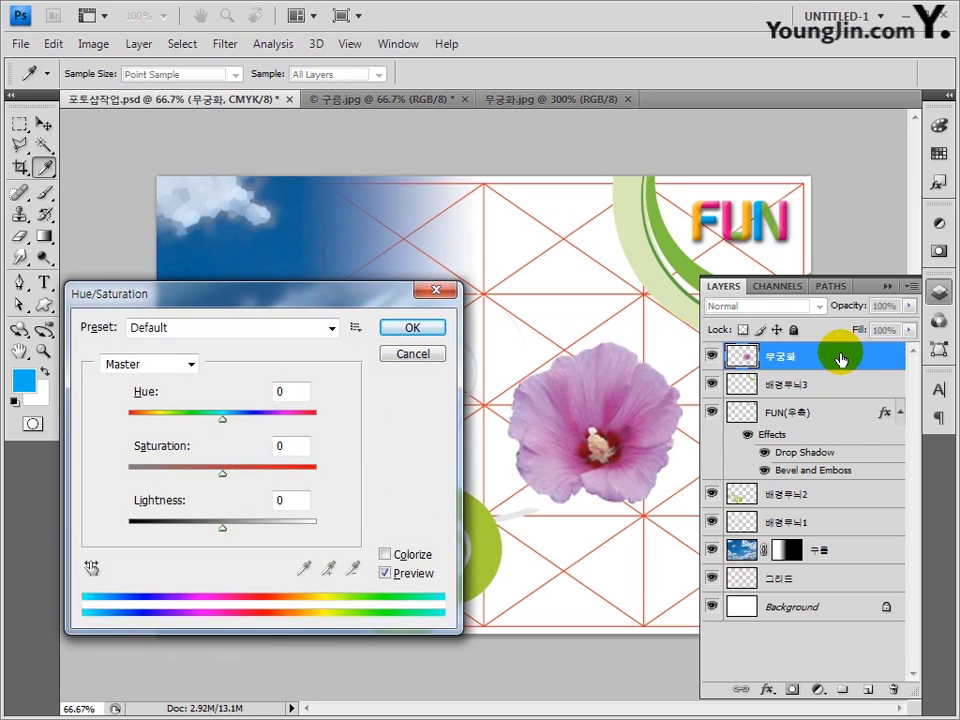
{"action": "left_click", "coordinate": [385, 555]}
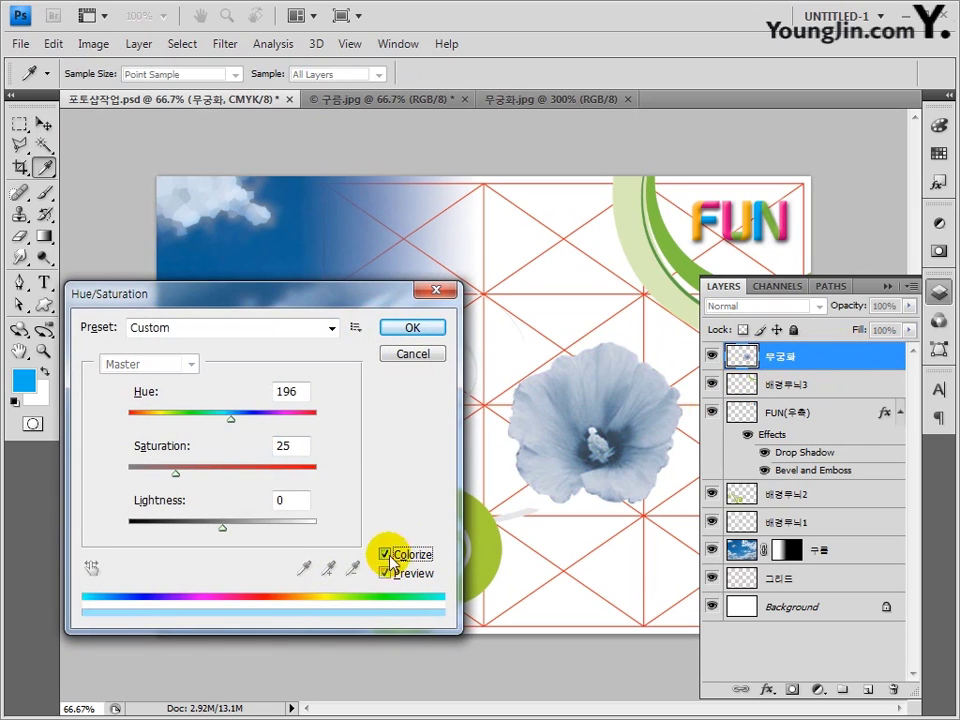
{"action": "left_click", "coordinate": [294, 392]}
{"action": "type", "text": "28"}
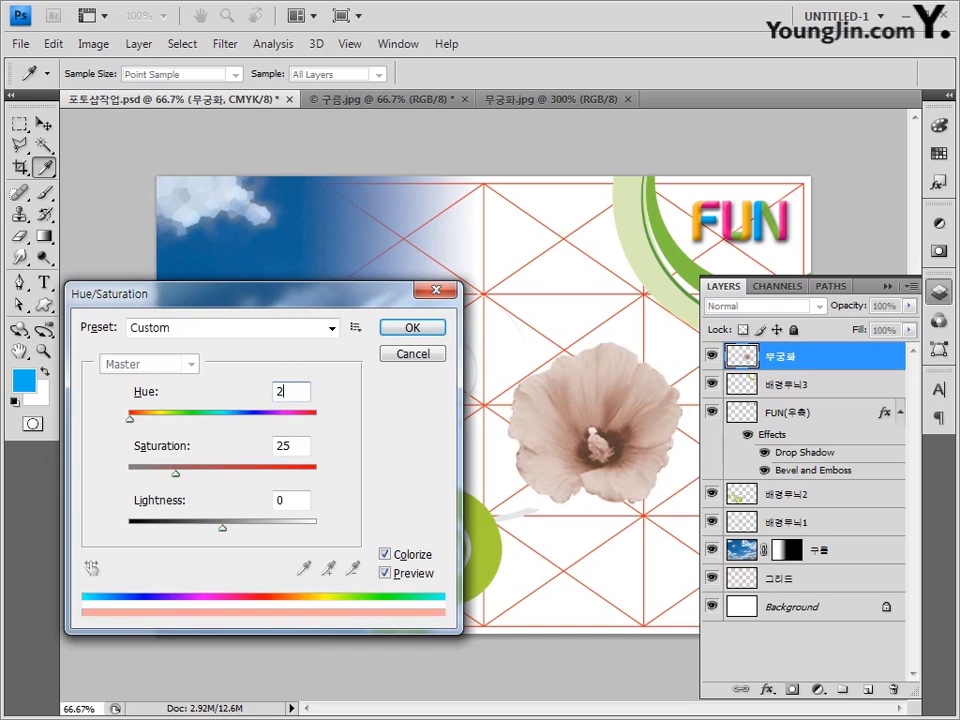
{"action": "type", "text": "60"}
{"action": "key", "text": "Tab"}
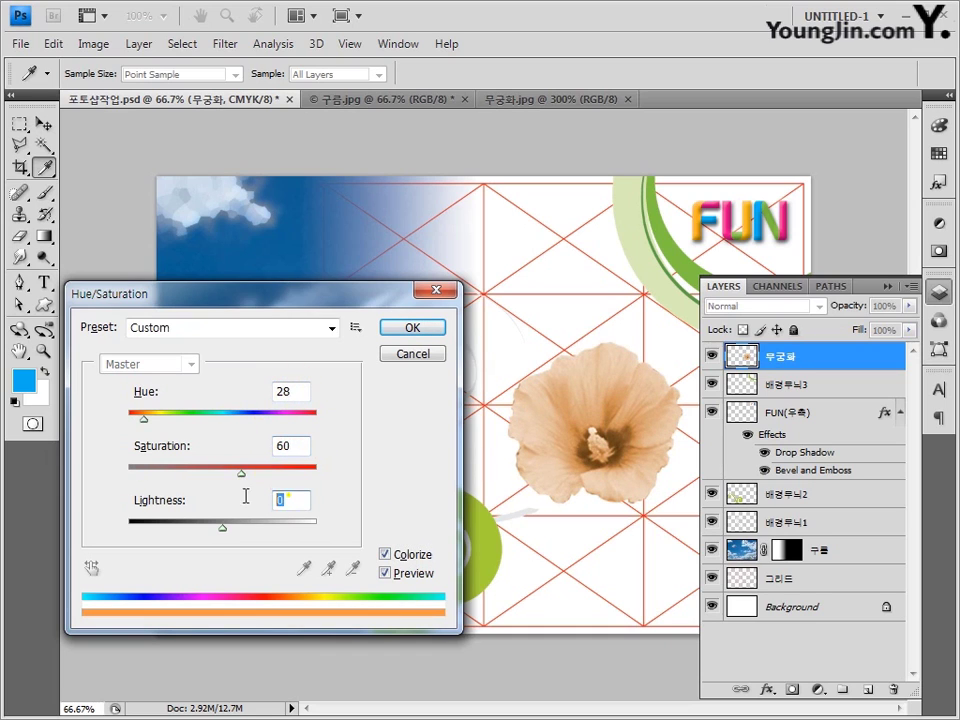
{"action": "left_click", "coordinate": [408, 328]}
{"action": "key", "text": "v"}
Step: Open the lotus photo 연꽃.jpg from the 기출_소스 folder
{"action": "left_click", "coordinate": [27, 46]}
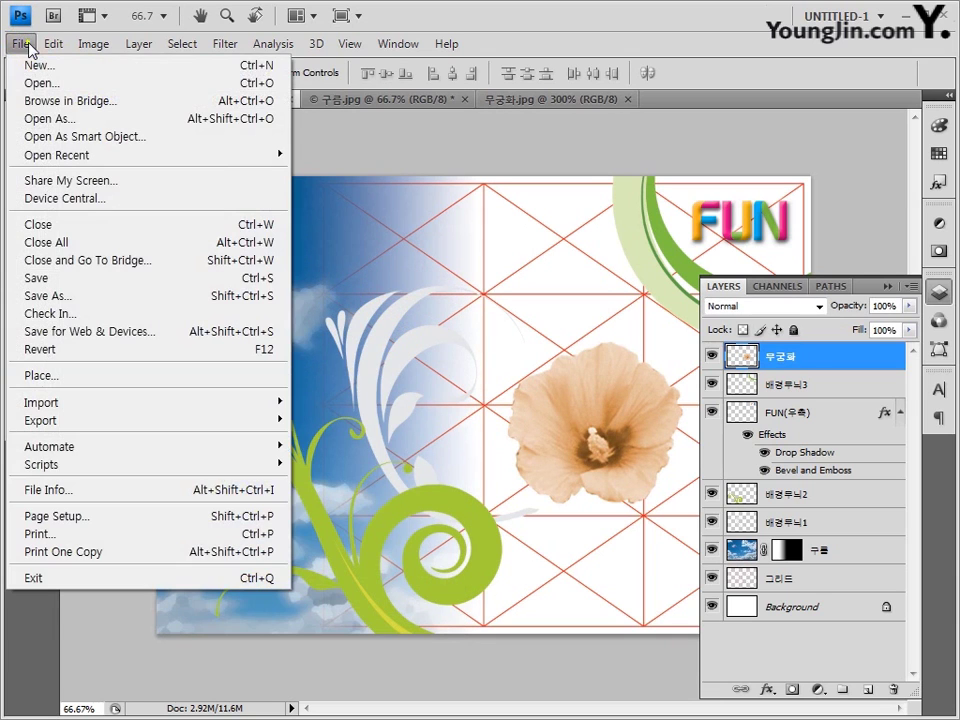
{"action": "left_click", "coordinate": [40, 83]}
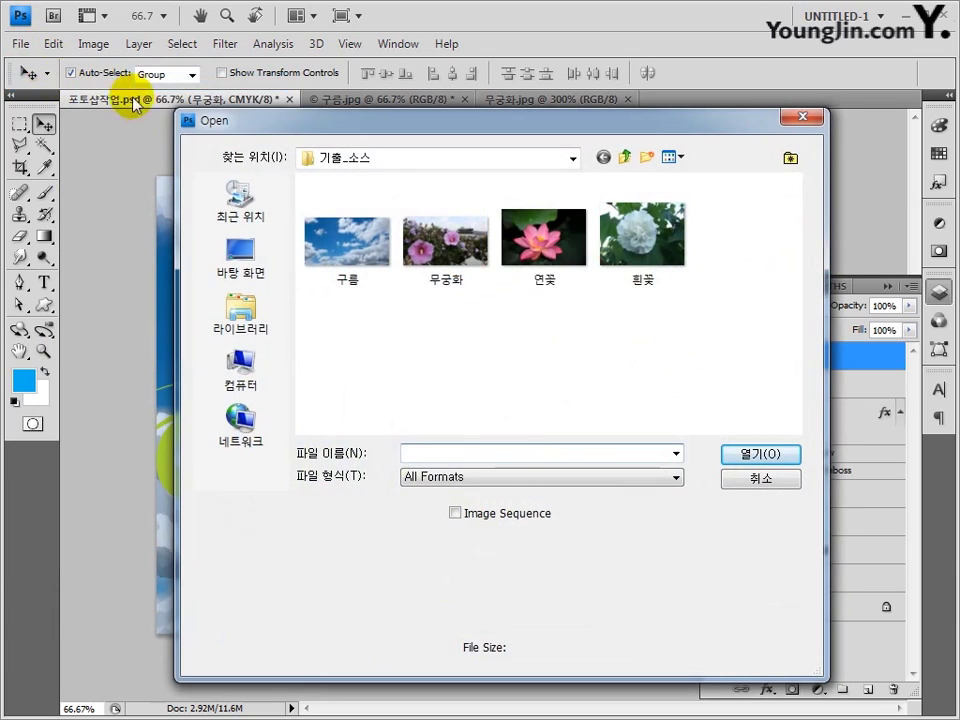
{"action": "left_click", "coordinate": [520, 246]}
{"action": "left_click", "coordinate": [740, 454]}
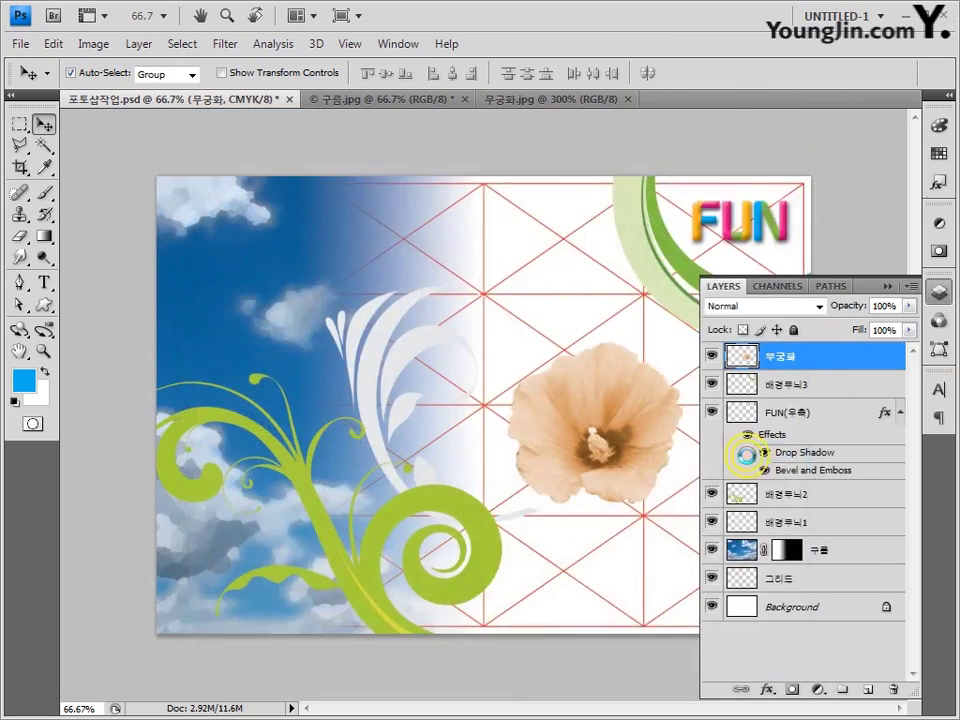
Step: Select the whole pink lotus with the Magic Wand at tolerance 80, adding the missed centre areas with the Polygonal Lasso
{"action": "left_click", "coordinate": [44, 147]}
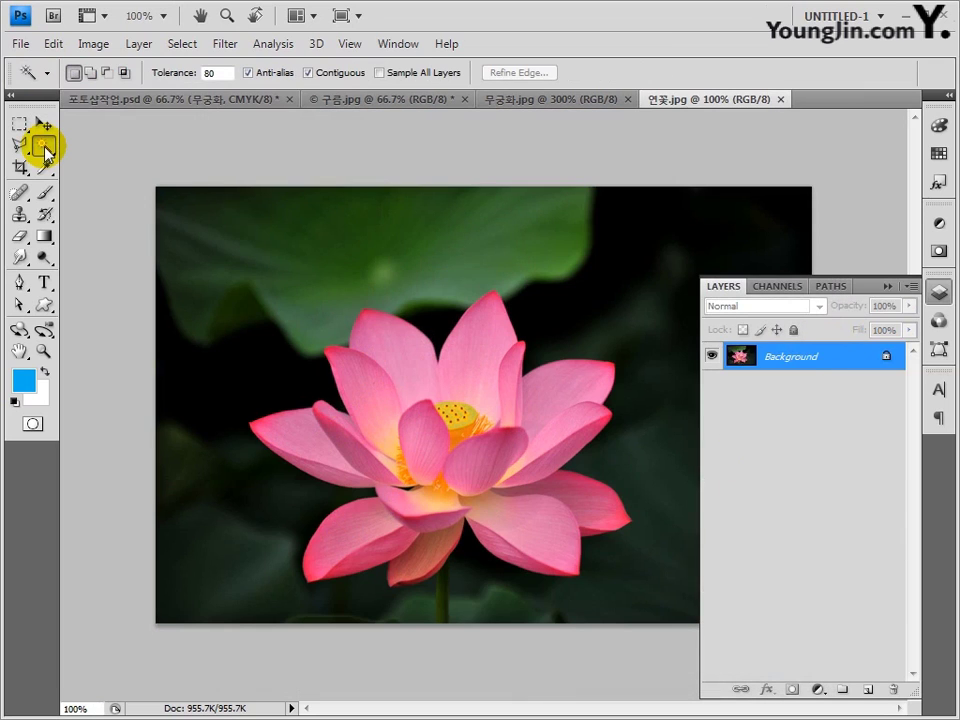
{"action": "left_click", "coordinate": [321, 369]}
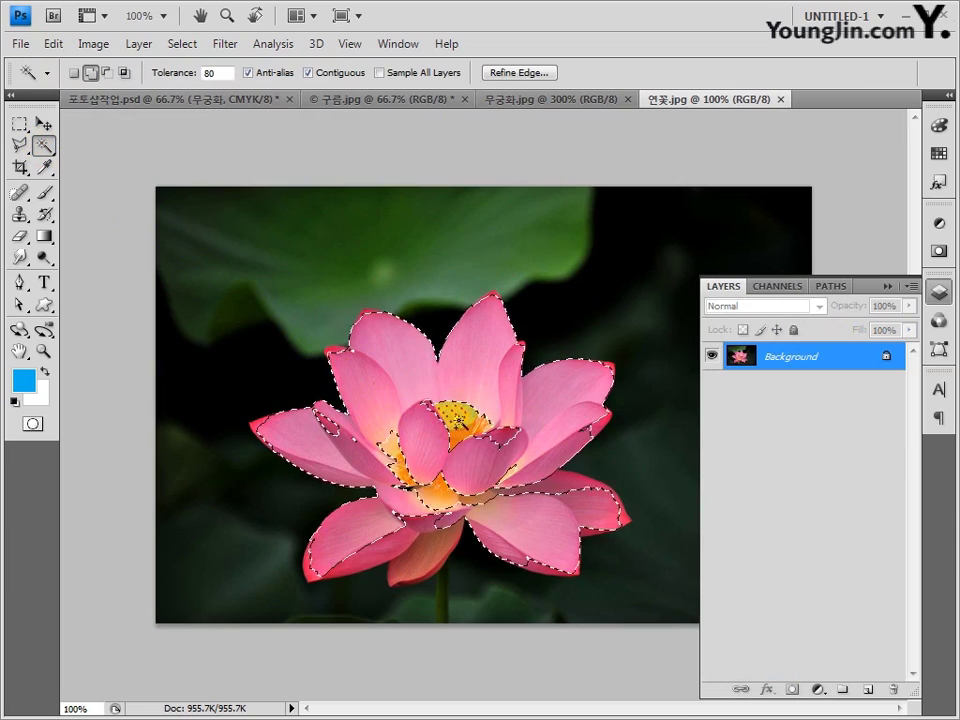
{"action": "left_click", "coordinate": [443, 522], "text": "shift"}
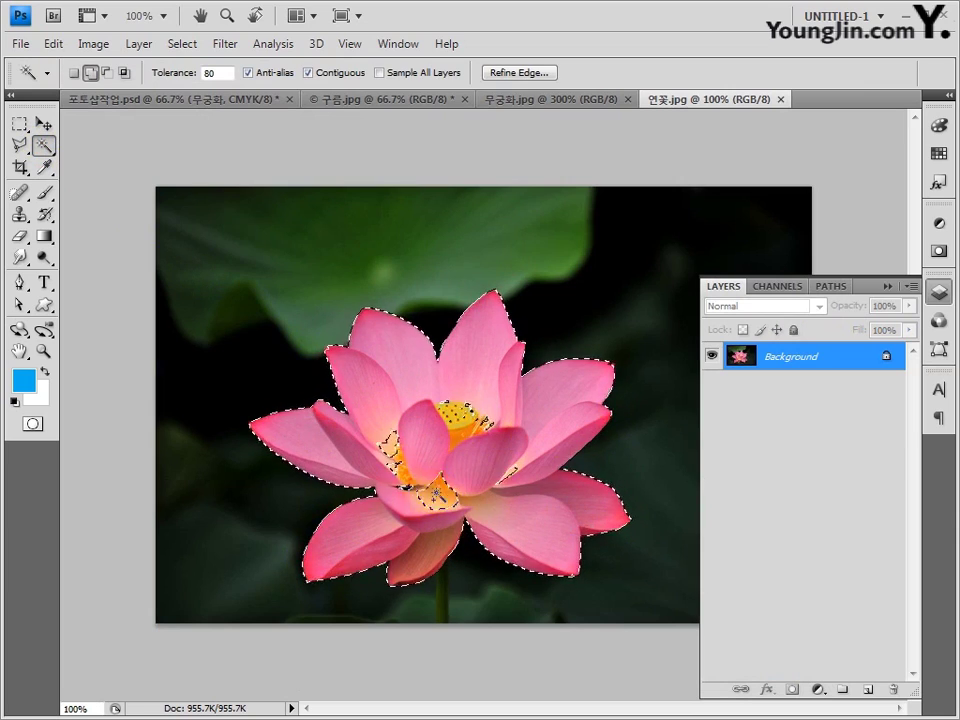
{"action": "key", "text": "l"}
{"action": "left_click", "coordinate": [393, 377]}
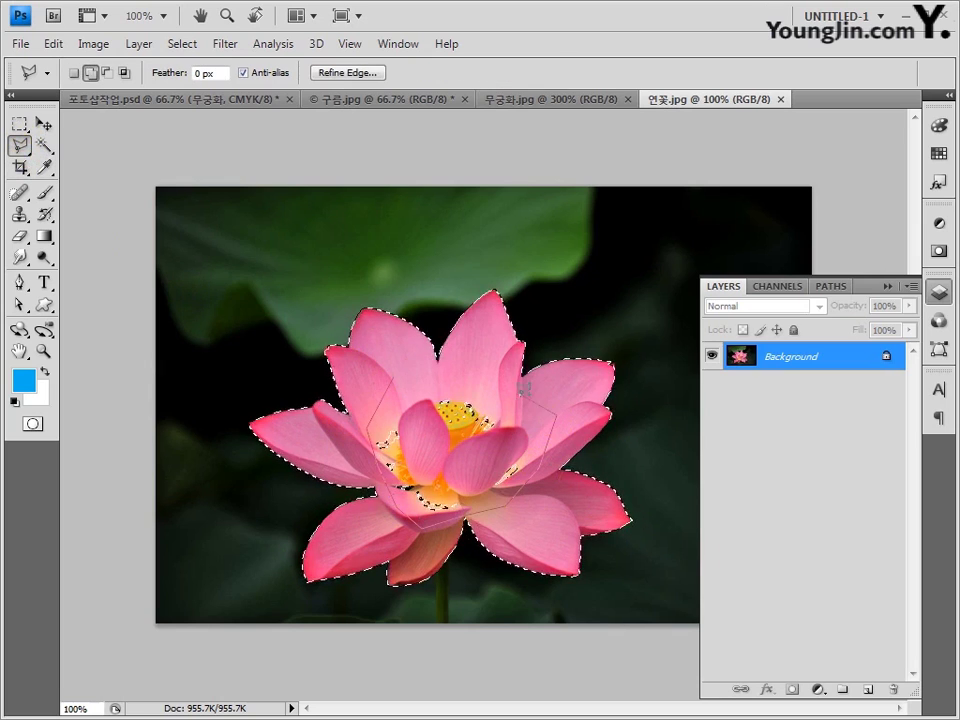
{"action": "double_click", "coordinate": [414, 372]}
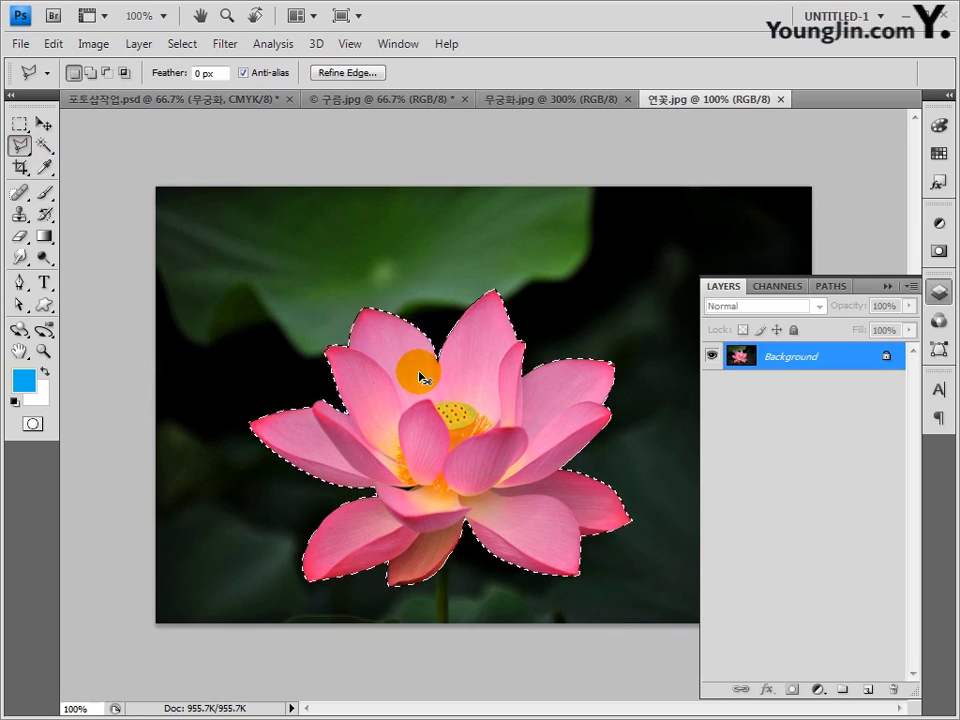
Step: Copy the selected lotus into 포토샵작업.psd and move it below the orange flower, near the canvas's lower edge
{"action": "left_click_drag", "start_coordinate": [183, 177], "coordinate": [412, 357]}
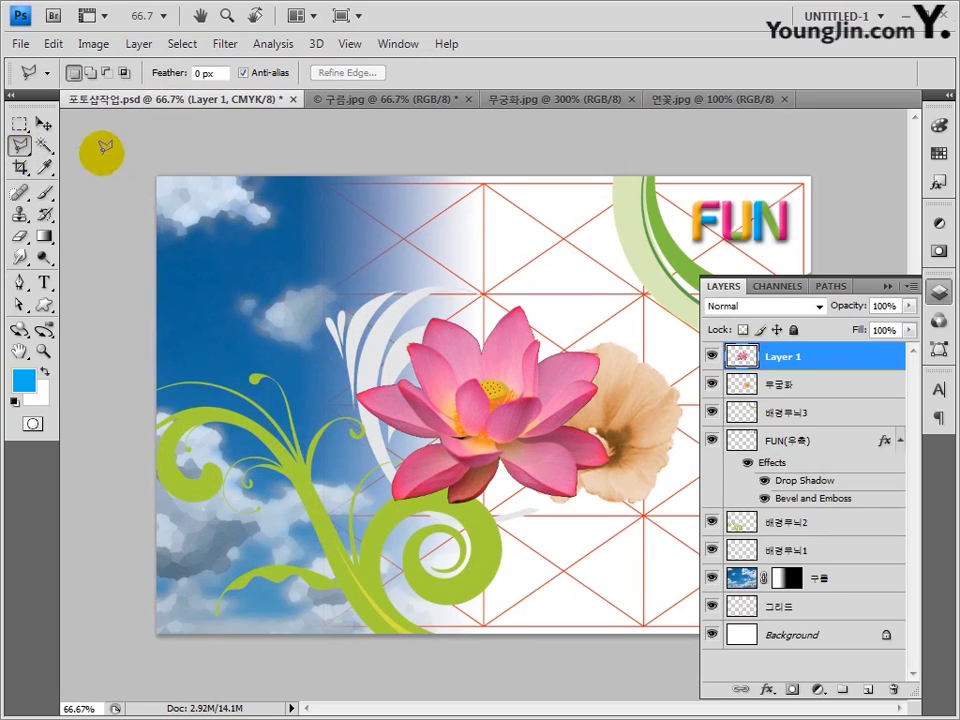
{"action": "left_click", "coordinate": [43, 122]}
{"action": "left_click_drag", "start_coordinate": [496, 416], "coordinate": [601, 548]}
Step: Rename the pasted lotus layer as 연꽃 and place it beneath the 무궁화 layer
{"action": "key", "text": "ctrl+plus"}
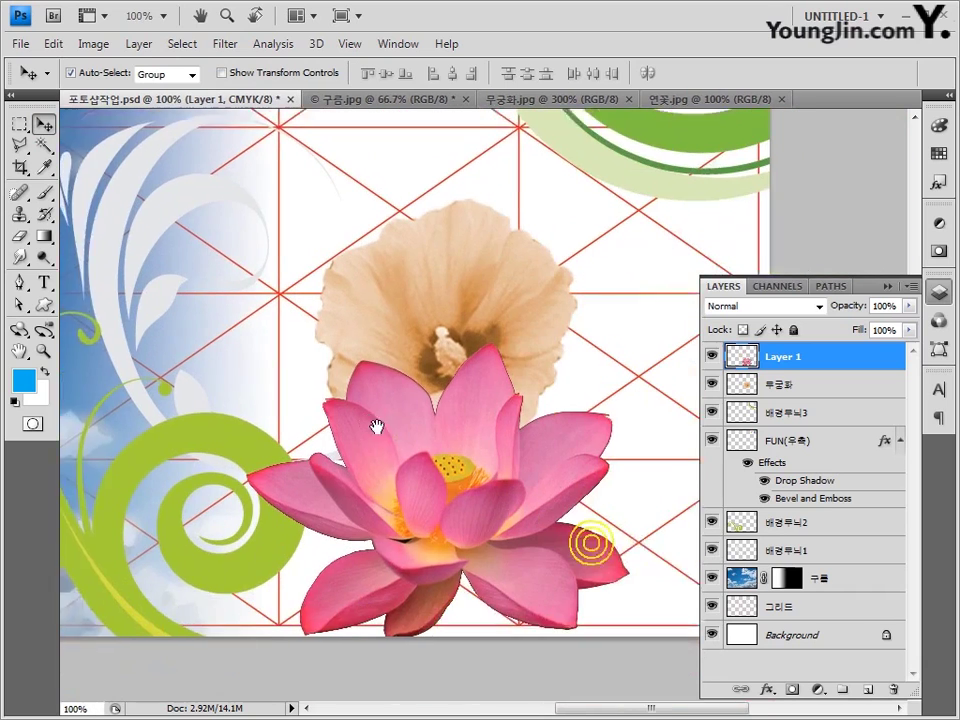
{"action": "left_click_drag", "start_coordinate": [375, 424], "coordinate": [418, 497]}
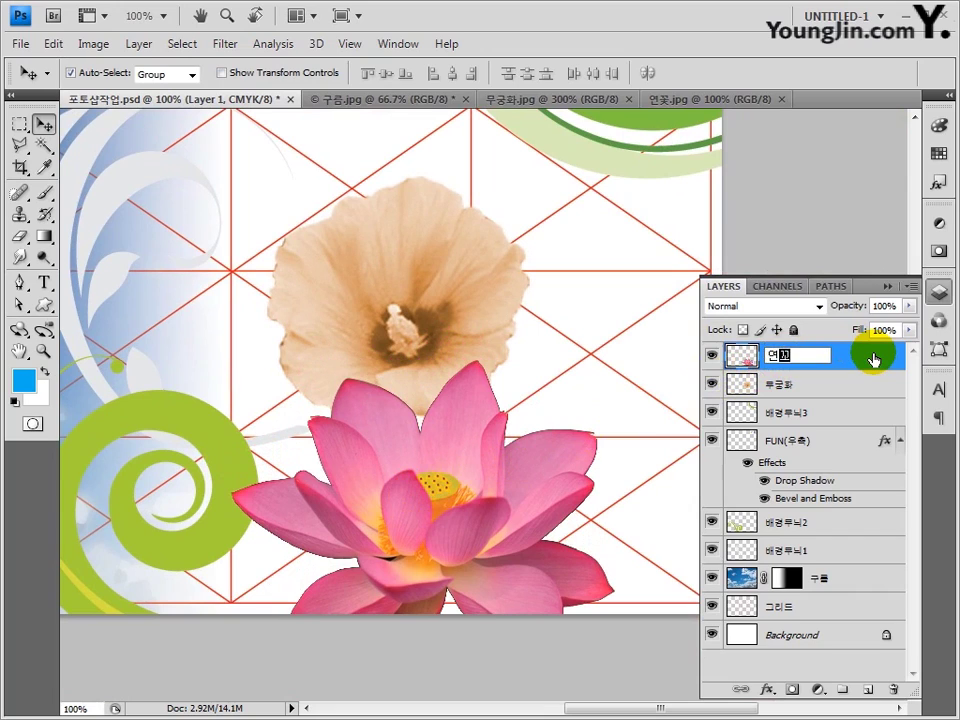
{"action": "key", "text": "Return"}
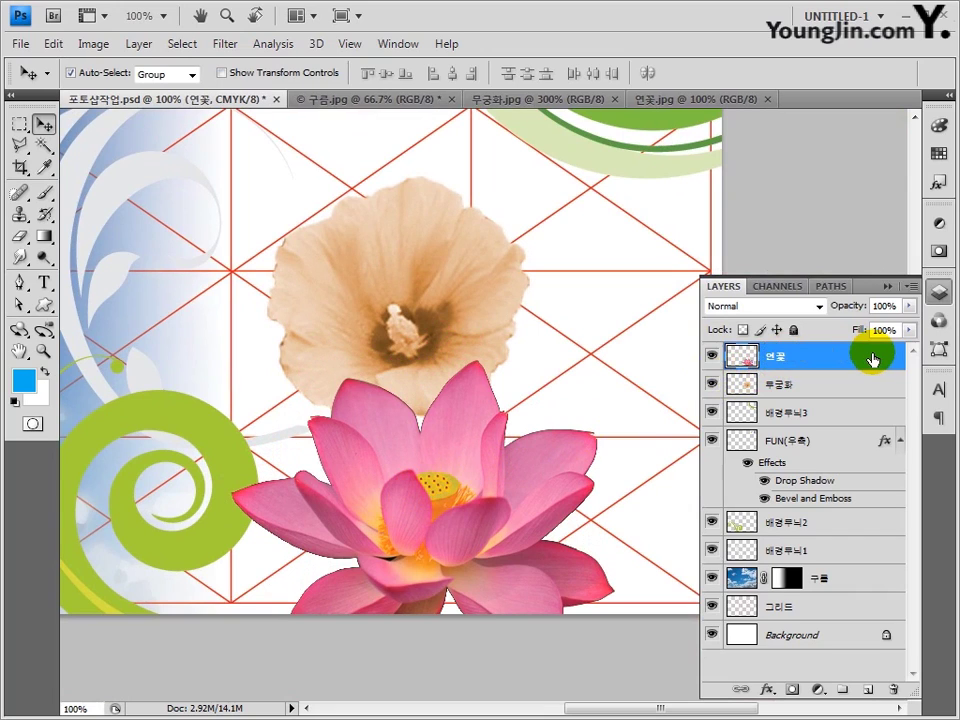
{"action": "left_click_drag", "start_coordinate": [872, 360], "coordinate": [862, 399]}
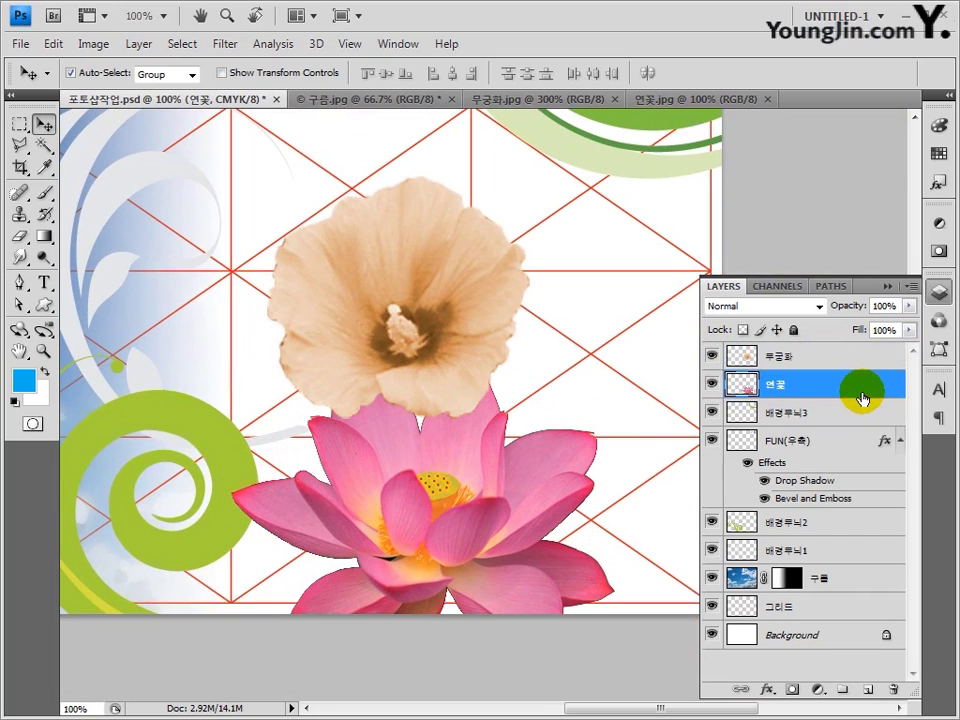
Step: Colorize the 연꽃 lotus red using Hue/Saturation with hue 0, saturation 70 and lightness 8
{"action": "key", "text": "i"}
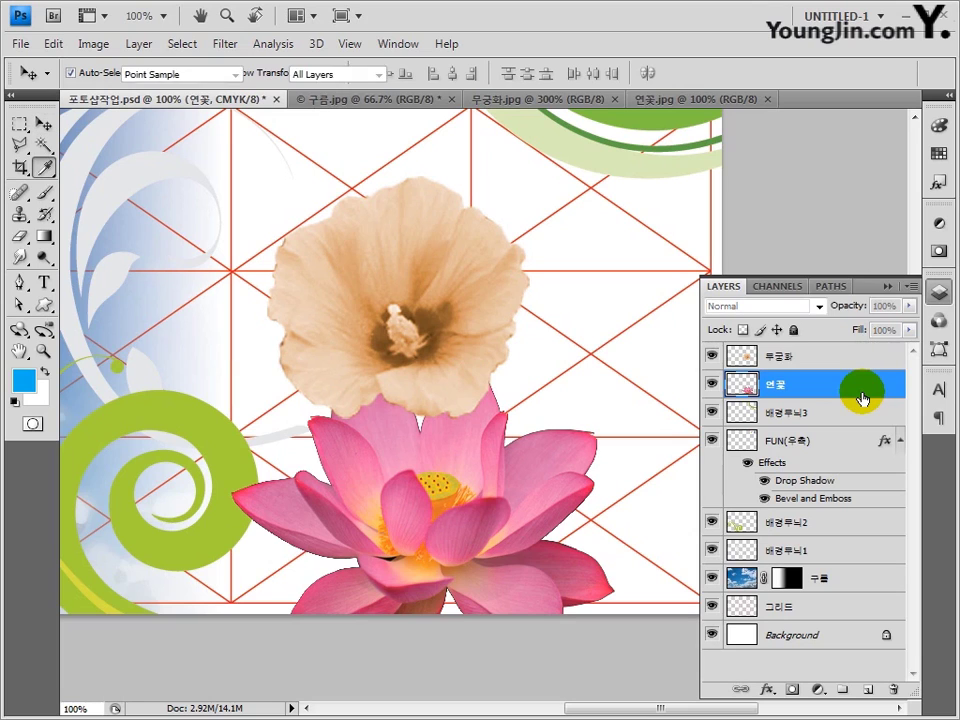
{"action": "key", "text": "ctrl+u"}
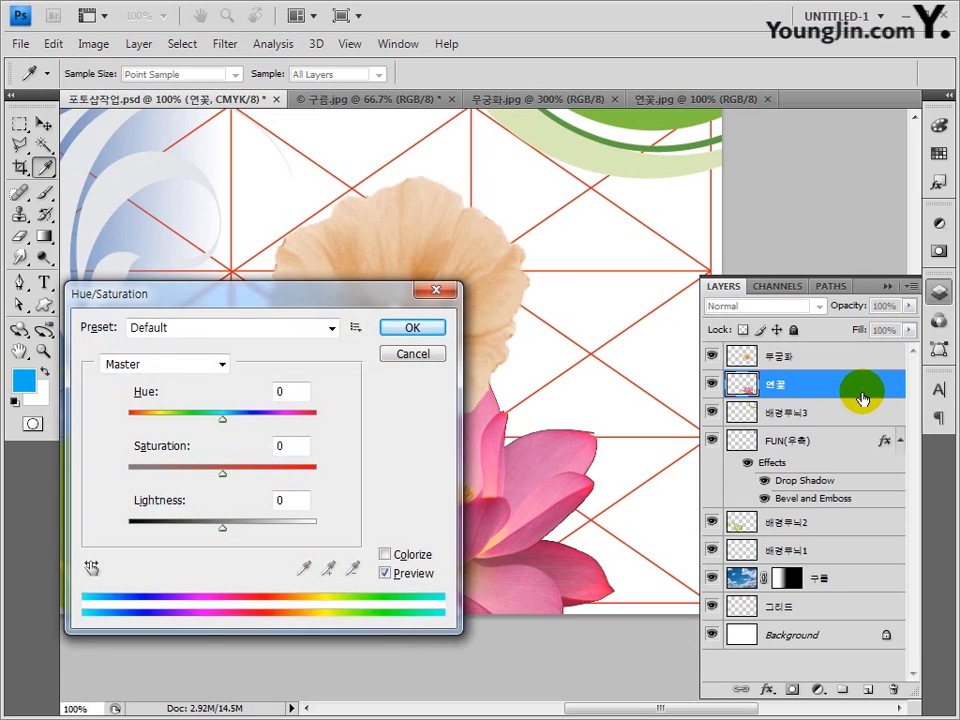
{"action": "left_click", "coordinate": [385, 554]}
{"action": "left_click_drag", "start_coordinate": [297, 397], "coordinate": [244, 388]}
{"action": "type", "text": "0"}
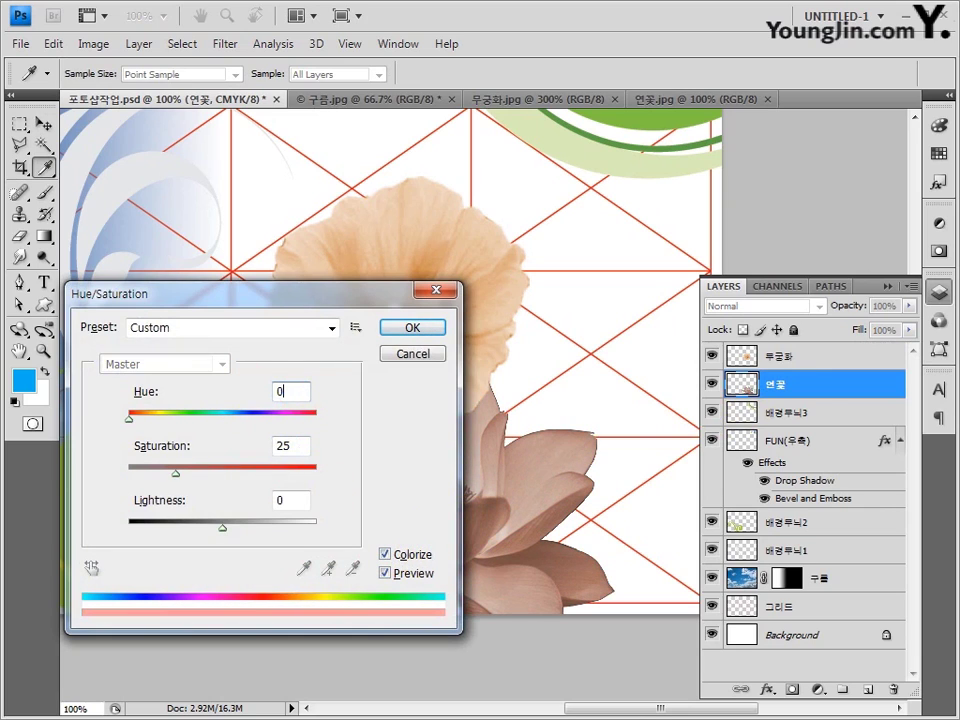
{"action": "double_click", "coordinate": [300, 443]}
{"action": "type", "text": "70"}
{"action": "left_click", "coordinate": [293, 501]}
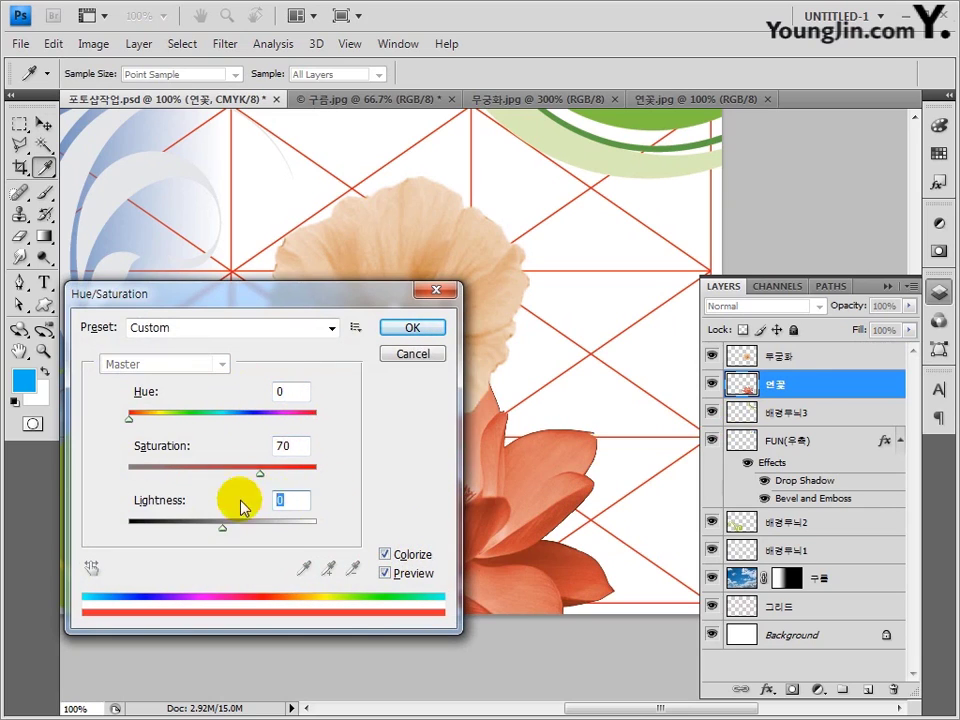
{"action": "type", "text": "8"}
{"action": "left_click", "coordinate": [412, 328]}
{"action": "key", "text": "v"}
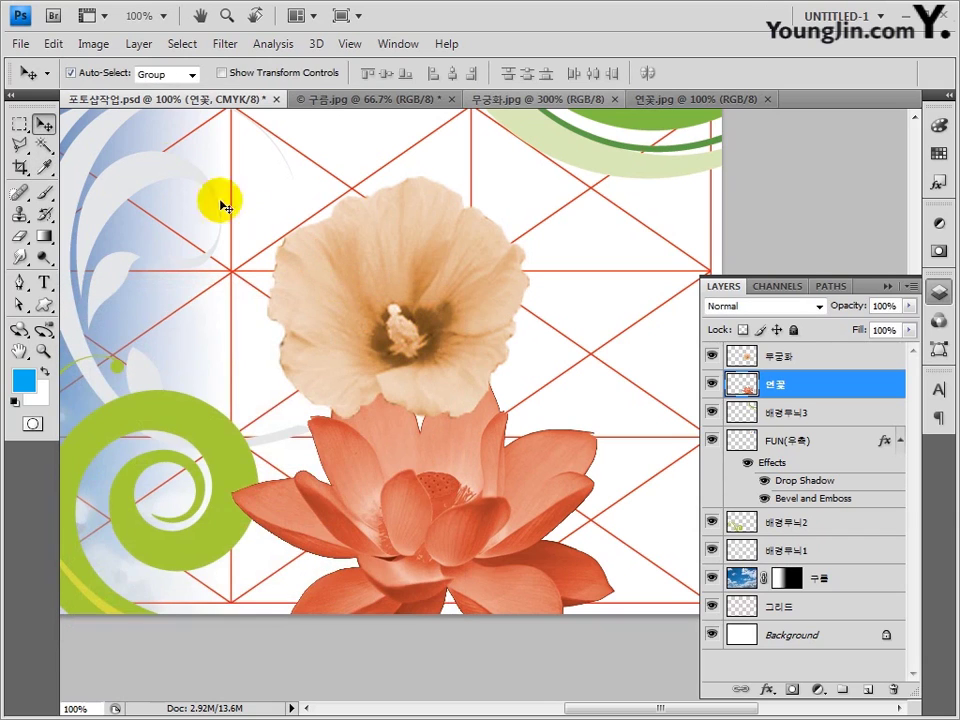
Step: Open the white flower photo 흰꽃.jpg from the 기출_소스 folder
{"action": "left_click", "coordinate": [20, 44]}
{"action": "left_click", "coordinate": [17, 64]}
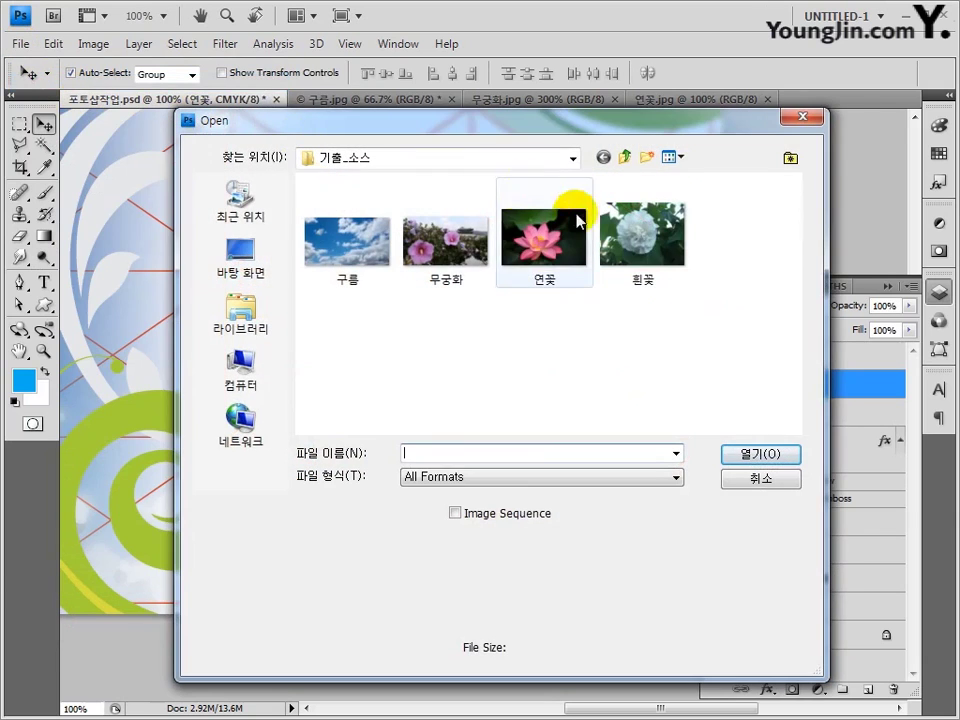
{"action": "left_click", "coordinate": [640, 238]}
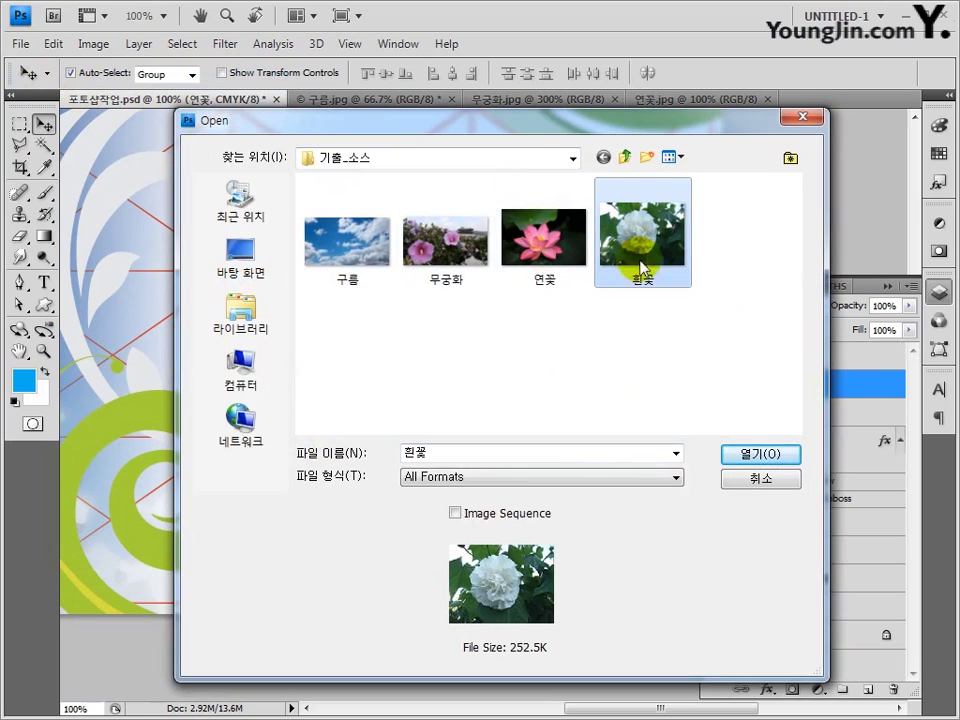
{"action": "left_click", "coordinate": [754, 458]}
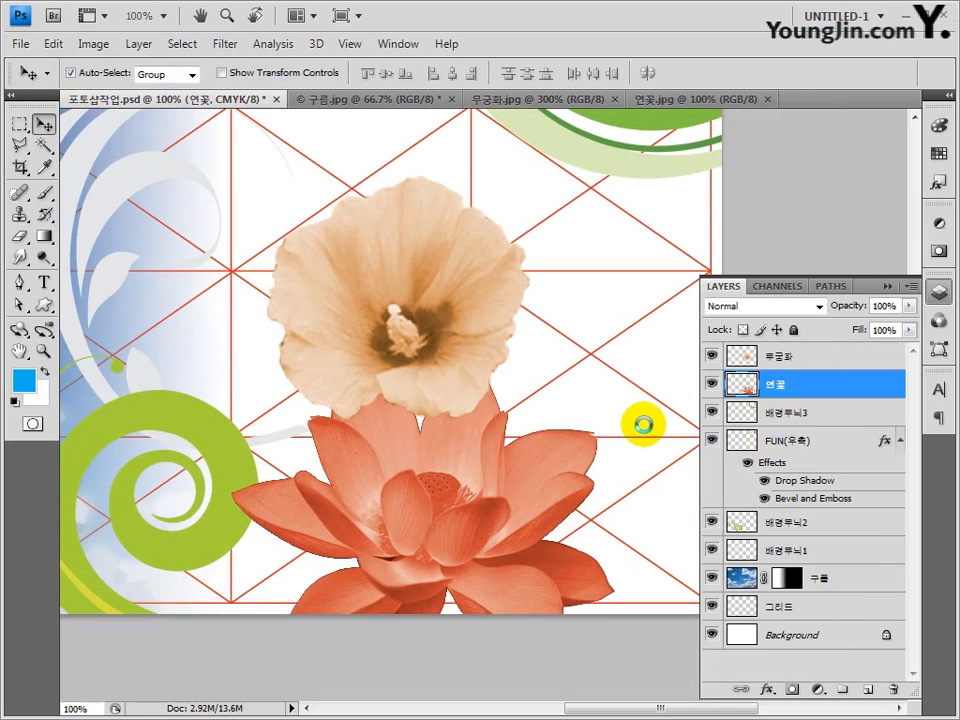
Step: Select the white flower by tracing its whole petal outline with the Polygonal Lasso at 0 px feather
{"action": "left_click", "coordinate": [12, 148]}
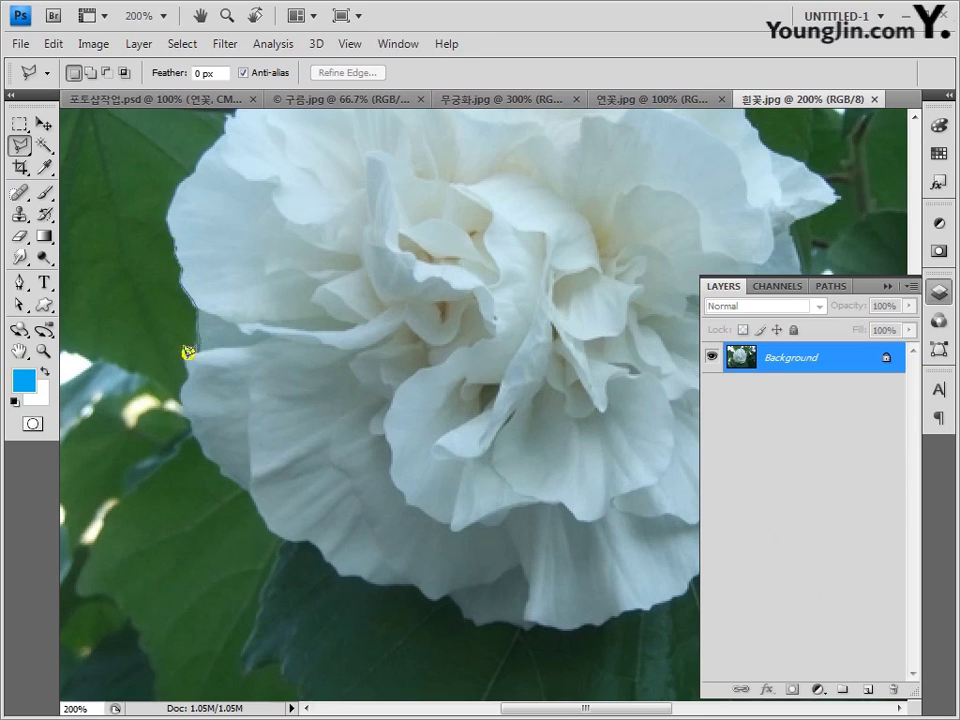
{"action": "left_click", "coordinate": [269, 518]}
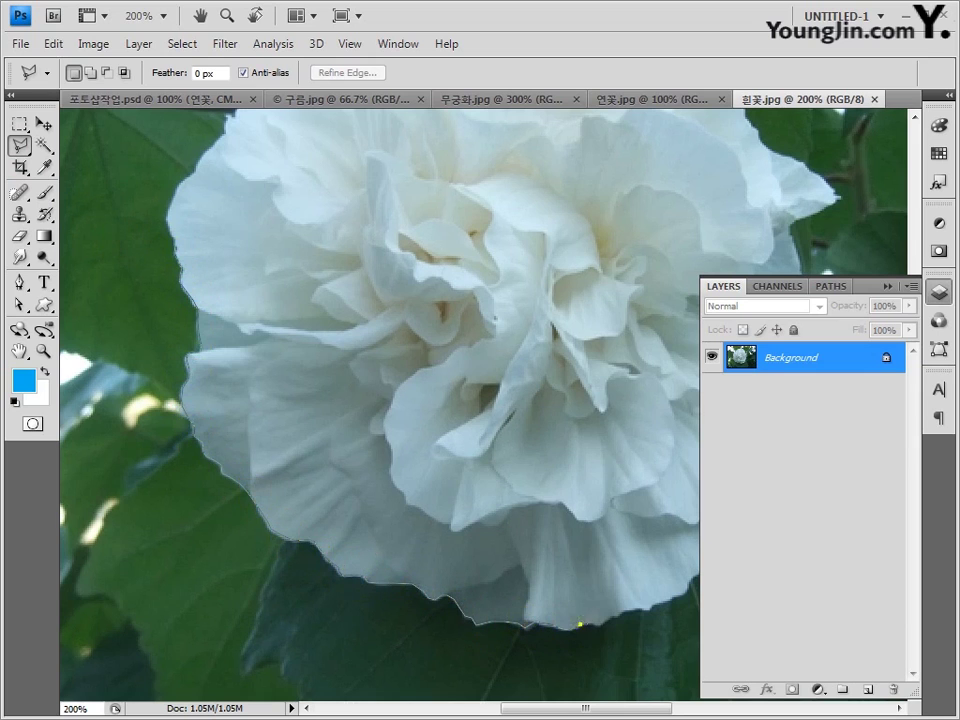
{"action": "left_click_drag", "start_coordinate": [645, 603], "coordinate": [377, 553]}
{"action": "left_click", "coordinate": [418, 566]}
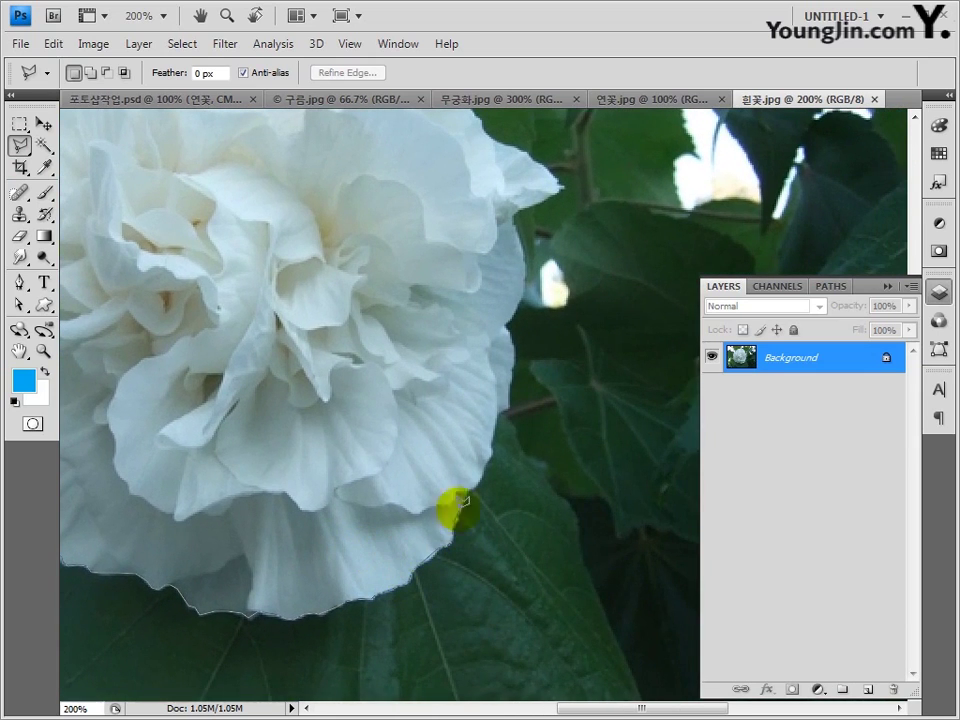
{"action": "left_click", "coordinate": [489, 418]}
{"action": "left_click_drag", "start_coordinate": [519, 394], "coordinate": [525, 495]}
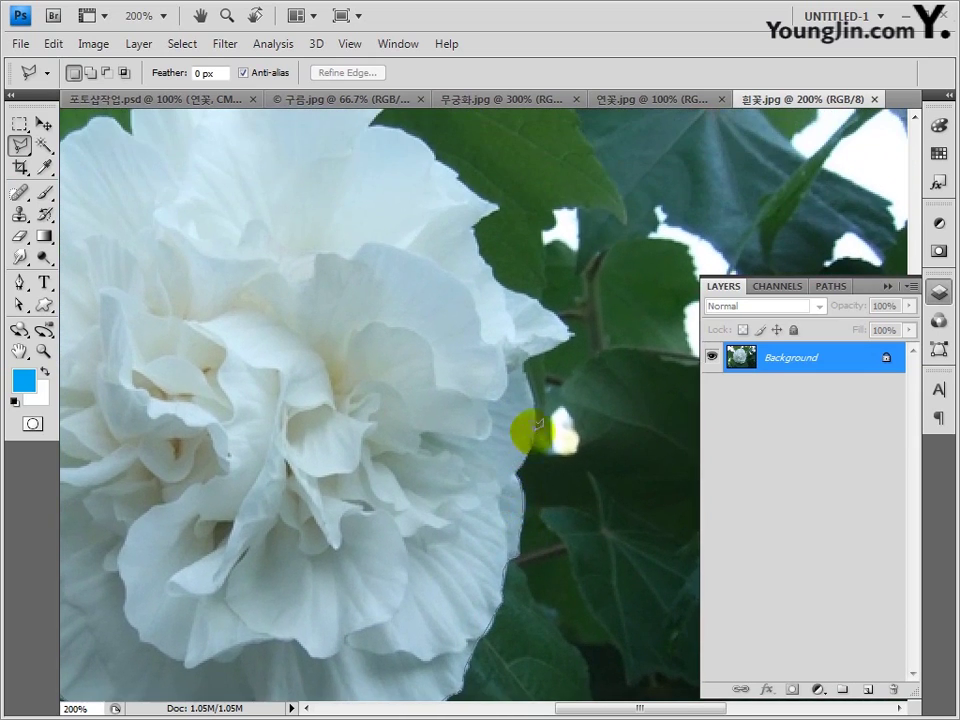
{"action": "left_click_drag", "start_coordinate": [549, 336], "coordinate": [581, 476]}
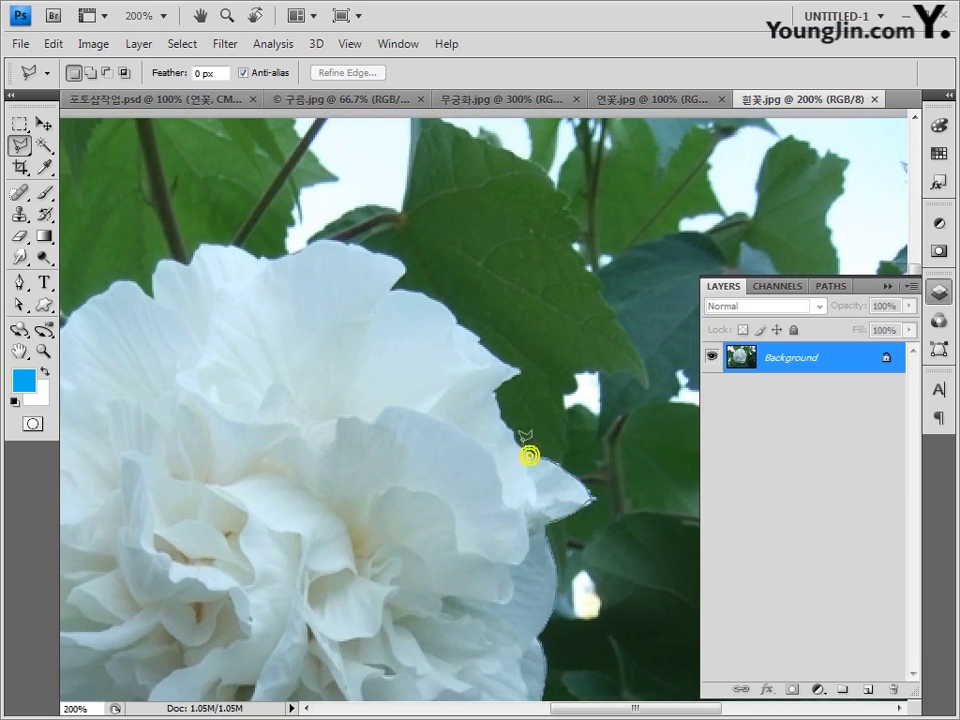
{"action": "left_click_drag", "start_coordinate": [457, 345], "coordinate": [566, 494]}
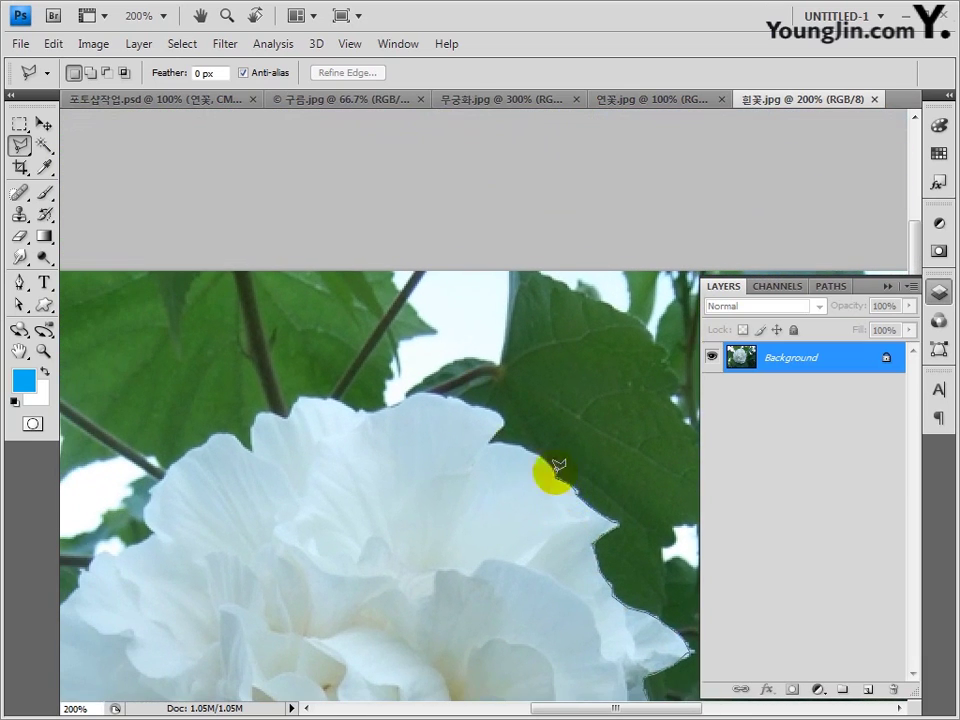
{"action": "left_click_drag", "start_coordinate": [491, 437], "coordinate": [502, 548]}
{"action": "mouse_move", "coordinate": [428, 500]}
{"action": "left_mouse_down"}
{"action": "mouse_move", "coordinate": [531, 332]}
{"action": "mouse_move", "coordinate": [460, 302]}
{"action": "left_mouse_up"}
{"action": "left_click", "coordinate": [299, 388]}
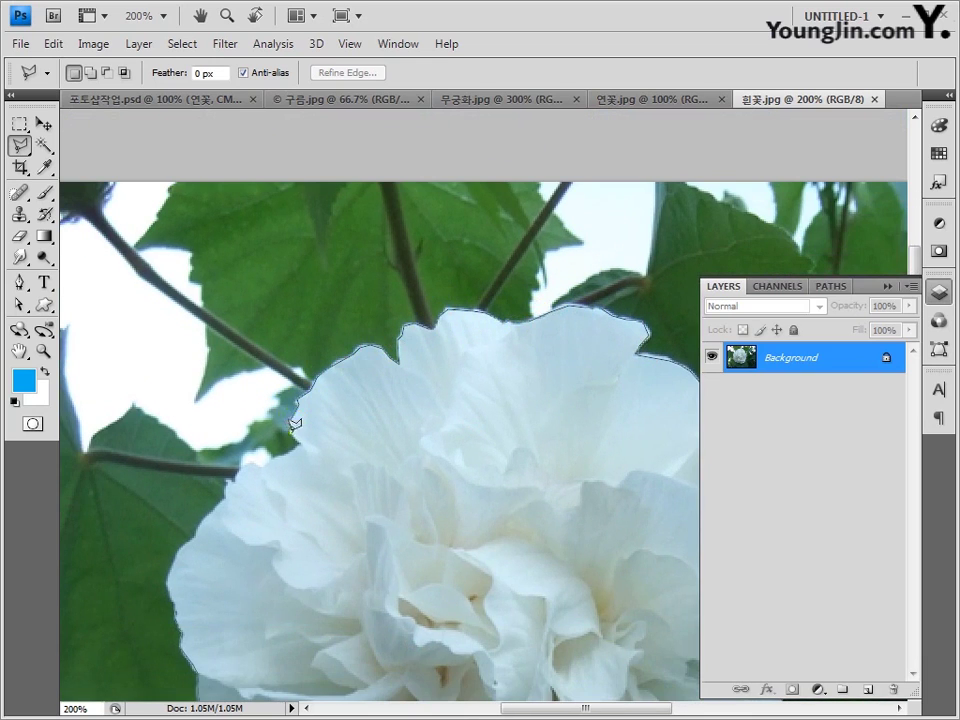
{"action": "left_click_drag", "start_coordinate": [270, 480], "coordinate": [326, 304]}
{"action": "left_click", "coordinate": [229, 424]}
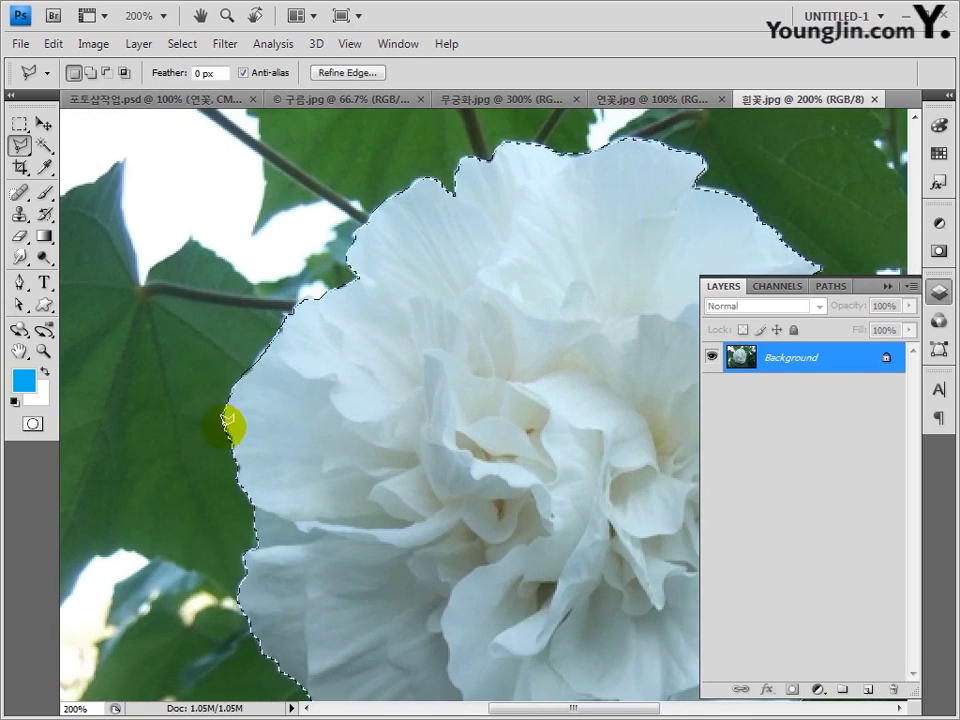
Step: Copy the selected white flower into 포토샵작업.psd
{"action": "left_click_drag", "start_coordinate": [399, 432], "coordinate": [317, 381]}
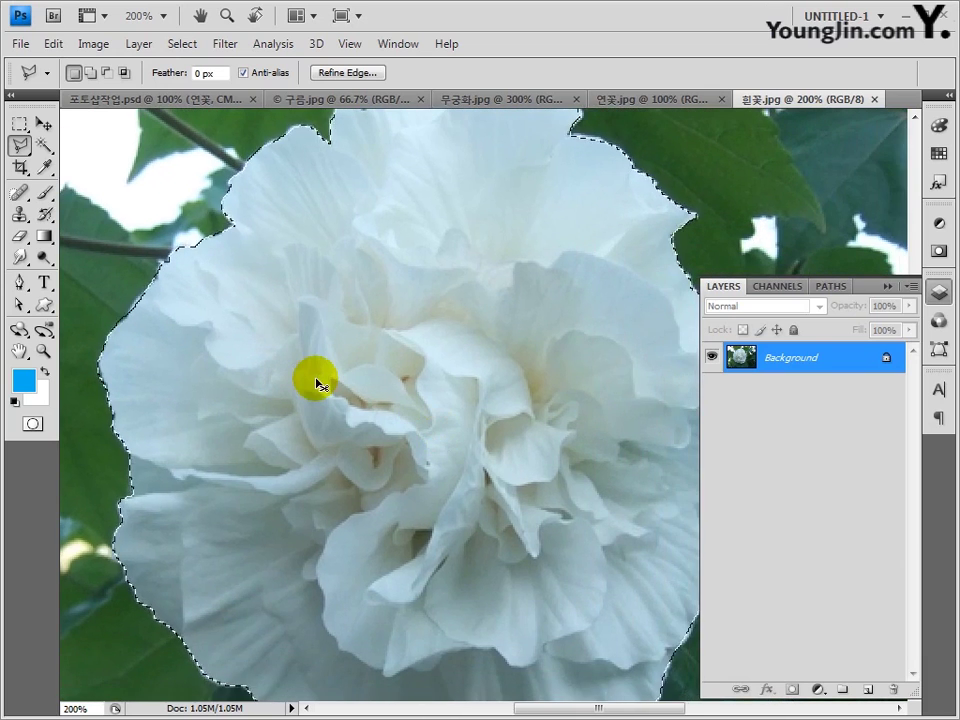
{"action": "left_click", "coordinate": [316, 383], "text": "alt"}
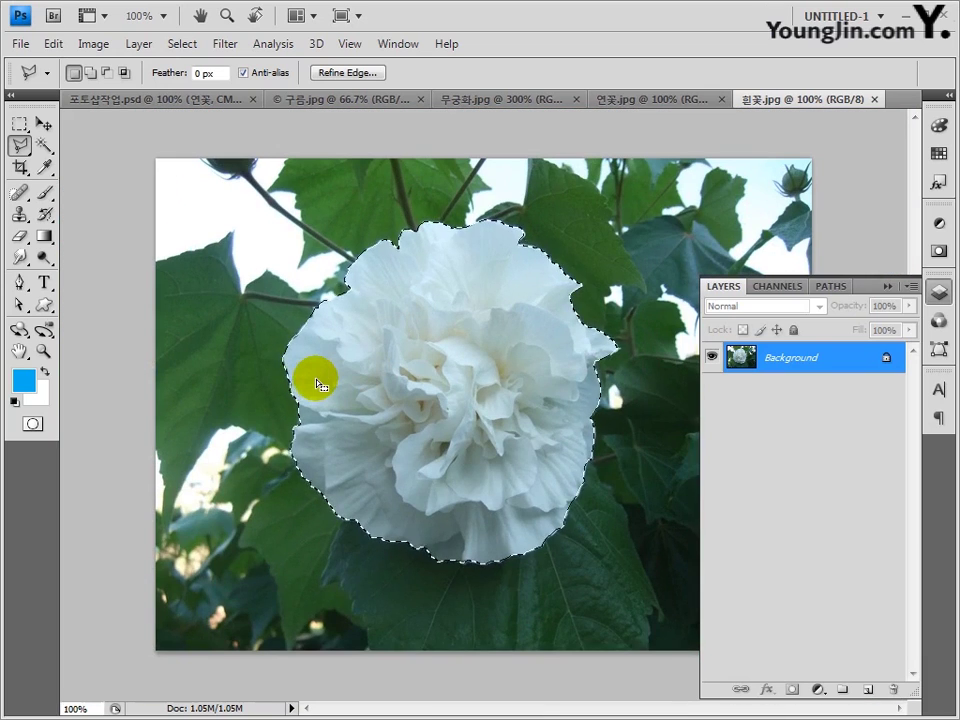
{"action": "left_click", "coordinate": [177, 104]}
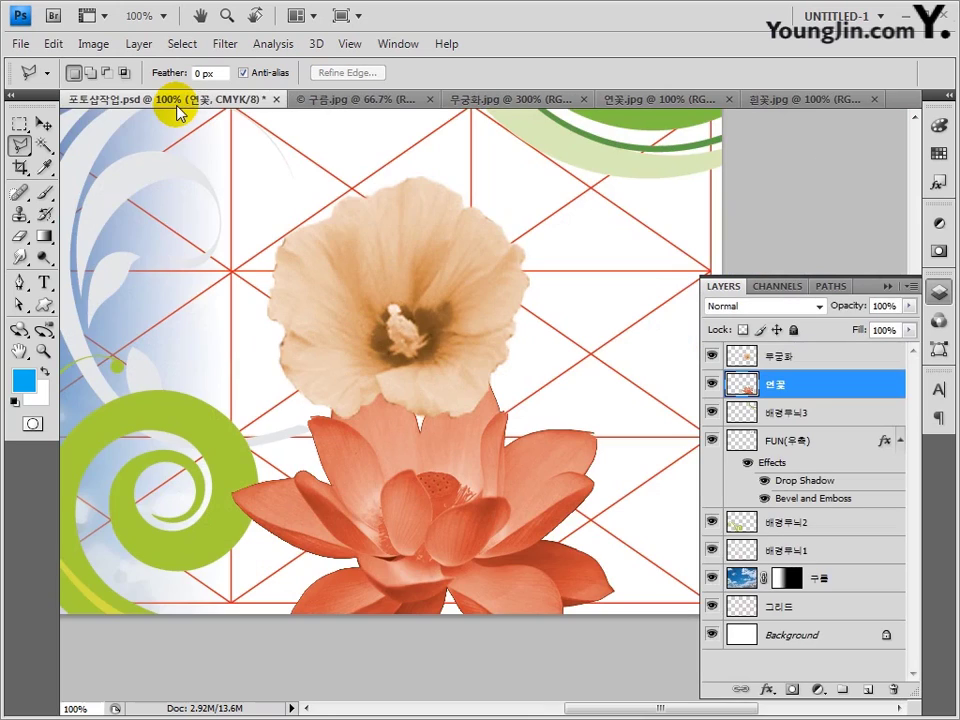
{"action": "key", "text": "ctrl+v"}
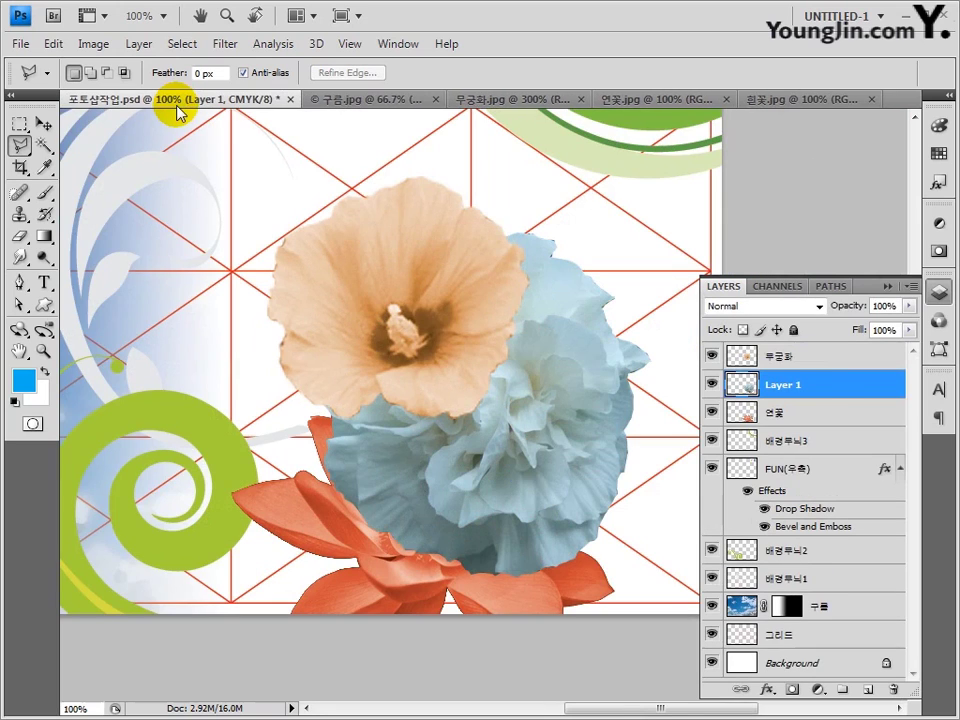
Step: Rename the pasted white flower's layer as 흰꽃1 and move it above the 무궁화 layer
{"action": "double_click", "coordinate": [789, 384]}
{"action": "type", "text": "흰꽃1"}
{"action": "key", "text": "Return"}
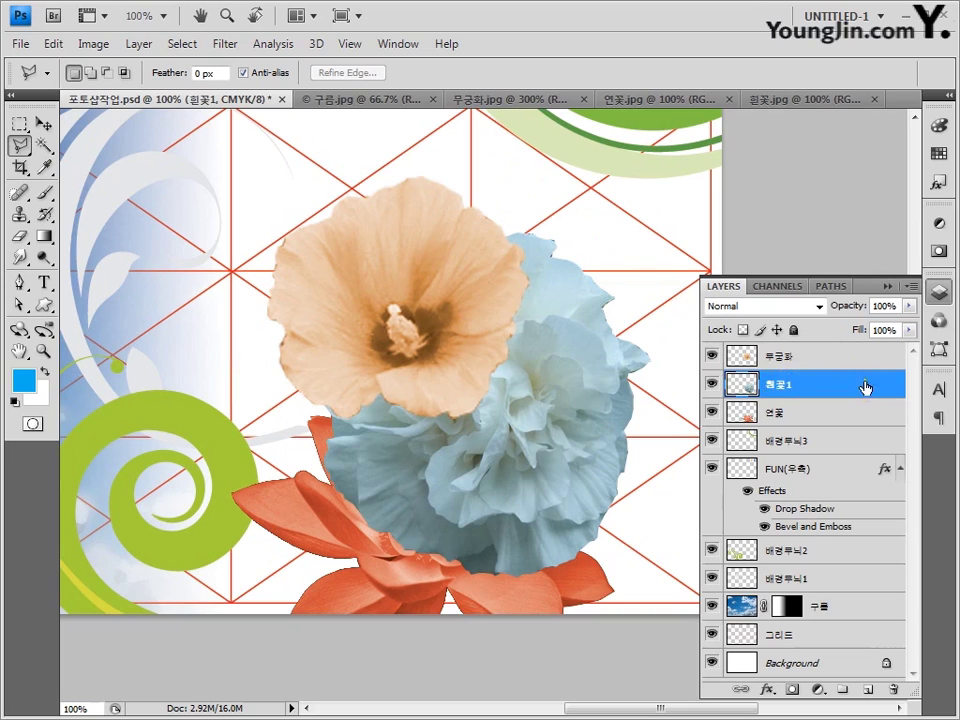
{"action": "left_click_drag", "start_coordinate": [865, 349], "coordinate": [862, 356]}
Step: Enlarge the 흰꽃1 flower proportionally and place it over the lower-right corner of the canvas
{"action": "key", "text": "ctrl+t"}
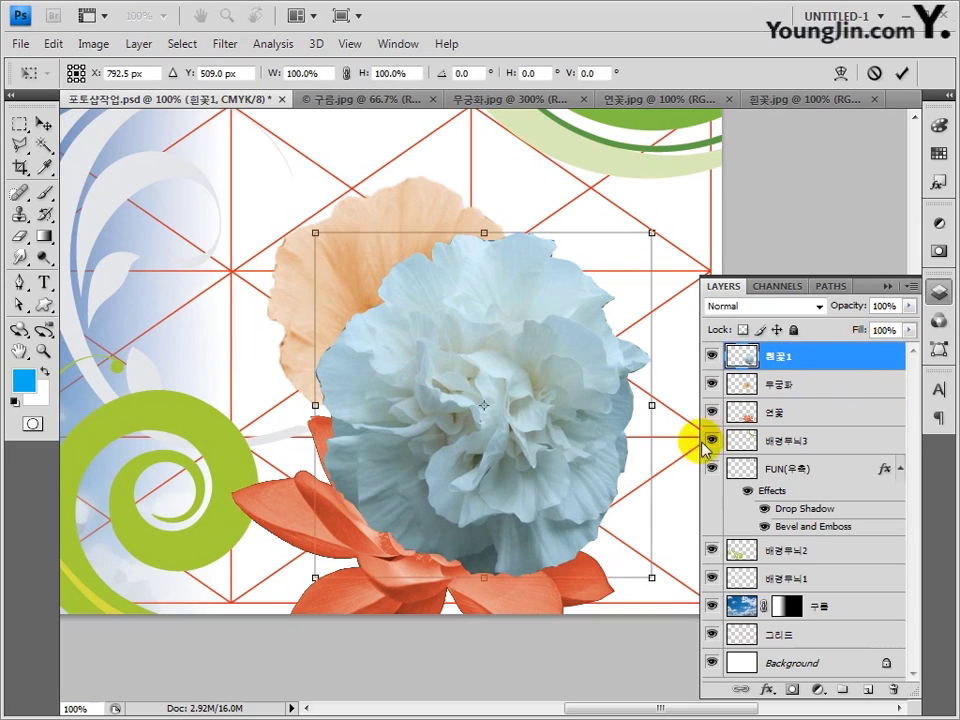
{"action": "left_click_drag", "start_coordinate": [628, 536], "coordinate": [561, 625]}
{"action": "left_click_drag", "start_coordinate": [239, 260], "coordinate": [316, 314]}
{"action": "key", "text": "Return"}
{"action": "key", "text": "l"}
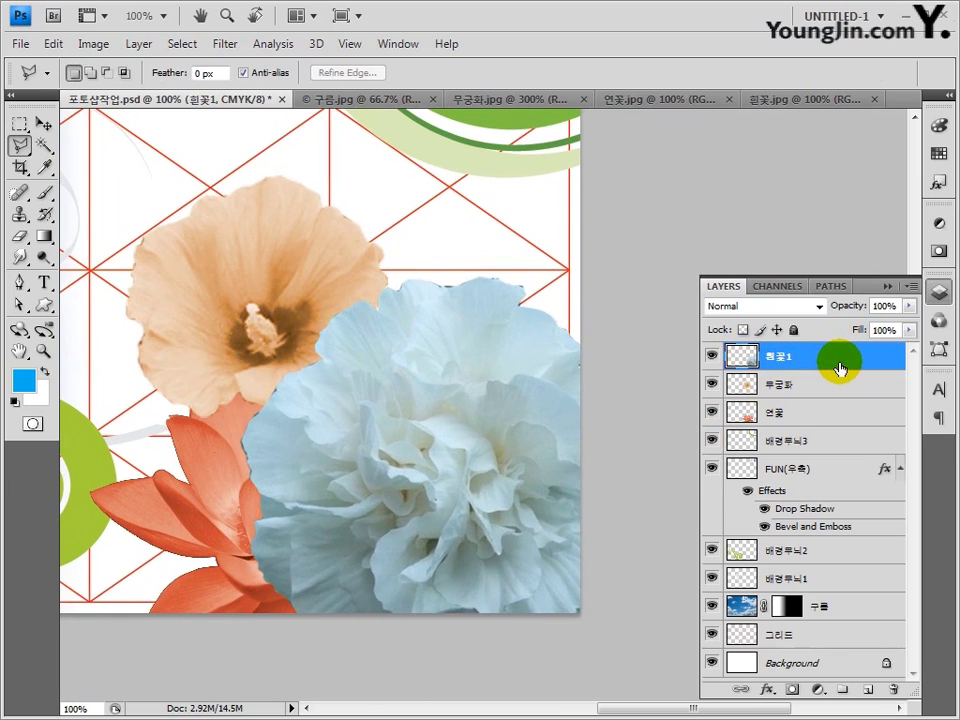
Step: Duplicate the 흰꽃1 layer and rename the copy as 흰꽃2
{"action": "key", "text": "ctrl+j"}
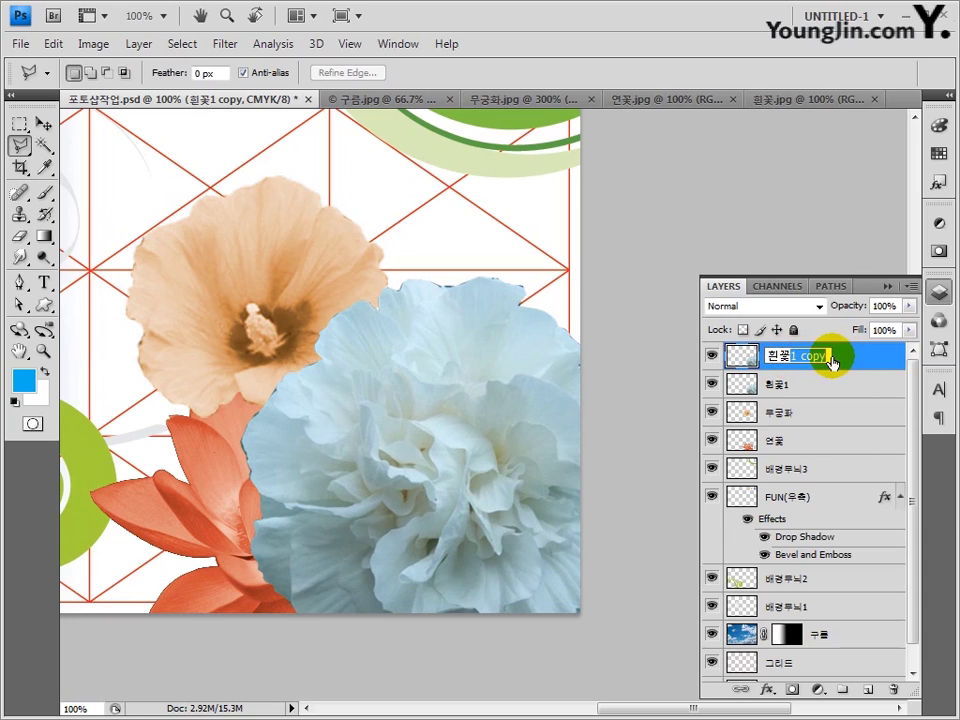
{"action": "type", "text": "2"}
{"action": "key", "text": "Return"}
Step: Scale the 흰꽃2 flower proportionally to about half size and place it above the large flower at the canvas's right edge
{"action": "key", "text": "ctrl+t"}
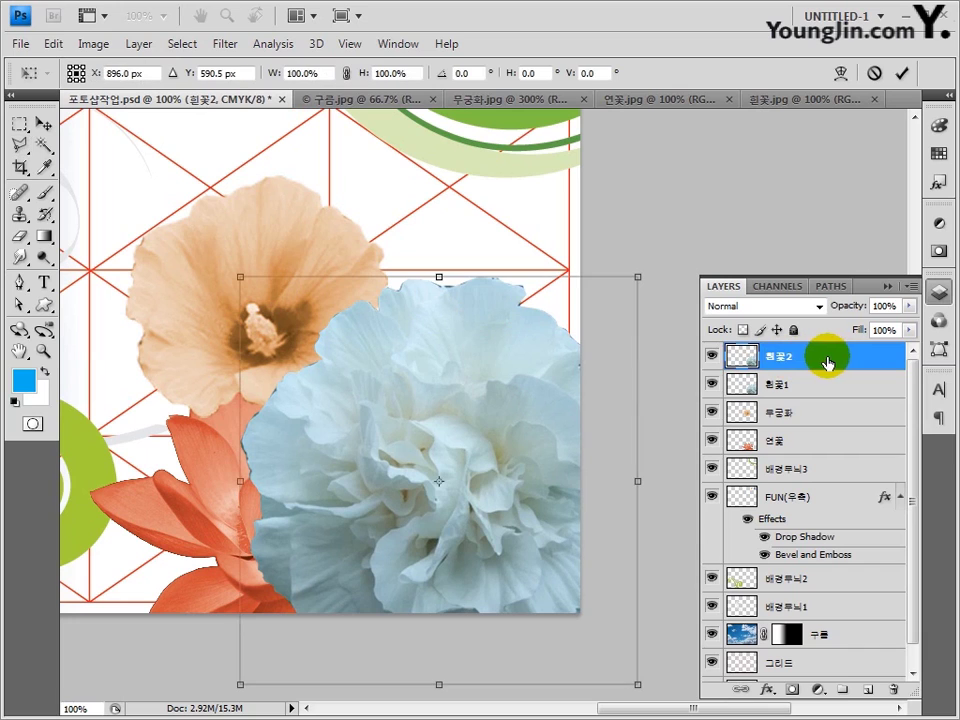
{"action": "left_click_drag", "start_coordinate": [238, 682], "coordinate": [540, 321]}
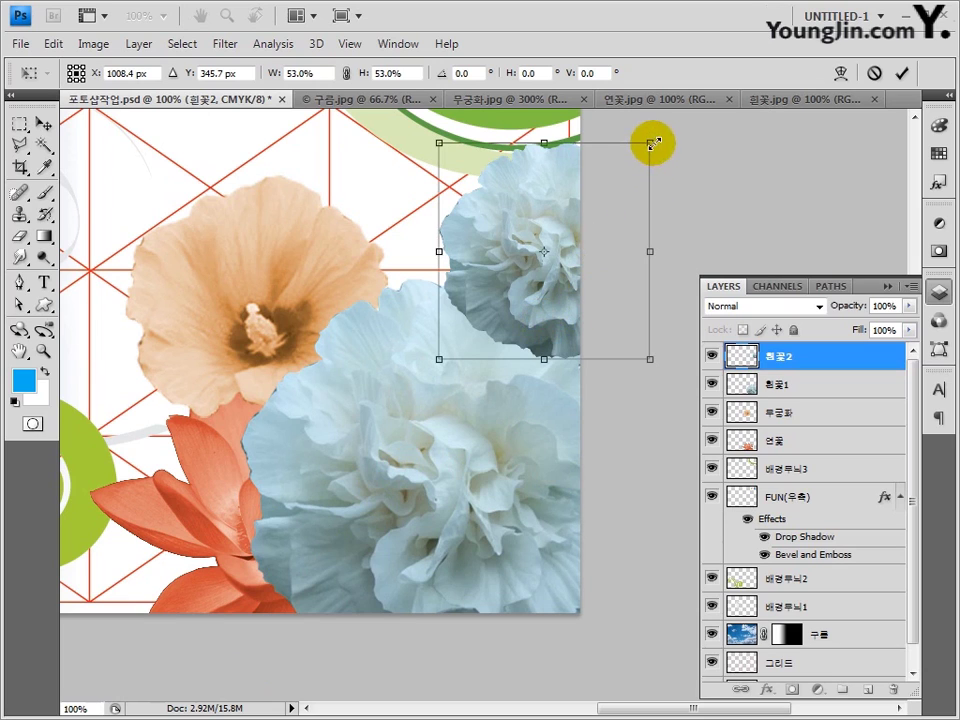
{"action": "left_click_drag", "start_coordinate": [650, 143], "coordinate": [643, 156]}
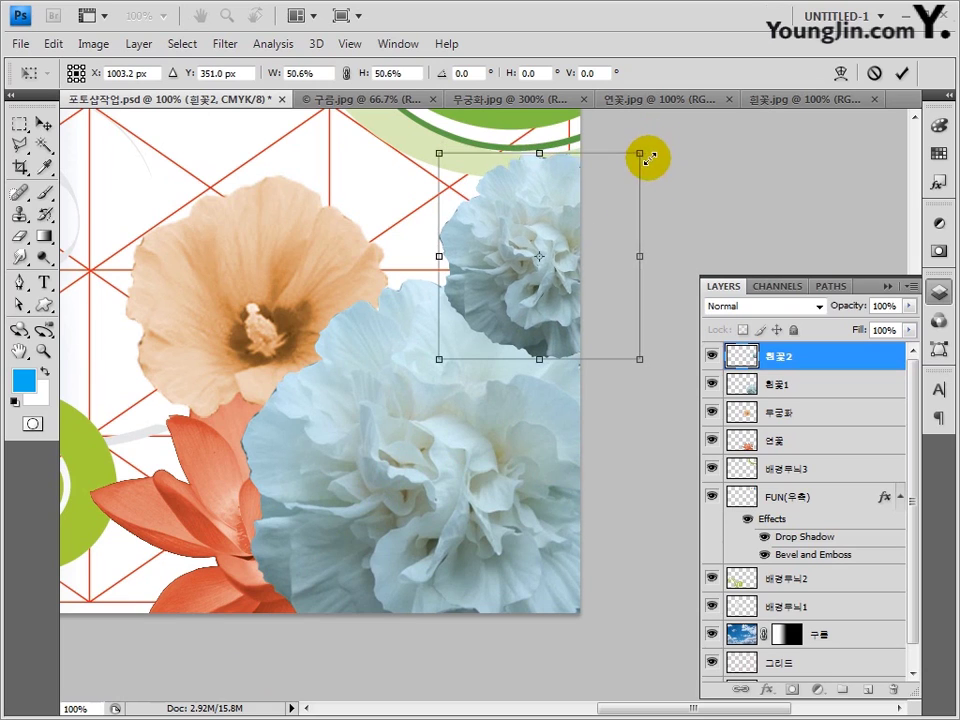
{"action": "left_click_drag", "start_coordinate": [437, 356], "coordinate": [432, 367]}
{"action": "key", "text": "Return"}
{"action": "key", "text": "l"}
{"action": "left_click", "coordinate": [432, 357]}
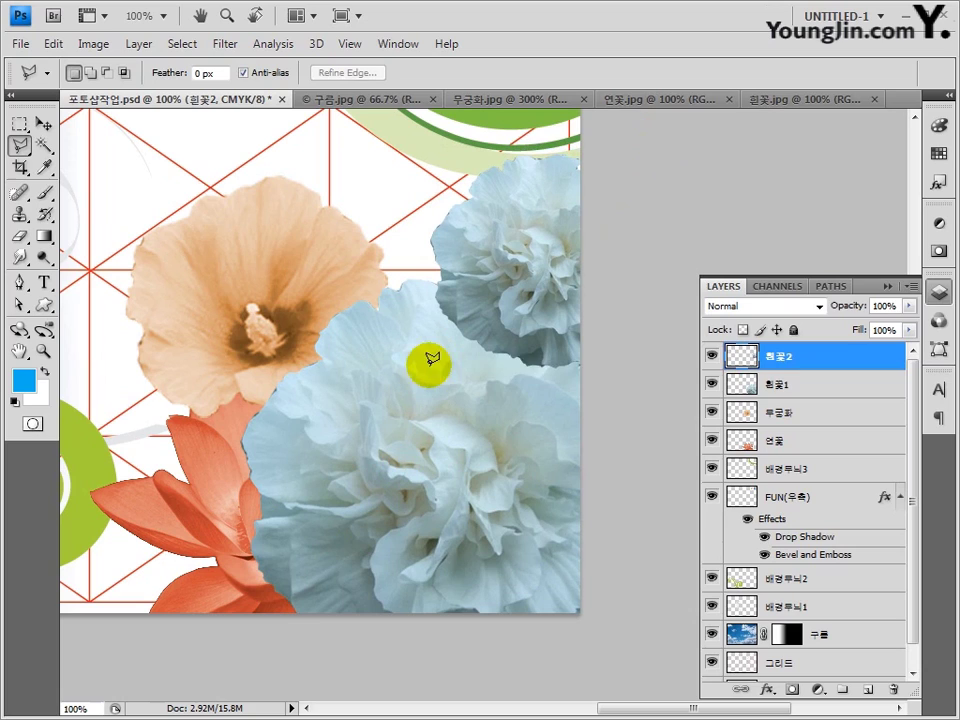
Step: Duplicate the 흰꽃2 layer and rename the copy as 흰꽃3
{"action": "left_click", "coordinate": [834, 370]}
{"action": "key", "text": "ctrl+j"}
{"action": "double_click", "coordinate": [793, 356]}
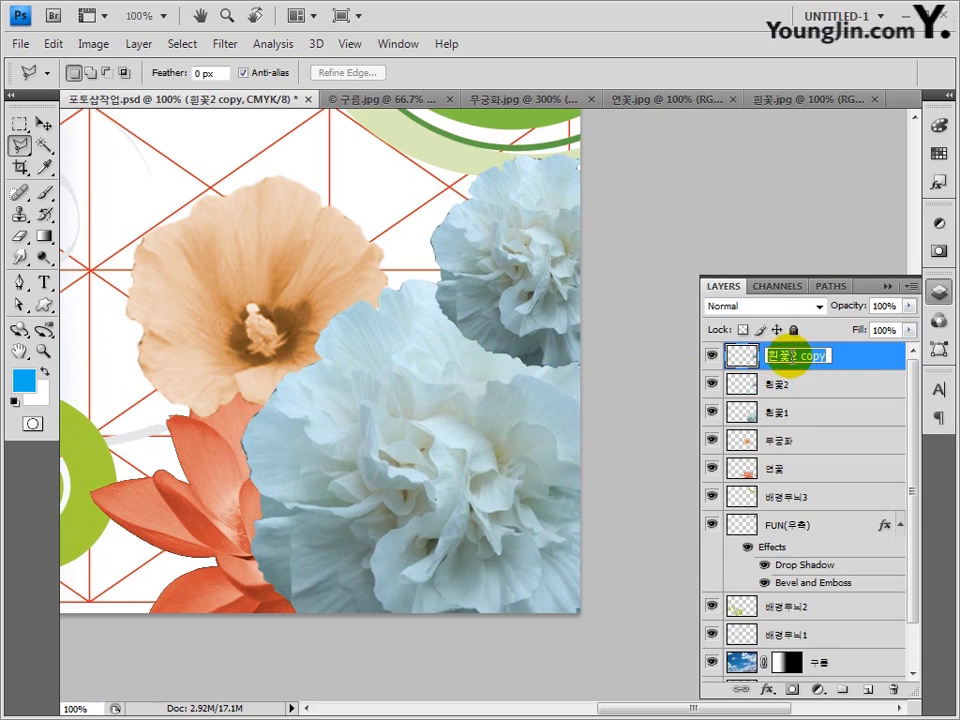
{"action": "key", "text": "Return"}
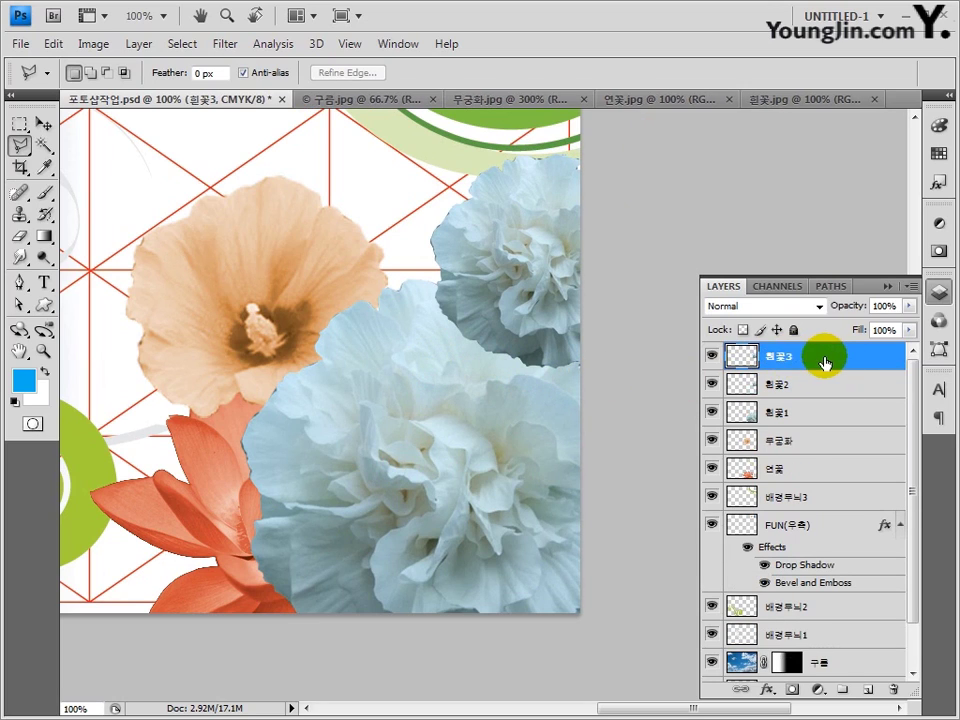
Step: Move the 흰꽃3 flower left and slightly up, between the orange hibiscus and the 흰꽃2 flower
{"action": "key", "text": "ctrl+t"}
{"action": "left_click_drag", "start_coordinate": [549, 289], "coordinate": [439, 266]}
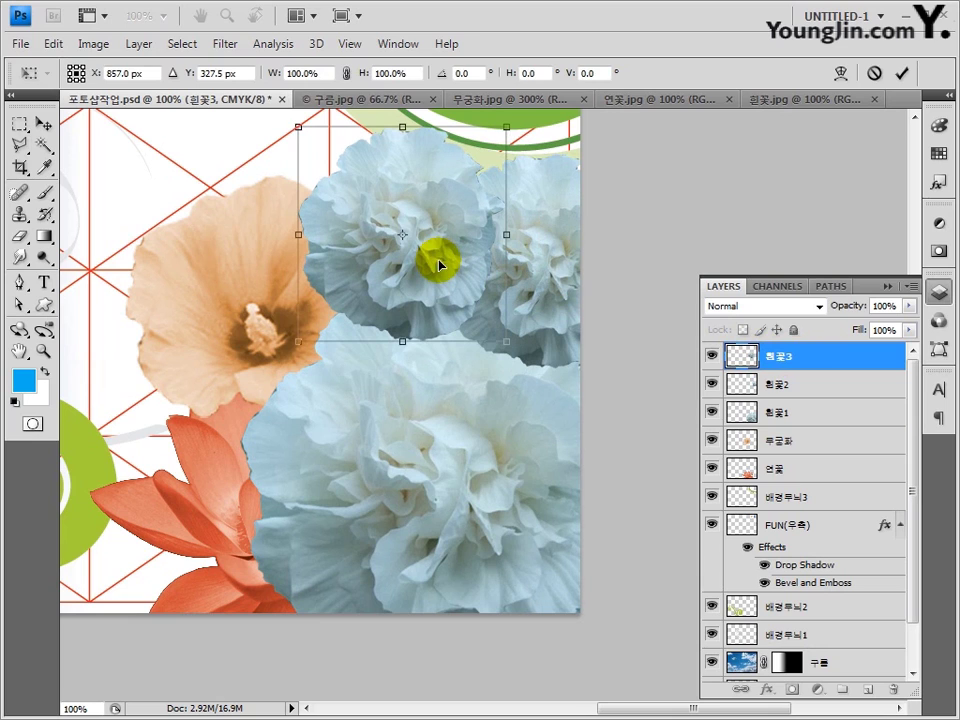
{"action": "double_click", "coordinate": [440, 265]}
Step: Reorder the white flower layers so that 흰꽃1 is on top, followed by 흰꽃2 and 흰꽃3
{"action": "left_click", "coordinate": [44, 122]}
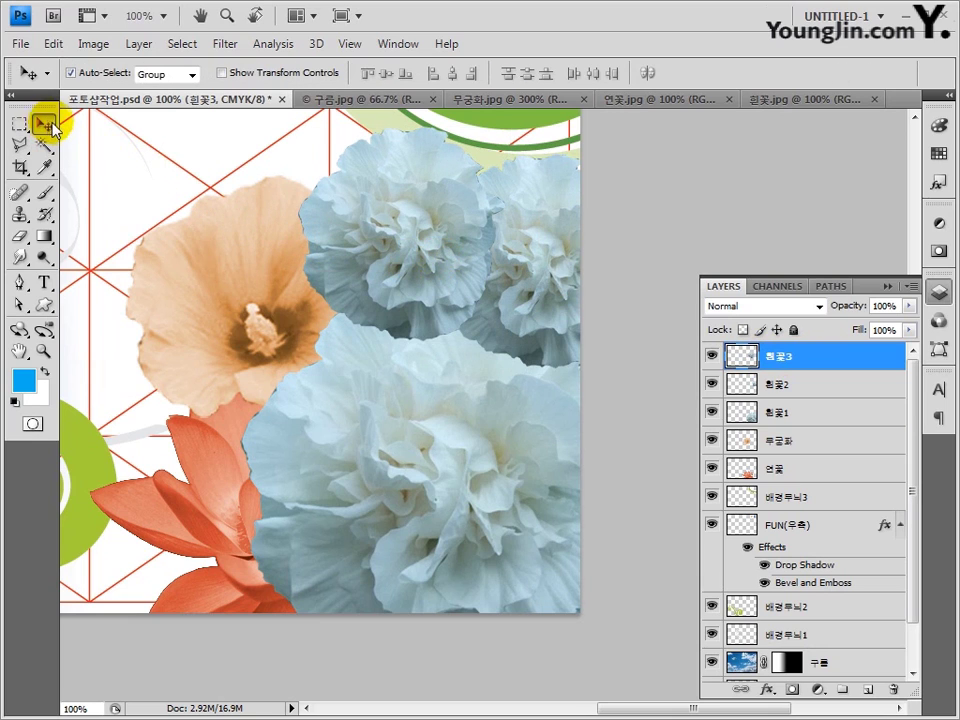
{"action": "left_click_drag", "start_coordinate": [793, 352], "coordinate": [820, 411]}
{"action": "left_click_drag", "start_coordinate": [825, 364], "coordinate": [836, 393]}
{"action": "key", "text": "ctrl+minus"}
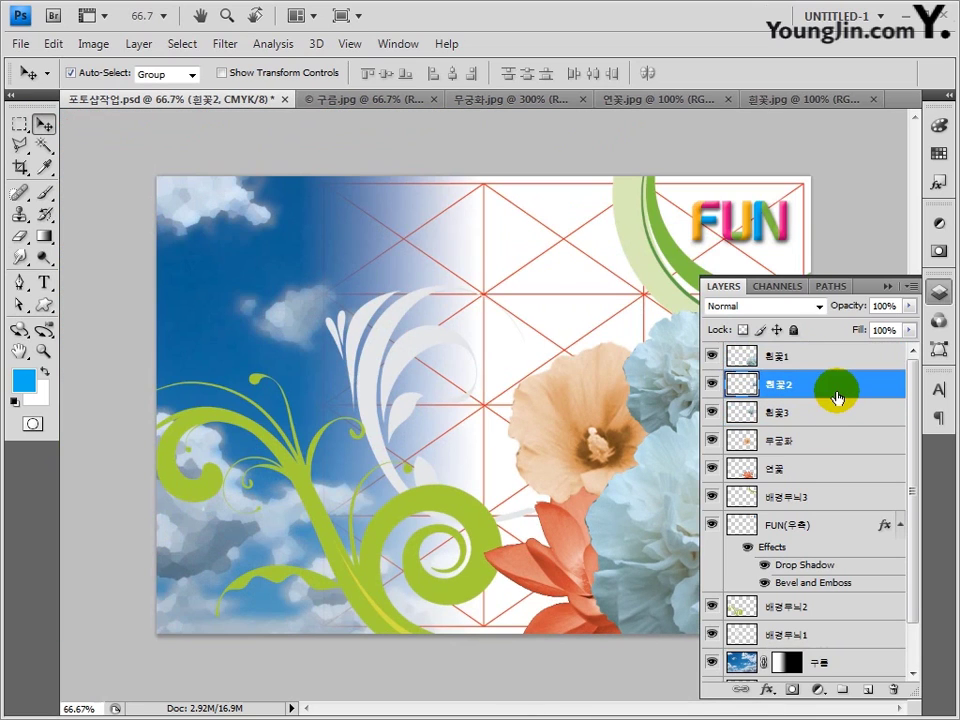
Step: Create a new 266 × 186 mm document at 100 pixels/inch in RGB Color with a white background
{"action": "left_click", "coordinate": [21, 44]}
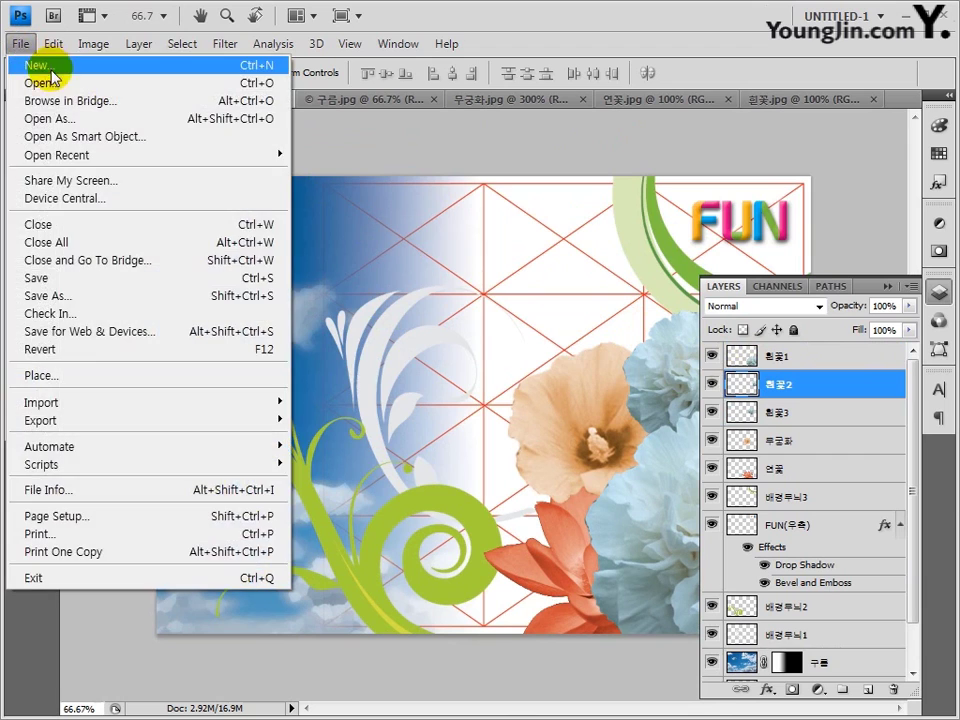
{"action": "left_click", "coordinate": [51, 68]}
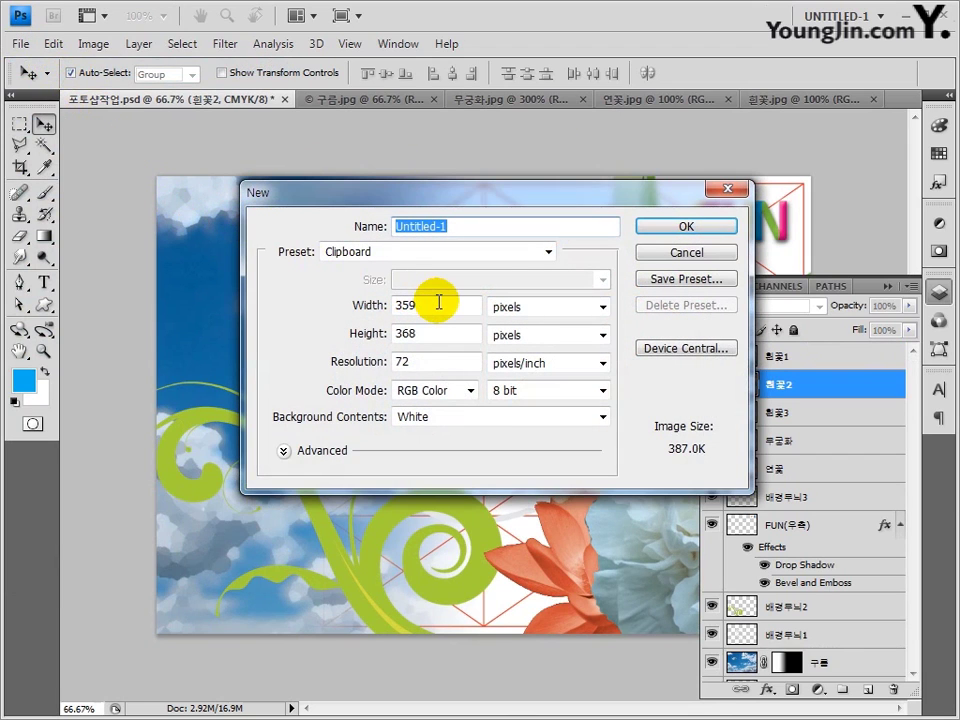
{"action": "double_click", "coordinate": [410, 305]}
{"action": "type", "text": "266"}
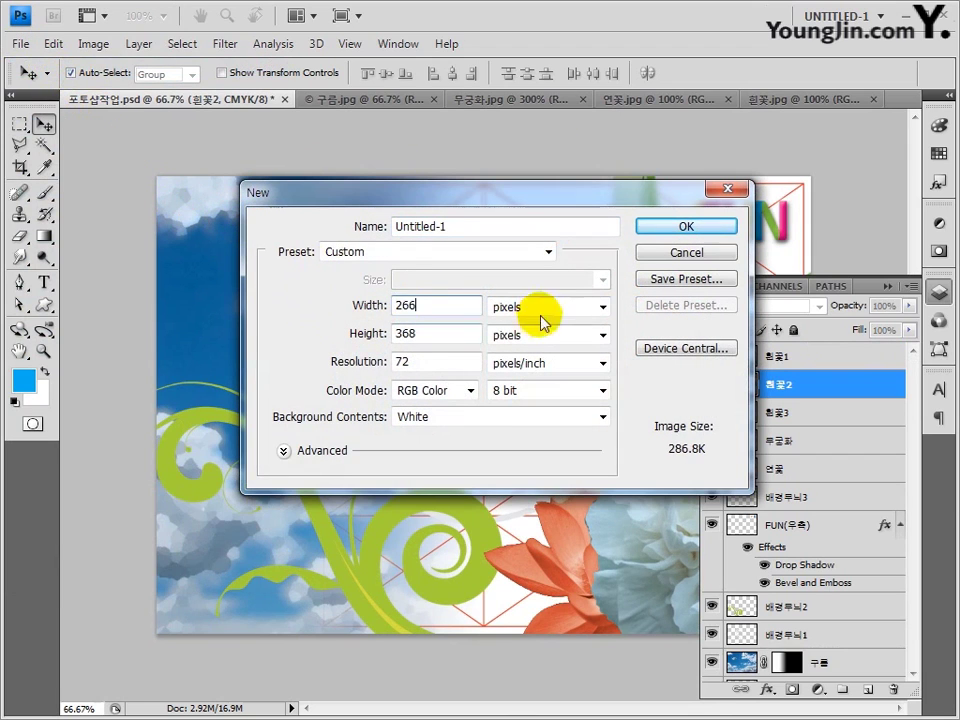
{"action": "left_click", "coordinate": [545, 308]}
{"action": "left_click", "coordinate": [544, 372]}
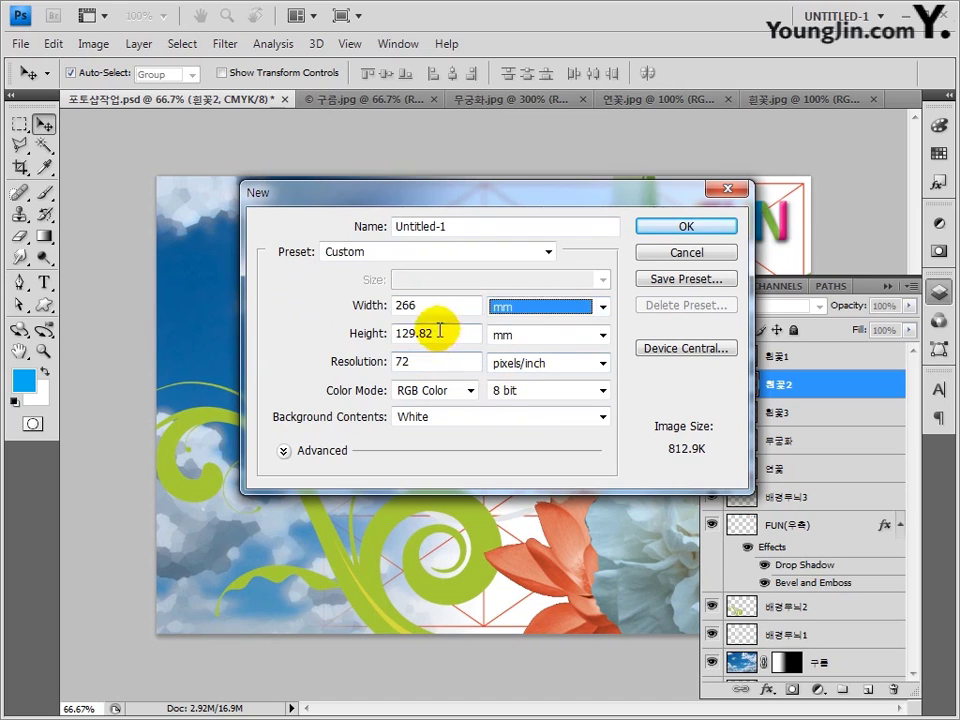
{"action": "left_click_drag", "start_coordinate": [437, 333], "coordinate": [328, 327]}
{"action": "type", "text": "186"}
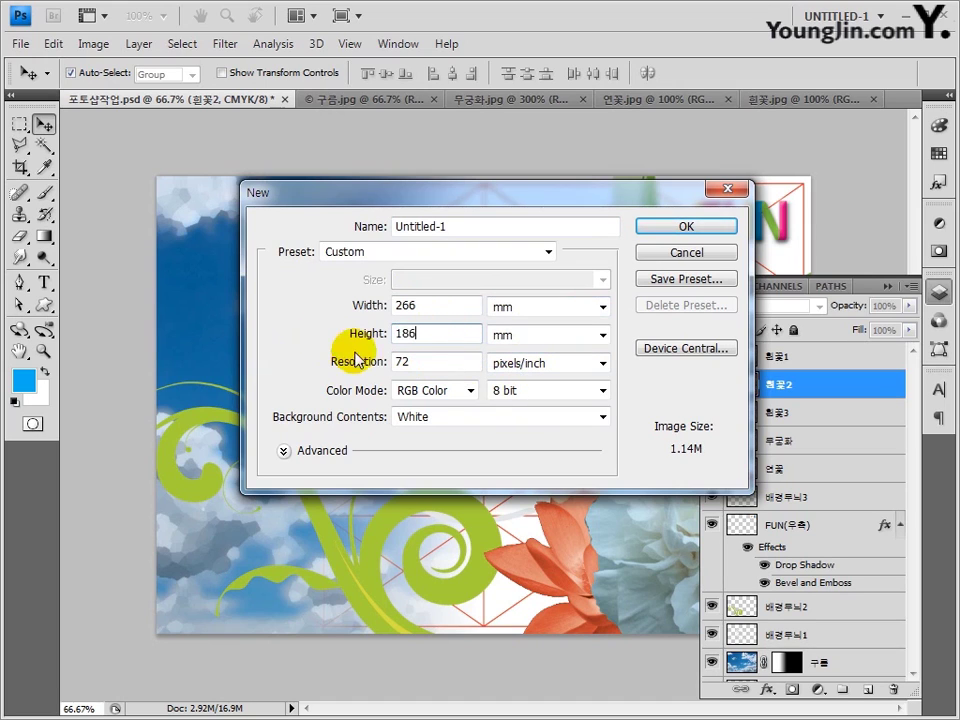
{"action": "double_click", "coordinate": [410, 361]}
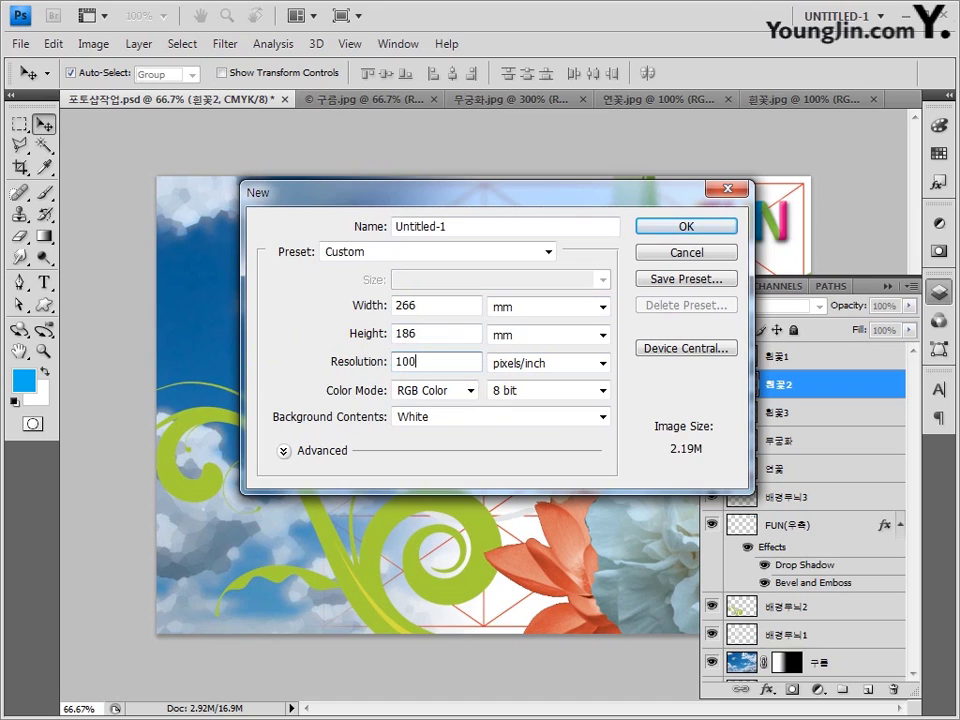
{"action": "left_click", "coordinate": [465, 390]}
{"action": "left_click", "coordinate": [447, 444]}
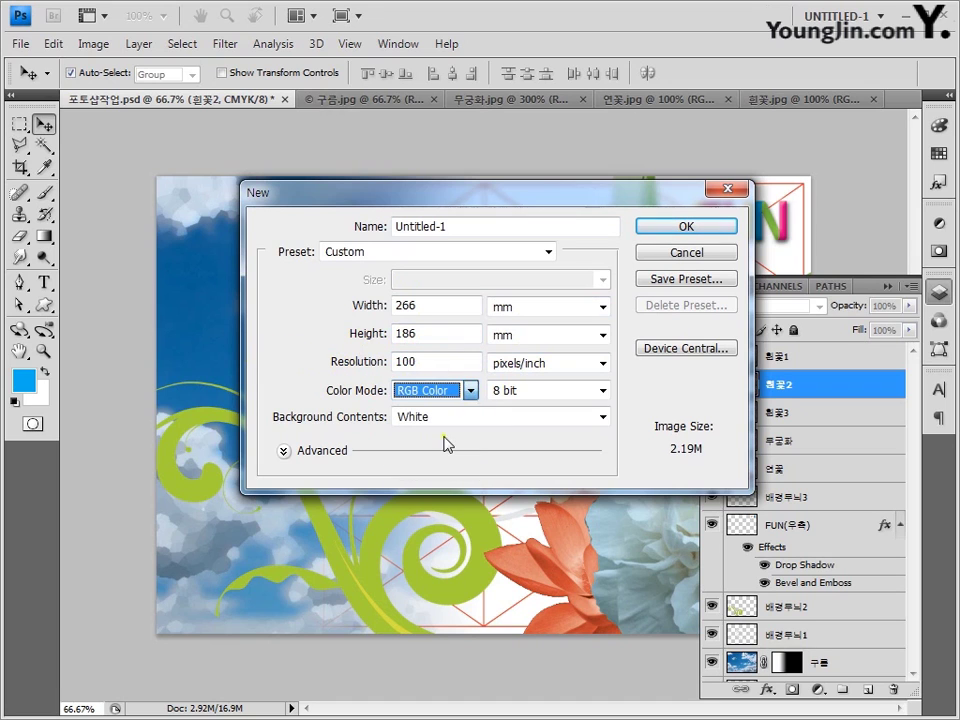
{"action": "left_click", "coordinate": [657, 230]}
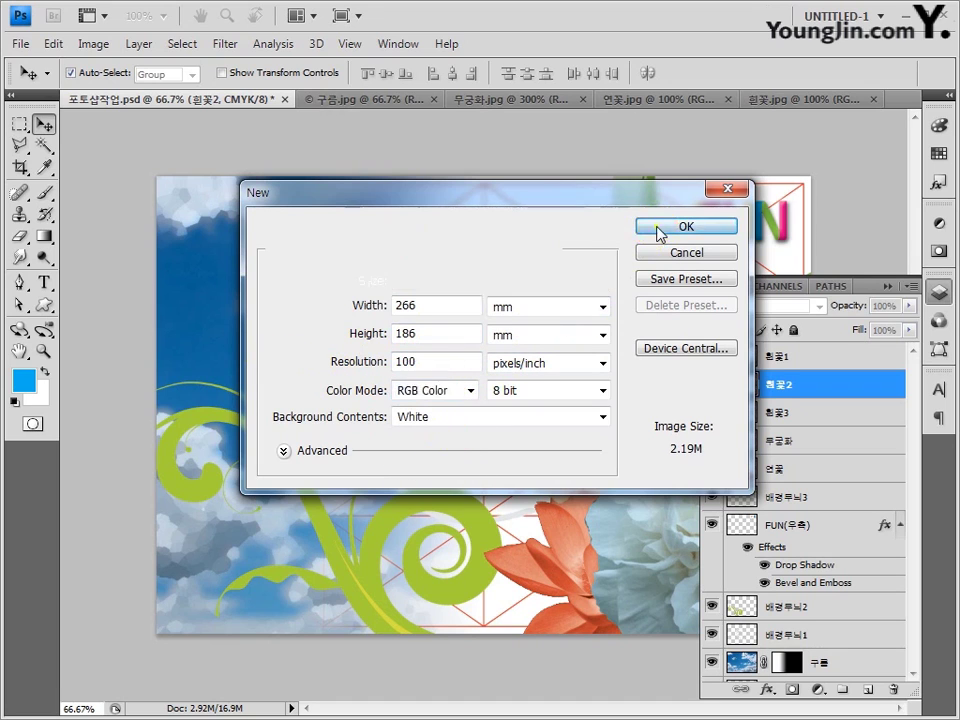
Step: Float the new document's window beside the composition and copy the 흰꽃1, 흰꽃2, 흰꽃3, 무궁화 and 연꽃 layers into it
{"action": "left_click_drag", "start_coordinate": [792, 106], "coordinate": [252, 205]}
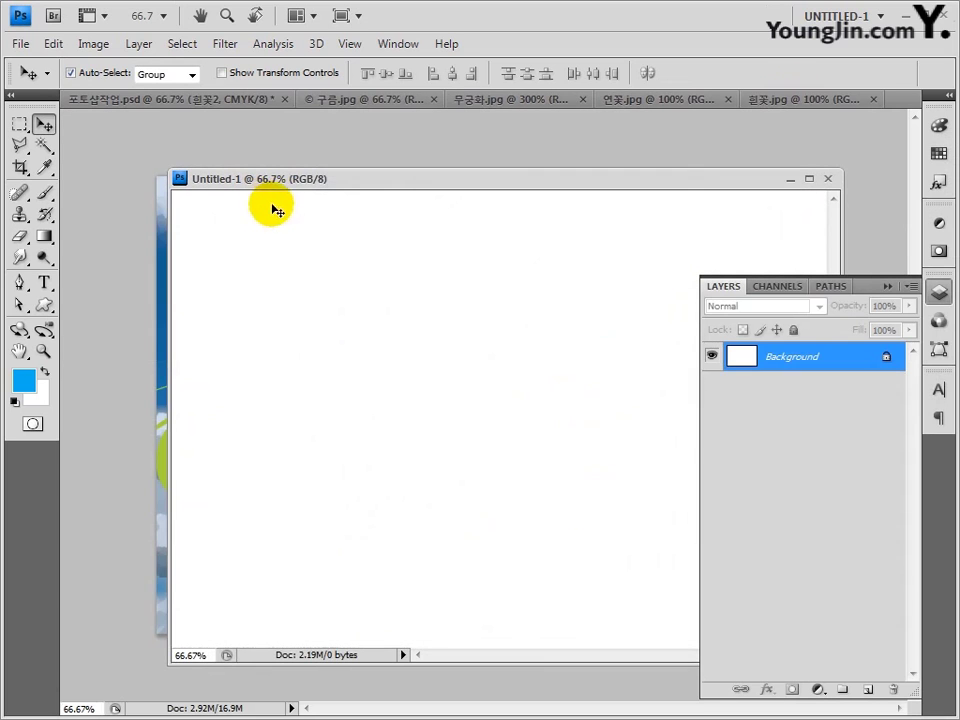
{"action": "left_click_drag", "start_coordinate": [456, 183], "coordinate": [240, 140]}
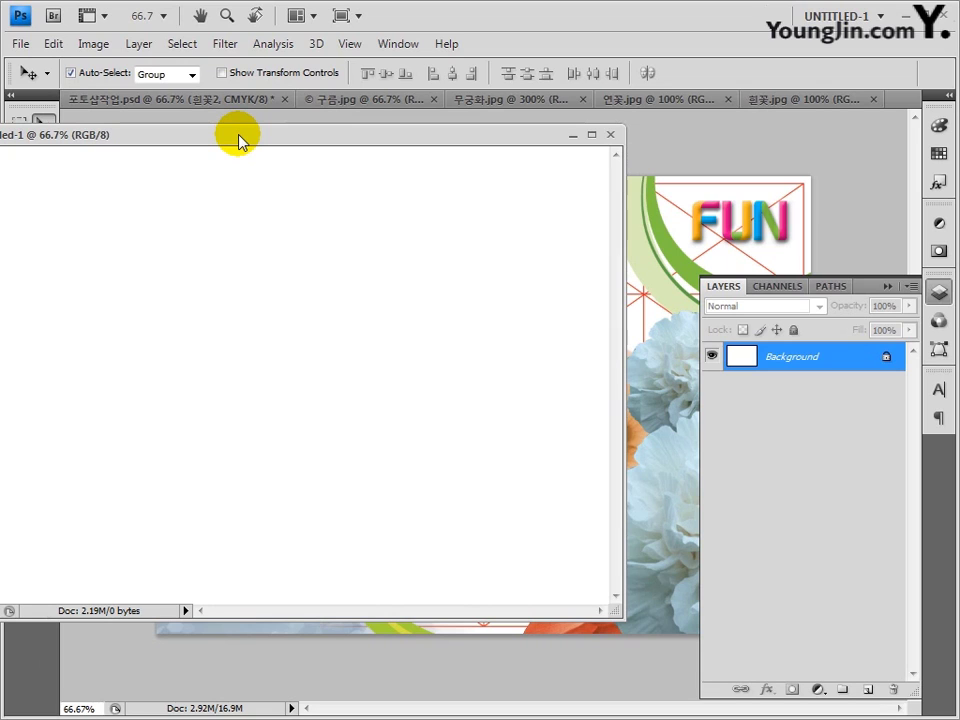
{"action": "left_click", "coordinate": [641, 445]}
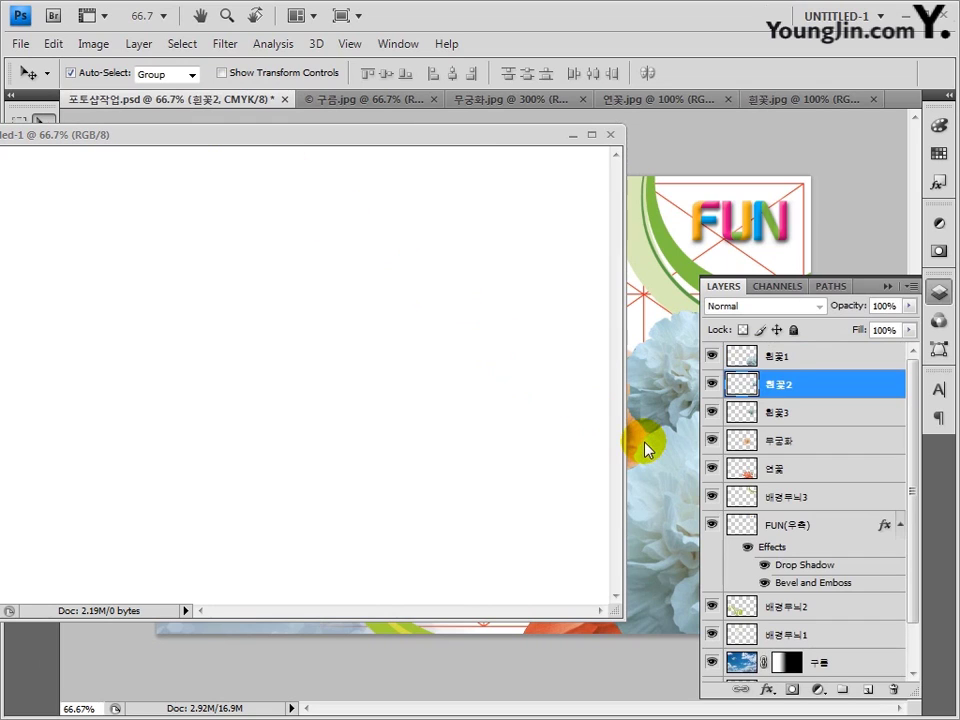
{"action": "left_click", "coordinate": [797, 368]}
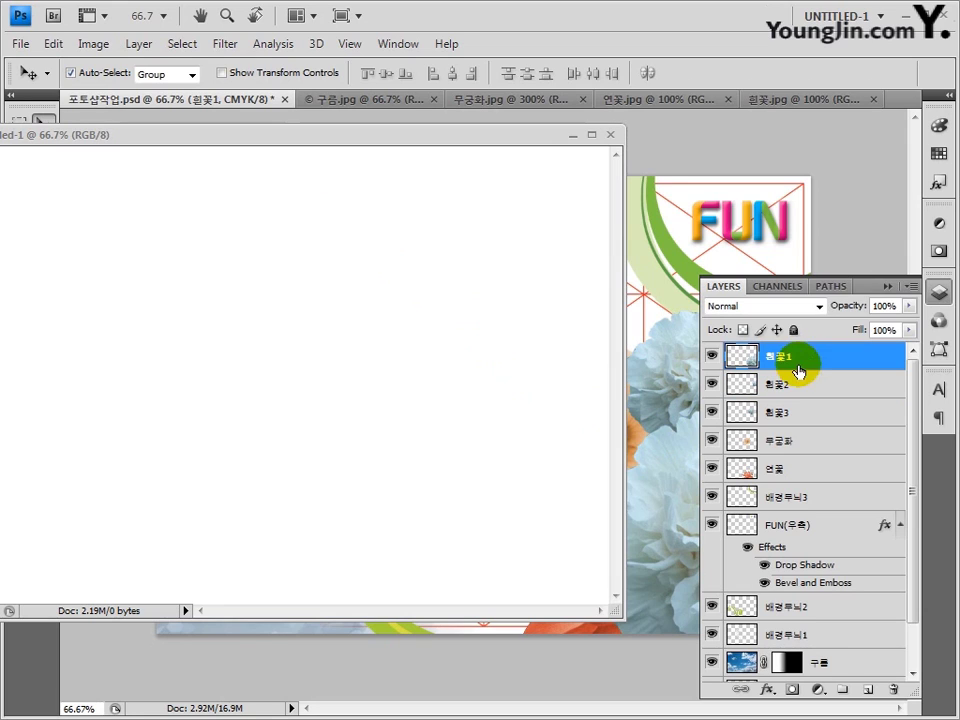
{"action": "left_click", "coordinate": [805, 475], "text": "shift"}
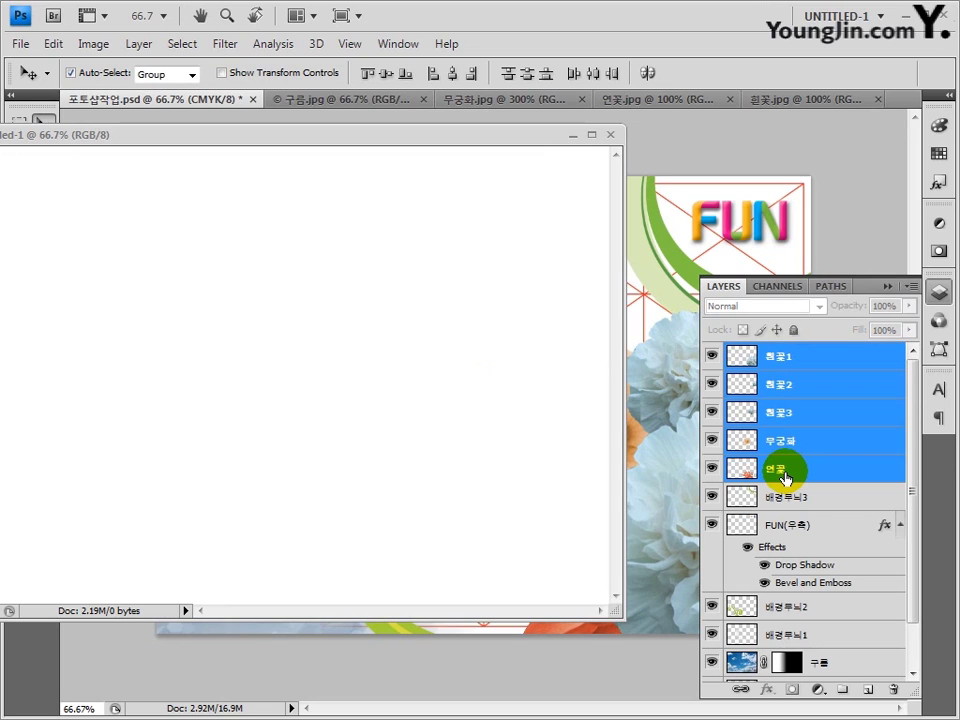
{"action": "left_click_drag", "start_coordinate": [785, 478], "coordinate": [425, 422]}
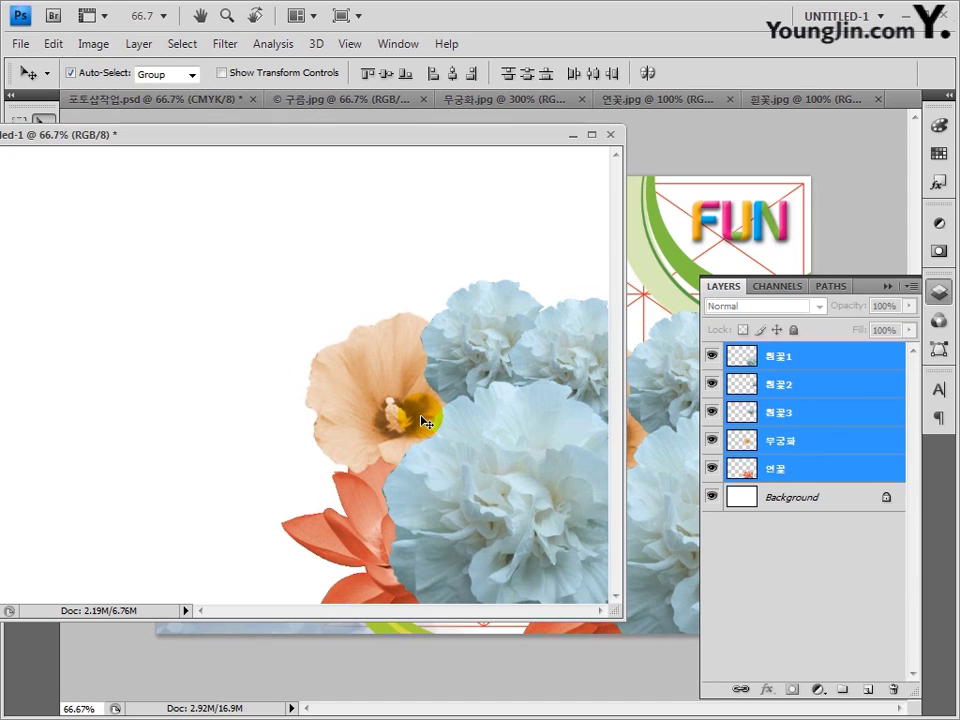
Step: Apply the Paint Daubs filter to the copied 흰꽃1 layer with brush size 6, sharpness 7 and the Simple brush type
{"action": "left_click", "coordinate": [827, 358]}
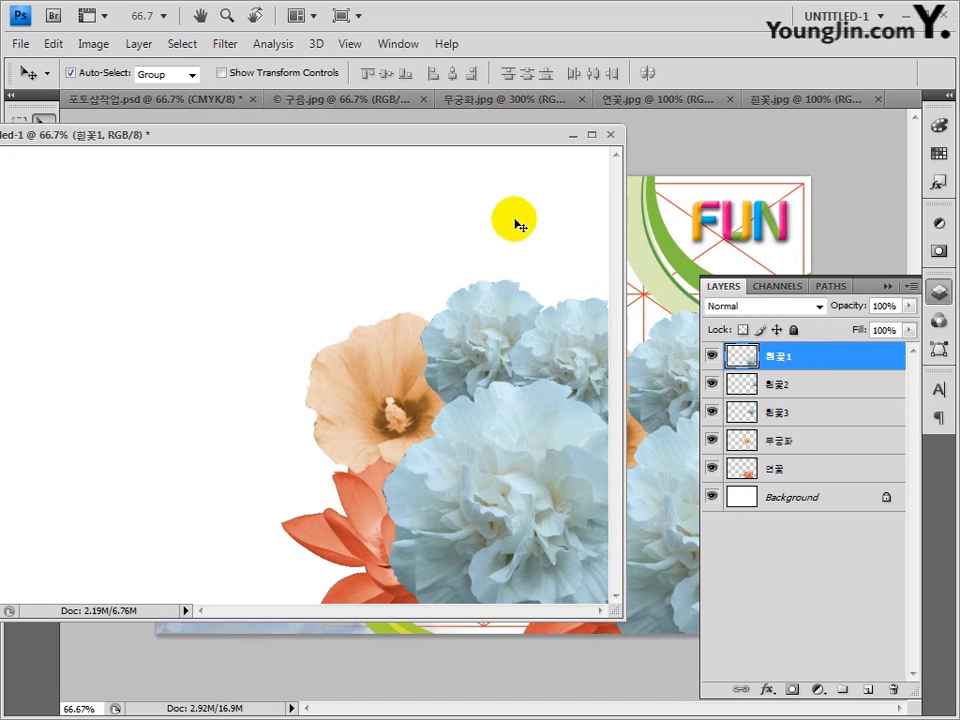
{"action": "left_click", "coordinate": [222, 44]}
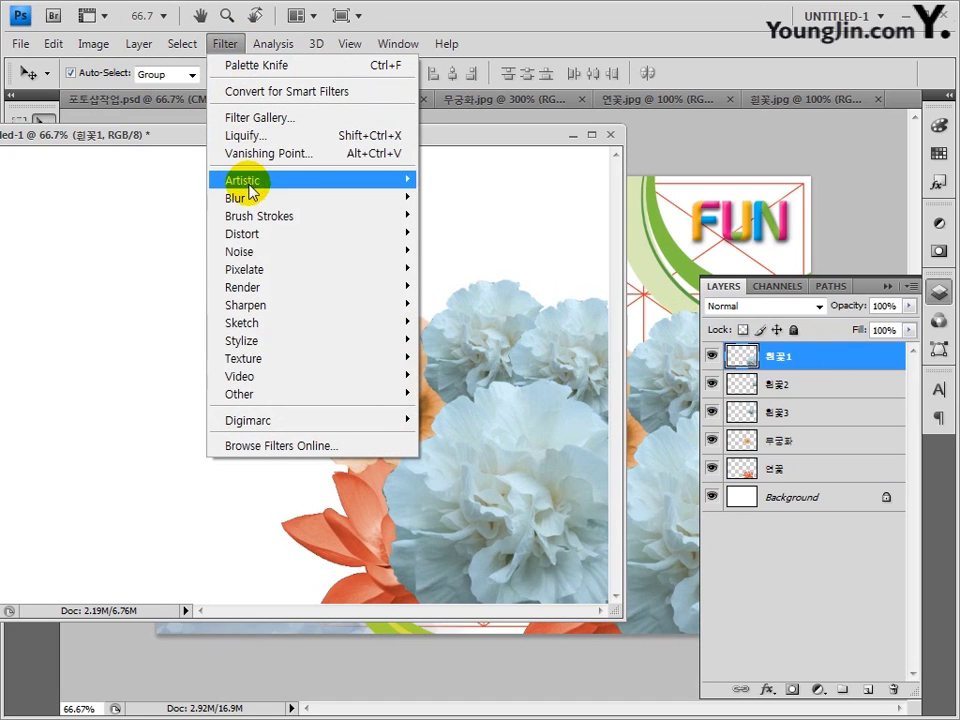
{"action": "mouse_move", "coordinate": [330, 193]}
{"action": "left_click", "coordinate": [455, 286]}
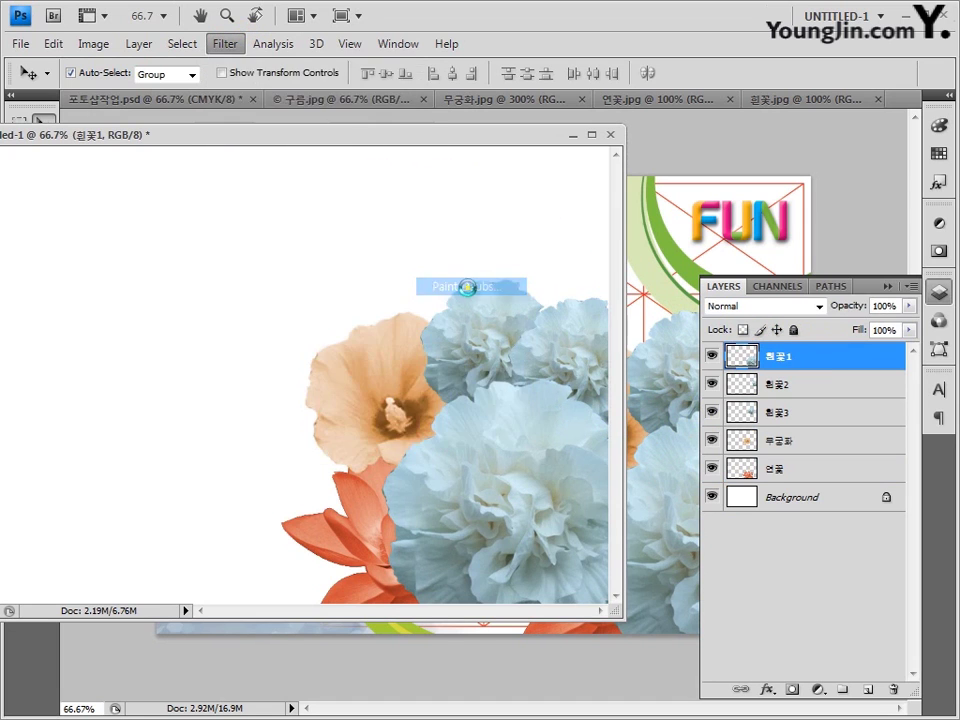
{"action": "left_click_drag", "start_coordinate": [377, 313], "coordinate": [107, 317]}
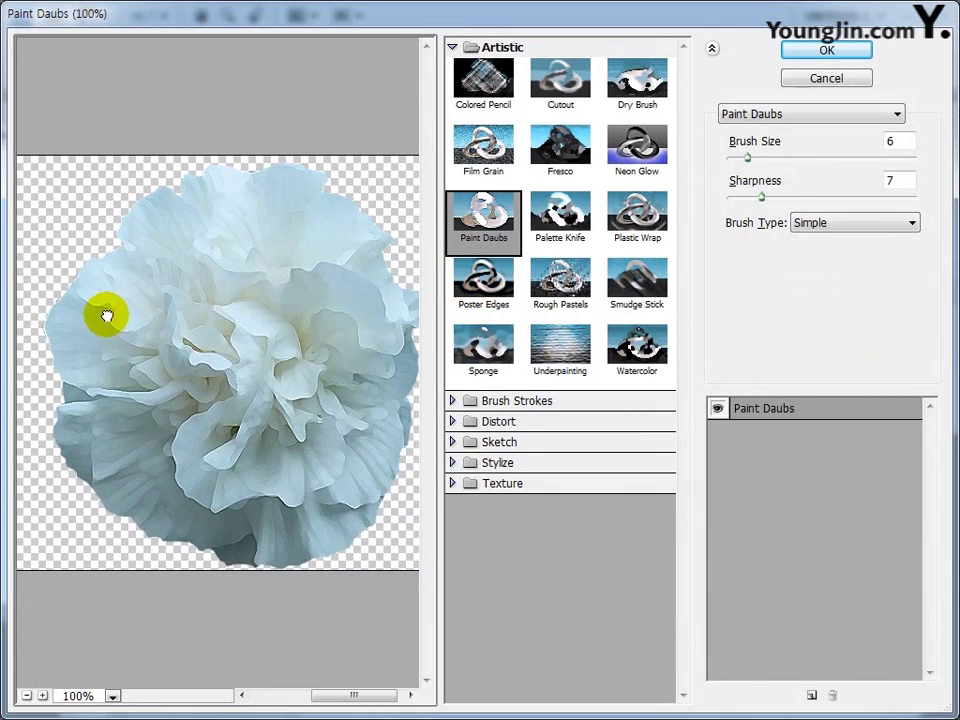
{"action": "left_click", "coordinate": [889, 141]}
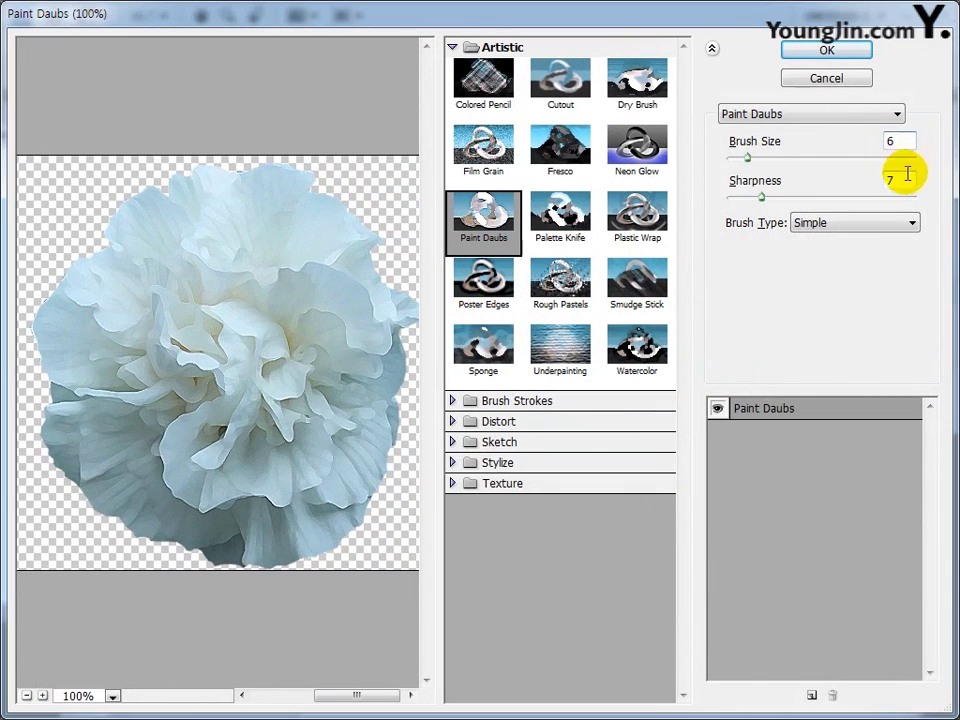
{"action": "left_click", "coordinate": [829, 181]}
{"action": "left_click", "coordinate": [836, 51]}
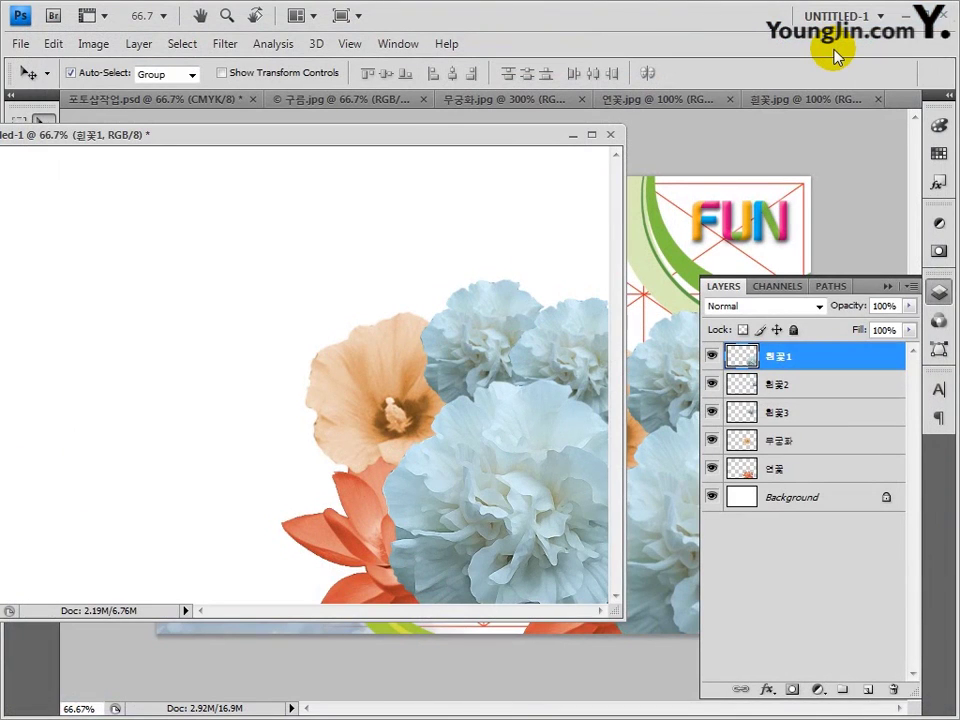
Step: Reapply the same Paint Daubs filter to the 흰꽃2, 흰꽃3, 무궁화 and 연꽃 layers of the RGB document
{"action": "left_click", "coordinate": [802, 387]}
{"action": "left_click", "coordinate": [806, 414]}
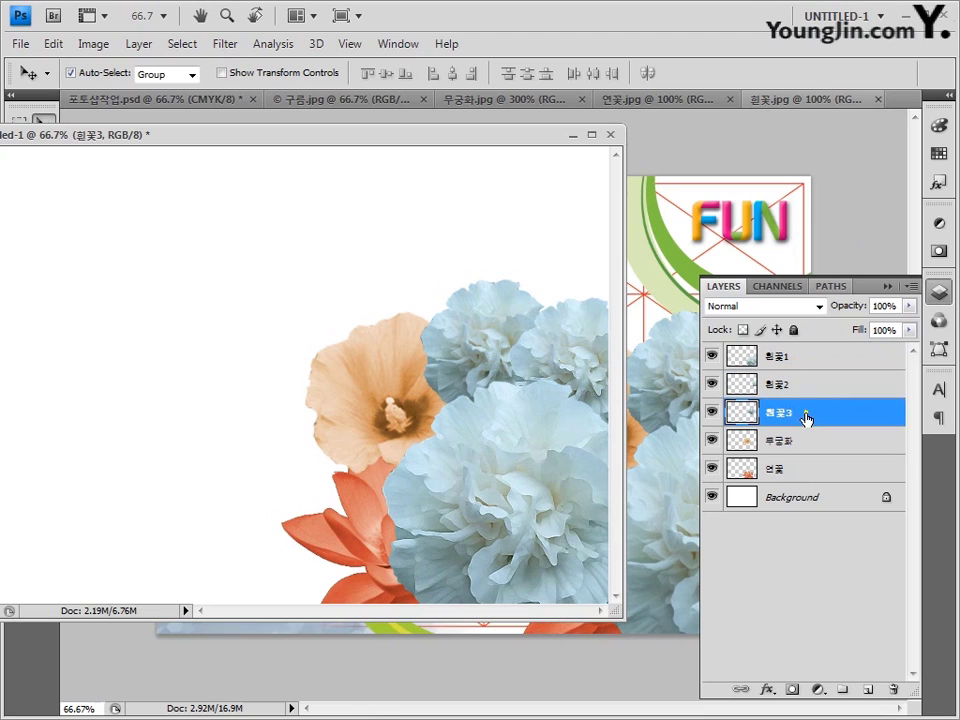
{"action": "left_click", "coordinate": [805, 441]}
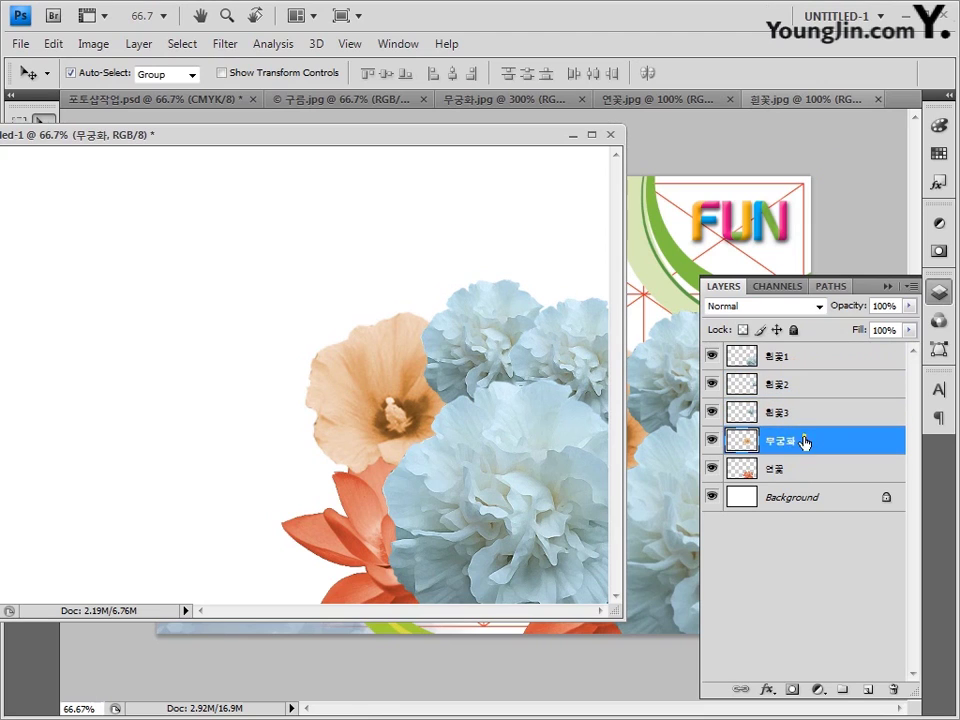
{"action": "left_click", "coordinate": [804, 471]}
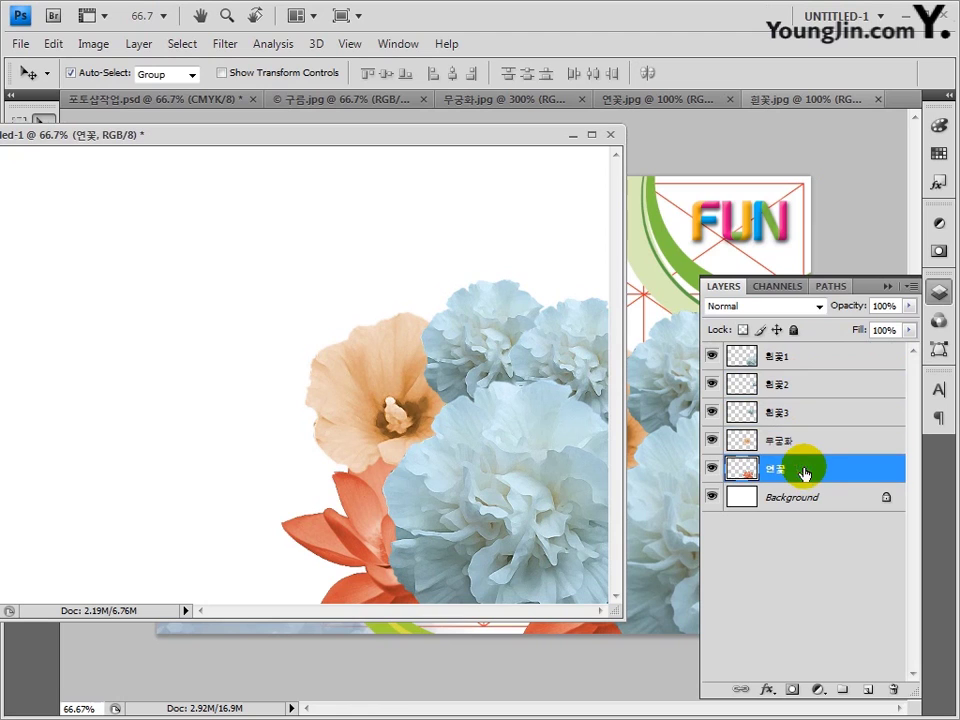
Step: Copy all five filtered flower layers into the composition directly over the originals and close the RGB document without saving
{"action": "left_click", "coordinate": [799, 358], "text": "shift"}
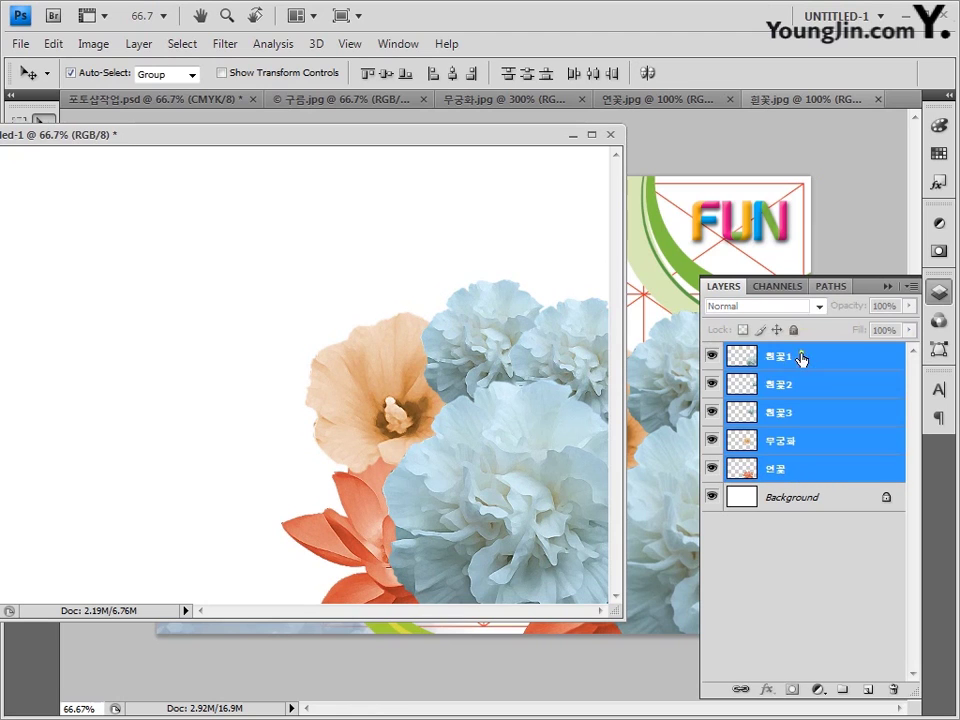
{"action": "left_click_drag", "start_coordinate": [503, 139], "coordinate": [301, 138]}
{"action": "left_click_drag", "start_coordinate": [748, 356], "coordinate": [553, 358]}
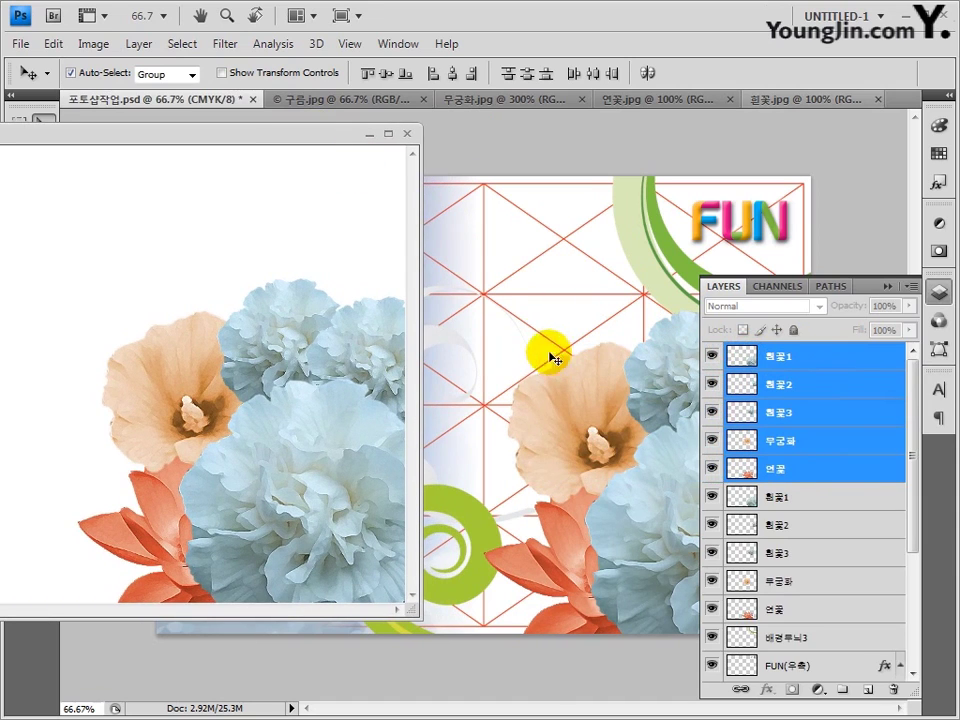
{"action": "left_click", "coordinate": [407, 133]}
{"action": "left_click", "coordinate": [485, 288]}
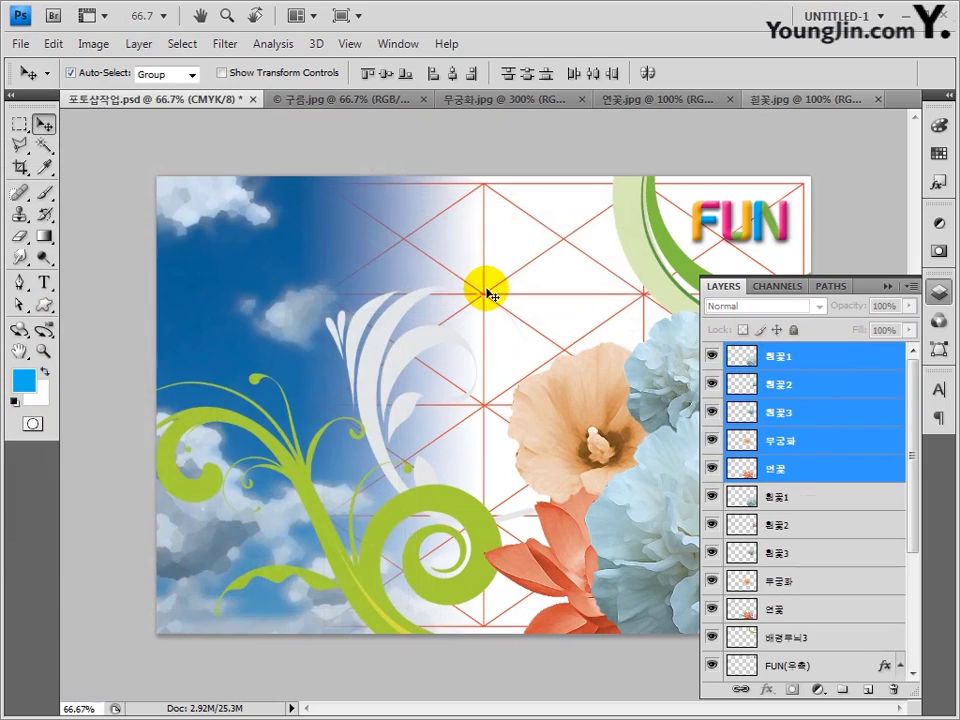
Step: Delete the original unfiltered 흰꽃1, 흰꽃2, 흰꽃3, 무궁화 and 연꽃 layers beneath the filtered copies
{"action": "left_click", "coordinate": [490, 293], "text": "ctrl"}
{"action": "left_click_drag", "start_coordinate": [490, 278], "coordinate": [226, 232]}
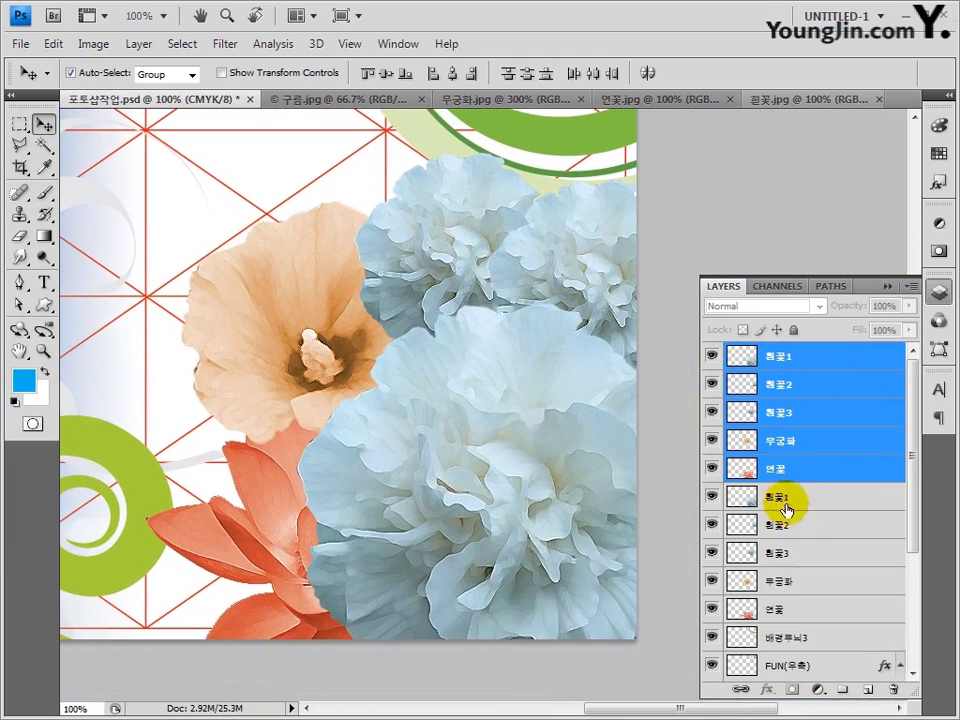
{"action": "left_click", "coordinate": [806, 500]}
{"action": "left_click", "coordinate": [806, 610], "text": "shift"}
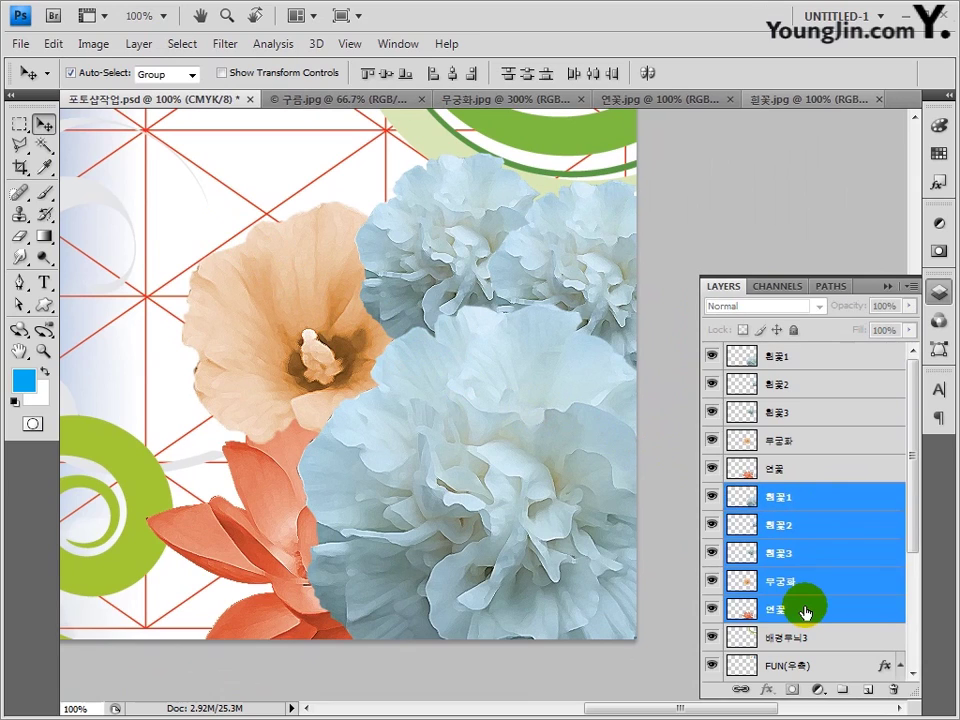
{"action": "key", "text": "Delete"}
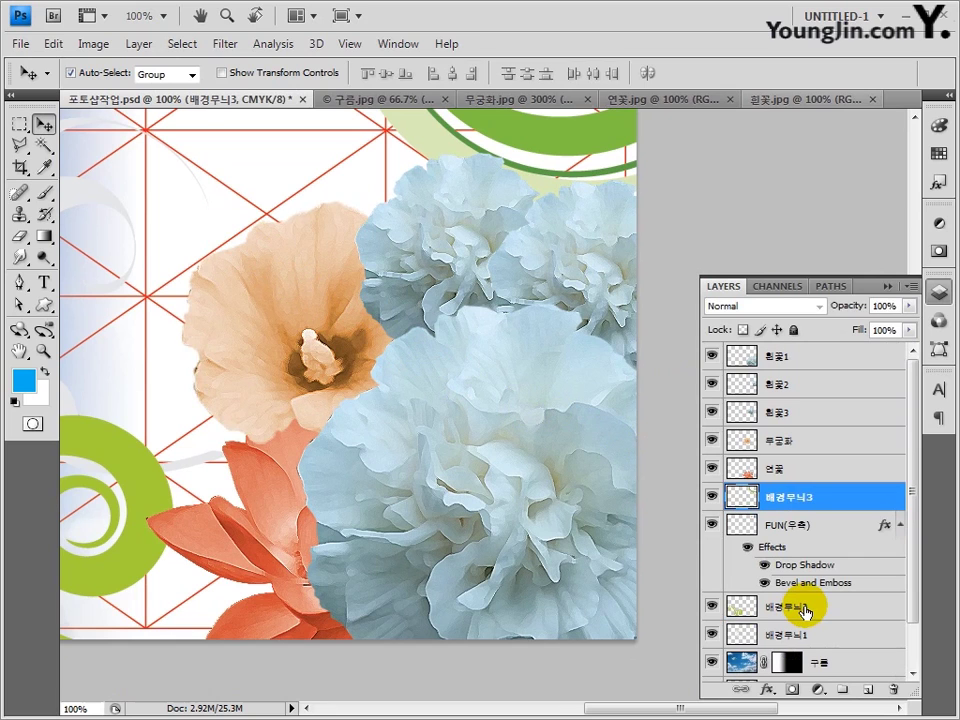
Step: Add a Drop Shadow to 흰꽃1 with opacity 50%, global light off, angle -45°, distance 7 px and size 7 px
{"action": "double_click", "coordinate": [829, 362]}
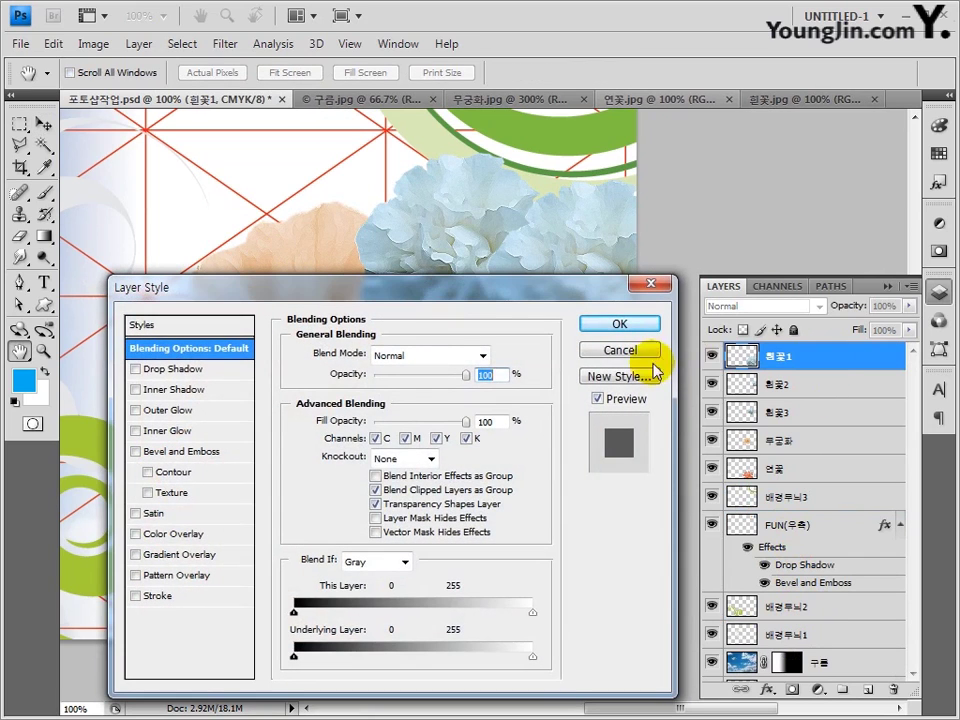
{"action": "left_click", "coordinate": [180, 372]}
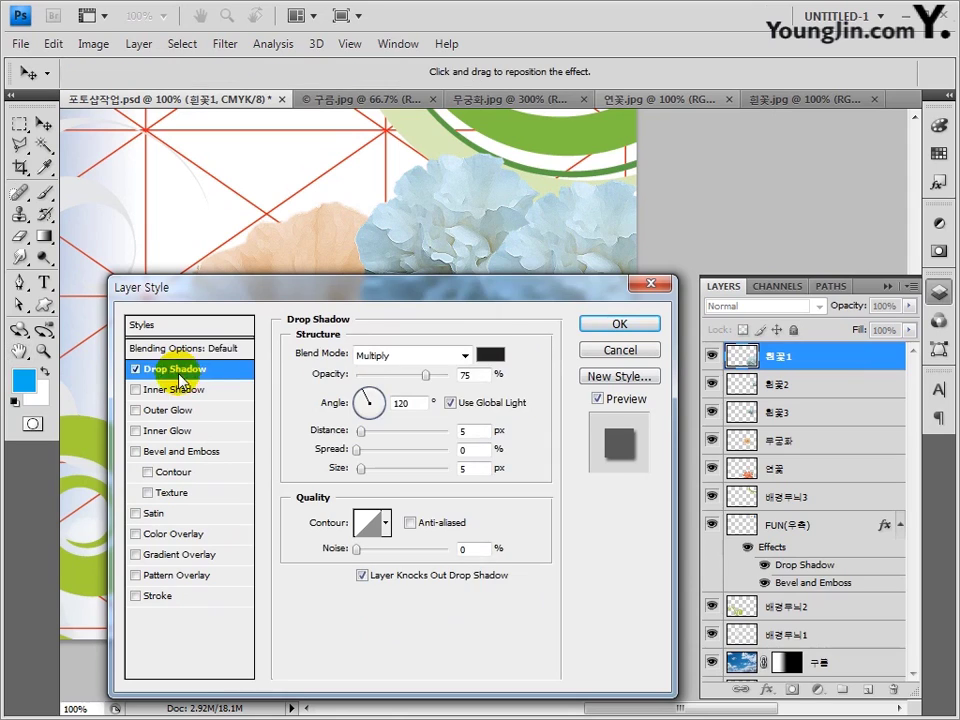
{"action": "double_click", "coordinate": [472, 374]}
{"action": "type", "text": "5"}
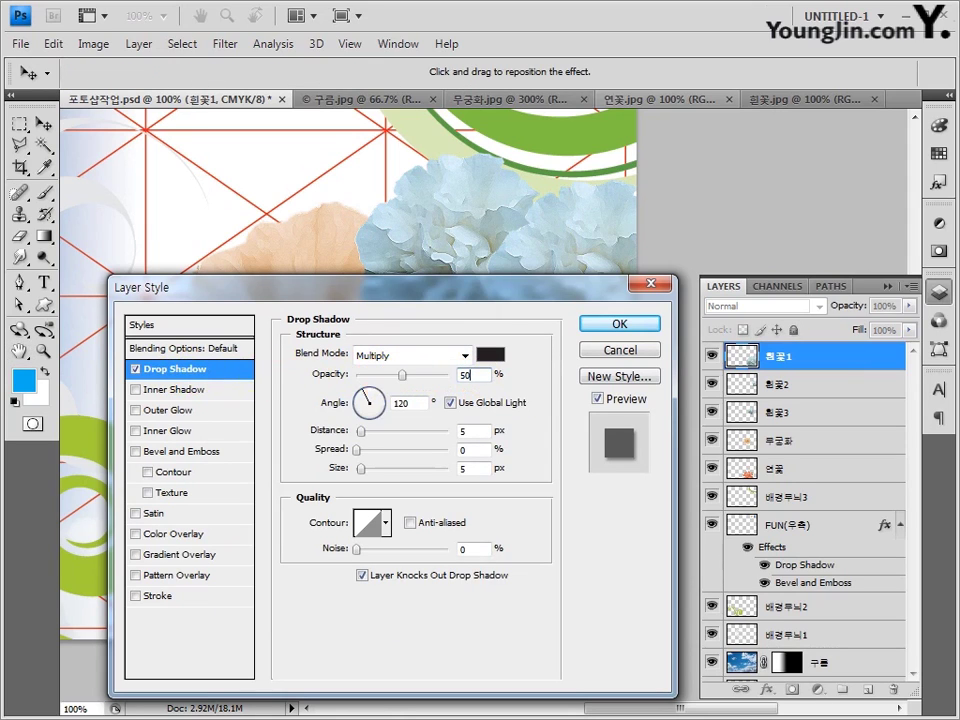
{"action": "left_click", "coordinate": [450, 402]}
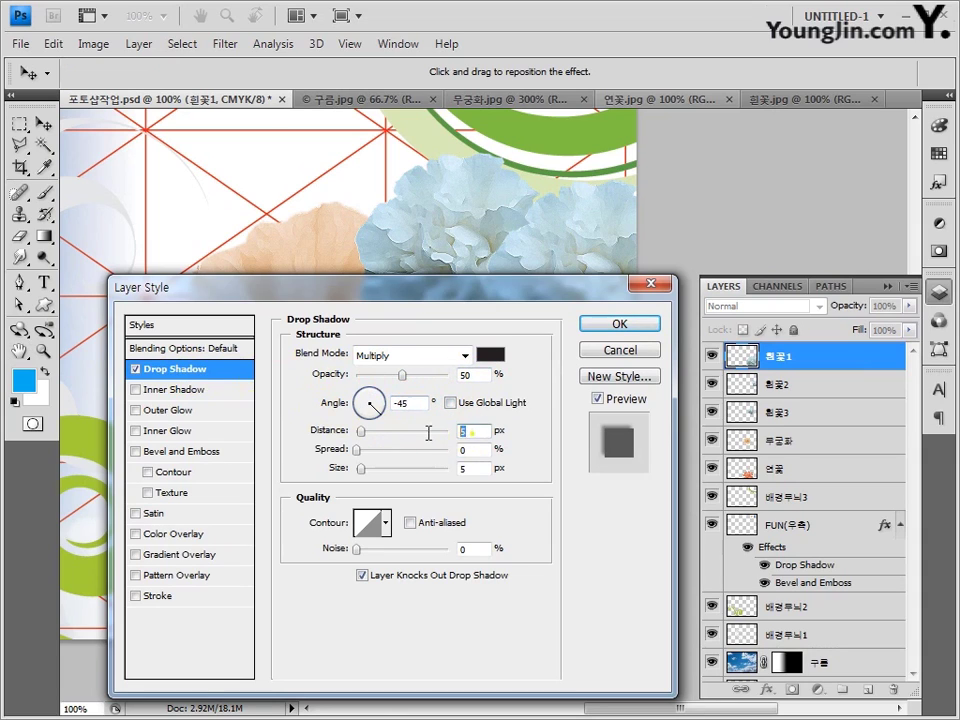
{"action": "double_click", "coordinate": [470, 431]}
{"action": "type", "text": "7"}
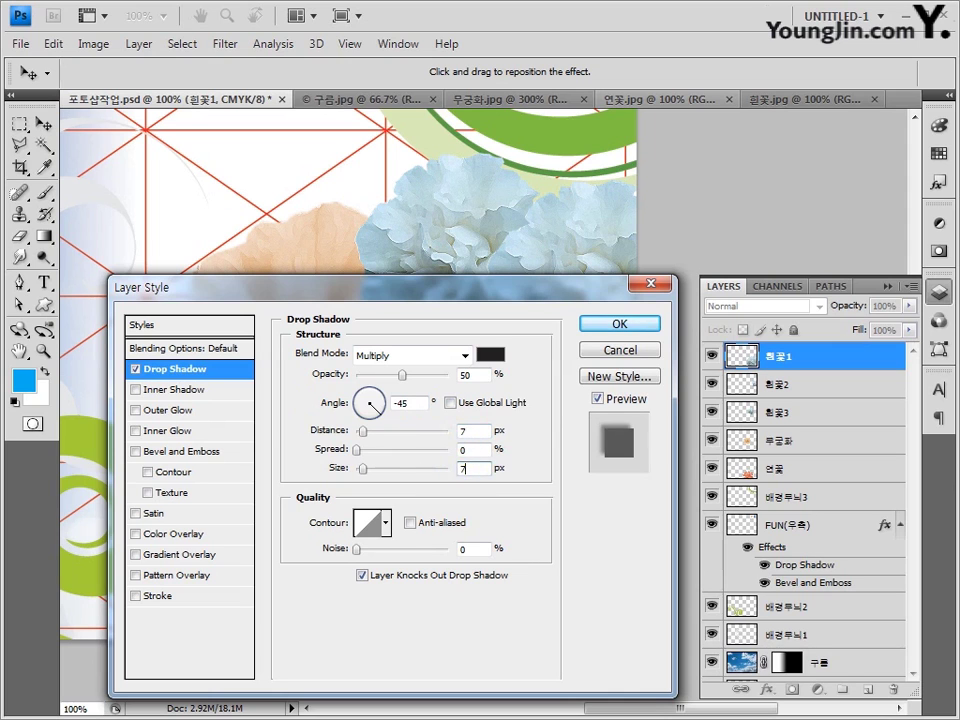
{"action": "type", "text": "7"}
{"action": "left_click", "coordinate": [617, 324]}
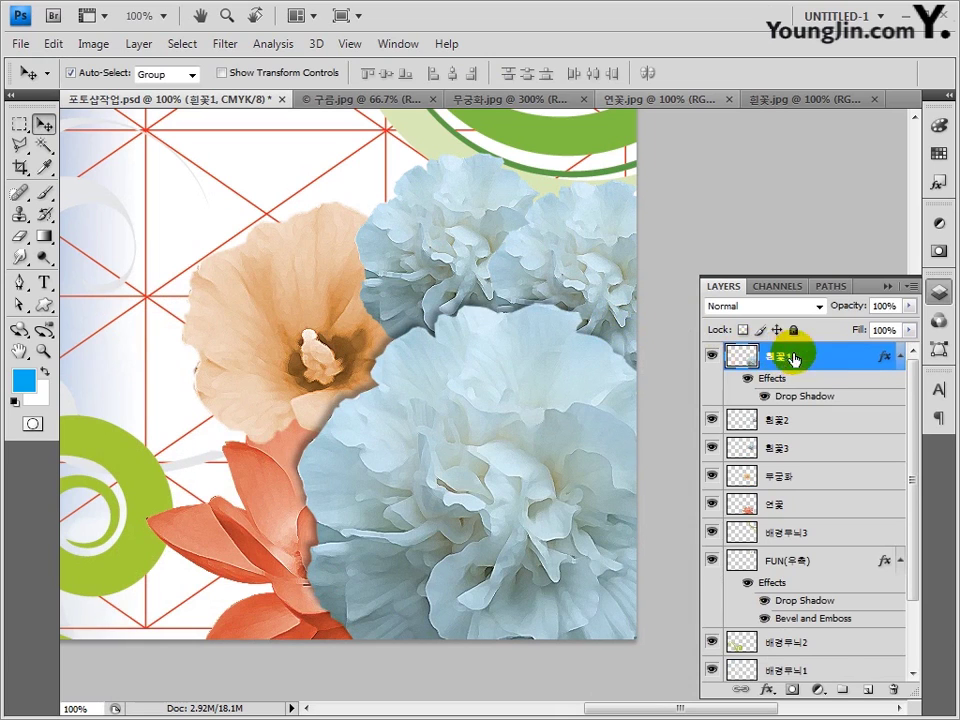
Step: Copy the layer style of 흰꽃1 and paste it onto the 흰꽃2, 흰꽃3, 무궁화 and 연꽃 layers
{"action": "right_click", "coordinate": [845, 364]}
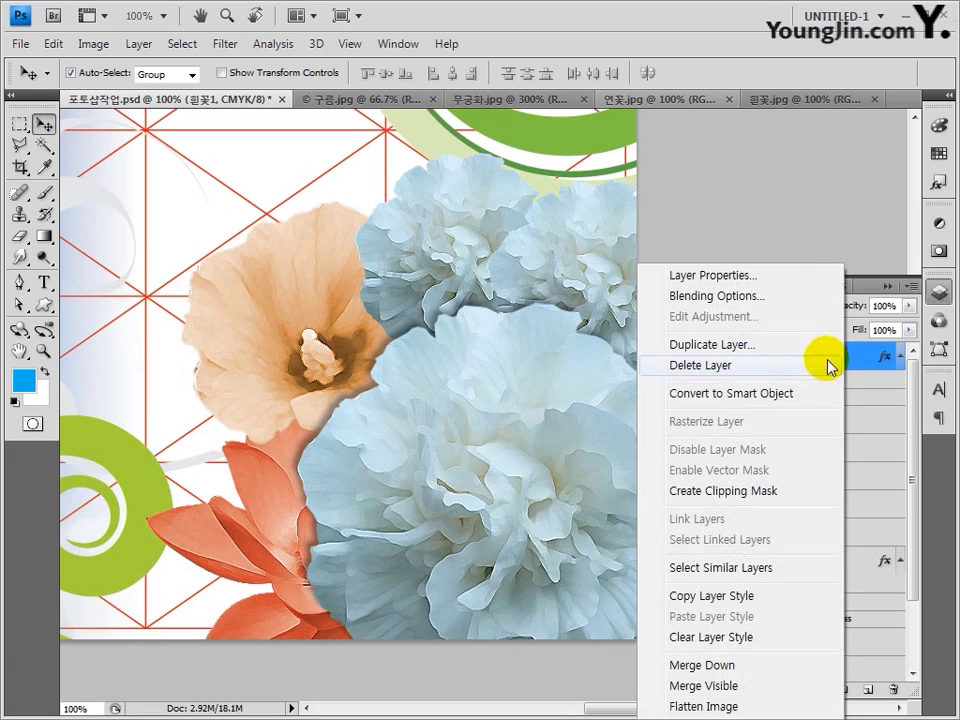
{"action": "left_click", "coordinate": [790, 600]}
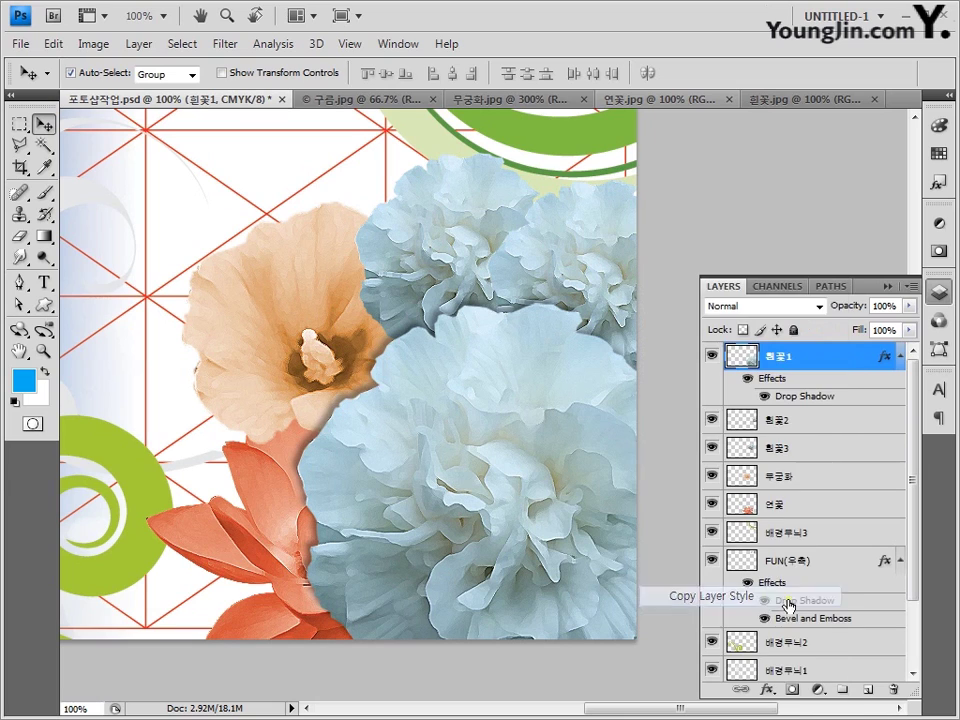
{"action": "left_click", "coordinate": [818, 424]}
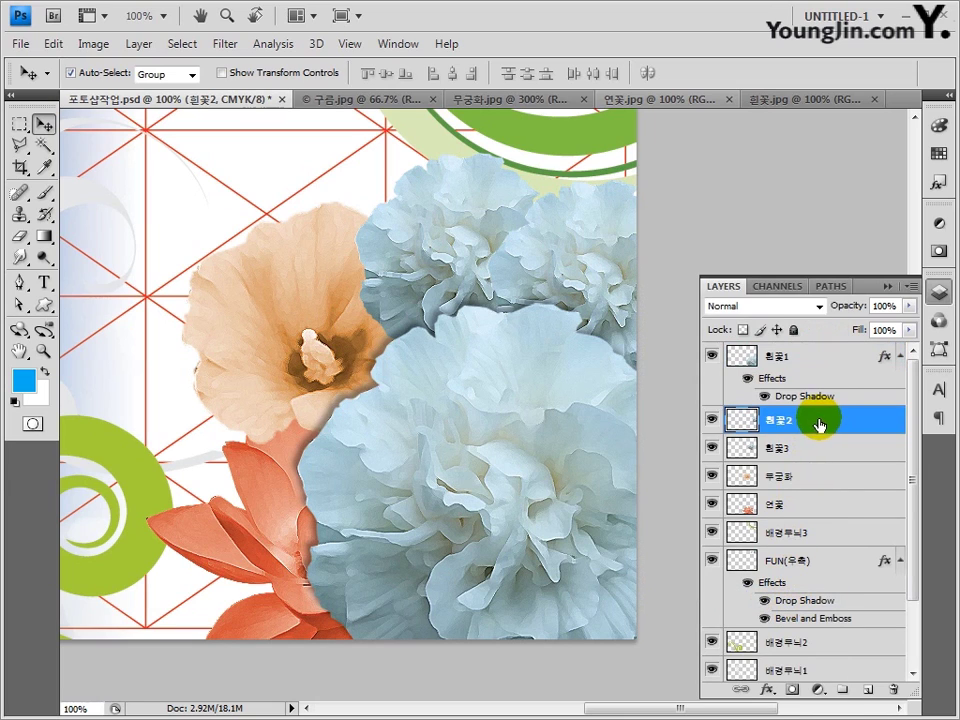
{"action": "left_click", "coordinate": [818, 508], "text": "shift"}
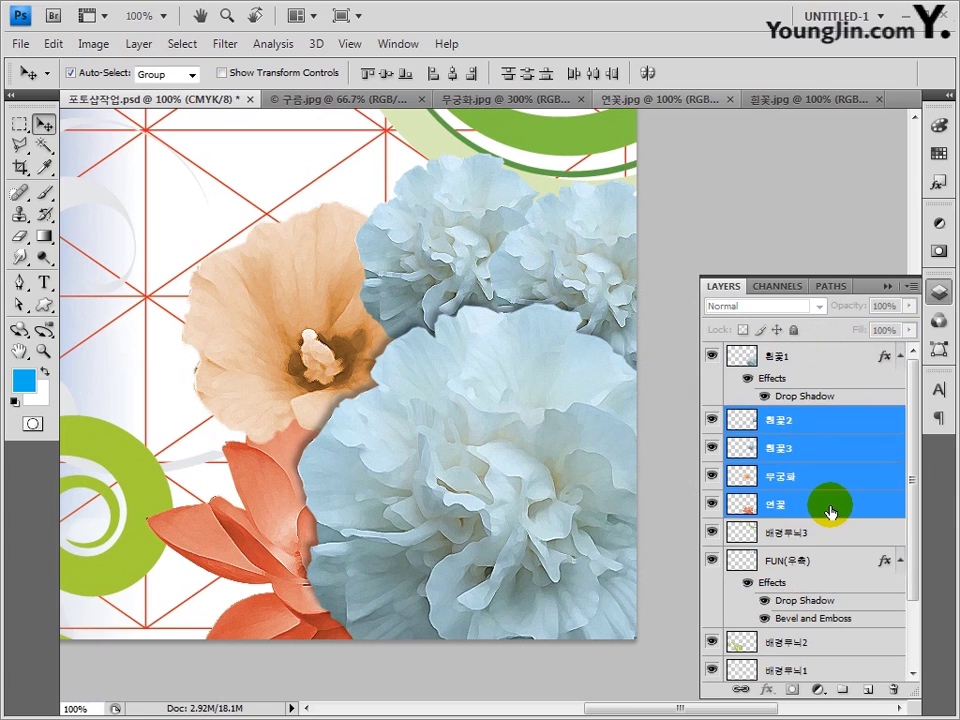
{"action": "right_click", "coordinate": [831, 512]}
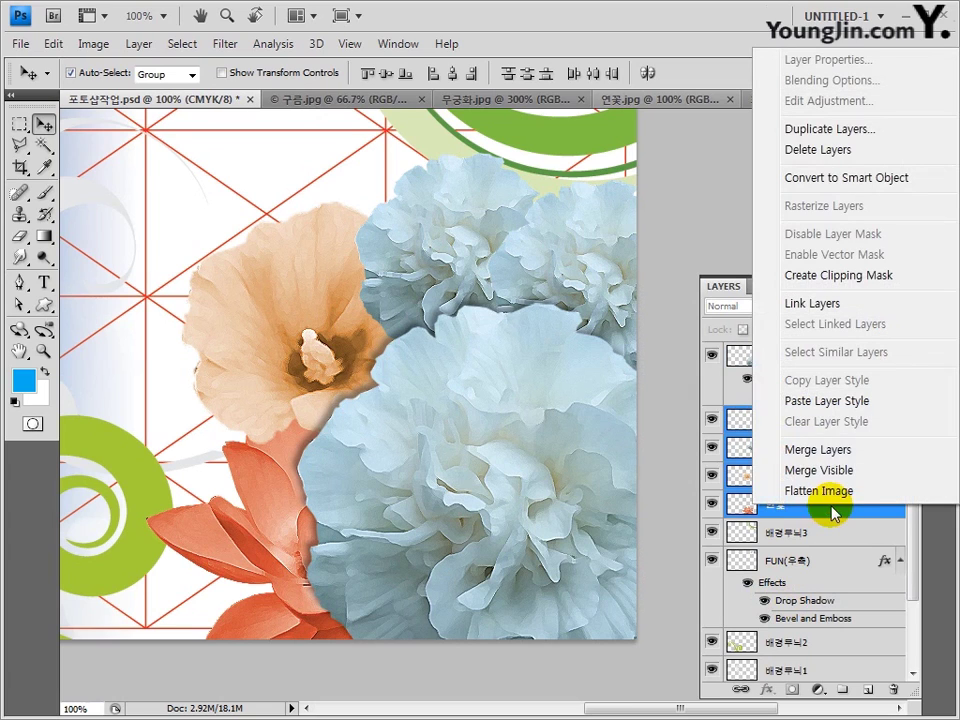
{"action": "left_click", "coordinate": [826, 400]}
{"action": "left_click", "coordinate": [838, 403]}
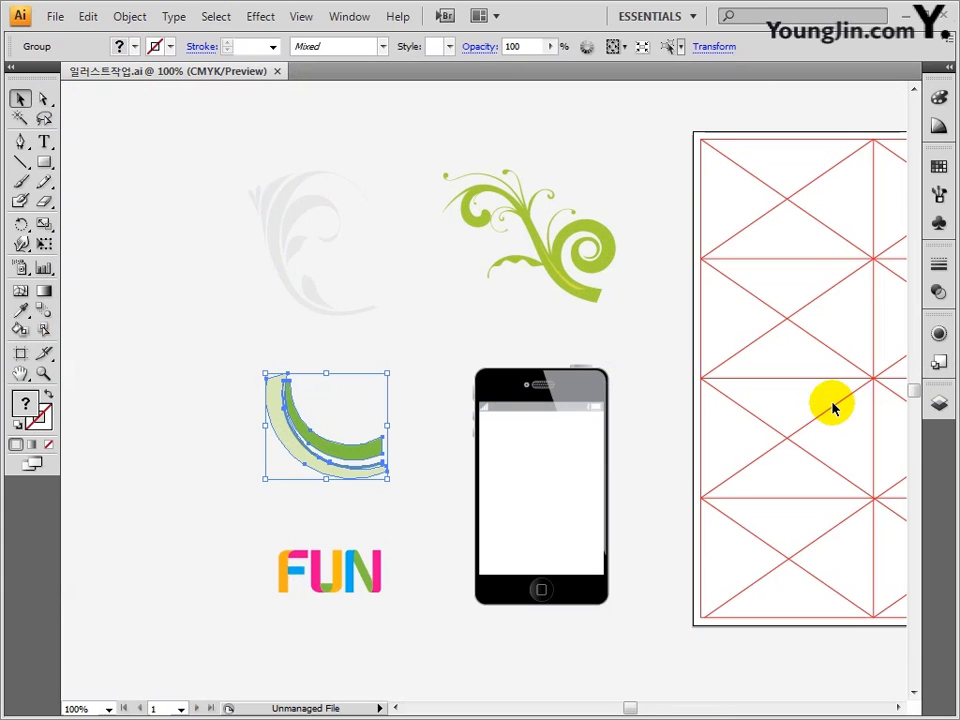
Step: Copy the smartphone artwork from 일러스트작업.ai in Illustrator and paste it into the Photoshop composition as pixels
{"action": "left_click", "coordinate": [563, 456]}
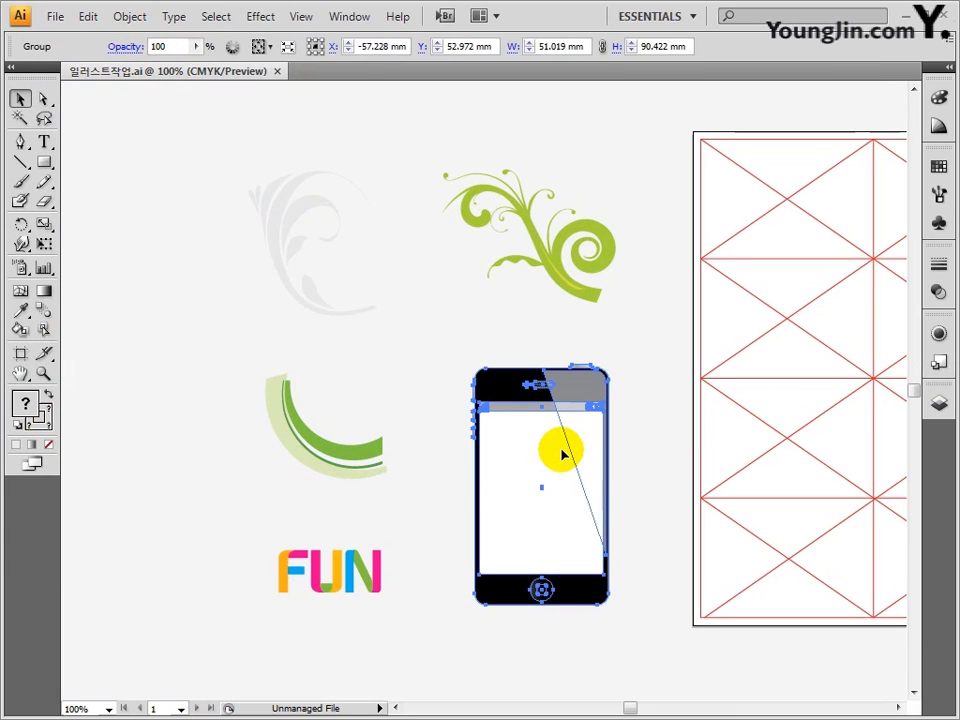
{"action": "key", "text": "alt+Tab"}
{"action": "key", "text": "ctrl+v"}
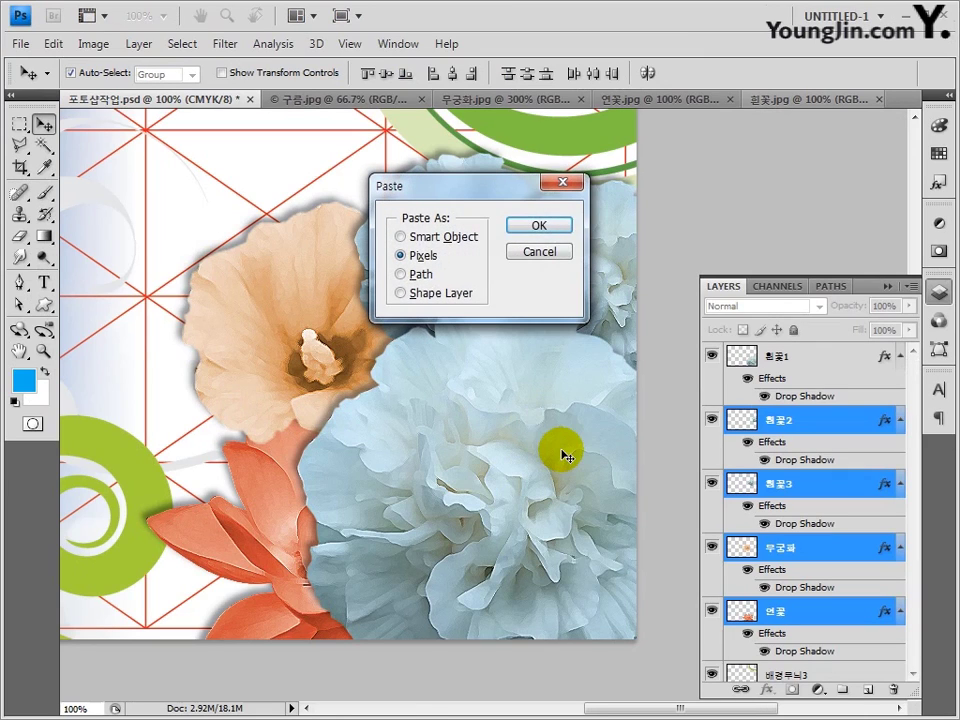
{"action": "left_click", "coordinate": [539, 226]}
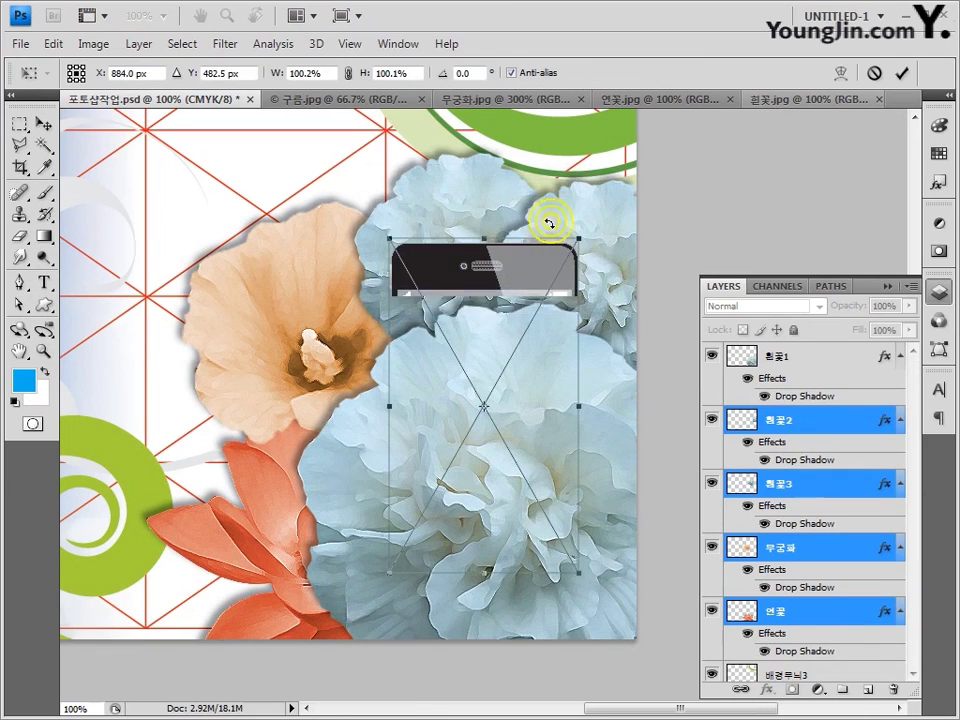
Step: Move the pasted phone over the blue sky beside the pale ornament and scale it proportionally to about 120%
{"action": "scroll", "coordinate": [311, 268], "scroll_direction": "up", "scroll_amount": 2}
{"action": "scroll", "coordinate": [311, 268], "scroll_direction": "left", "scroll_amount": 4}
{"action": "left_click_drag", "start_coordinate": [233, 222], "coordinate": [83, 154]}
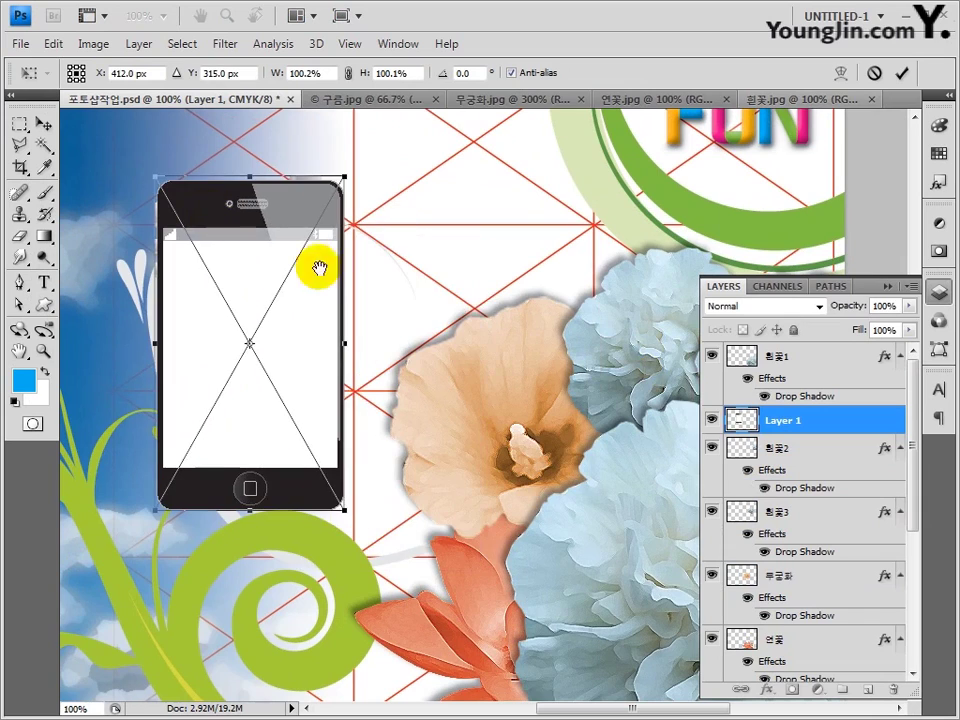
{"action": "left_click_drag", "start_coordinate": [317, 268], "coordinate": [279, 362]}
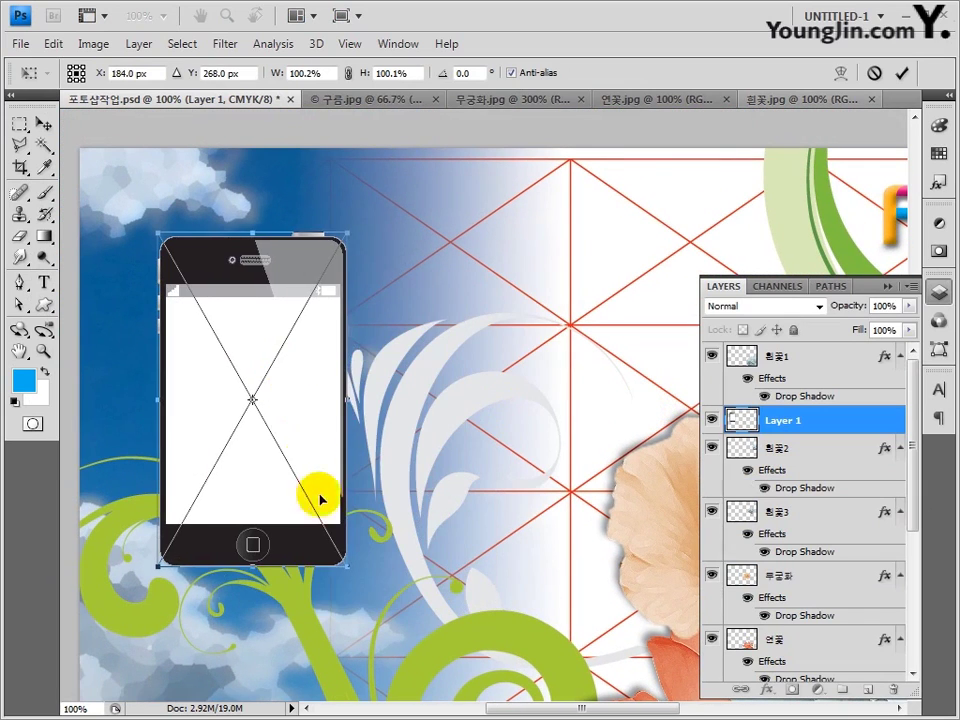
{"action": "left_click_drag", "start_coordinate": [347, 566], "coordinate": [405, 614]}
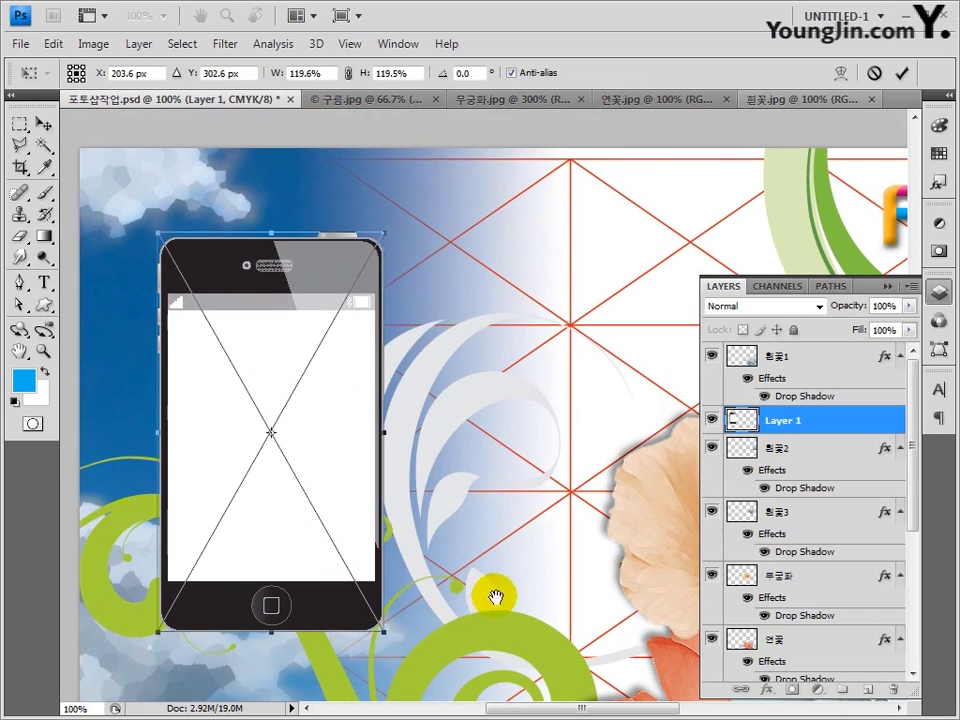
{"action": "left_click_drag", "start_coordinate": [497, 594], "coordinate": [519, 536]}
{"action": "key", "text": "ctrl+minus"}
{"action": "key", "text": "Return"}
Step: Move the phone layer above 흰꽃1 to the top of the layer stack and rename it 핸드폰
{"action": "left_click", "coordinate": [757, 438]}
{"action": "left_click_drag", "start_coordinate": [757, 438], "coordinate": [821, 356]}
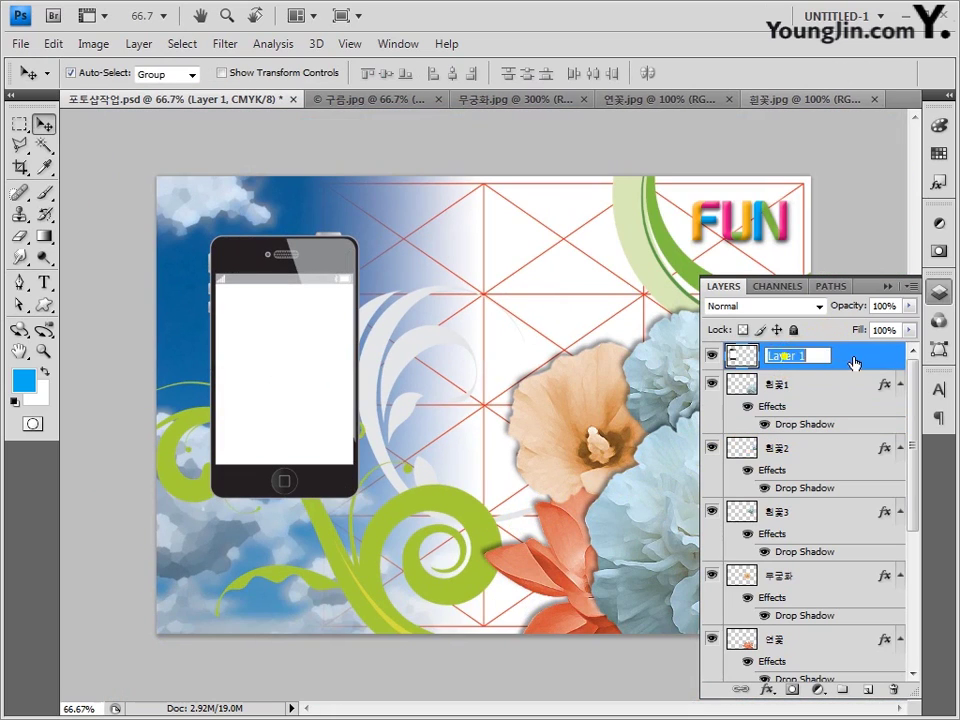
{"action": "type", "text": "핸드폰"}
{"action": "key", "text": "Return"}
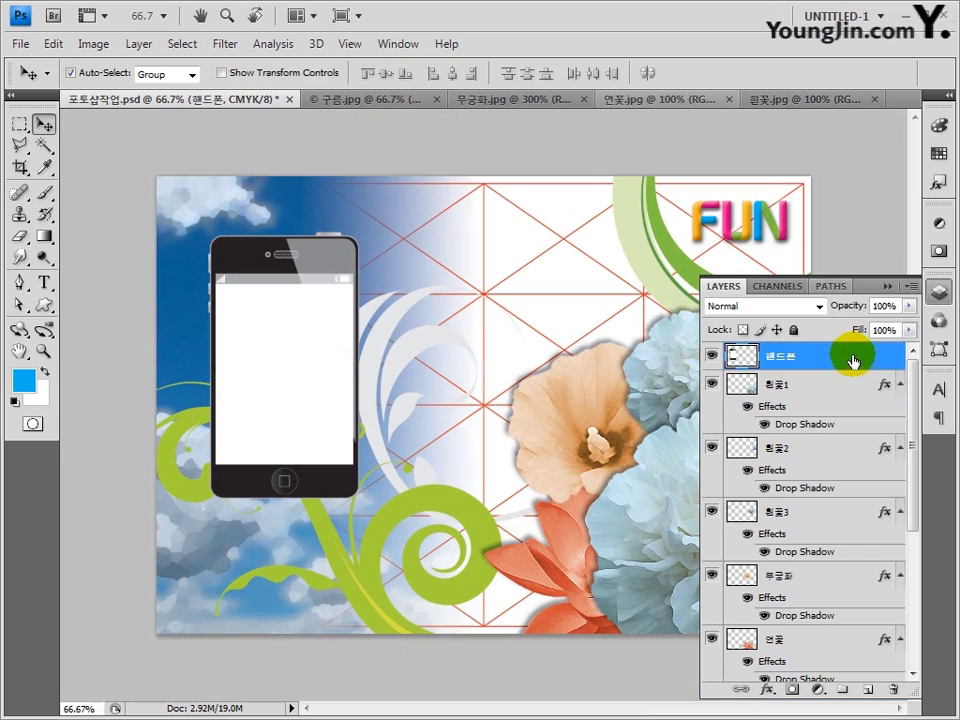
Step: Save the composition, and save a source version as 포토샵작업(소스) in Photoshop format with maximum compatibility and layers kept
{"action": "left_click", "coordinate": [22, 44]}
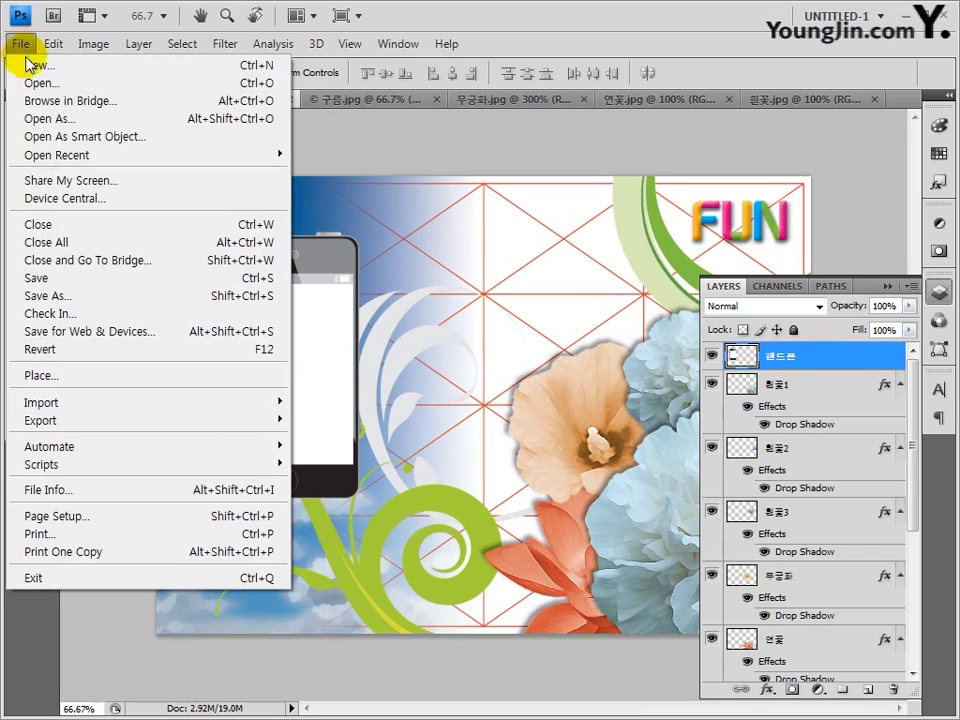
{"action": "left_click", "coordinate": [32, 277]}
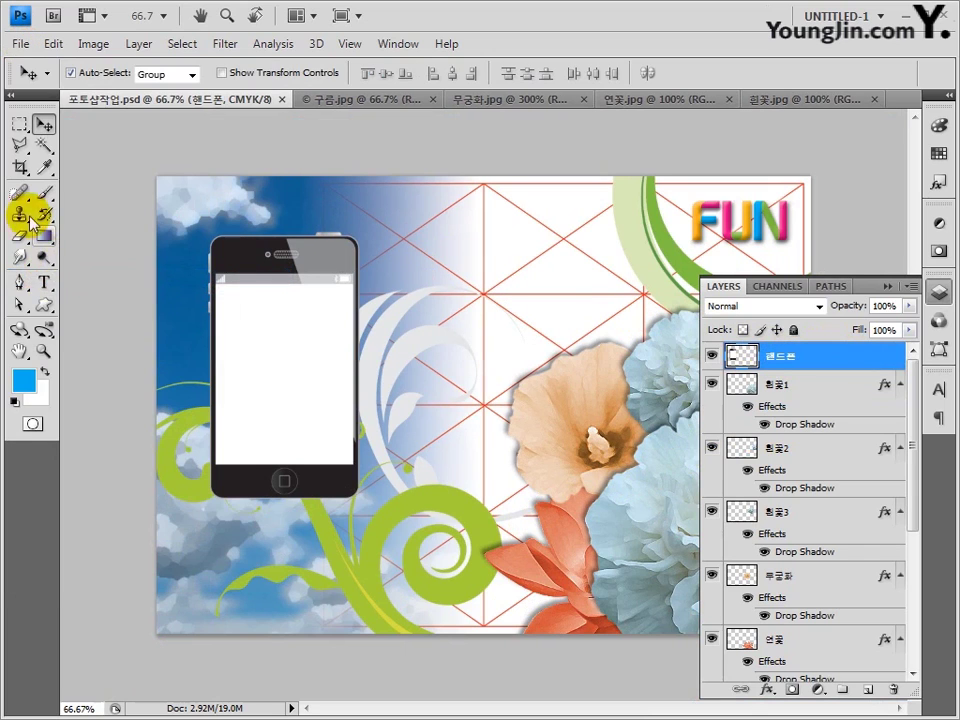
{"action": "left_click", "coordinate": [20, 44]}
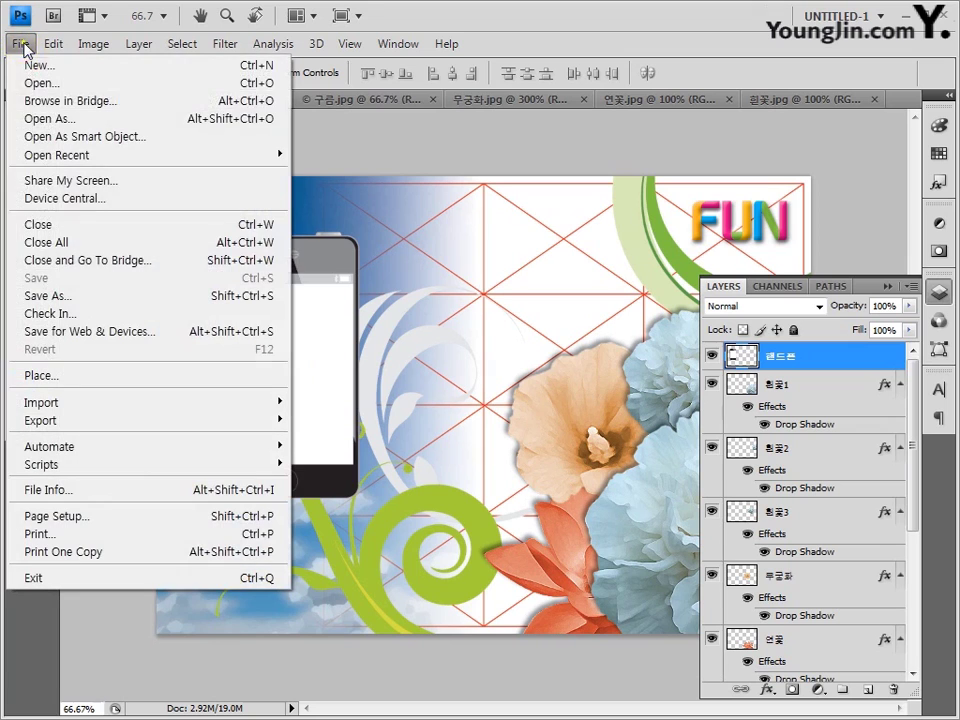
{"action": "left_click", "coordinate": [64, 295]}
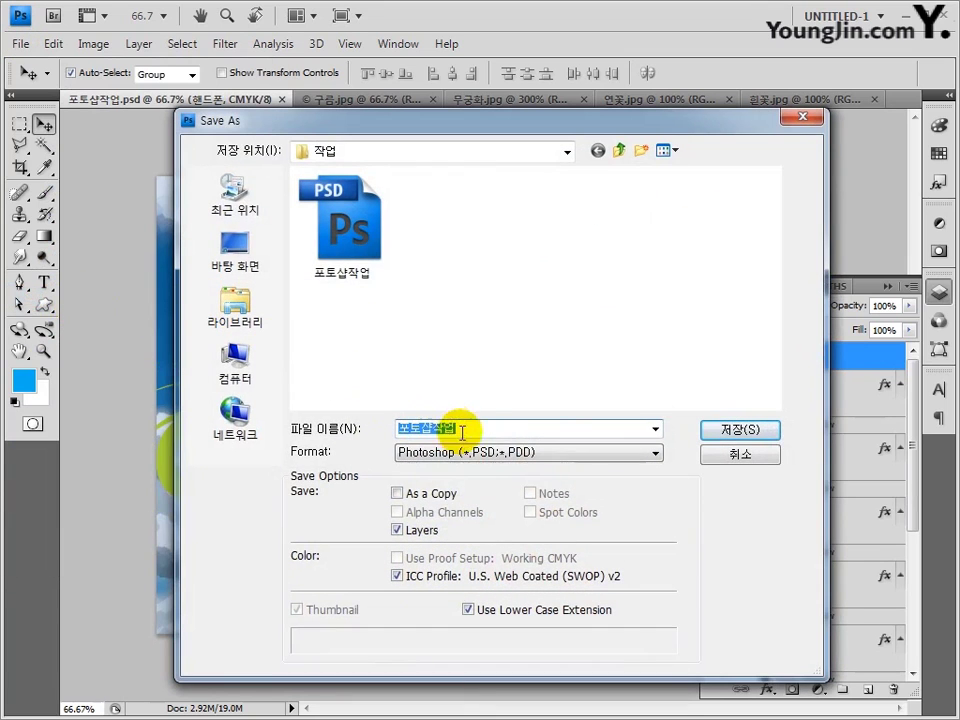
{"action": "left_click", "coordinate": [462, 431]}
{"action": "type", "text": "(소스)"}
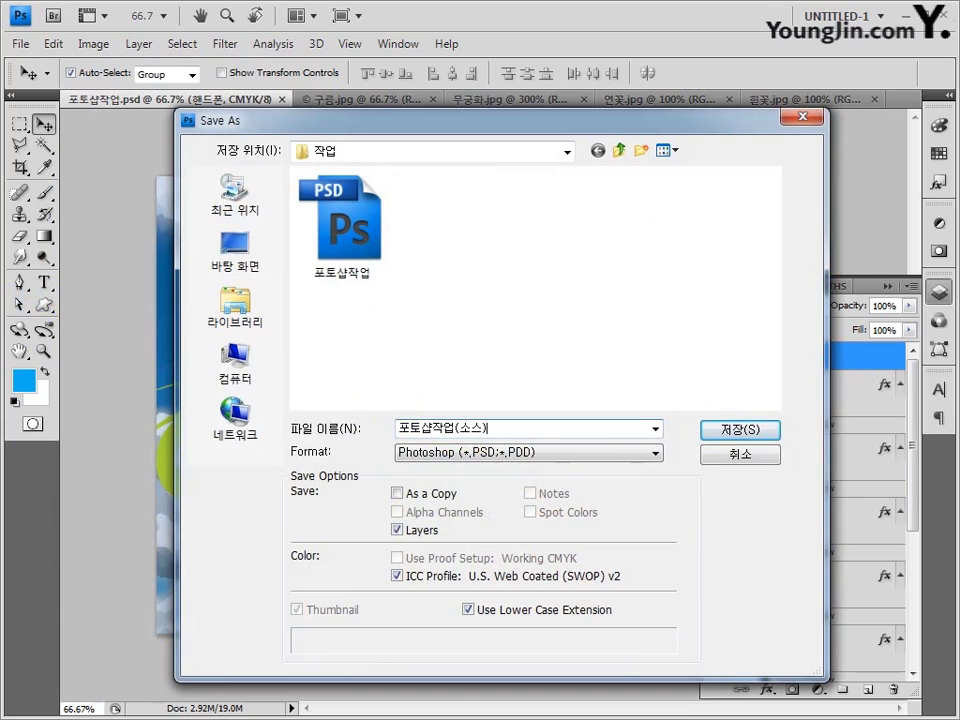
{"action": "key", "text": "Return"}
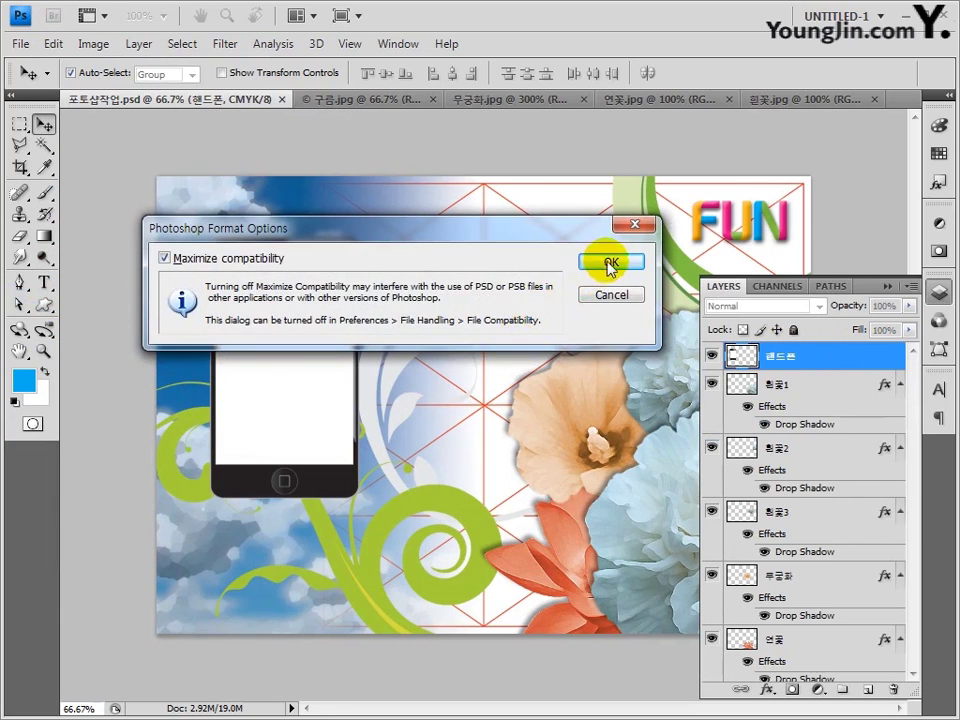
{"action": "left_click", "coordinate": [609, 262]}
Step: Hide the 핸드폰, FUN(우측), 구름, 그리드 and 배경무늬3 layers
{"action": "left_click", "coordinate": [711, 355]}
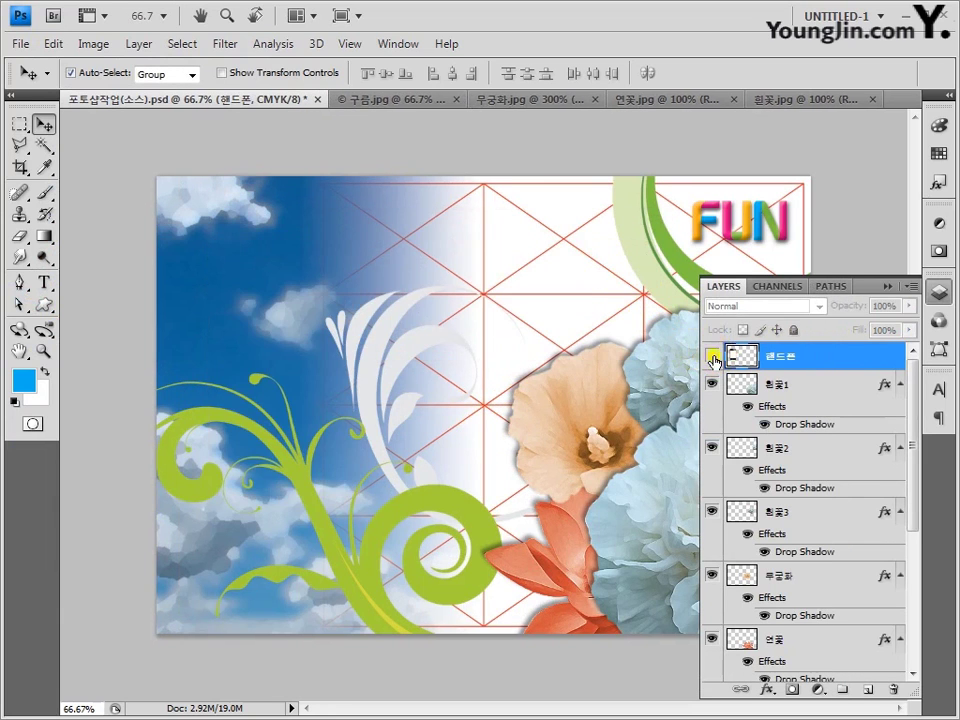
{"action": "left_click_drag", "start_coordinate": [911, 489], "coordinate": [927, 648]}
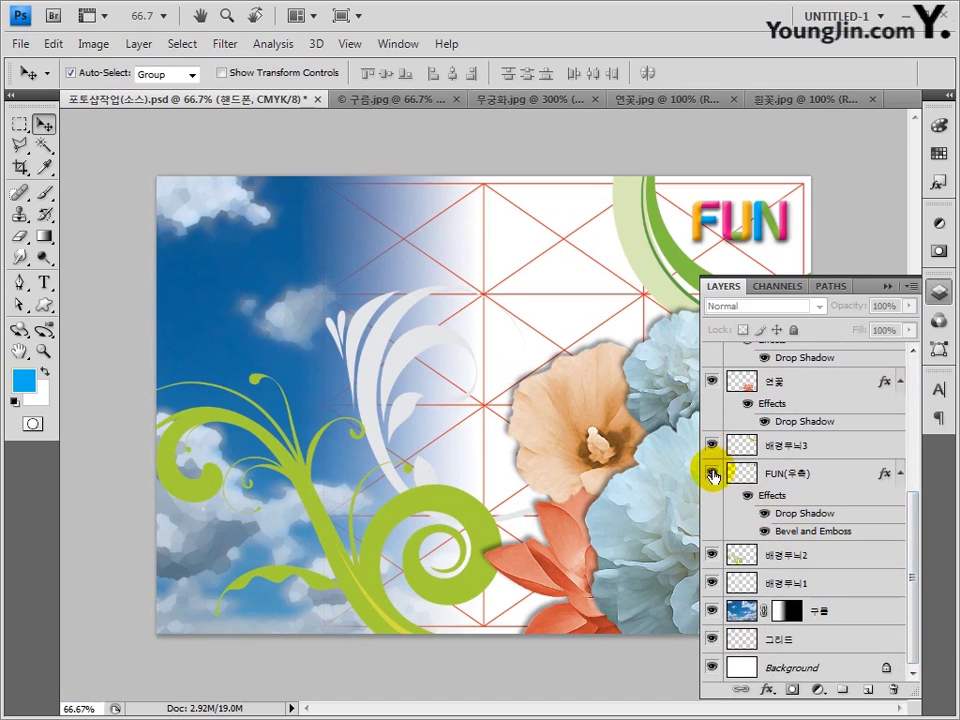
{"action": "left_click", "coordinate": [712, 473]}
{"action": "left_click", "coordinate": [712, 610]}
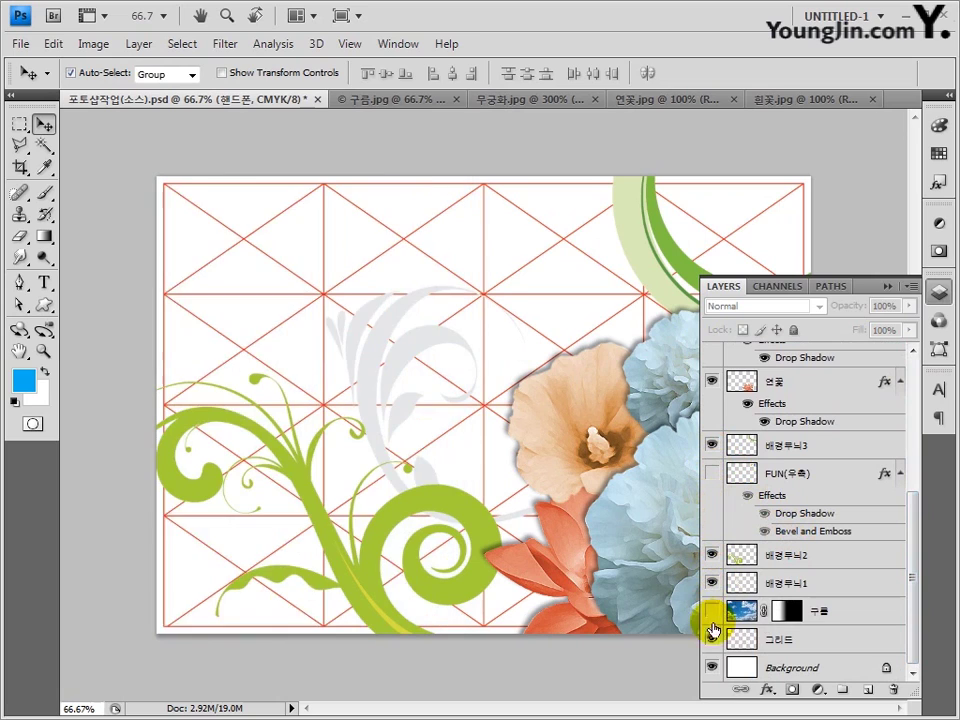
{"action": "left_click", "coordinate": [713, 638]}
{"action": "left_click", "coordinate": [712, 444]}
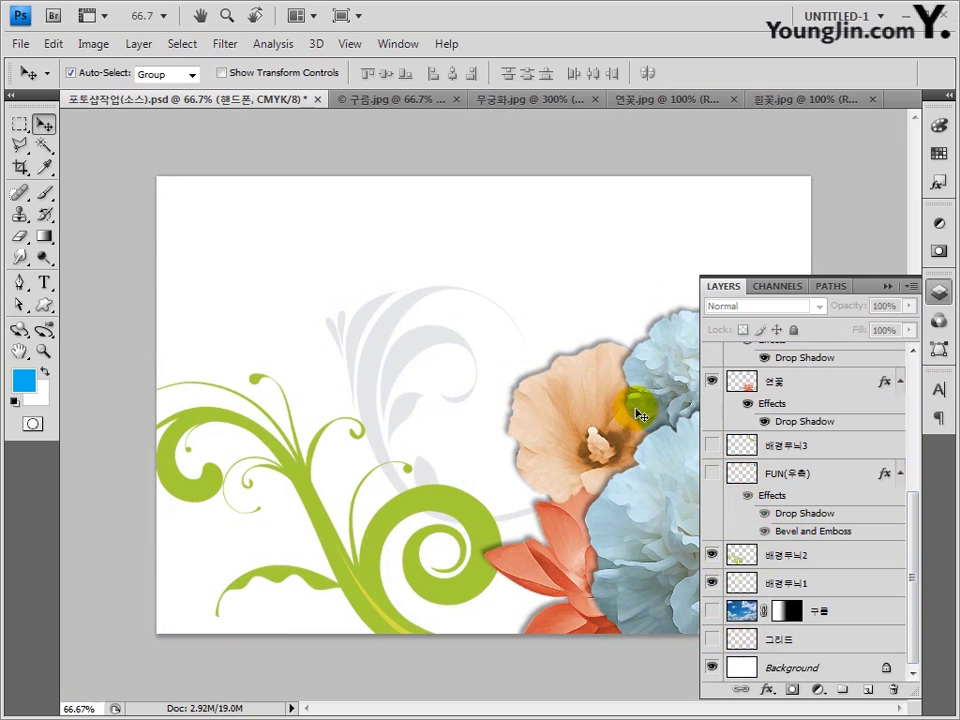
Step: Select a full-height rectangle across the middle of the canvas, covering the swirls and orange flower, and copy it merged
{"action": "left_click", "coordinate": [19, 124]}
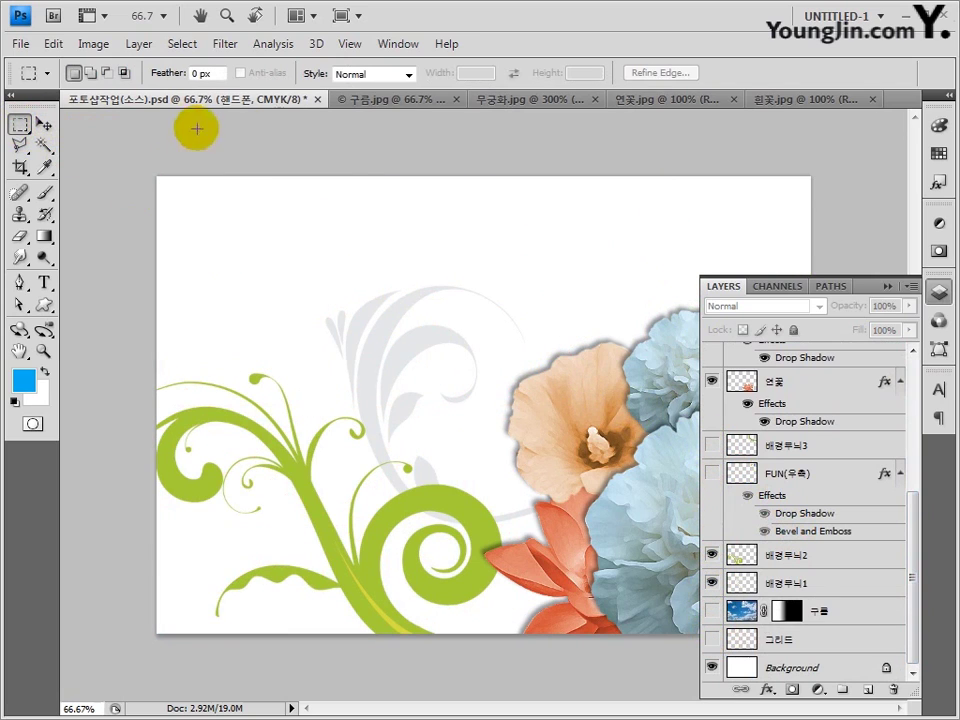
{"action": "left_click_drag", "start_coordinate": [502, 426], "coordinate": [654, 671]}
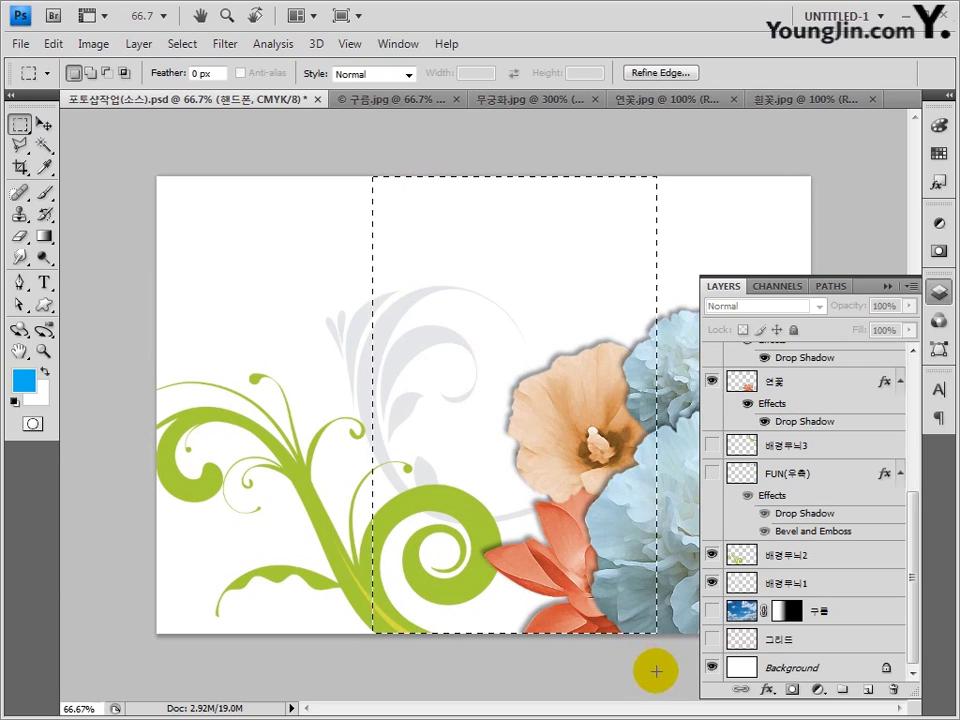
{"action": "left_click", "coordinate": [64, 44]}
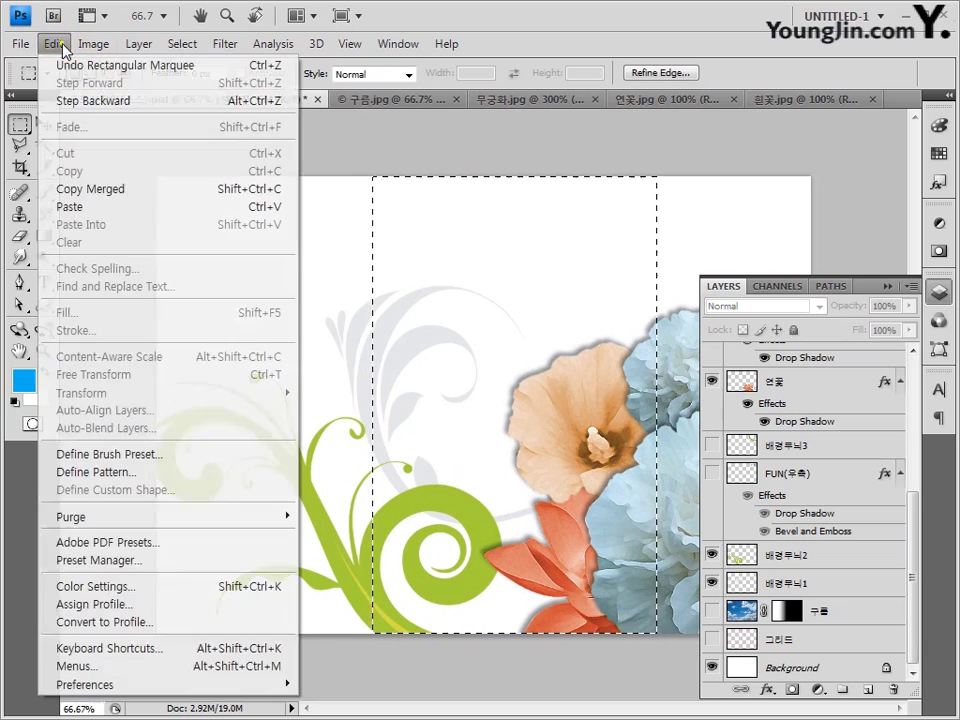
{"action": "left_click", "coordinate": [91, 190]}
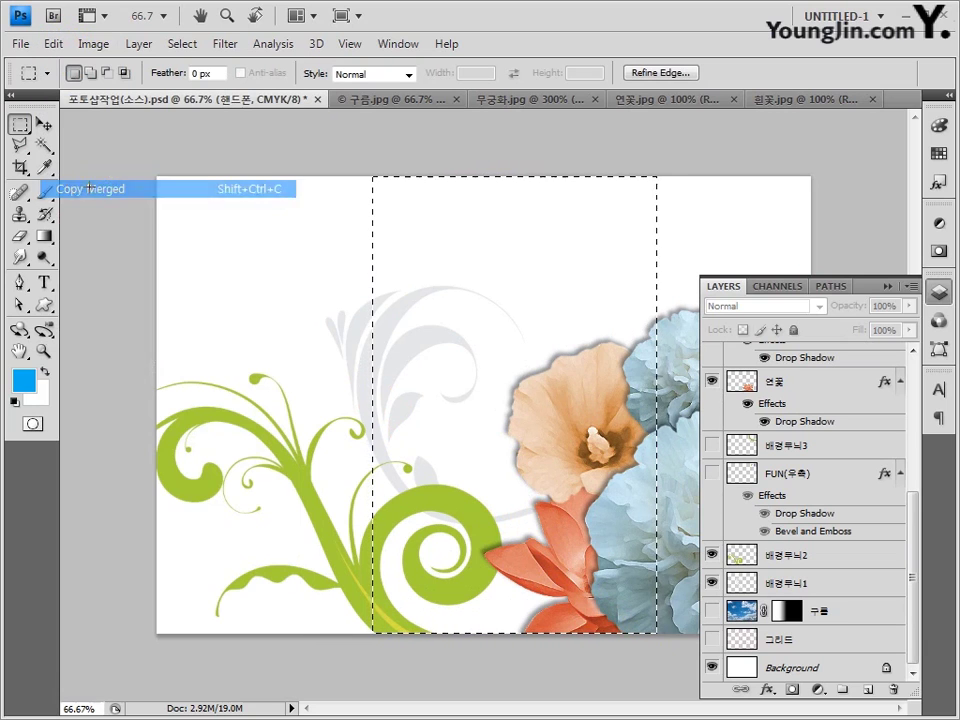
Step: Open 포토샵작업.psd from the 작업 folder
{"action": "left_click", "coordinate": [20, 44]}
{"action": "left_click", "coordinate": [40, 83]}
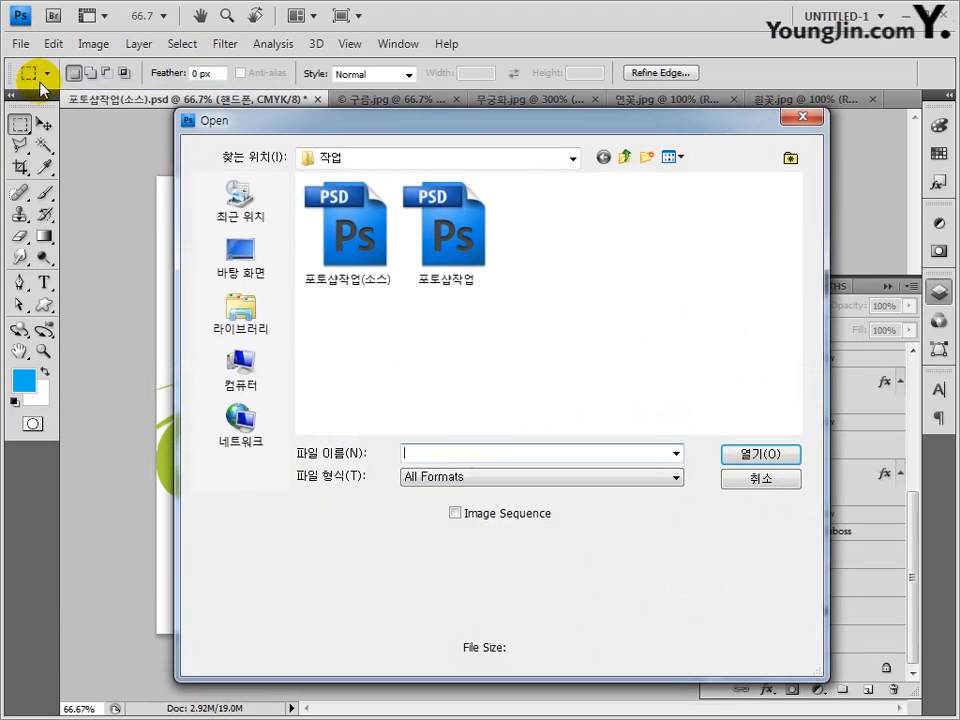
{"action": "left_click", "coordinate": [443, 231]}
{"action": "left_click", "coordinate": [740, 454]}
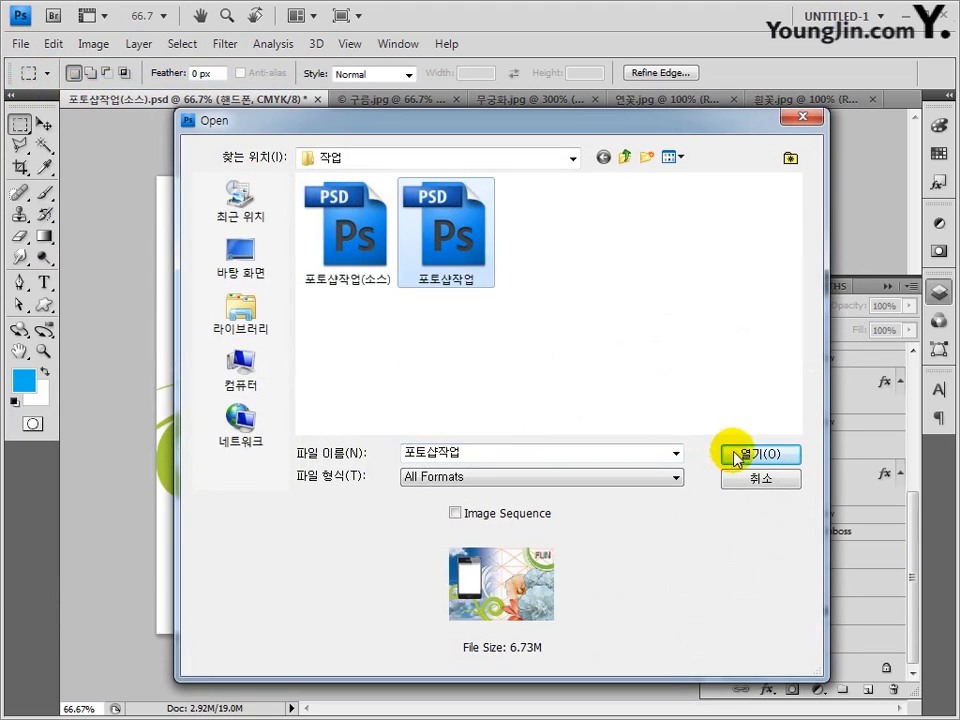
{"action": "key", "text": "ctrl+Tab"}
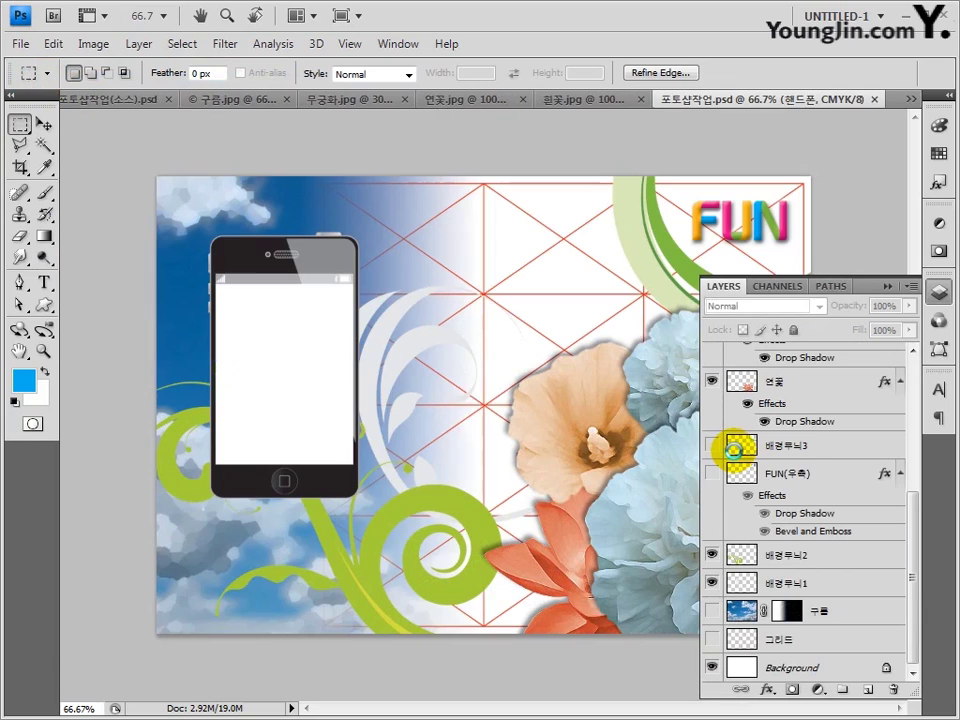
Step: Select the phone's white screen area with a rectangular marquee and paste the merged artwork into it
{"action": "key", "text": "ctrl+plus"}
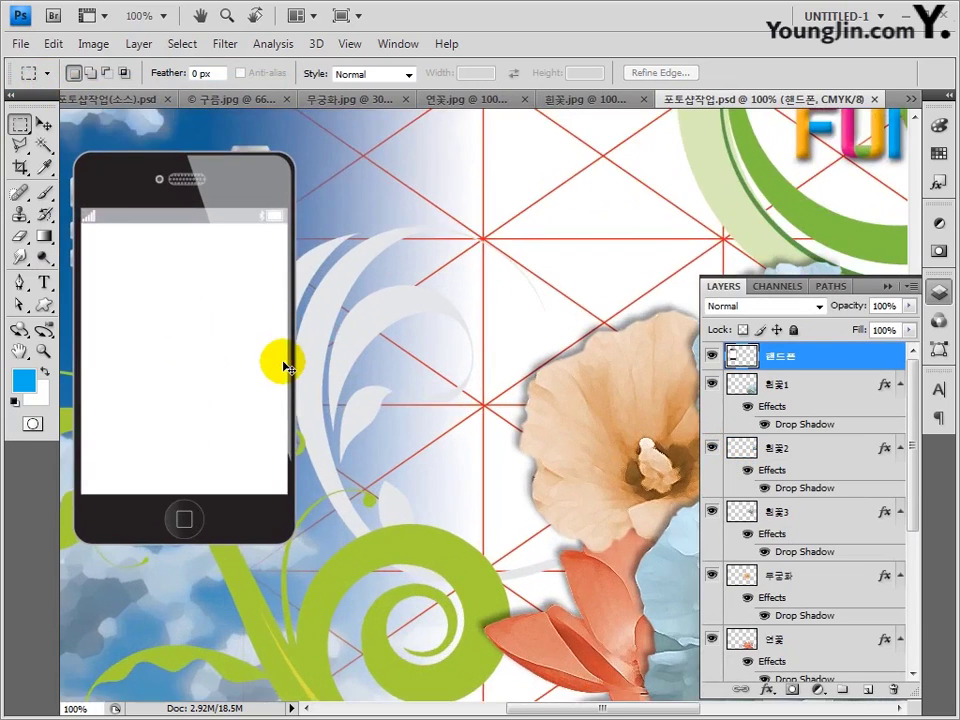
{"action": "key", "text": "ctrl+plus"}
{"action": "left_click_drag", "start_coordinate": [279, 364], "coordinate": [665, 437]}
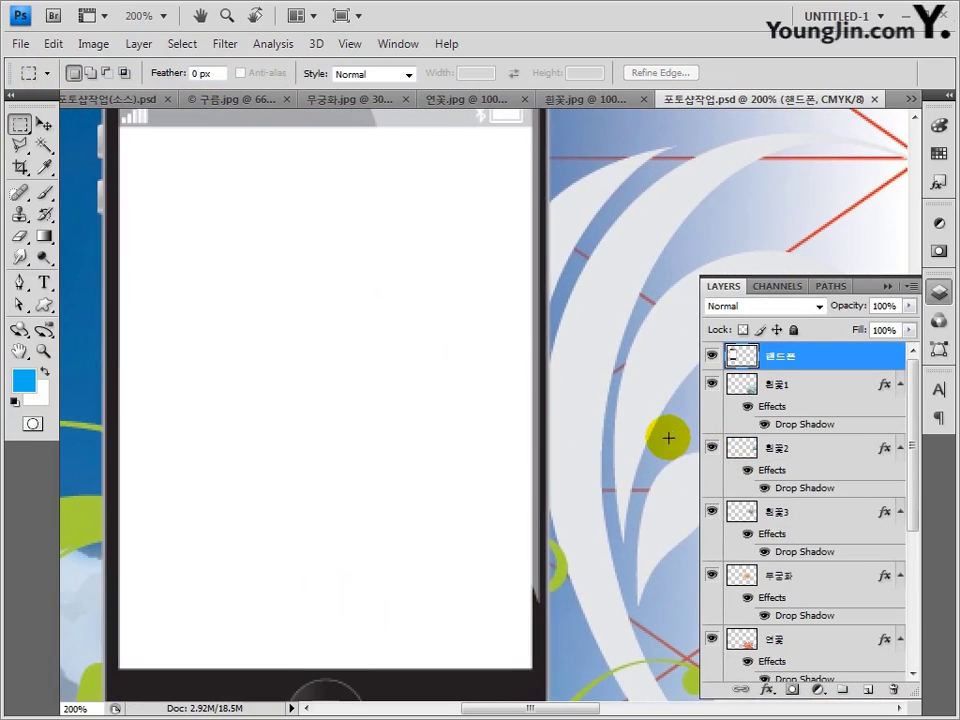
{"action": "left_click_drag", "start_coordinate": [120, 126], "coordinate": [320, 367]}
{"action": "left_click_drag", "start_coordinate": [373, 429], "coordinate": [531, 668]}
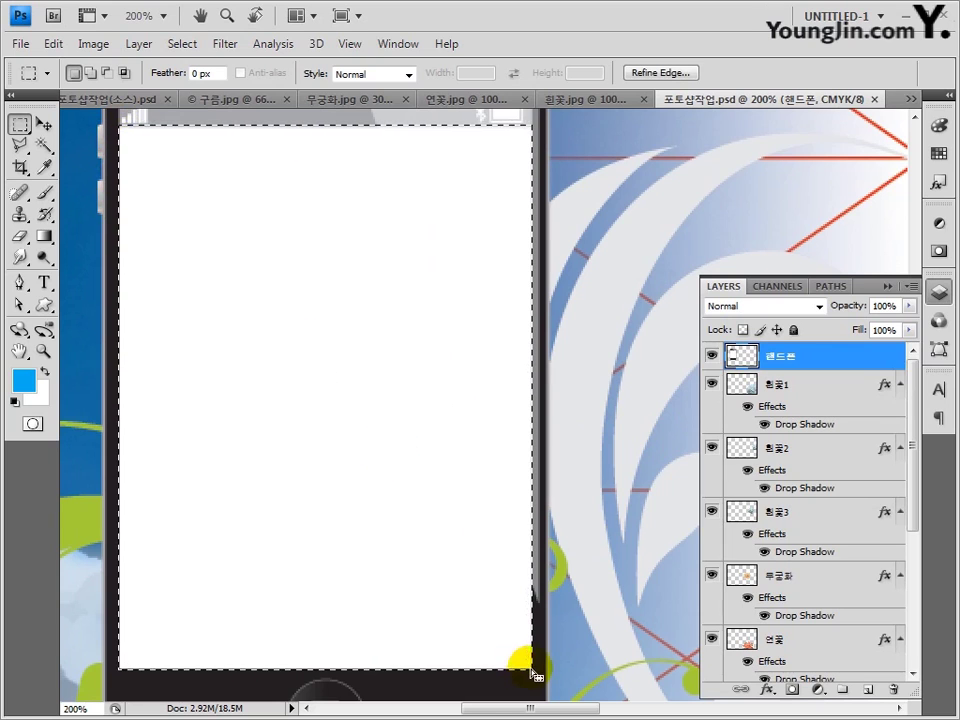
{"action": "left_click", "coordinate": [56, 43]}
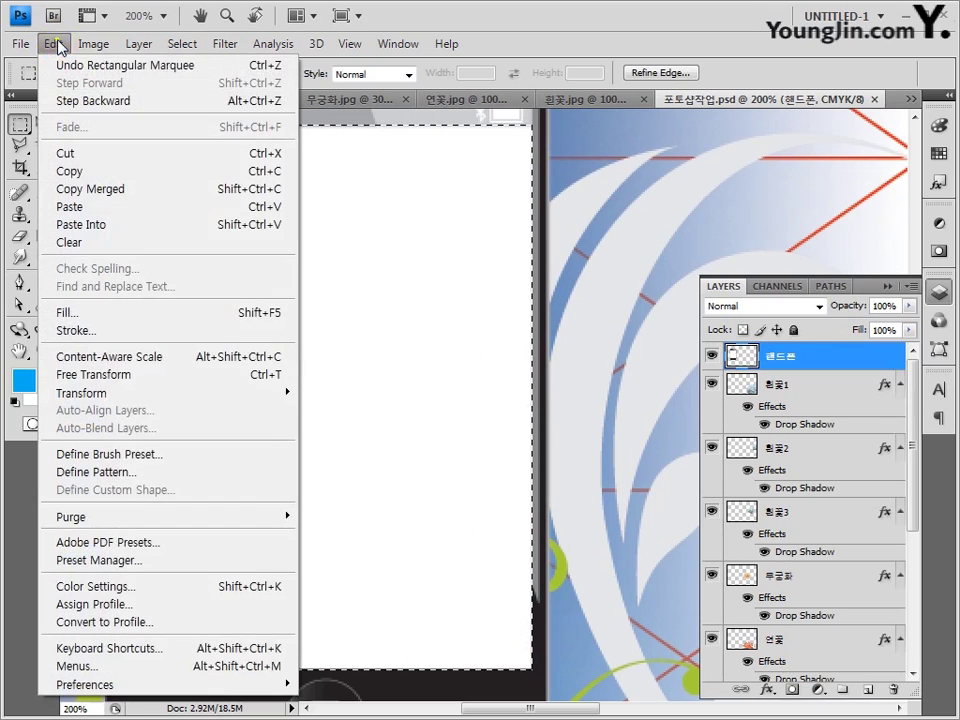
{"action": "left_click", "coordinate": [64, 225]}
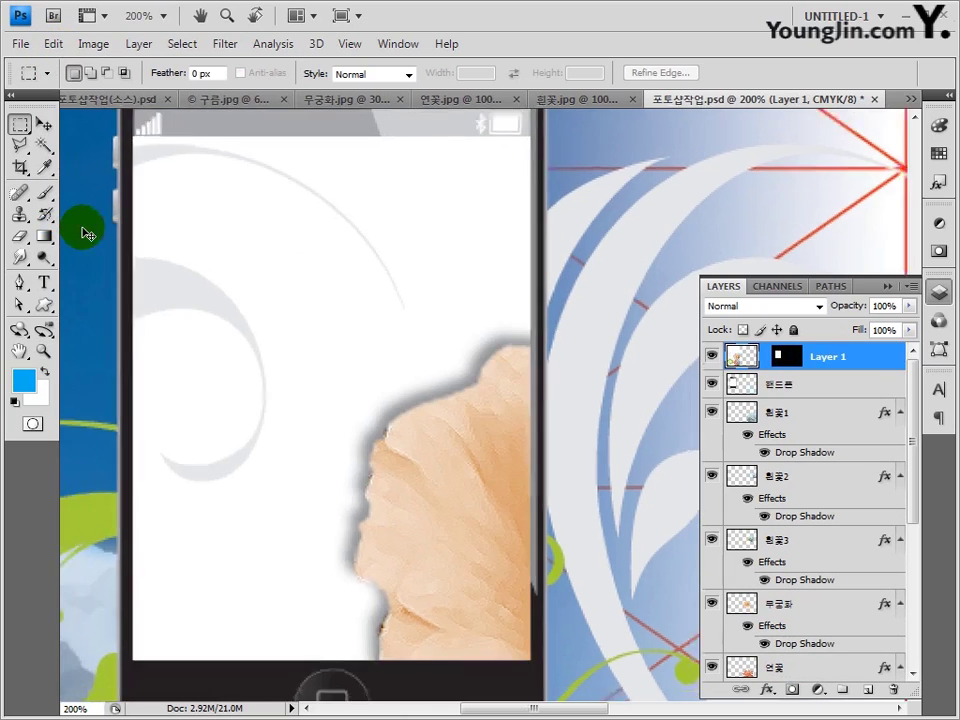
Step: Scale the pasted artwork to about 51% width and 45% height and position it to fill the phone screen
{"action": "key", "text": "ctrl+minus"}
{"action": "key", "text": "ctrl+minus"}
{"action": "key", "text": "ctrl+t"}
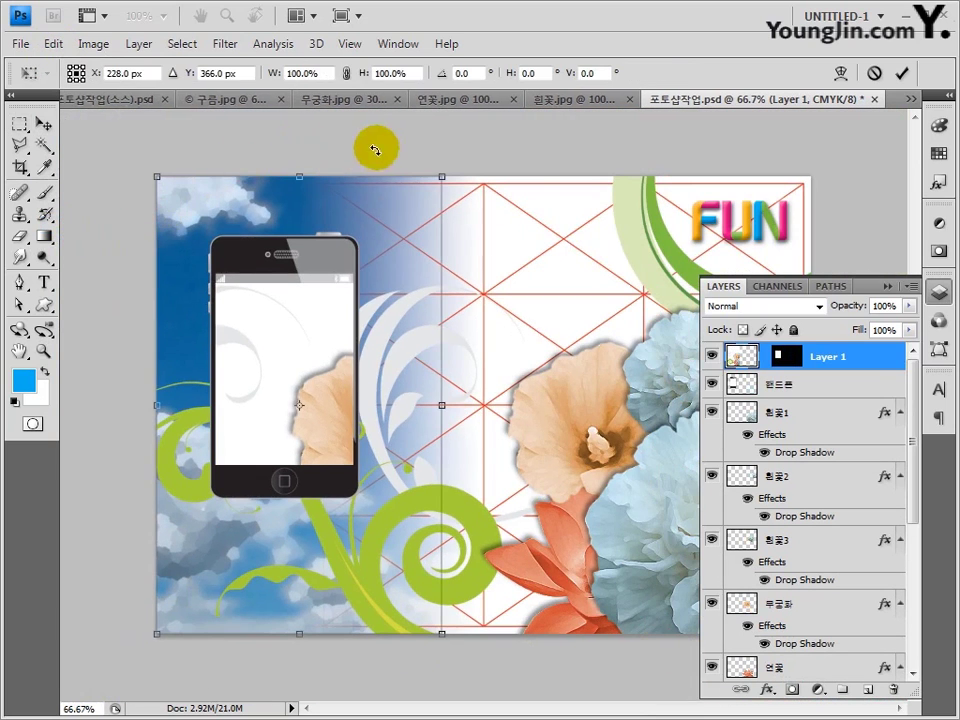
{"action": "left_click_drag", "start_coordinate": [408, 188], "coordinate": [371, 290]}
{"action": "left_click_drag", "start_coordinate": [158, 633], "coordinate": [258, 467]}
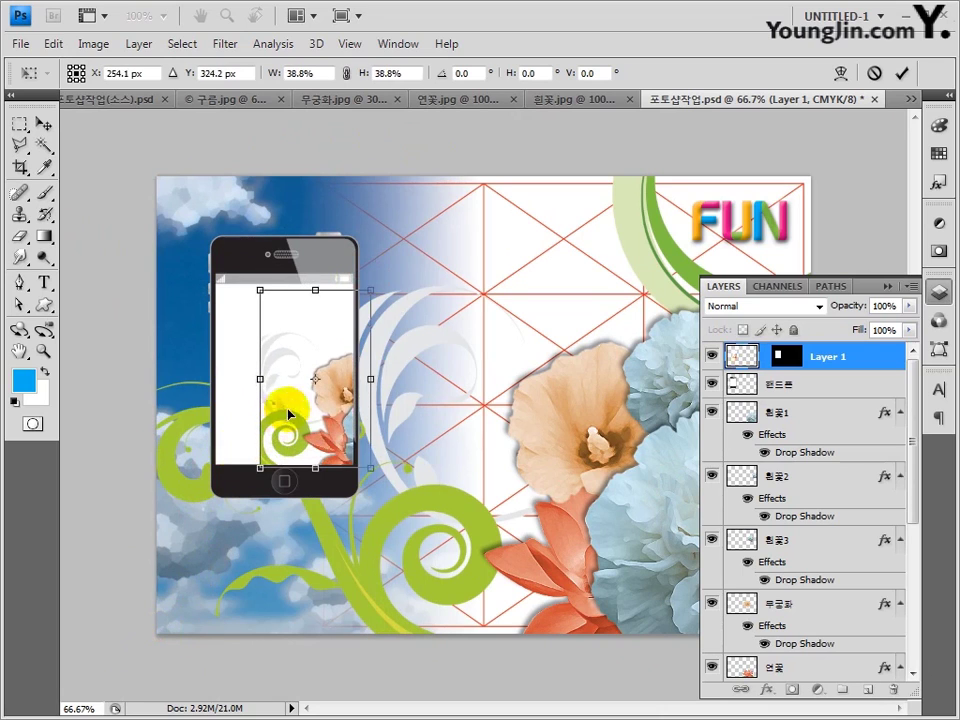
{"action": "left_click_drag", "start_coordinate": [279, 407], "coordinate": [242, 396]}
{"action": "left_click_drag", "start_coordinate": [324, 460], "coordinate": [325, 464]}
{"action": "left_click_drag", "start_coordinate": [328, 374], "coordinate": [357, 375]}
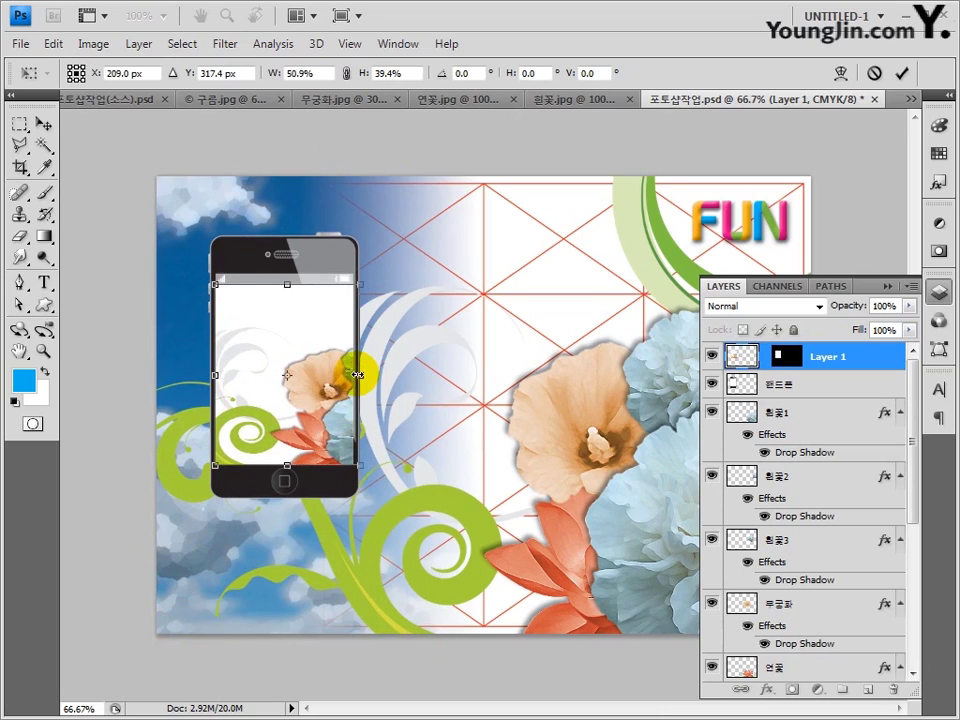
{"action": "left_click_drag", "start_coordinate": [357, 284], "coordinate": [371, 270]}
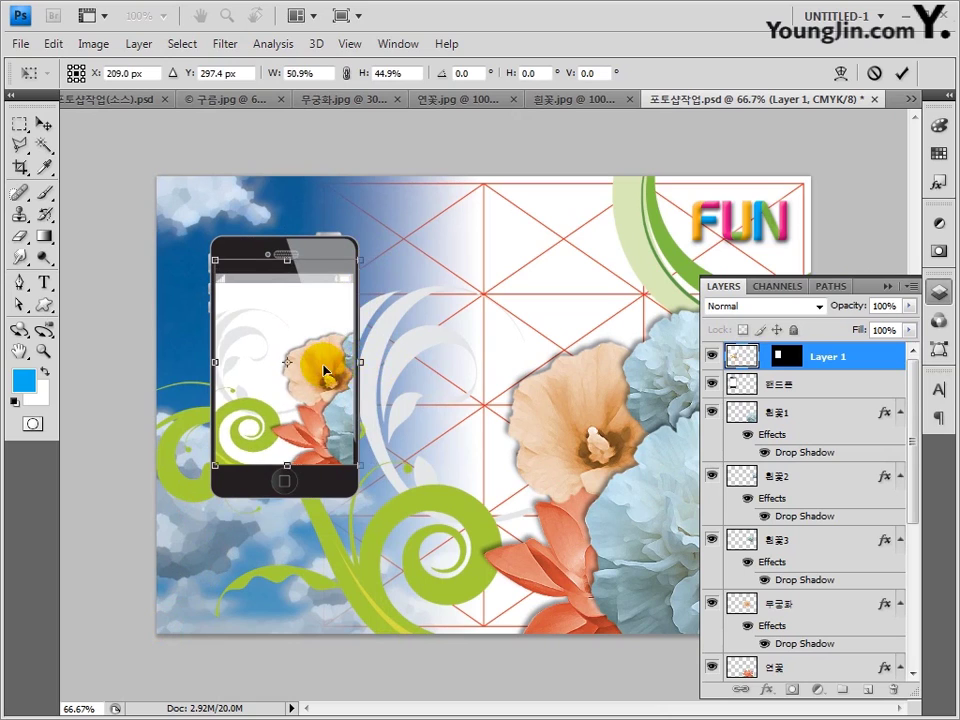
{"action": "left_click_drag", "start_coordinate": [326, 375], "coordinate": [333, 375]}
{"action": "key", "text": "Return"}
Step: Rename the pasted screen artwork layer 핸드폰화면
{"action": "type", "text": "m"}
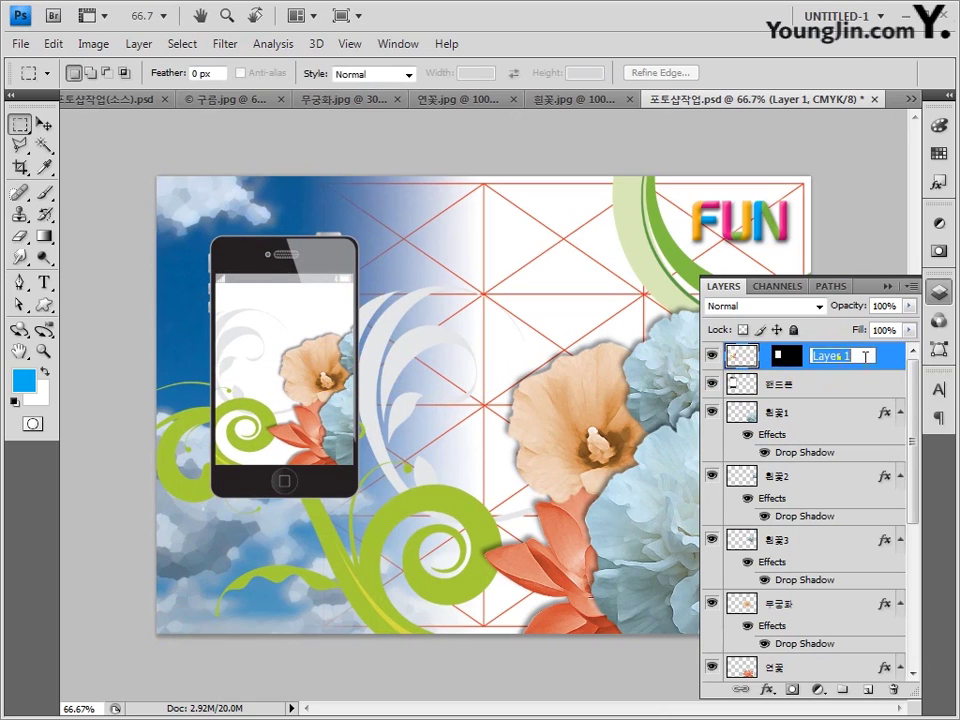
{"action": "type", "text": "핸드폰화면"}
{"action": "key", "text": "Return"}
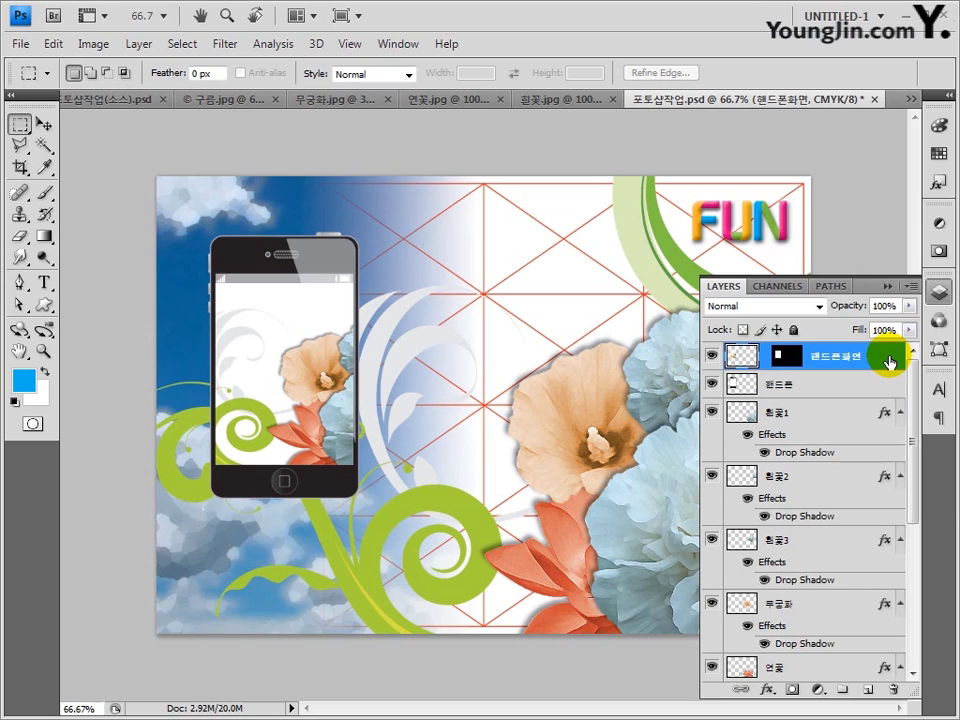
Step: Add an Inner Shadow to 핸드폰화면 with 60% opacity, 6 px distance, 8 px size and Use Global Light off
{"action": "double_click", "coordinate": [883, 363]}
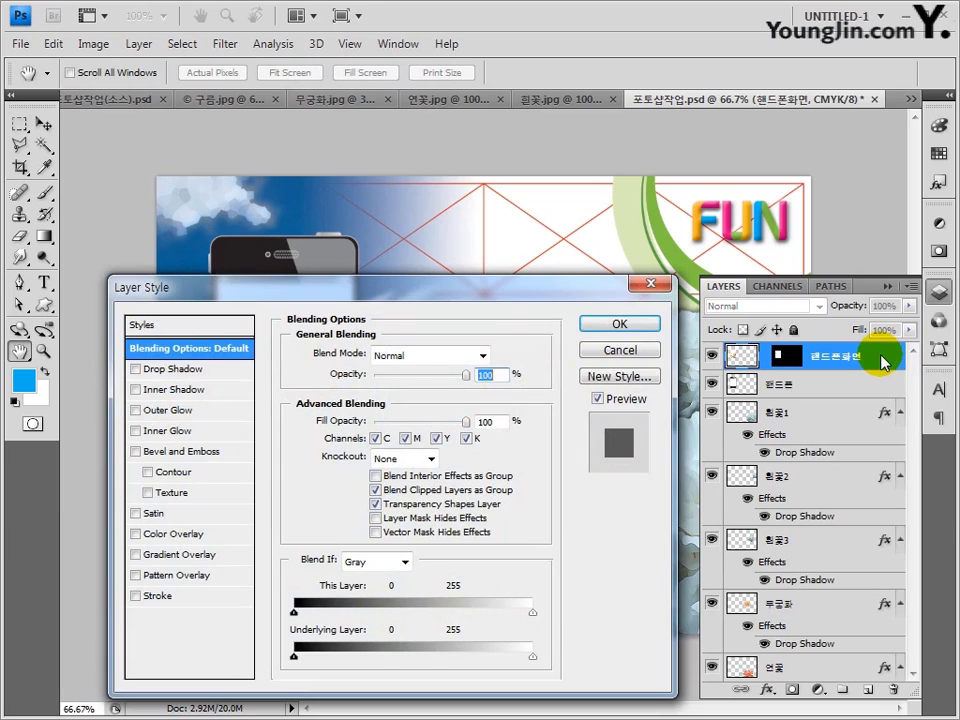
{"action": "left_click", "coordinate": [160, 389]}
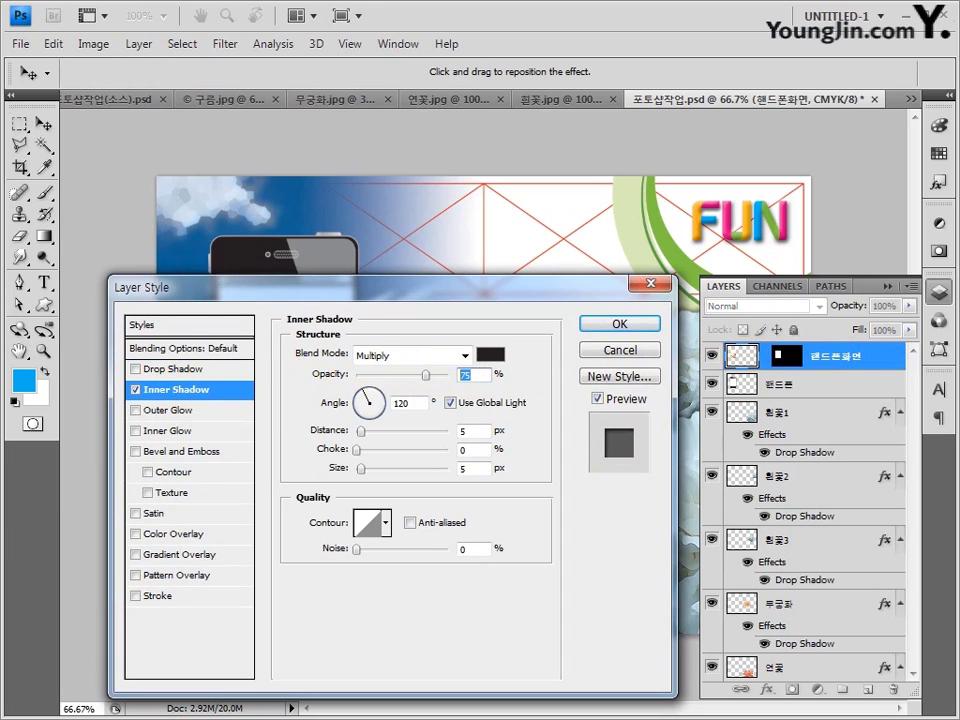
{"action": "type", "text": "60"}
{"action": "double_click", "coordinate": [463, 431]}
{"action": "type", "text": "6"}
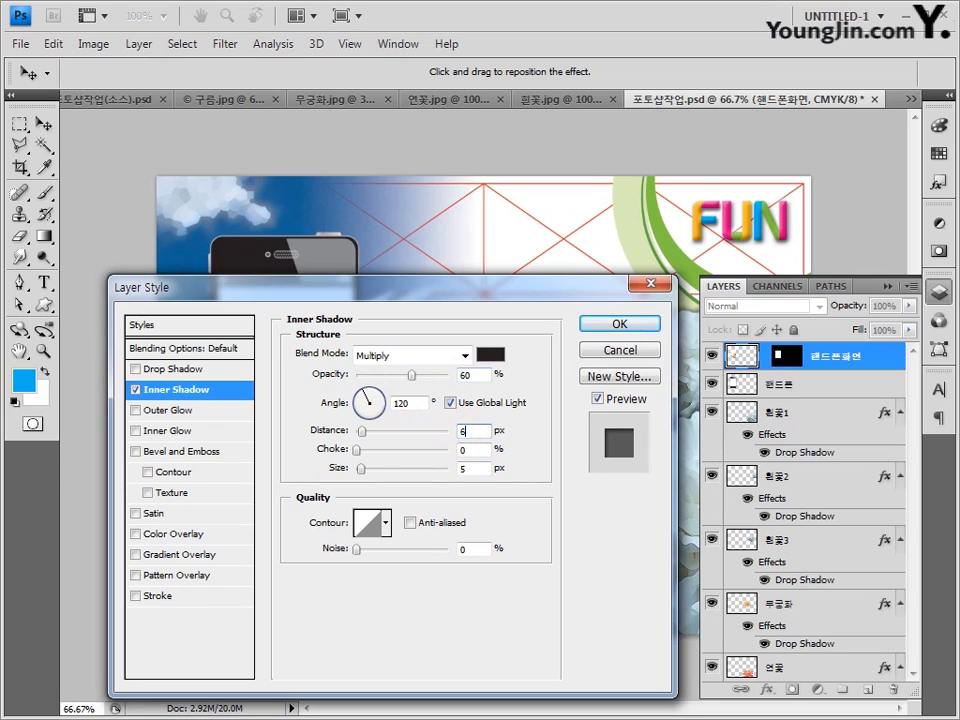
{"action": "double_click", "coordinate": [463, 468]}
{"action": "type", "text": "8"}
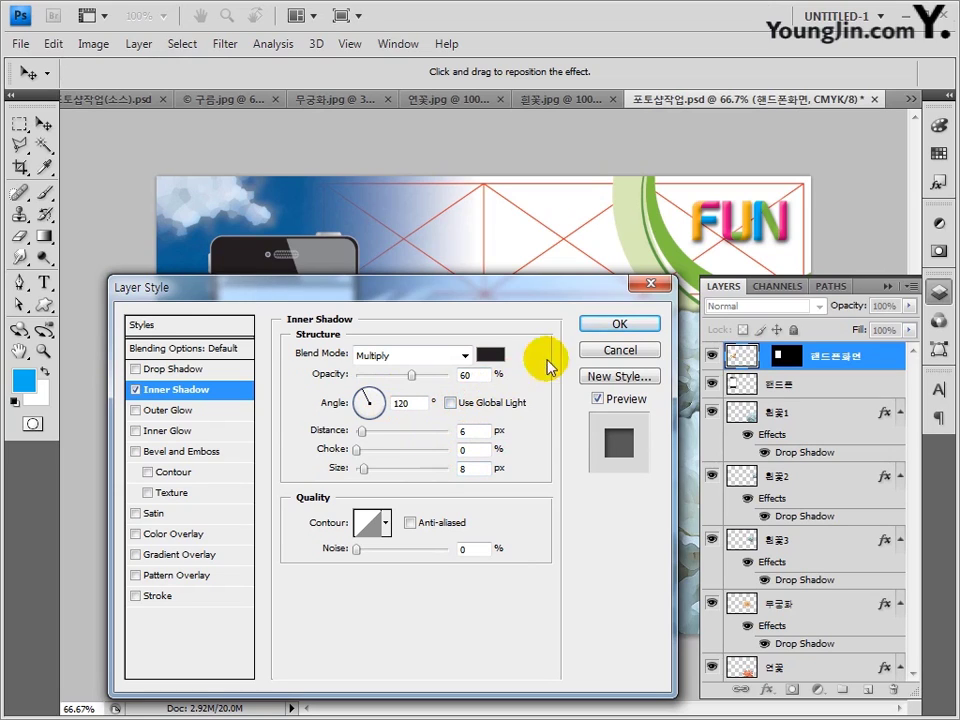
{"action": "left_click", "coordinate": [600, 323]}
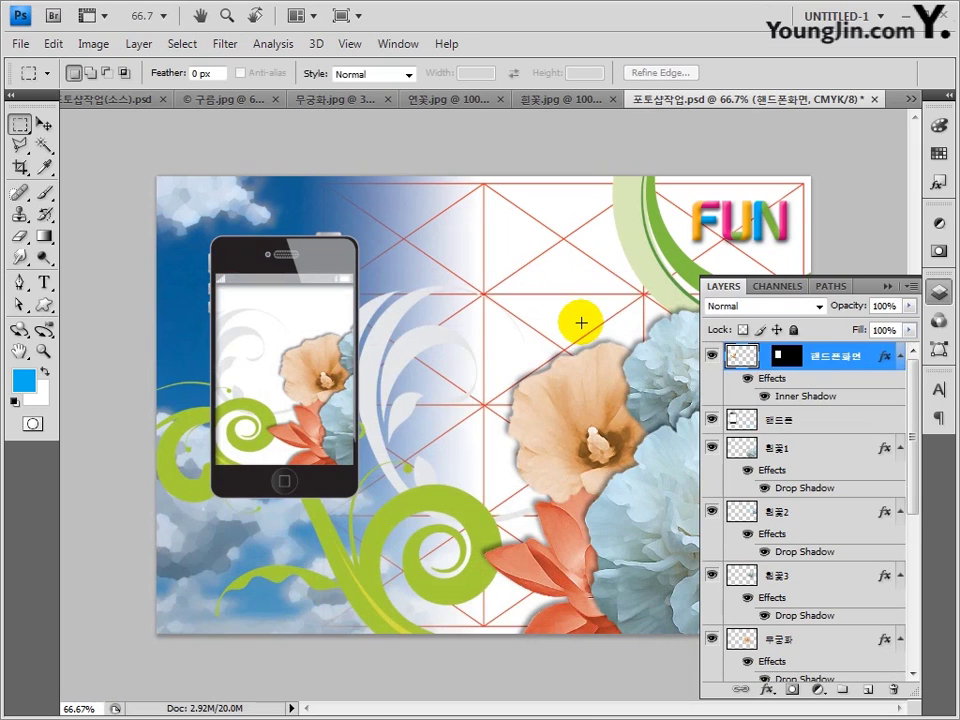
Step: Copy the FUN lettering from 일러스트작업.ai in Illustrator and paste it into 포토샵작업.psd in Photoshop as pixels
{"action": "key", "text": "alt+Tab"}
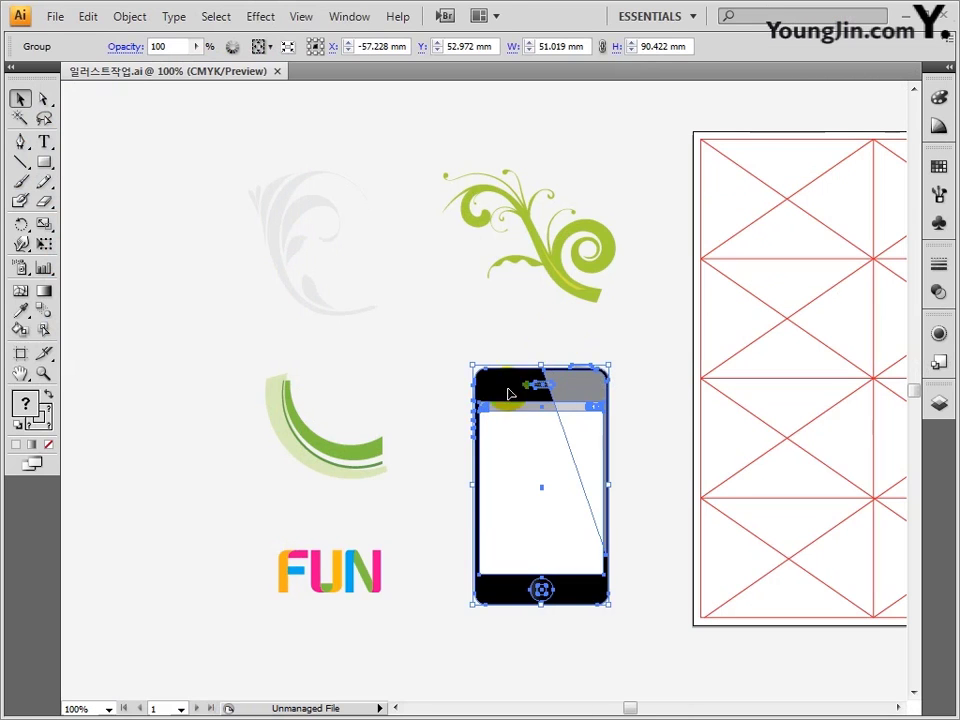
{"action": "left_click", "coordinate": [349, 580]}
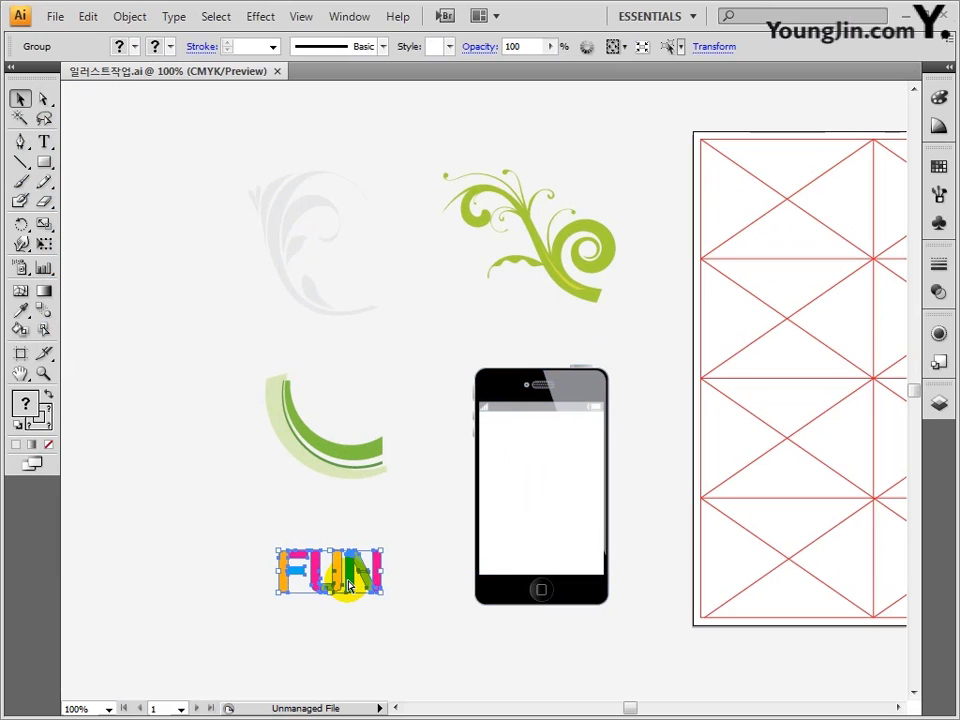
{"action": "key", "text": "alt+Tab"}
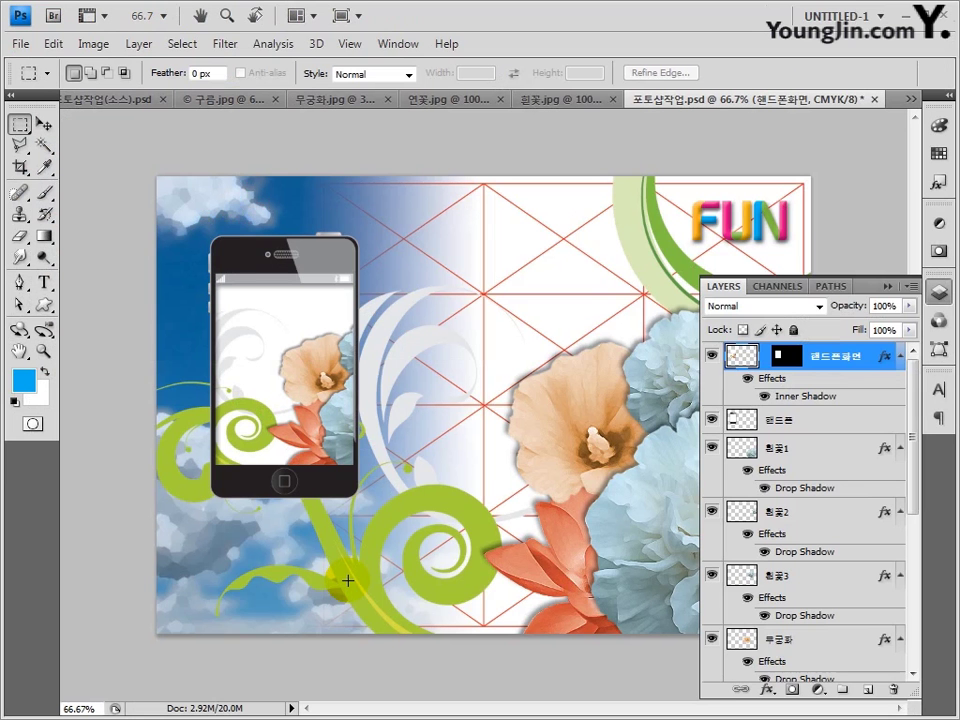
{"action": "key", "text": "ctrl+v"}
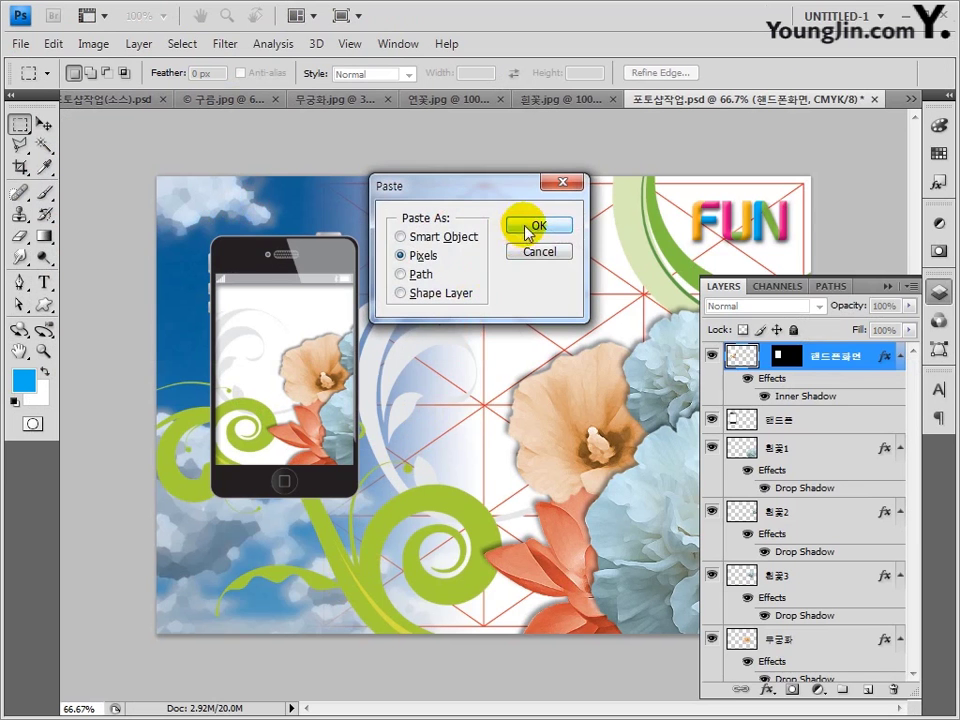
{"action": "left_click", "coordinate": [527, 222]}
Step: Move the pasted FUN lettering to the lower-left area of the composition and scale it down below the phone
{"action": "left_click_drag", "start_coordinate": [484, 408], "coordinate": [227, 581]}
{"action": "key", "text": "ctrl+plus"}
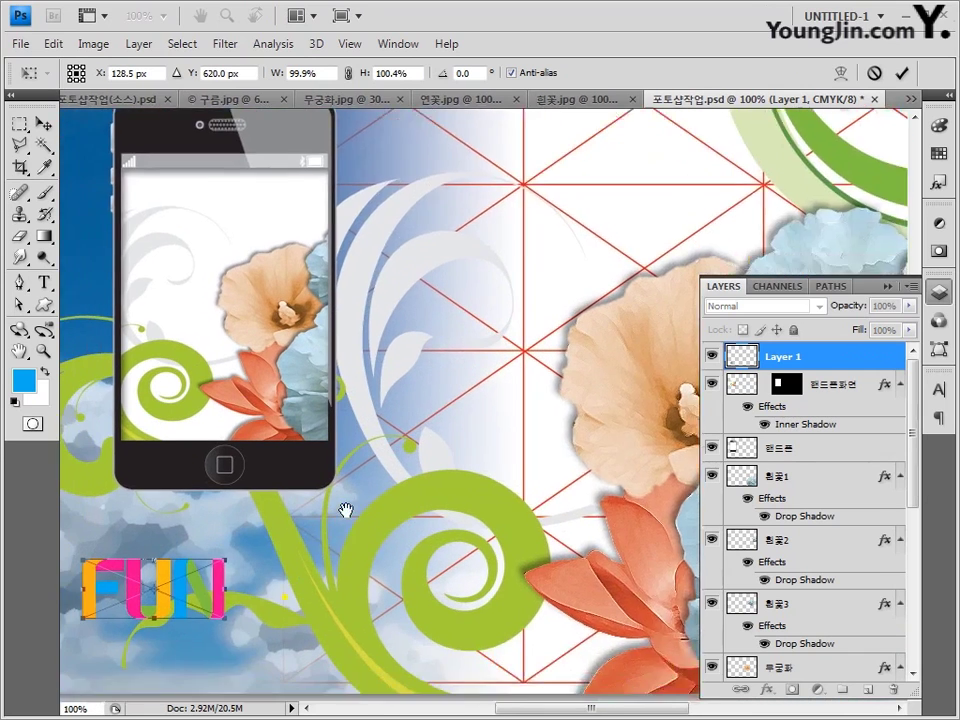
{"action": "left_click_drag", "start_coordinate": [343, 508], "coordinate": [420, 394]}
{"action": "left_click_drag", "start_coordinate": [358, 456], "coordinate": [305, 446]}
{"action": "key", "text": "Return"}
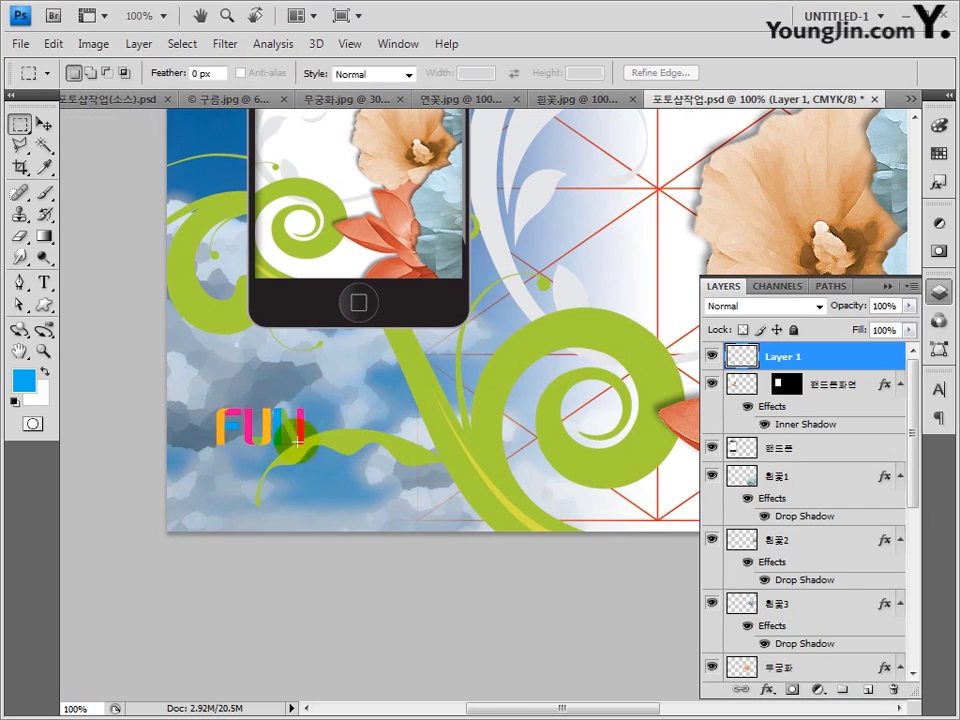
Step: Rename the pasted lettering layer FUN1
{"action": "double_click", "coordinate": [779, 360]}
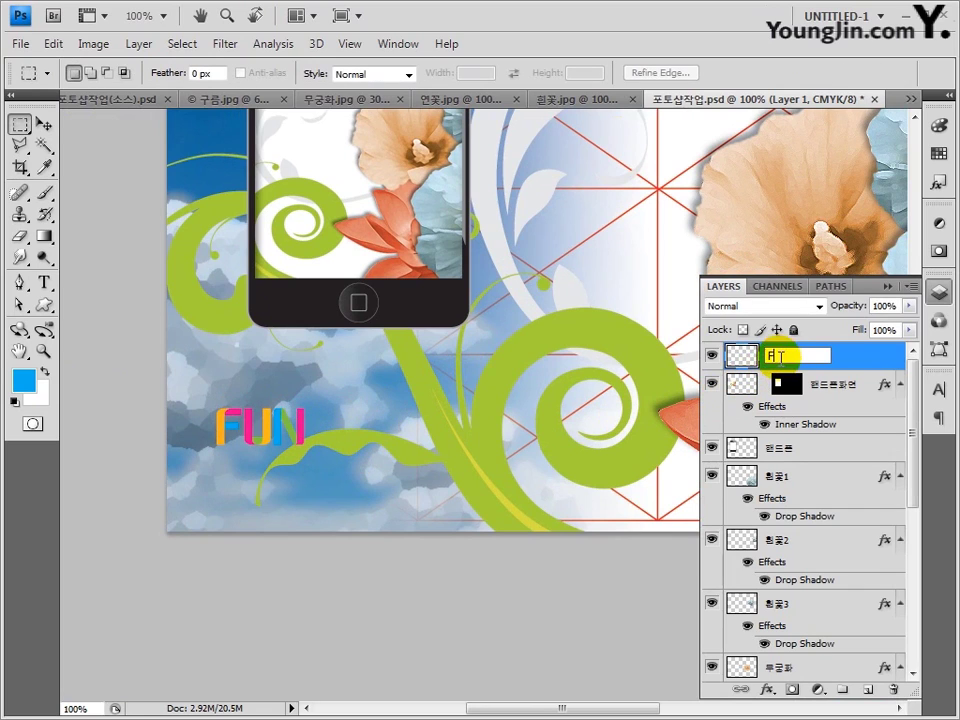
{"action": "type", "text": "FUN1"}
{"action": "key", "text": "Return"}
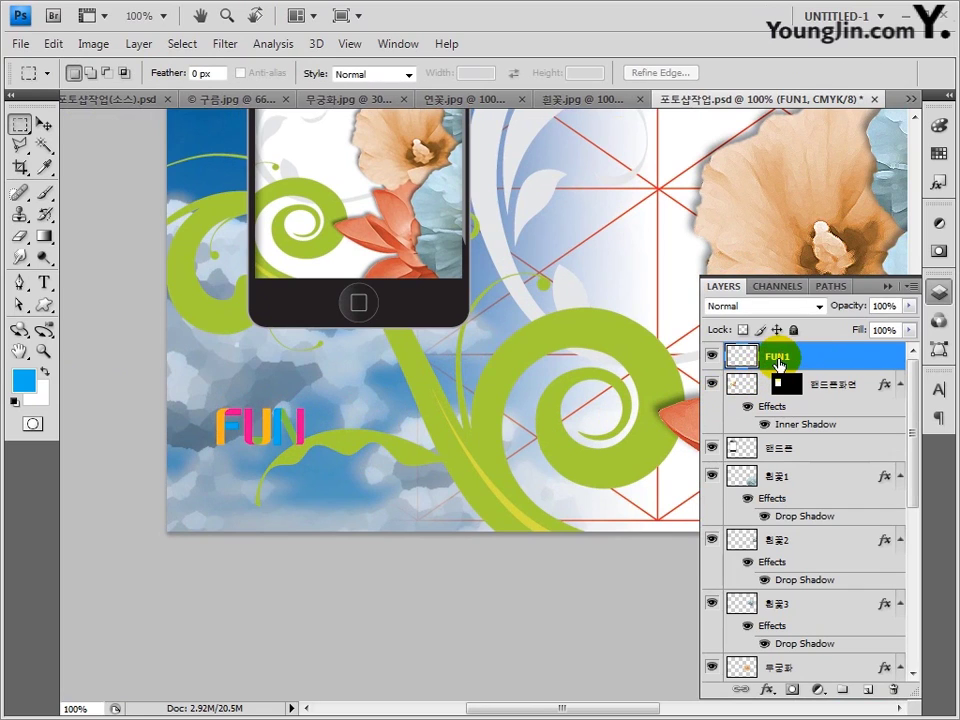
Step: Add the text TELECOM in Arial just below the small FUN lettering
{"action": "left_click", "coordinate": [43, 283]}
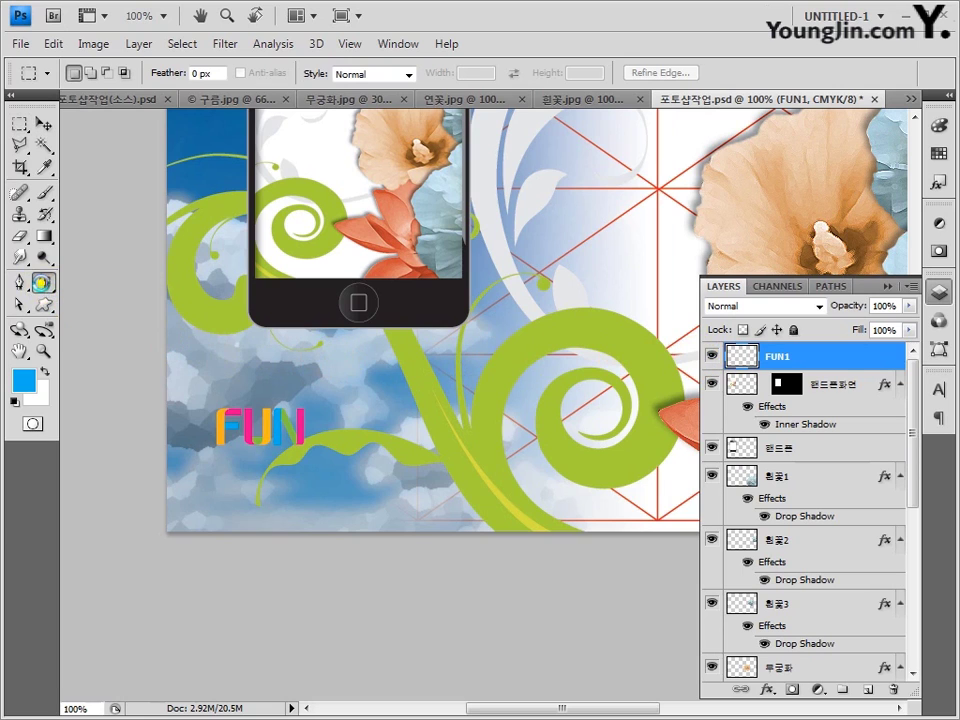
{"action": "left_click", "coordinate": [199, 73]}
{"action": "scroll", "coordinate": [401, 225], "scroll_direction": "down", "scroll_amount": 15}
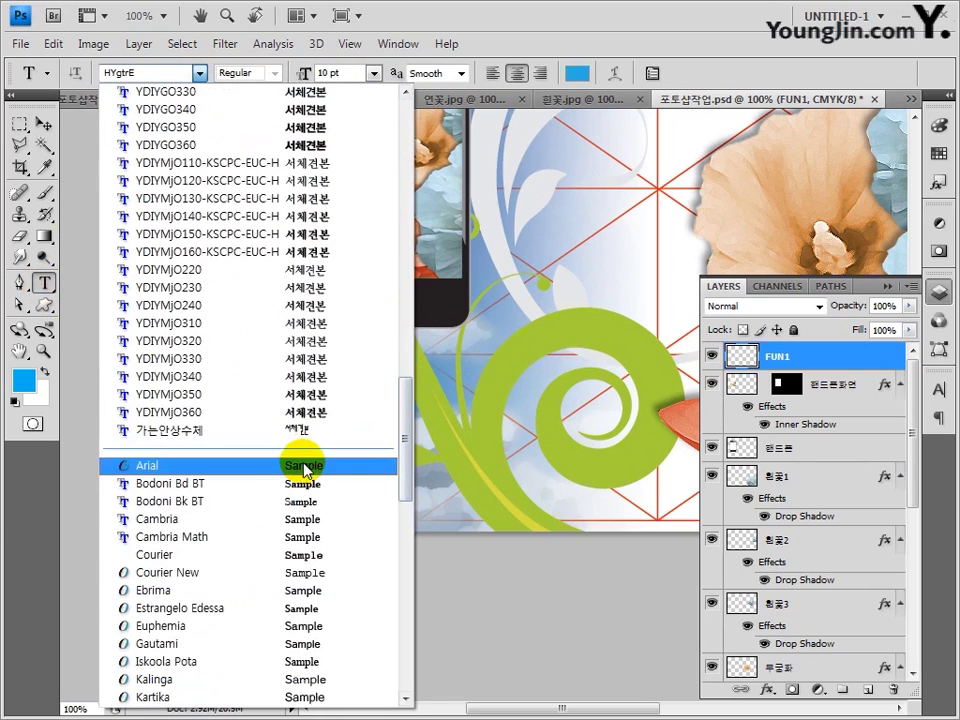
{"action": "left_click", "coordinate": [303, 467]}
{"action": "left_click", "coordinate": [221, 465]}
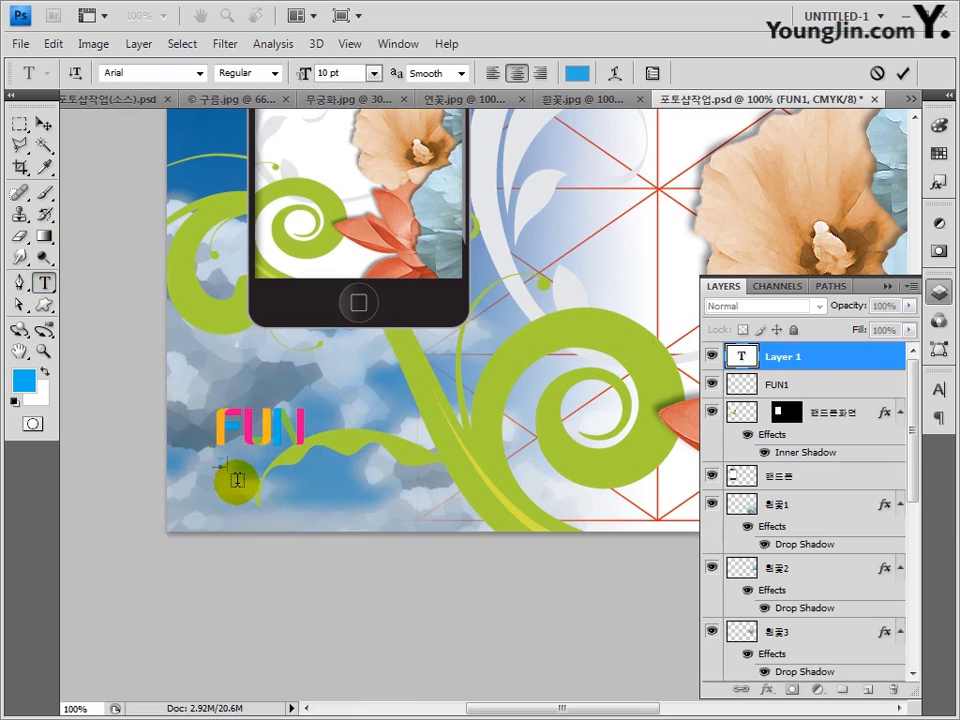
{"action": "left_click", "coordinate": [43, 122]}
Step: Colour the TELECOM text black and align its start with the left edge of the FUN lettering above
{"action": "key", "text": "ctrl+plus"}
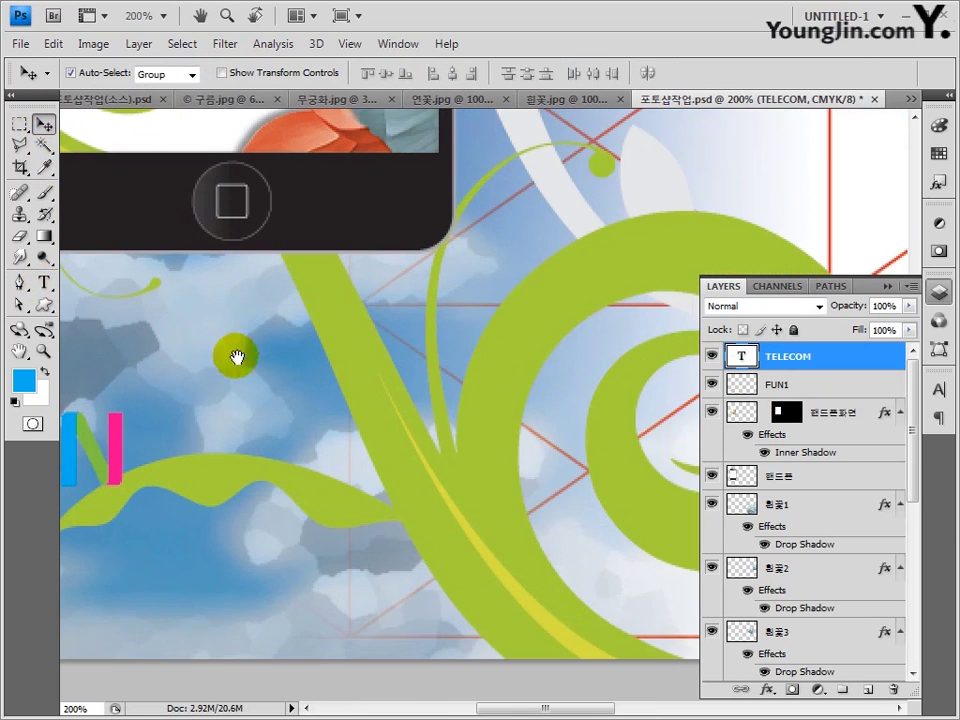
{"action": "left_click_drag", "start_coordinate": [234, 360], "coordinate": [495, 360]}
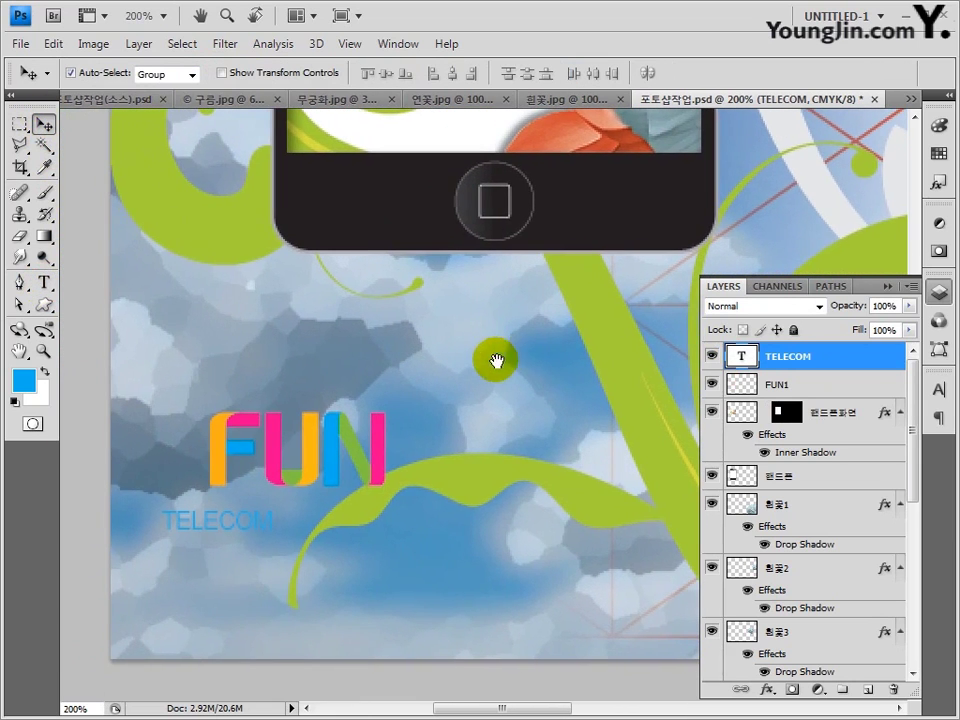
{"action": "left_click", "coordinate": [938, 383]}
{"action": "left_click", "coordinate": [873, 499]}
{"action": "left_click_drag", "start_coordinate": [230, 480], "coordinate": [157, 563]}
{"action": "left_click", "coordinate": [566, 316]}
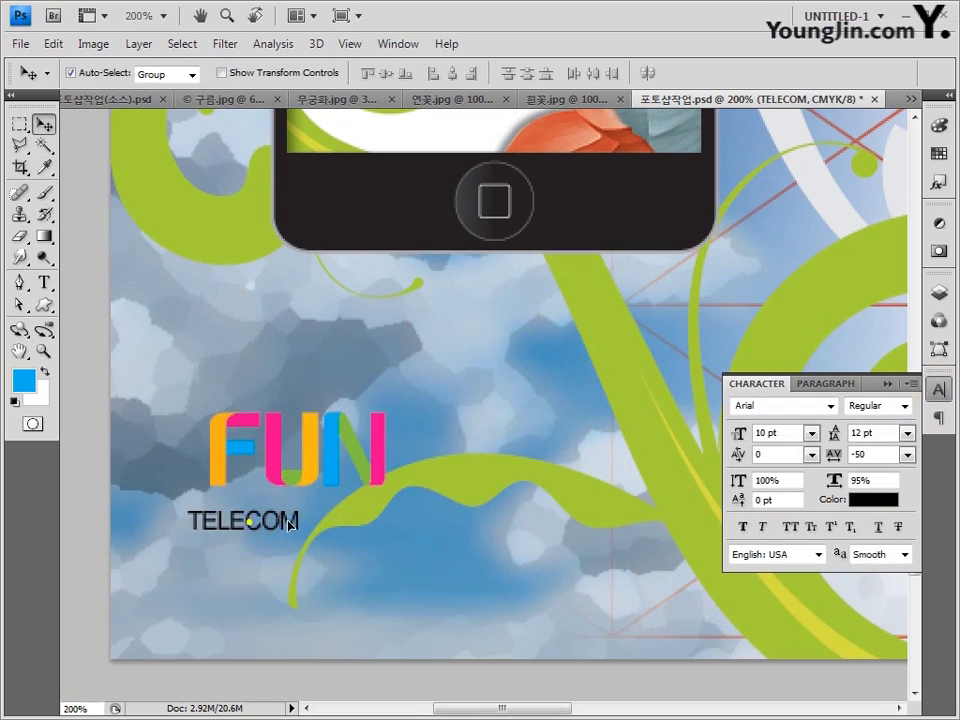
{"action": "left_click_drag", "start_coordinate": [295, 522], "coordinate": [295, 516]}
Step: Set the tracking of the TELECOM text to 850
{"action": "left_click", "coordinate": [878, 453]}
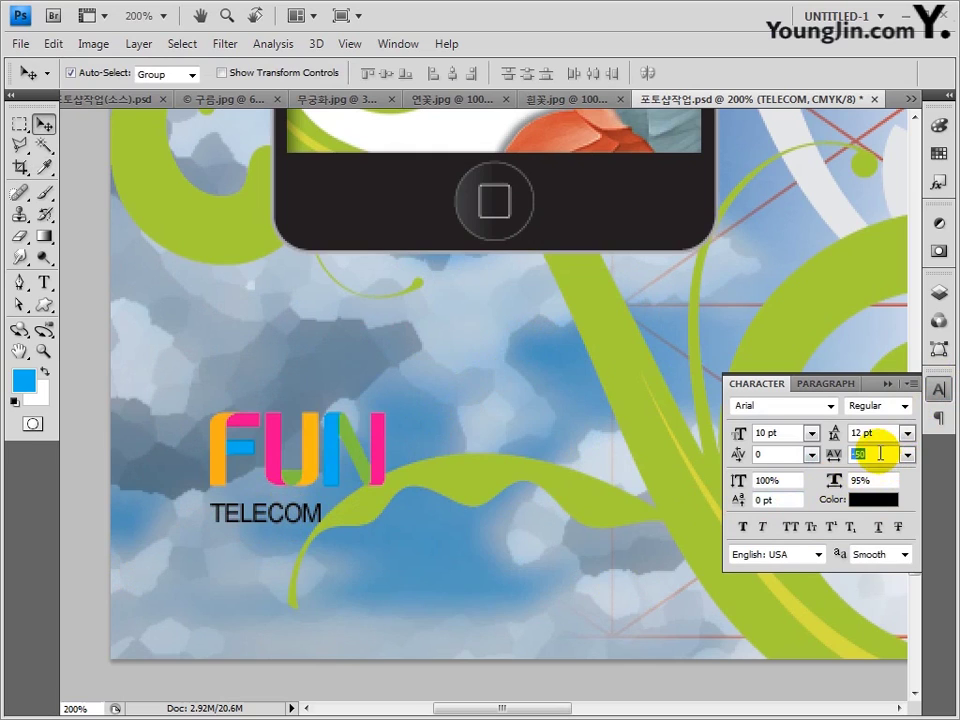
{"action": "type", "text": "850"}
{"action": "key", "text": "Return"}
Step: Scale the TELECOM text down to match the width of the FUN lettering and apply faux bold
{"action": "key", "text": "ctrl+t"}
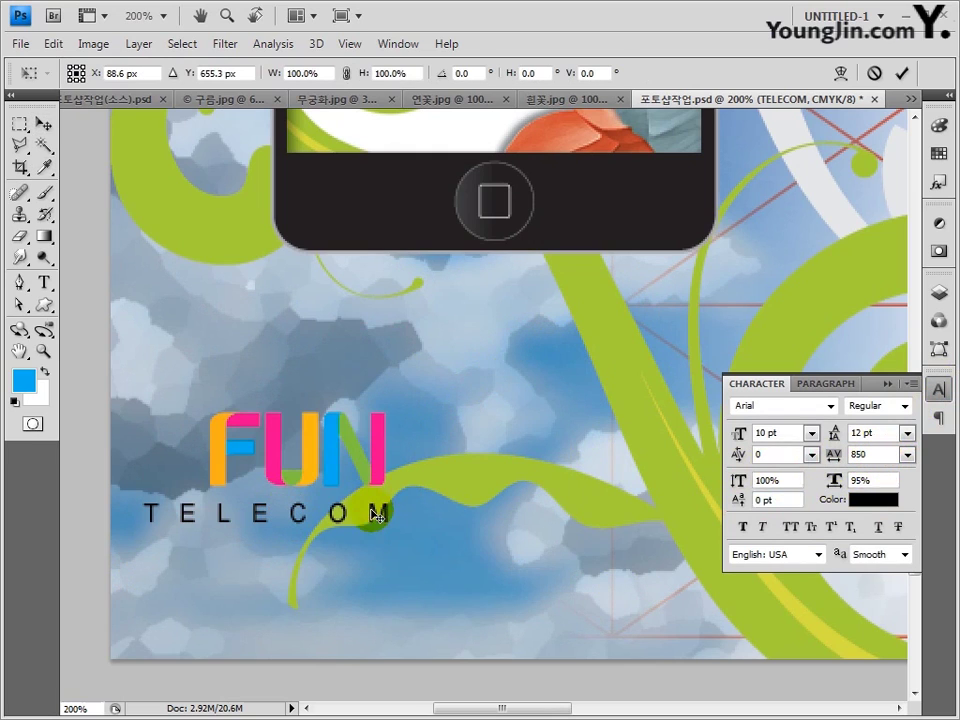
{"action": "left_click_drag", "start_coordinate": [147, 527], "coordinate": [209, 513]}
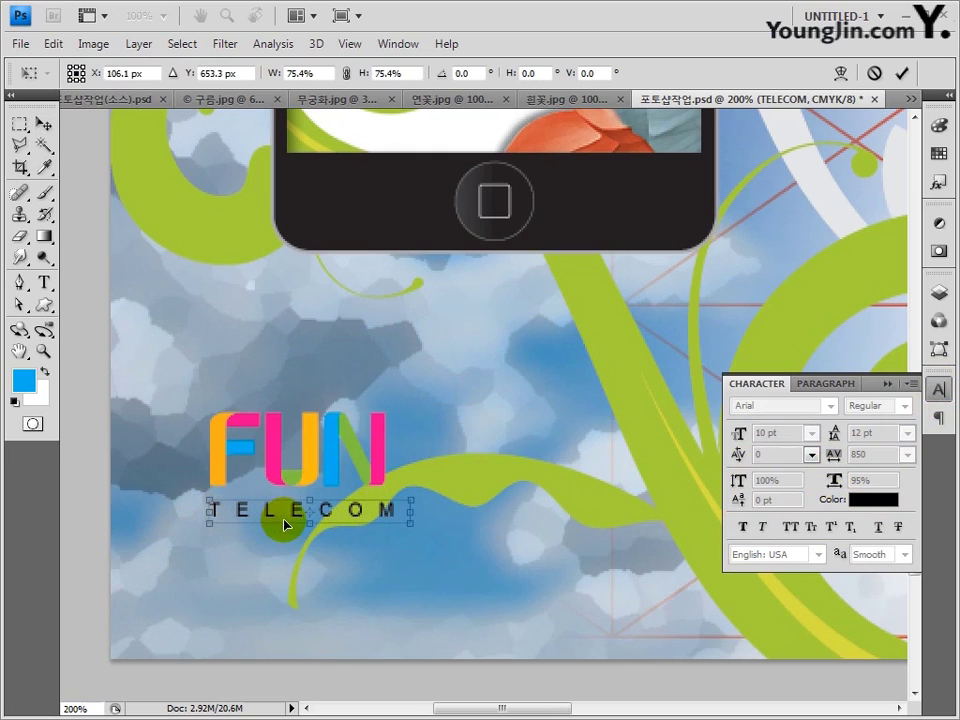
{"action": "left_click_drag", "start_coordinate": [410, 522], "coordinate": [405, 521]}
{"action": "key", "text": "Return"}
{"action": "key", "text": "ctrl+t"}
{"action": "key", "text": "Return"}
Step: Duplicate the TELECOM and FUN1 layers together
{"action": "key", "text": "ctrl+minus"}
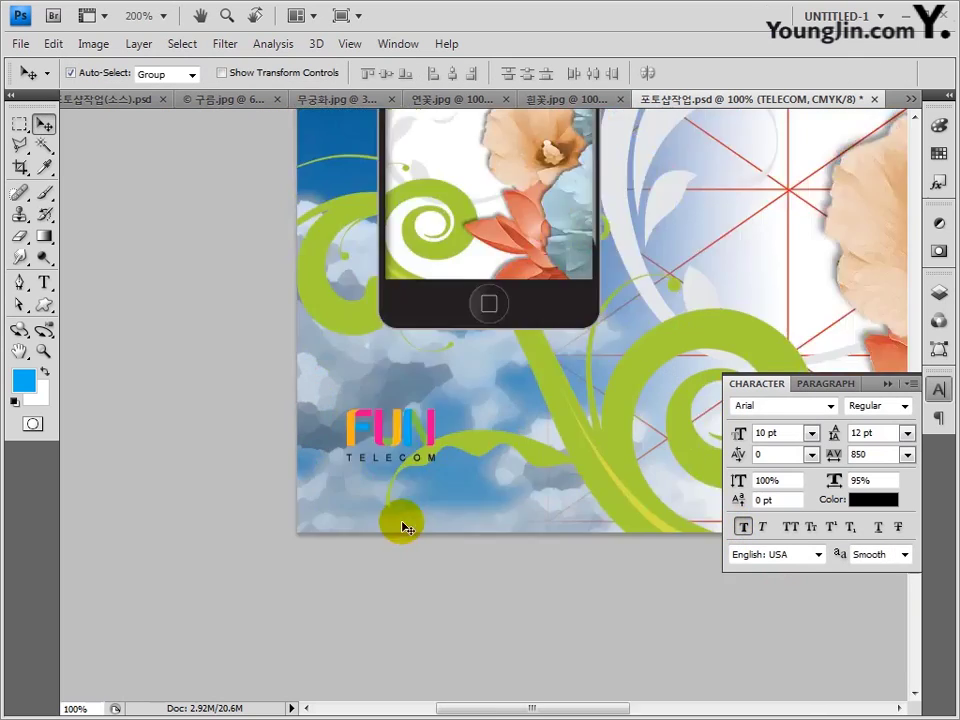
{"action": "key", "text": "ctrl+minus"}
{"action": "left_click", "coordinate": [938, 292]}
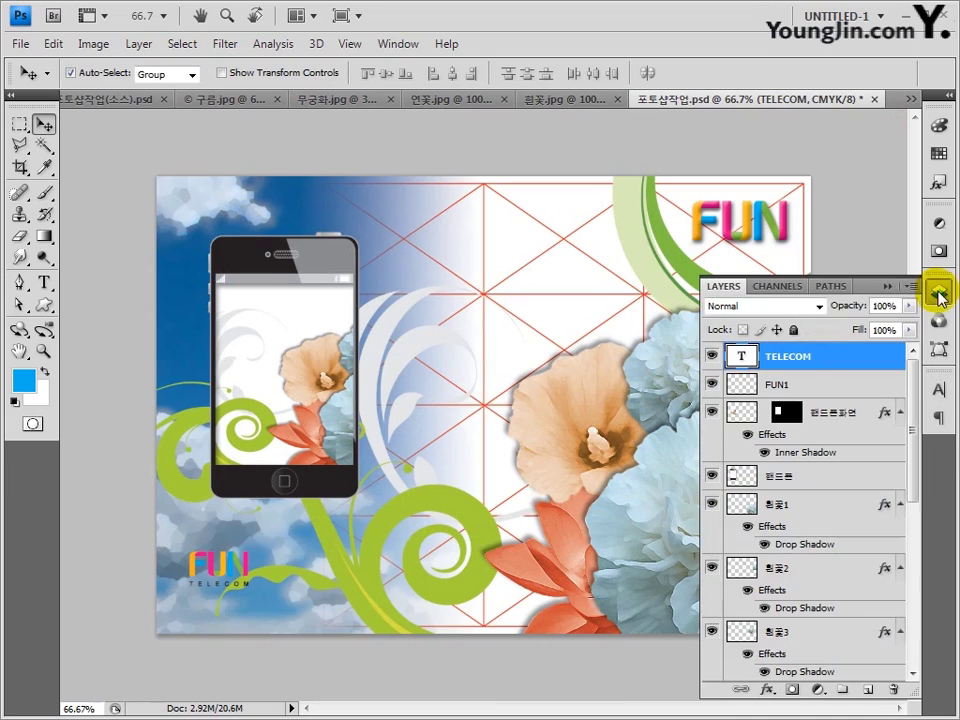
{"action": "left_click", "coordinate": [795, 384], "text": "shift"}
{"action": "left_click_drag", "start_coordinate": [810, 383], "coordinate": [867, 686]}
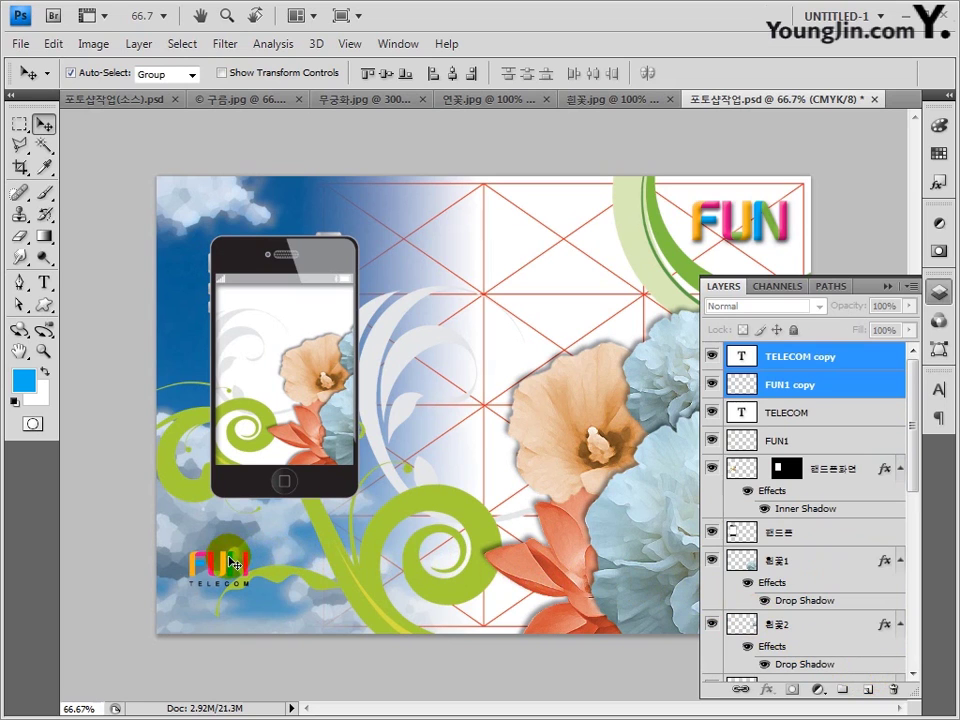
Step: Move the copied FUN TELECOM logo to the upper-left part of the phone screen and scale it down slightly
{"action": "left_click_drag", "start_coordinate": [232, 563], "coordinate": [268, 355]}
{"action": "key", "text": "ctrl+plus"}
{"action": "key", "text": "ctrl+t"}
{"action": "key", "text": "Return"}
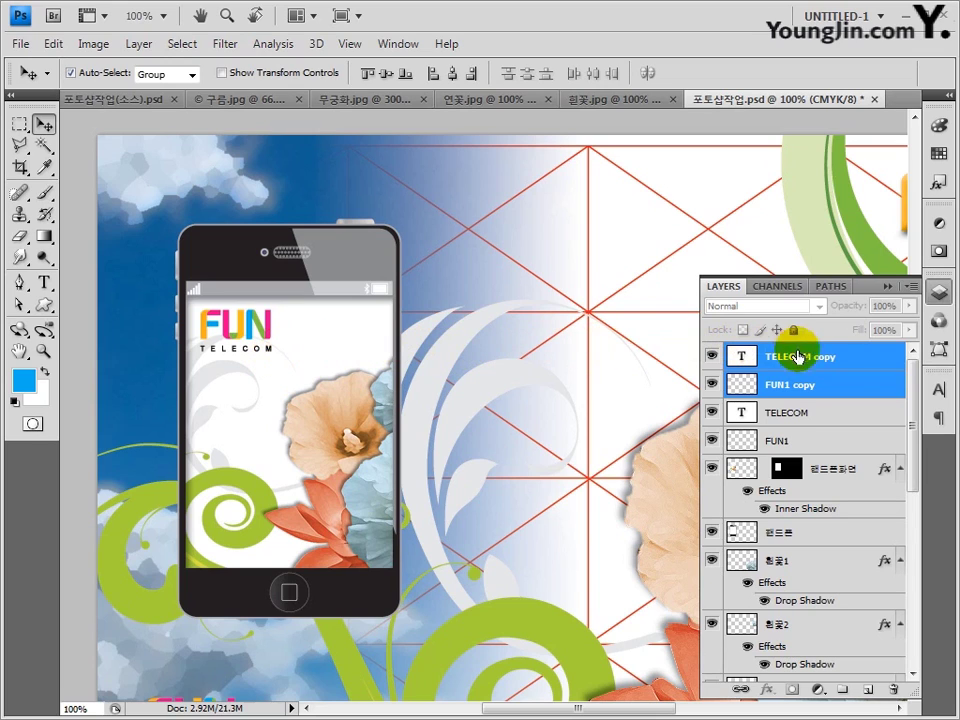
Step: Merge the two copied logo layers and rename the merged layer TELECOM 2
{"action": "key", "text": "ctrl+e"}
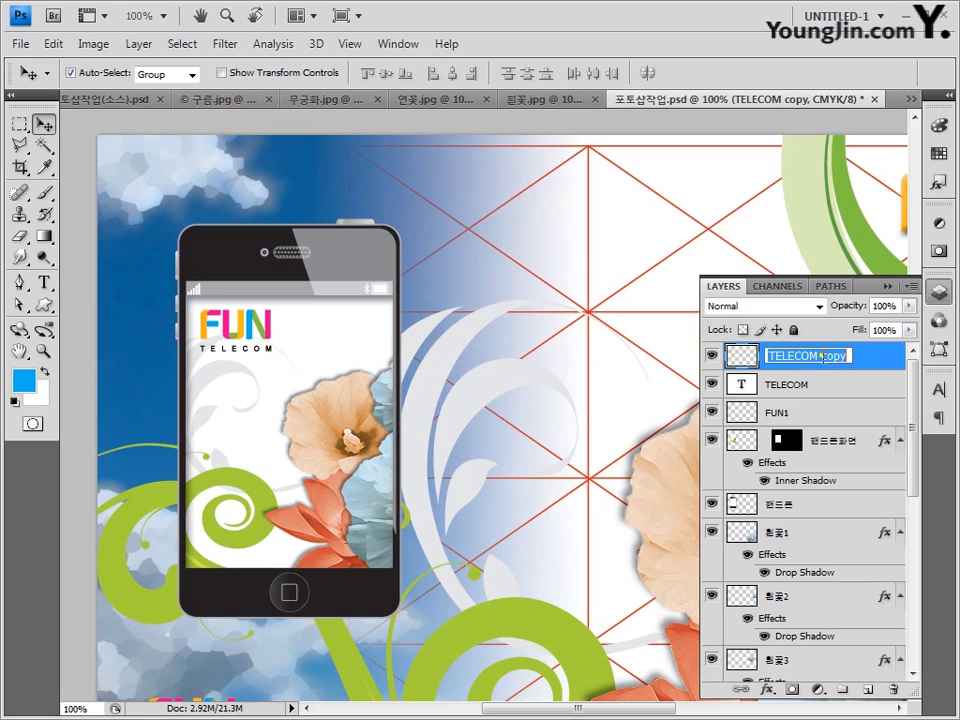
{"action": "left_click_drag", "start_coordinate": [820, 356], "coordinate": [866, 362]}
{"action": "type", "text": "2"}
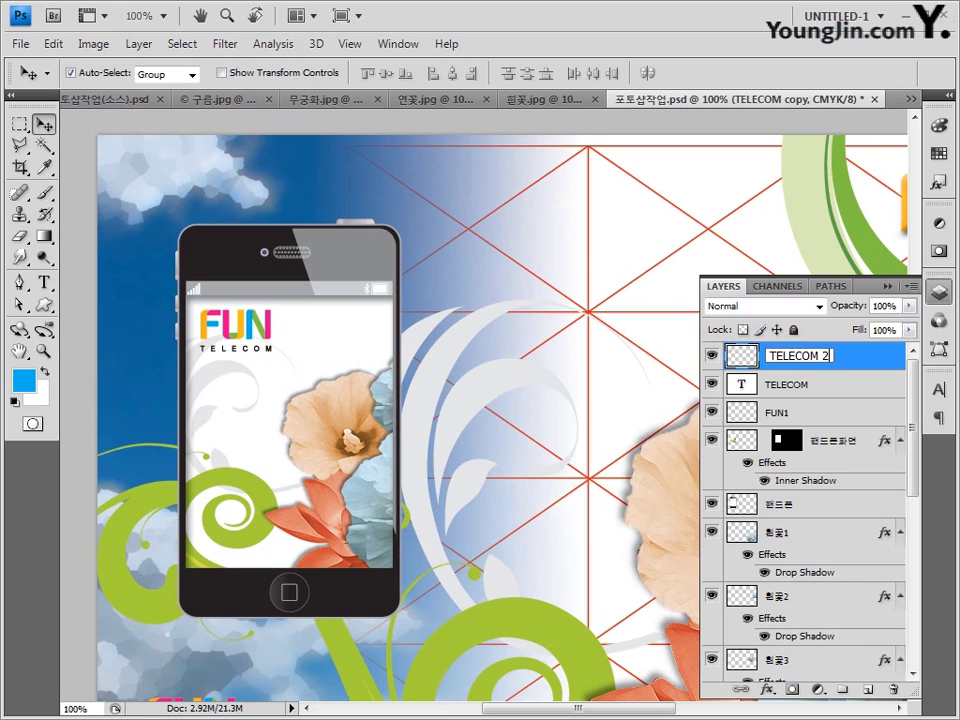
{"action": "left_click", "coordinate": [866, 362]}
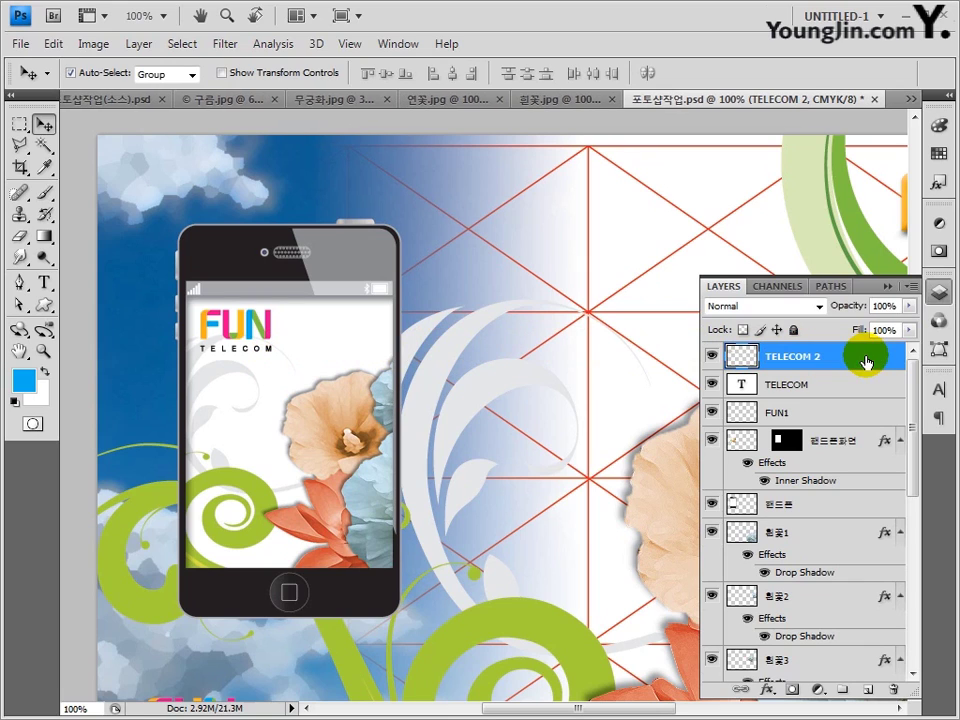
Step: Duplicate TELECOM 2 and place the copy at the phone's upper-right corner, scaled to about 59%
{"action": "key", "text": "ctrl+j"}
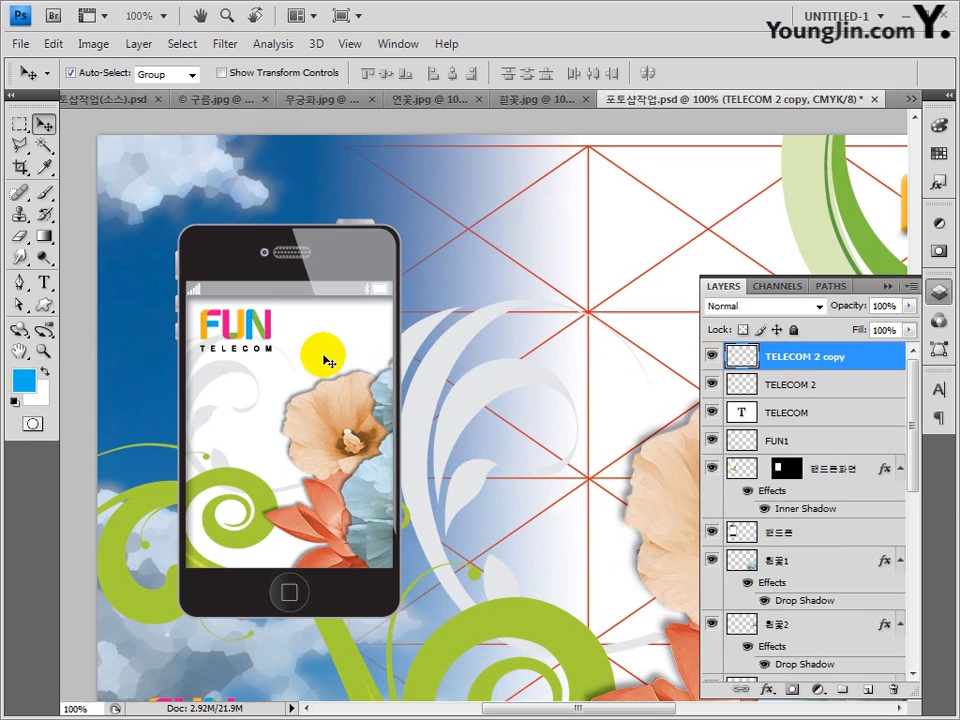
{"action": "left_click_drag", "start_coordinate": [250, 330], "coordinate": [370, 262]}
{"action": "key", "text": "ctrl+t"}
{"action": "left_click_drag", "start_coordinate": [316, 279], "coordinate": [346, 264]}
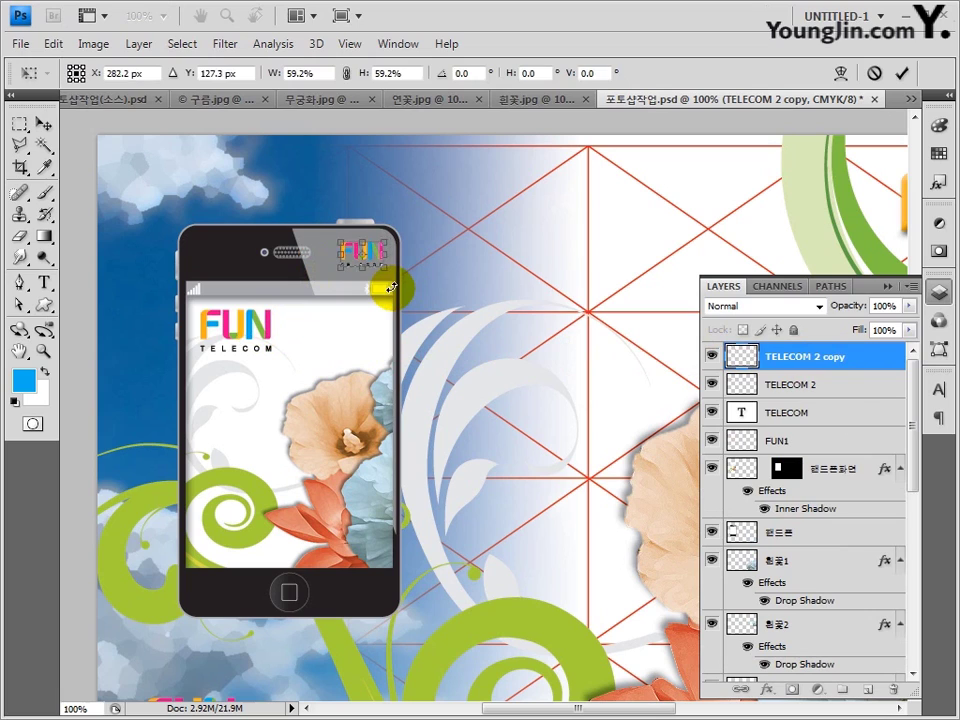
{"action": "key", "text": "Return"}
Step: Rename the duplicated logo layer TELECOM 3
{"action": "double_click", "coordinate": [840, 357]}
{"action": "type", "text": "TELECOM 3"}
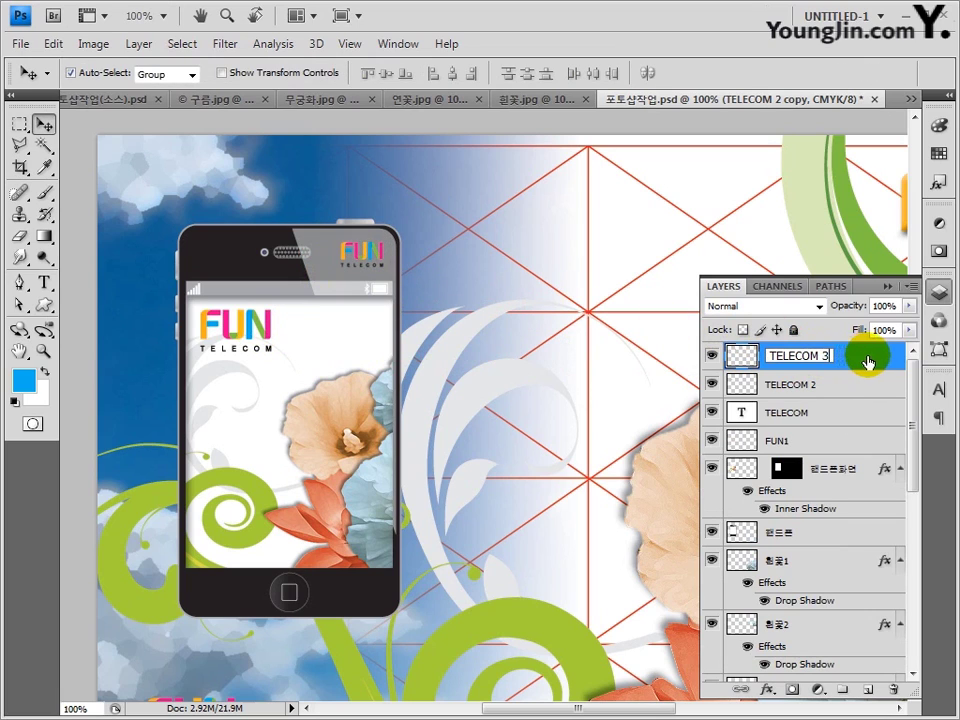
{"action": "left_click", "coordinate": [867, 362]}
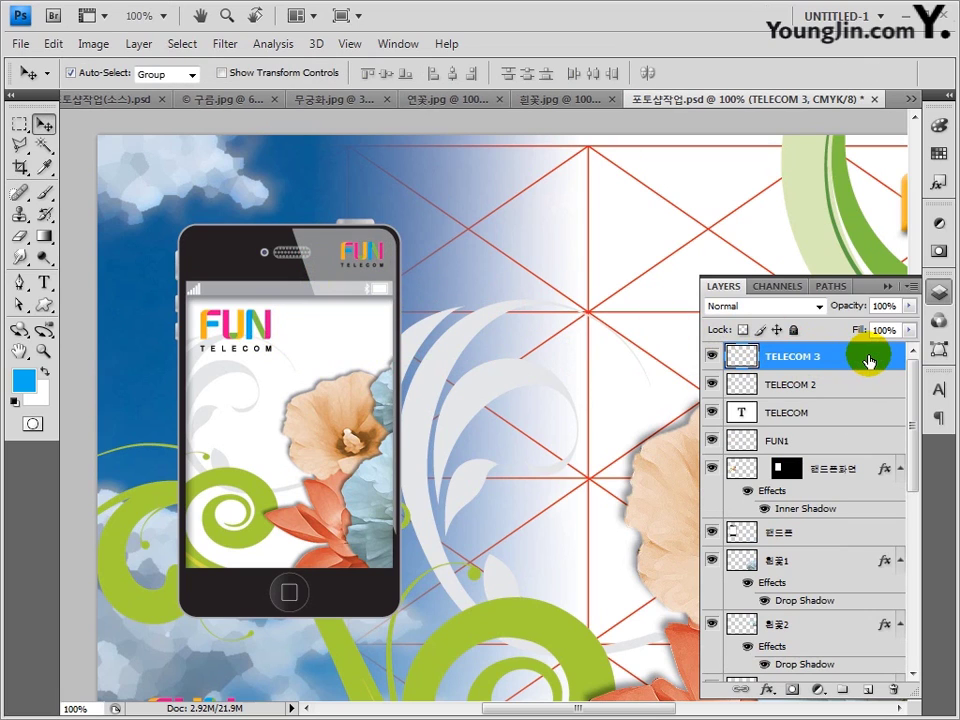
Step: Turn the TELECOM 3 logo white using Hue/Saturation with Colorize on and Lightness at +100
{"action": "key", "text": "ctrl+u"}
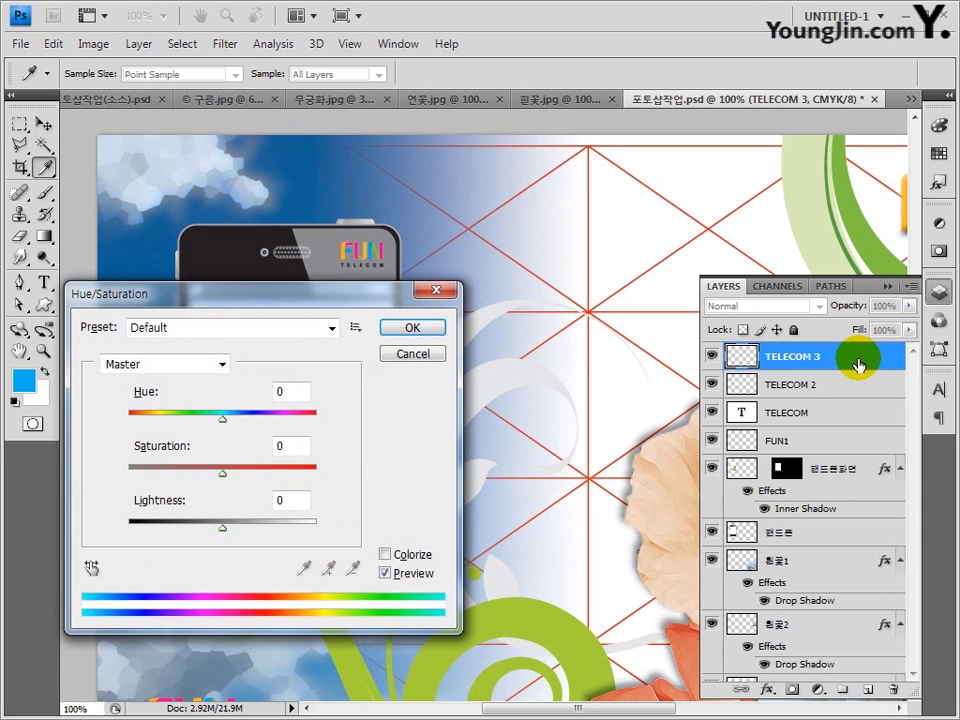
{"action": "left_click", "coordinate": [385, 554]}
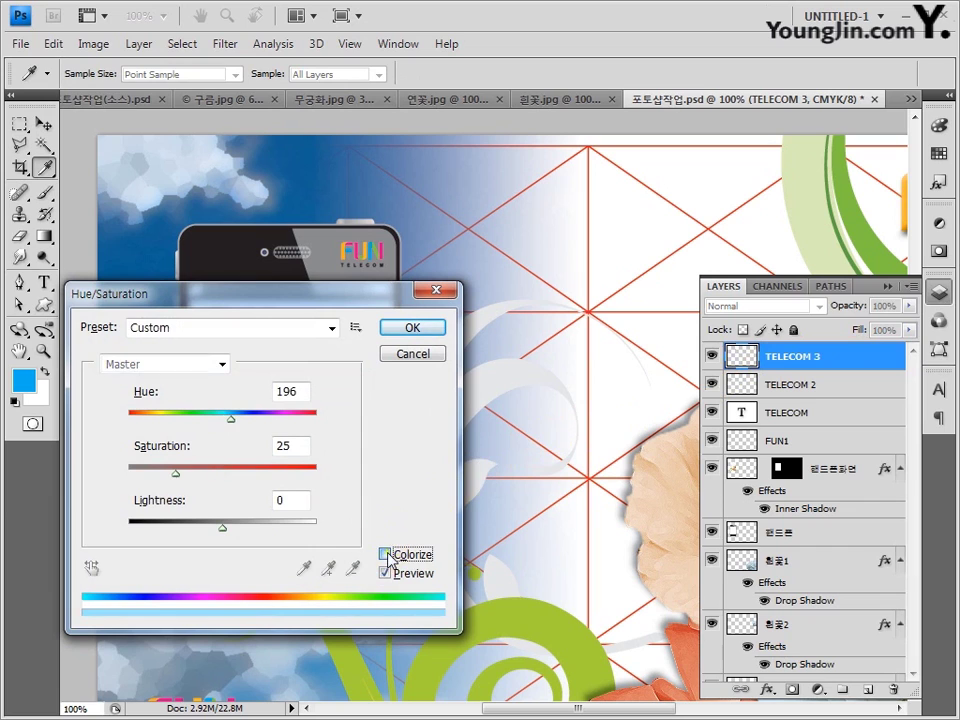
{"action": "left_click_drag", "start_coordinate": [221, 527], "coordinate": [343, 536]}
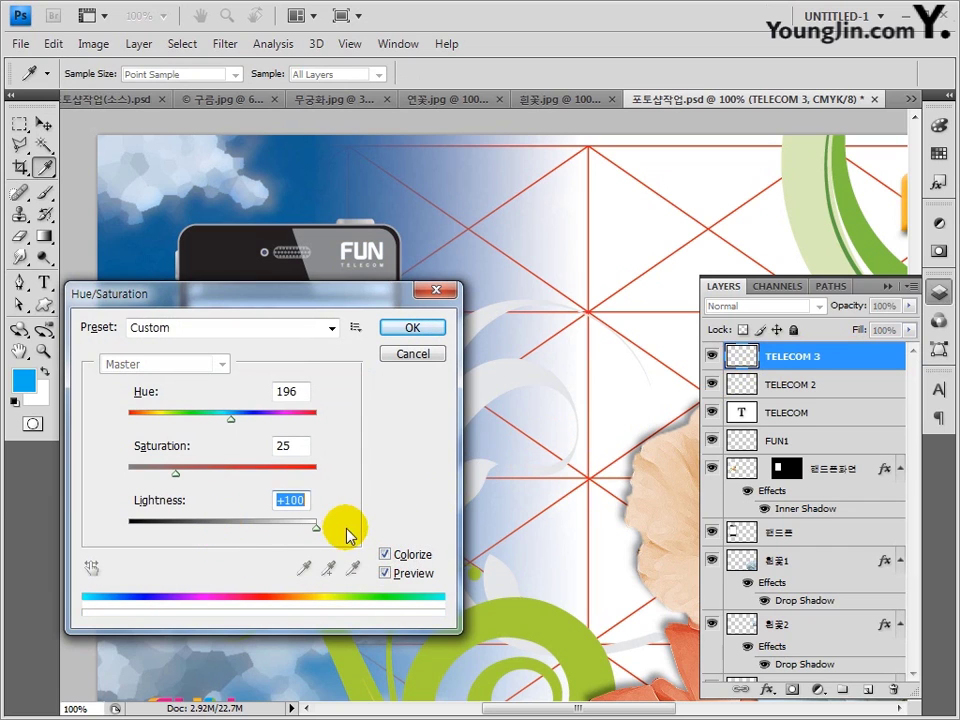
{"action": "left_click", "coordinate": [409, 328]}
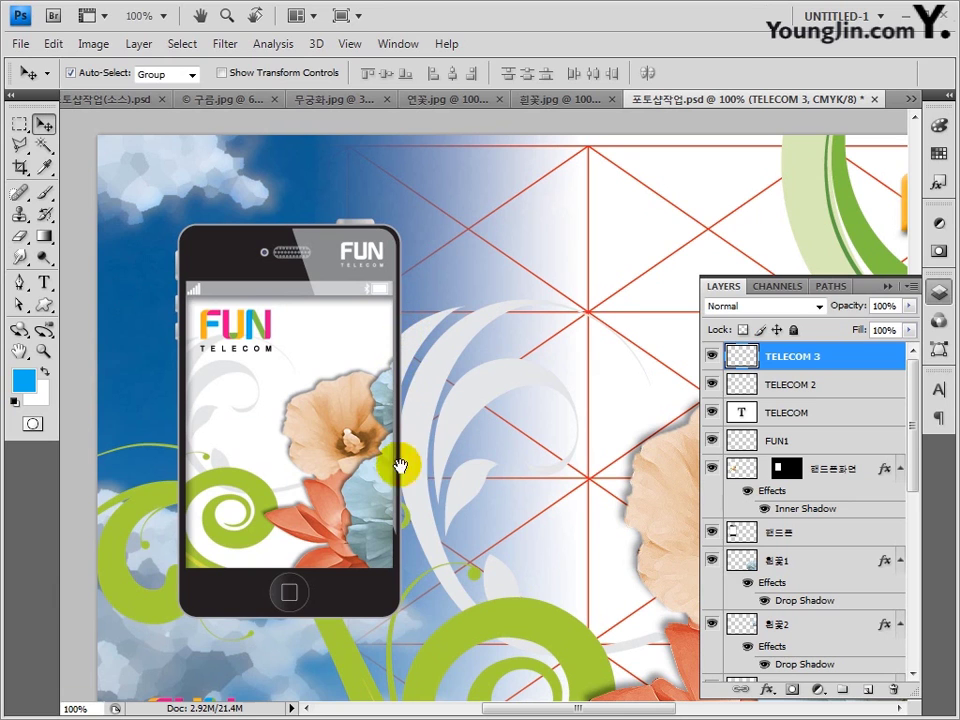
Step: Add a Stroke layer style to the FUN1 layer
{"action": "left_click_drag", "start_coordinate": [396, 467], "coordinate": [444, 374]}
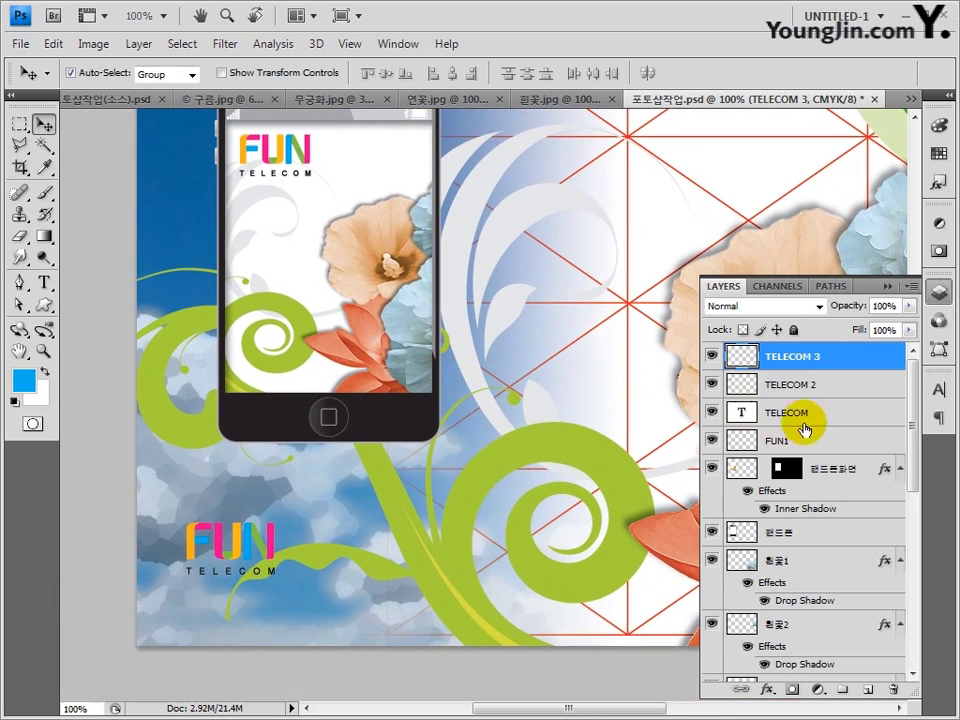
{"action": "double_click", "coordinate": [851, 443]}
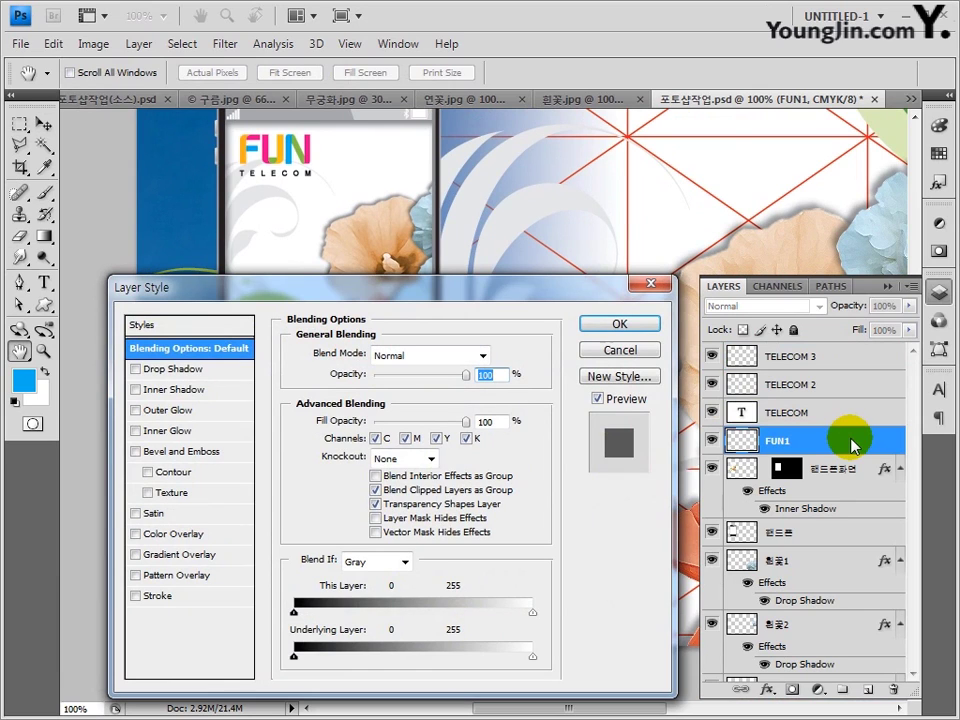
{"action": "left_click", "coordinate": [157, 597]}
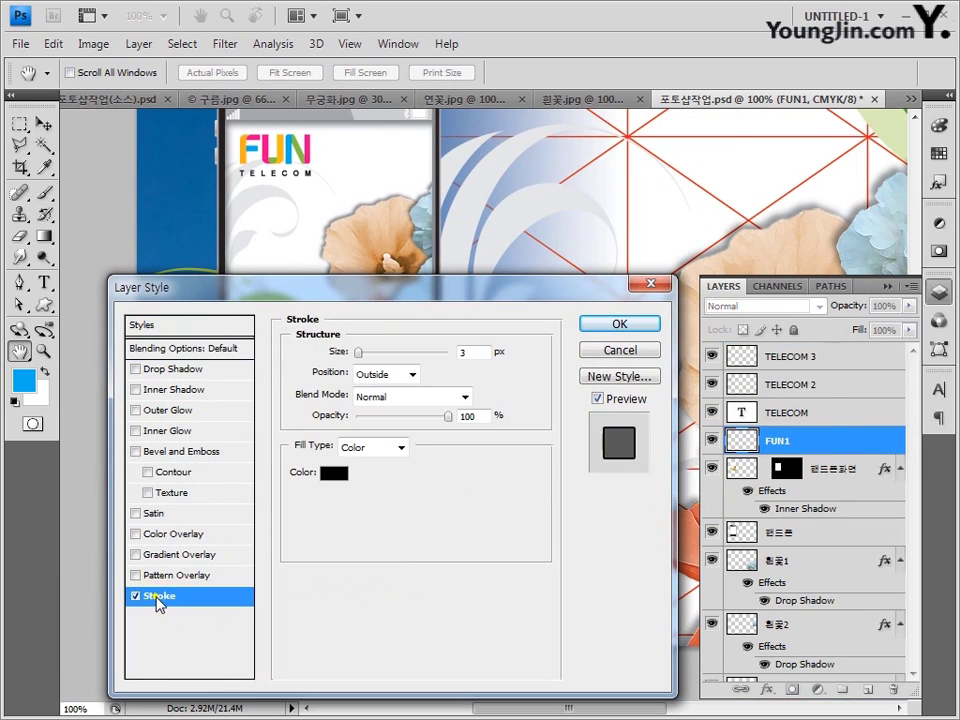
{"action": "double_click", "coordinate": [453, 352]}
Step: Set the FUN1 stroke colour to C 0, M 0, Y 0, K 100 and apply the layer style
{"action": "left_click", "coordinate": [334, 473]}
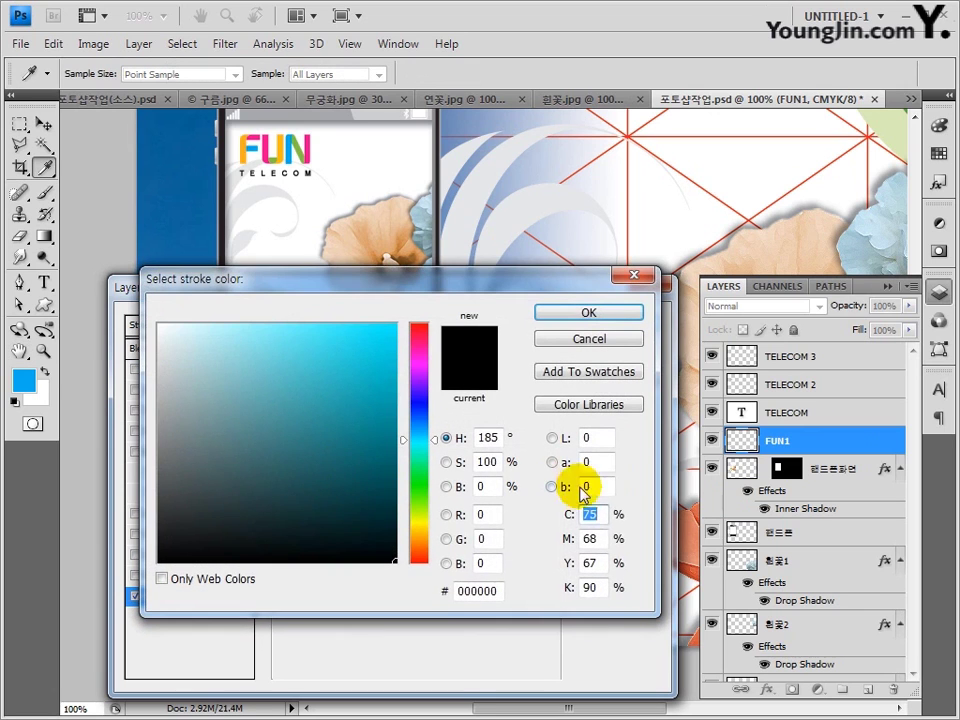
{"action": "type", "text": "0"}
{"action": "key", "text": "Tab"}
{"action": "type", "text": "0"}
{"action": "key", "text": "Tab"}
{"action": "type", "text": "0"}
{"action": "key", "text": "Tab"}
{"action": "type", "text": "100"}
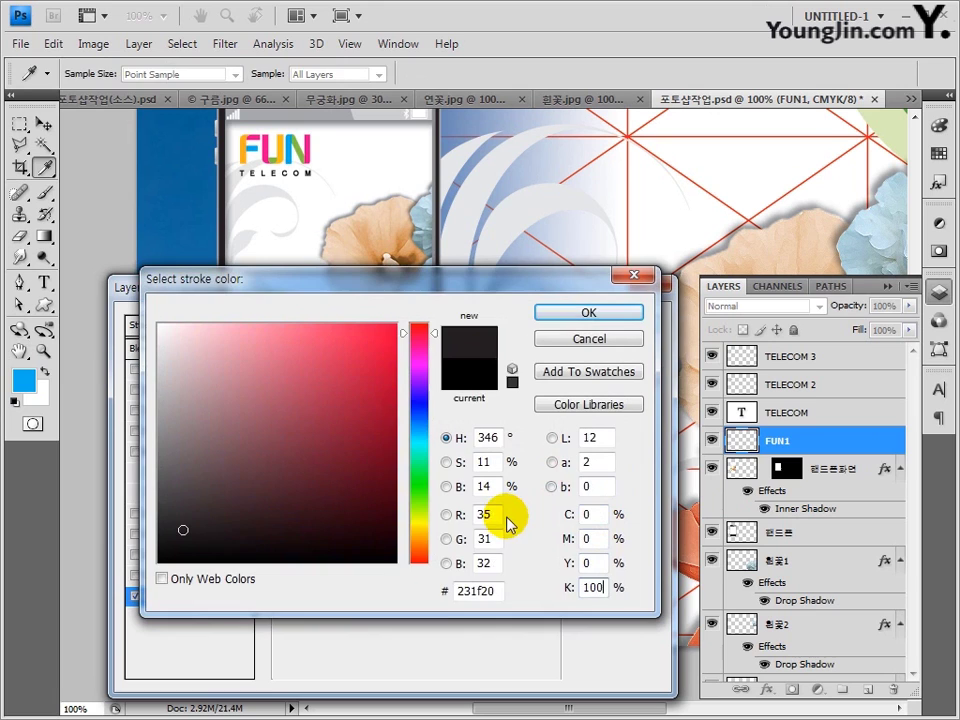
{"action": "left_click", "coordinate": [582, 315]}
{"action": "left_click", "coordinate": [606, 328]}
{"action": "key", "text": "ctrl+minus"}
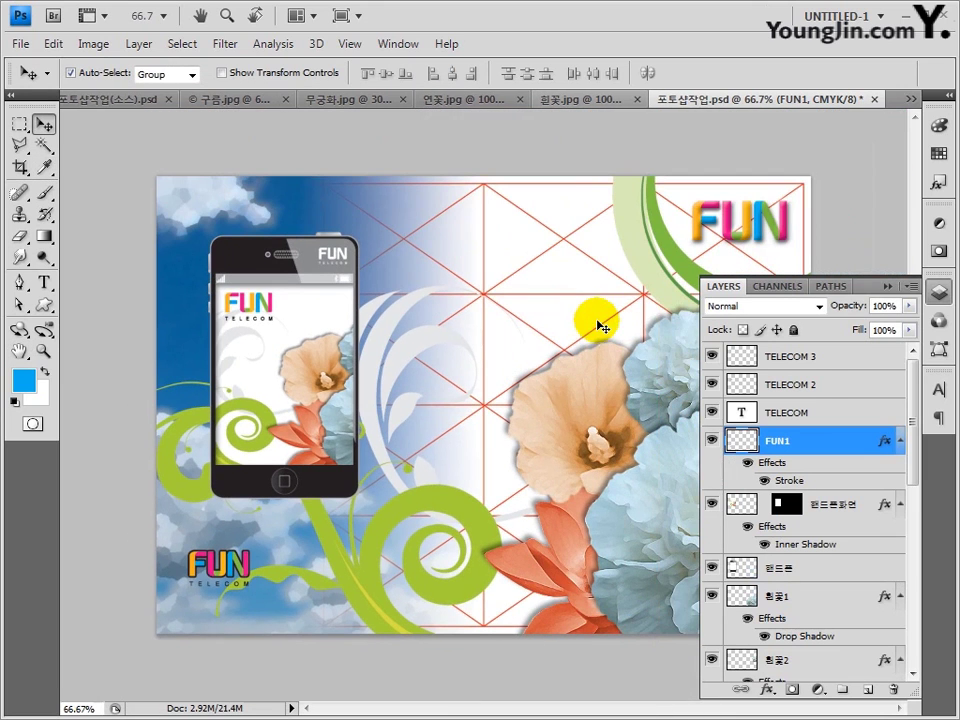
Step: Create a new layer above TELECOM 3 and name it 하단바
{"action": "left_click", "coordinate": [837, 358]}
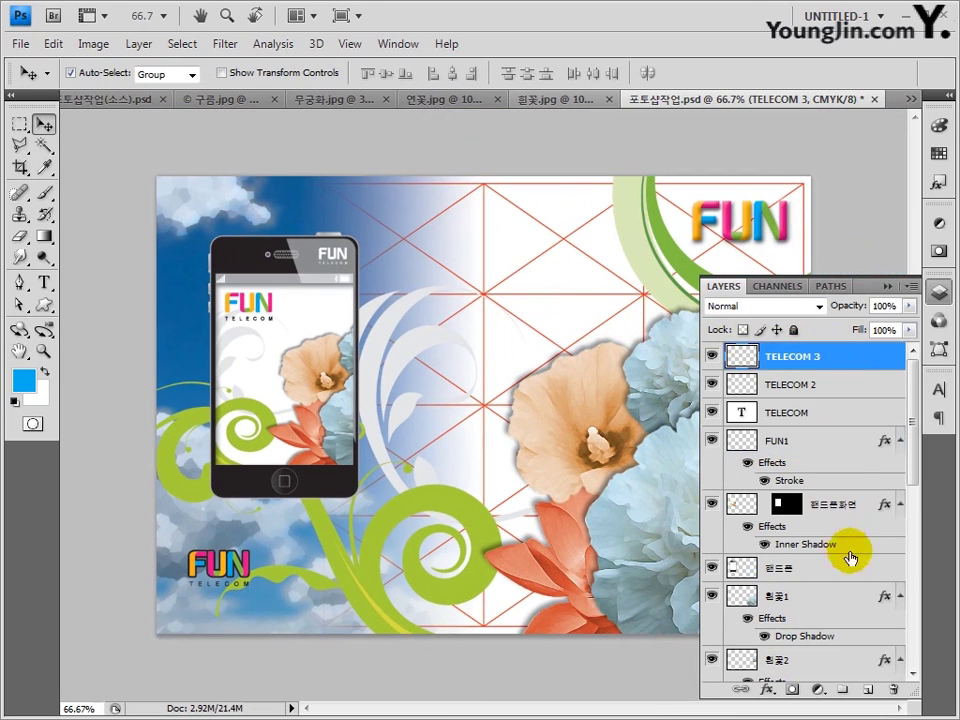
{"action": "left_click", "coordinate": [868, 689]}
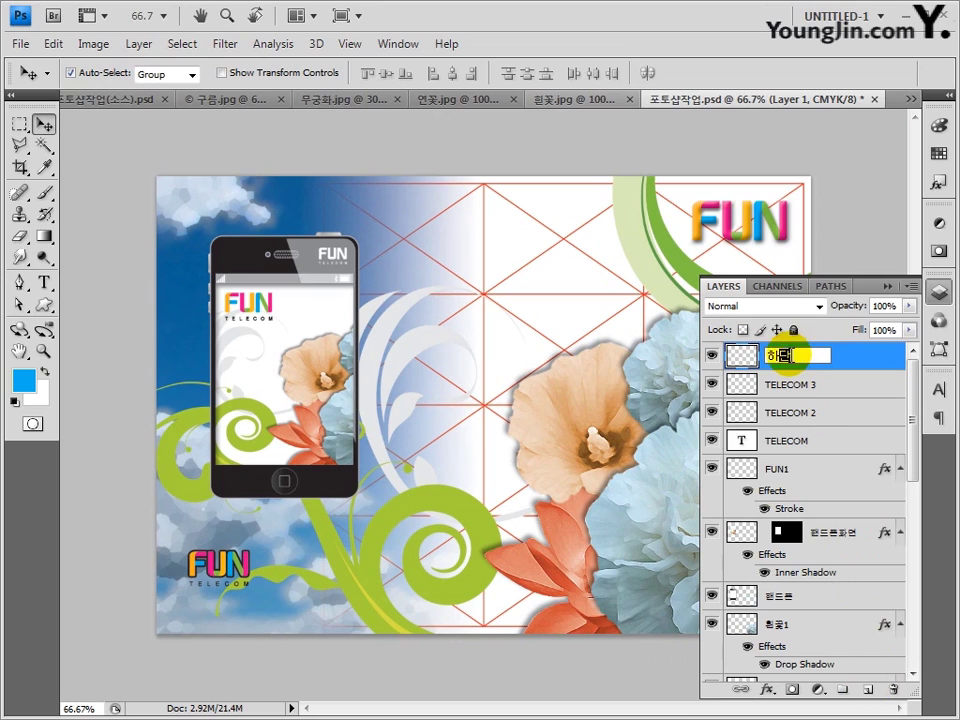
{"action": "type", "text": "바"}
{"action": "key", "text": "Return"}
Step: Make a rectangular selection across the full width of the artwork along its bottom edge
{"action": "left_click", "coordinate": [940, 292]}
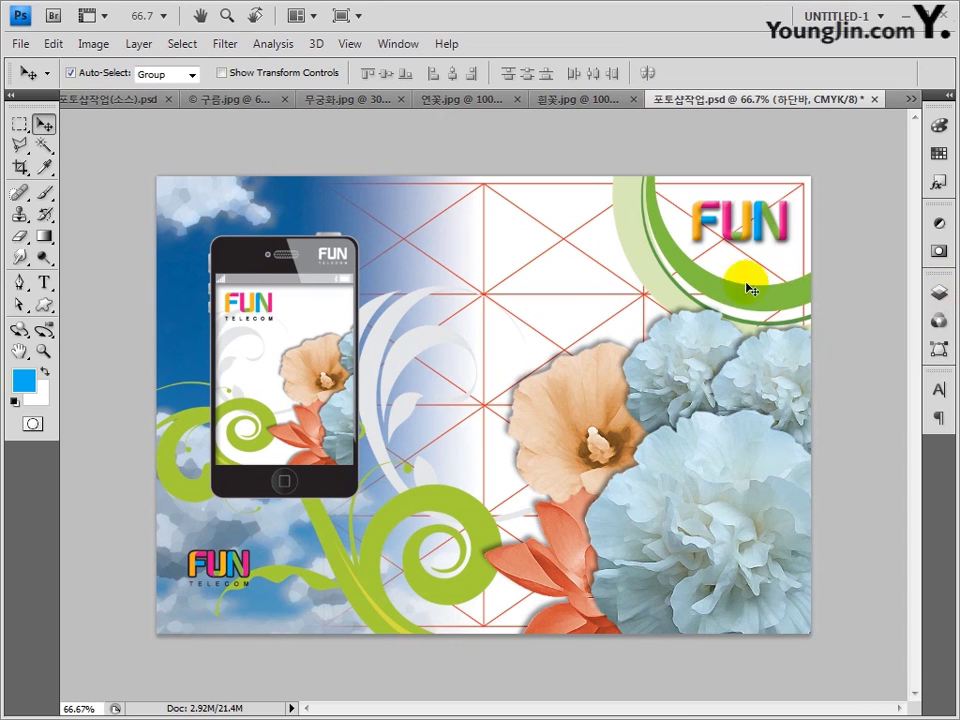
{"action": "left_click", "coordinate": [19, 125]}
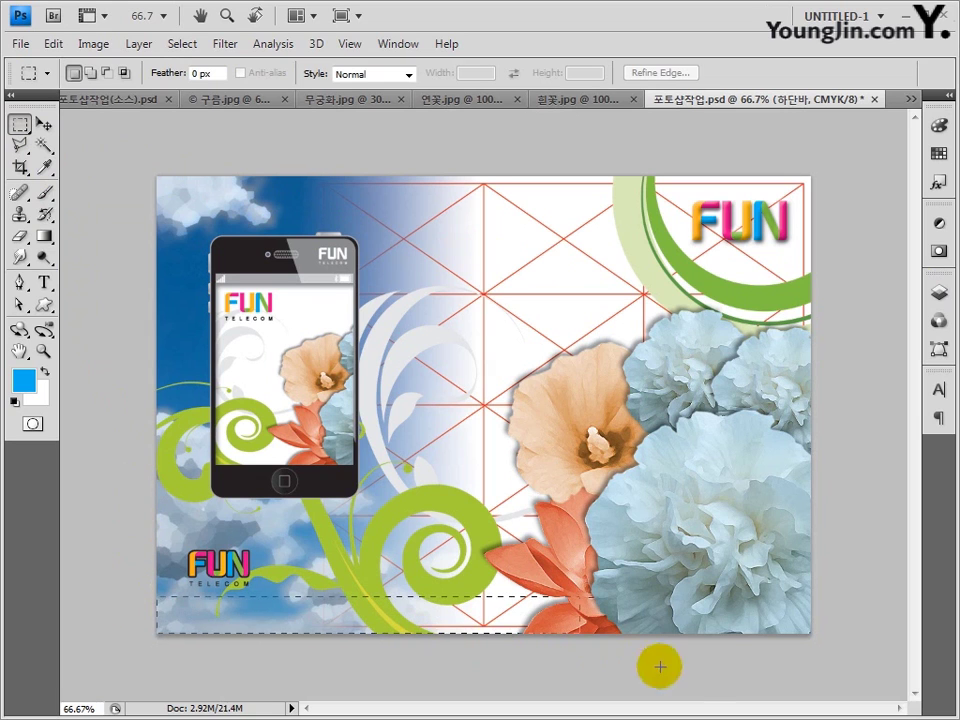
{"action": "left_click_drag", "start_coordinate": [660, 666], "coordinate": [906, 677]}
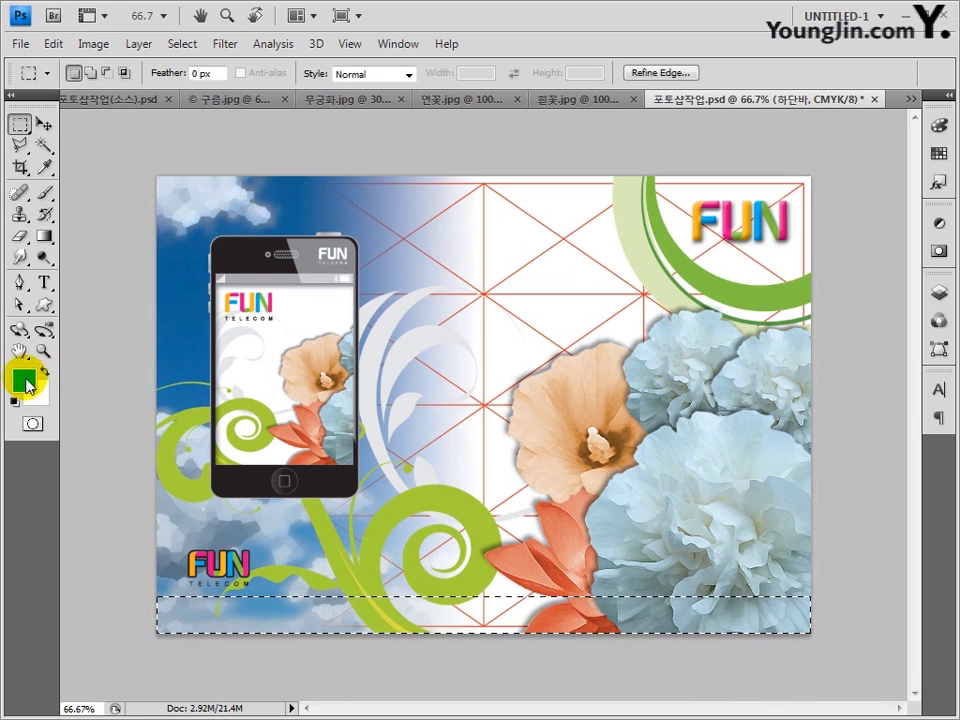
Step: Set the foreground colour to C 40, M 90, Y 70, K 45 and fill the selected strip with it
{"action": "left_click", "coordinate": [24, 380]}
{"action": "double_click", "coordinate": [596, 513]}
{"action": "type", "text": "40"}
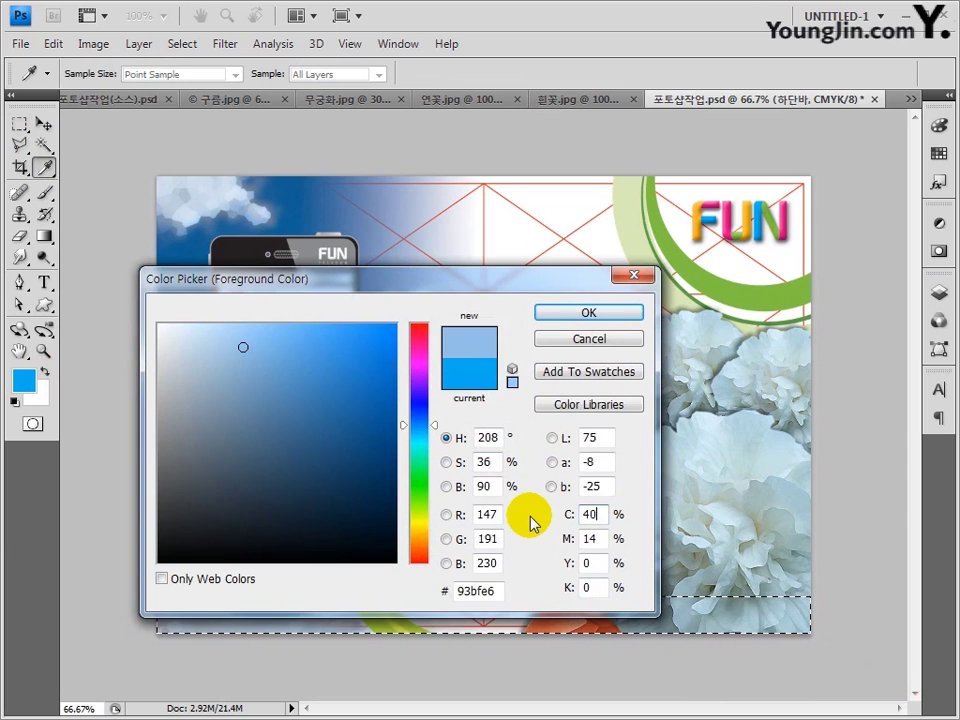
{"action": "type", "text": "90"}
{"action": "key", "text": "Tab"}
{"action": "type", "text": "70"}
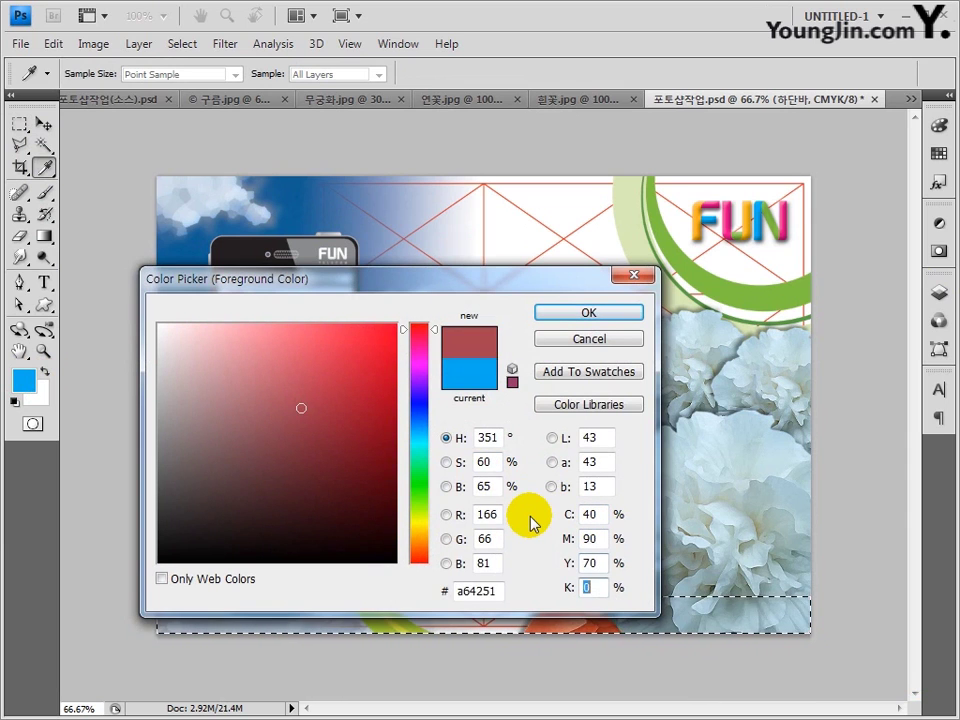
{"action": "type", "text": "45"}
{"action": "left_click", "coordinate": [589, 313]}
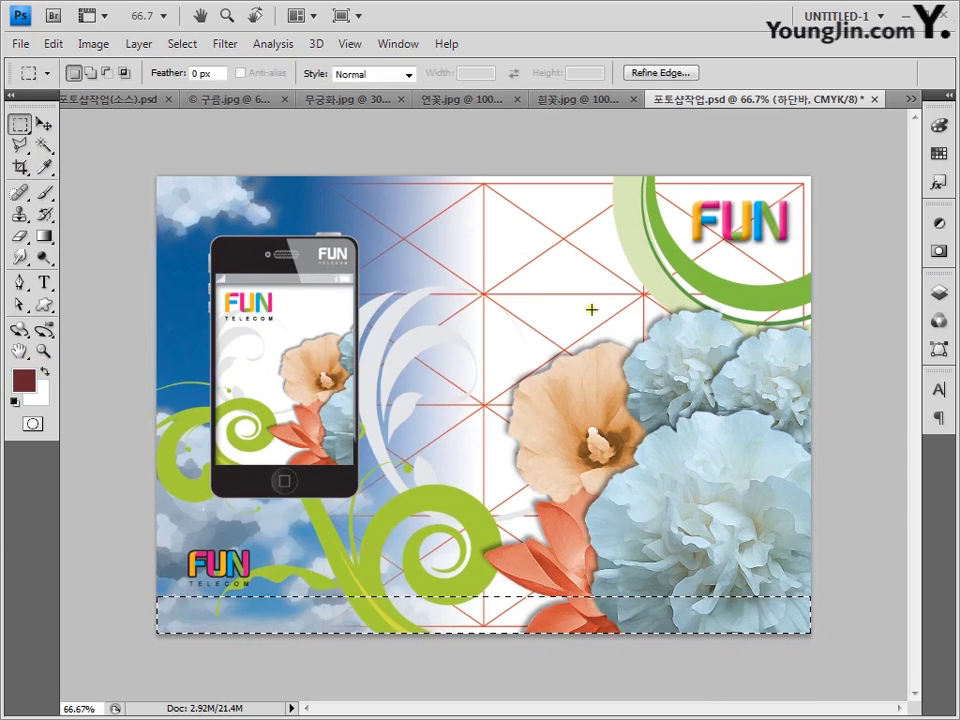
{"action": "key", "text": "alt+BackSpace"}
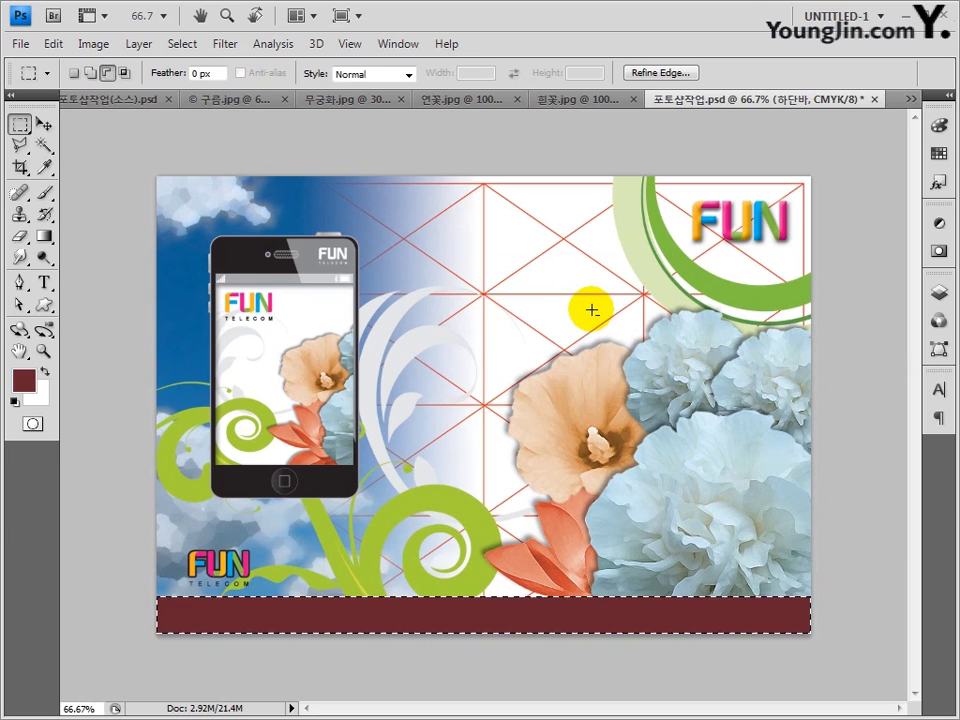
Step: Lower the 하단바 layer's opacity to 70% and deselect the strip
{"action": "left_click", "coordinate": [938, 293]}
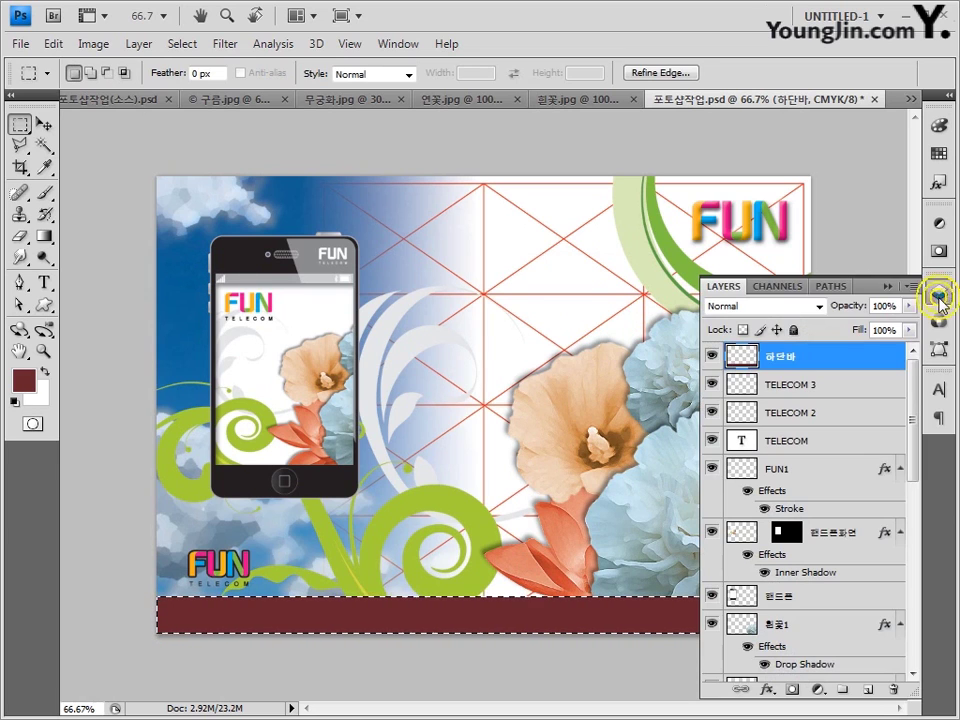
{"action": "left_click_drag", "start_coordinate": [868, 306], "coordinate": [838, 313]}
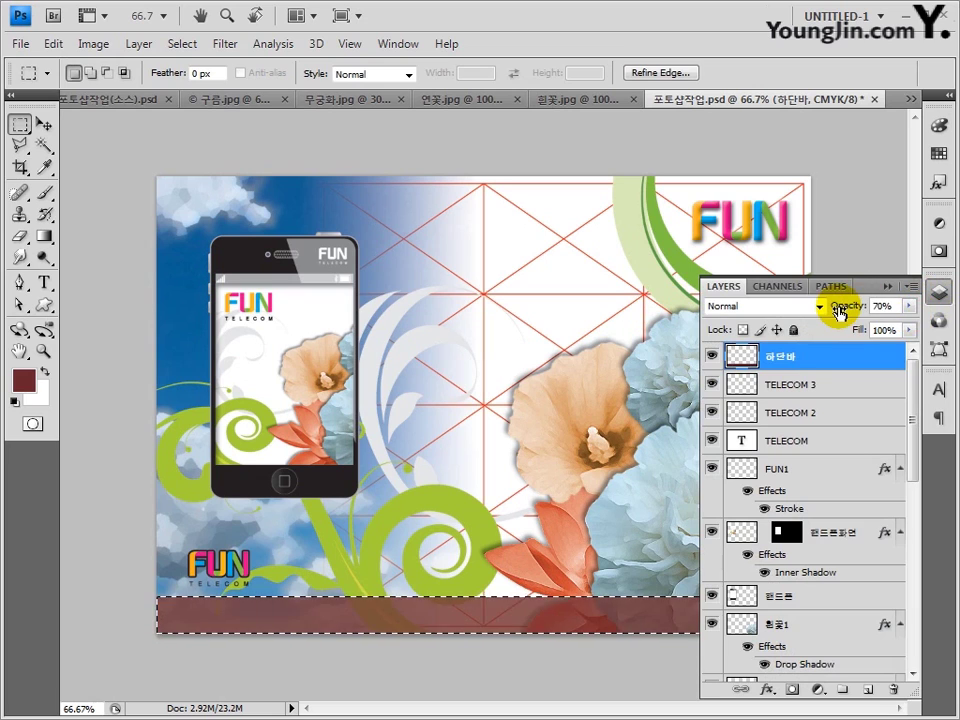
{"action": "key", "text": "ctrl+d"}
{"action": "left_click", "coordinate": [938, 293]}
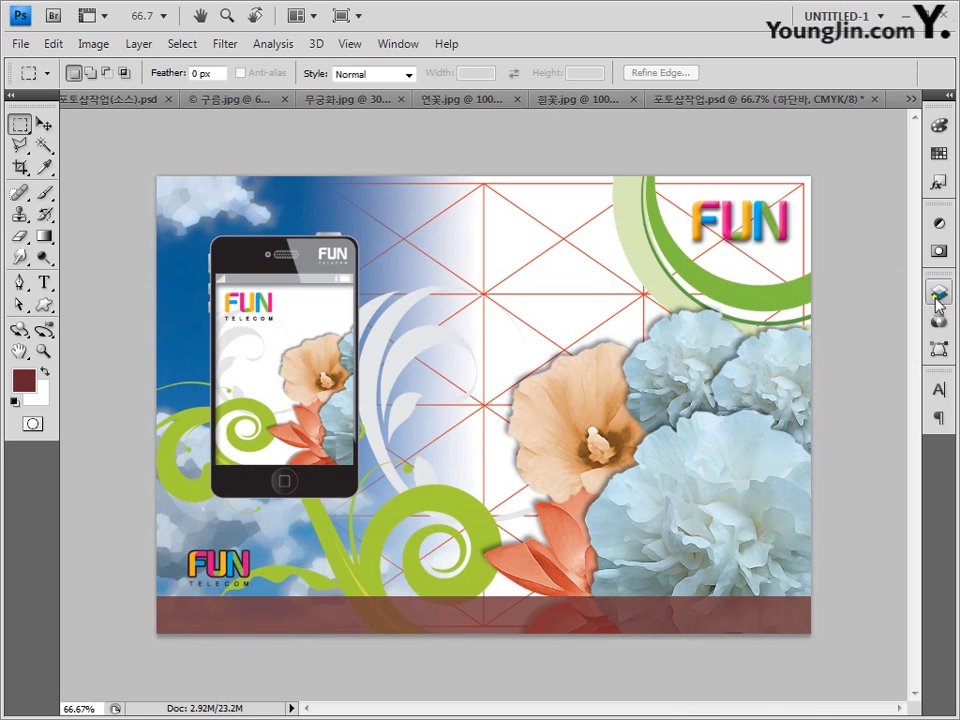
Step: Add the widely spaced white text FunTELECOM in Arial Bold, 15.09 pt, on the bottom bar
{"action": "left_click", "coordinate": [45, 283]}
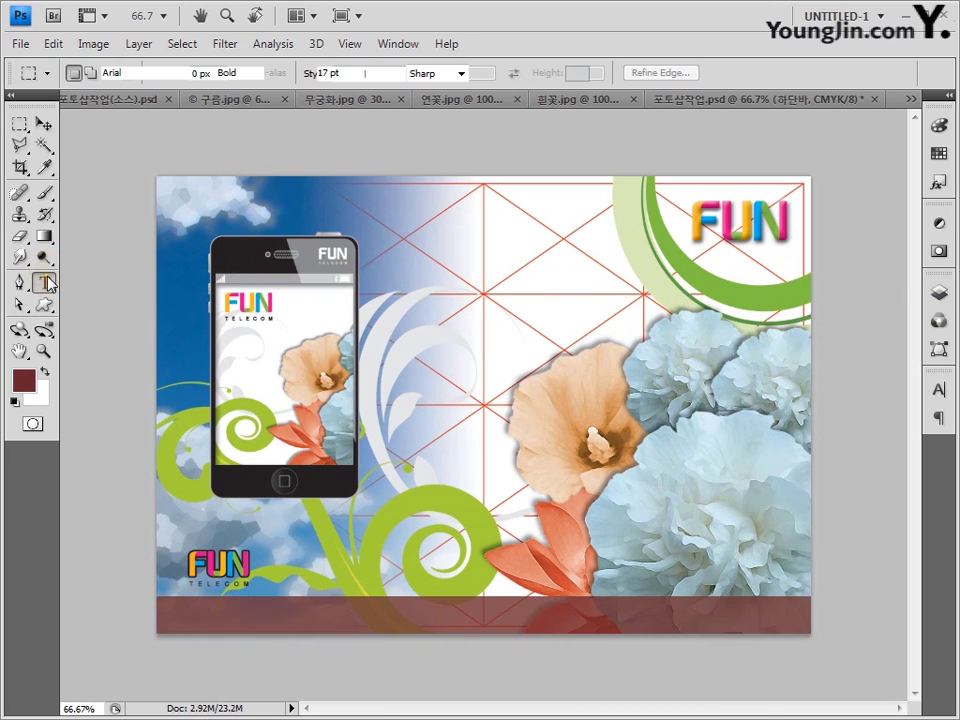
{"action": "left_click", "coordinate": [180, 617]}
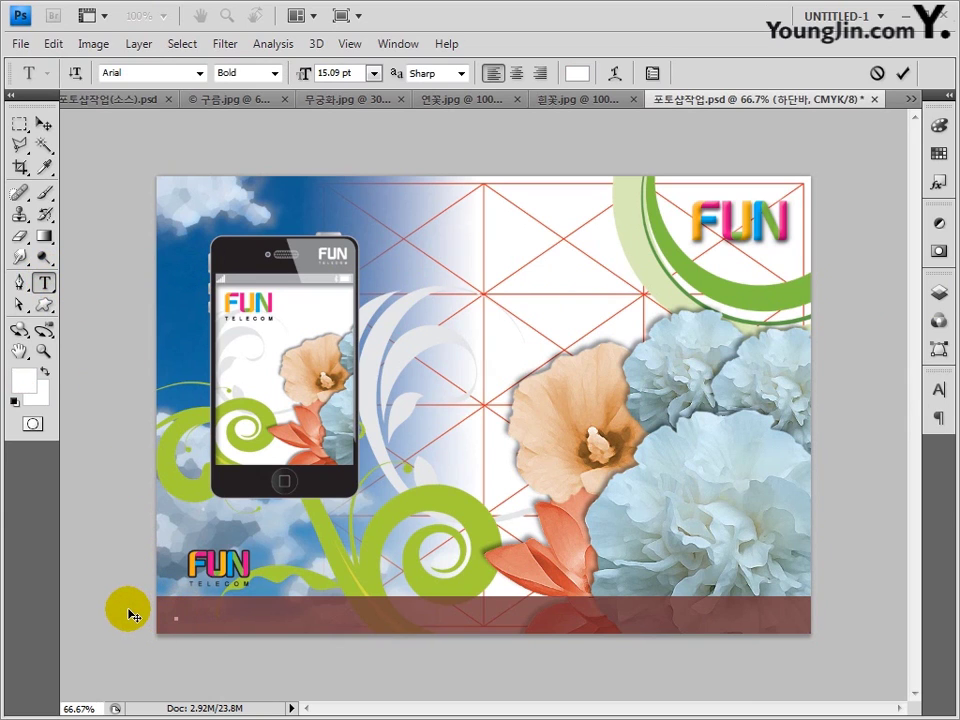
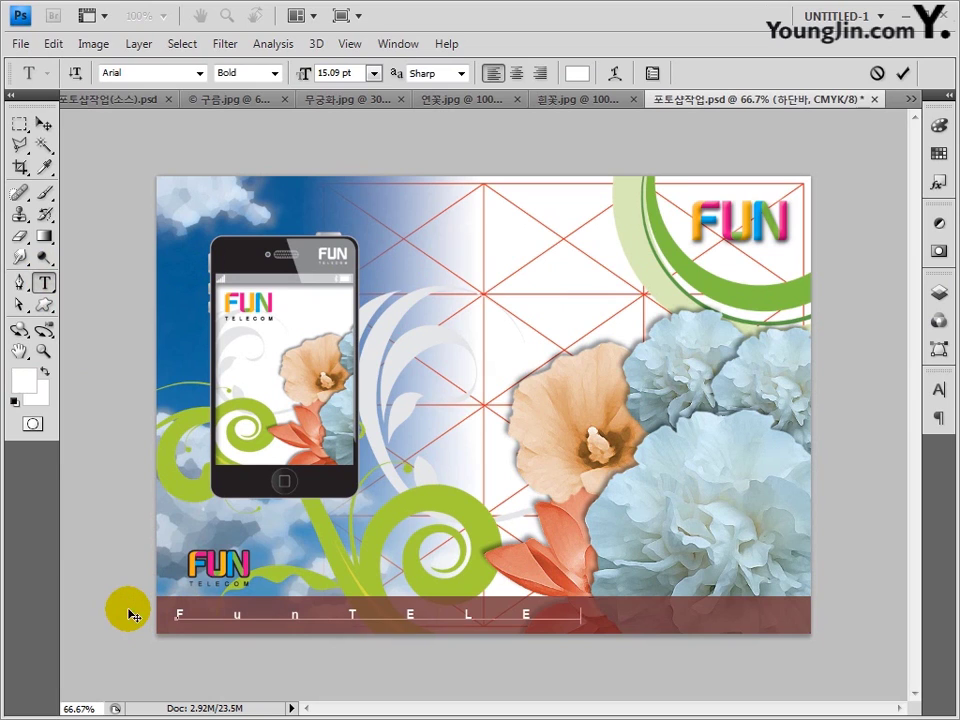
{"action": "left_click", "coordinate": [44, 123]}
{"action": "left_click", "coordinate": [478, 622]}
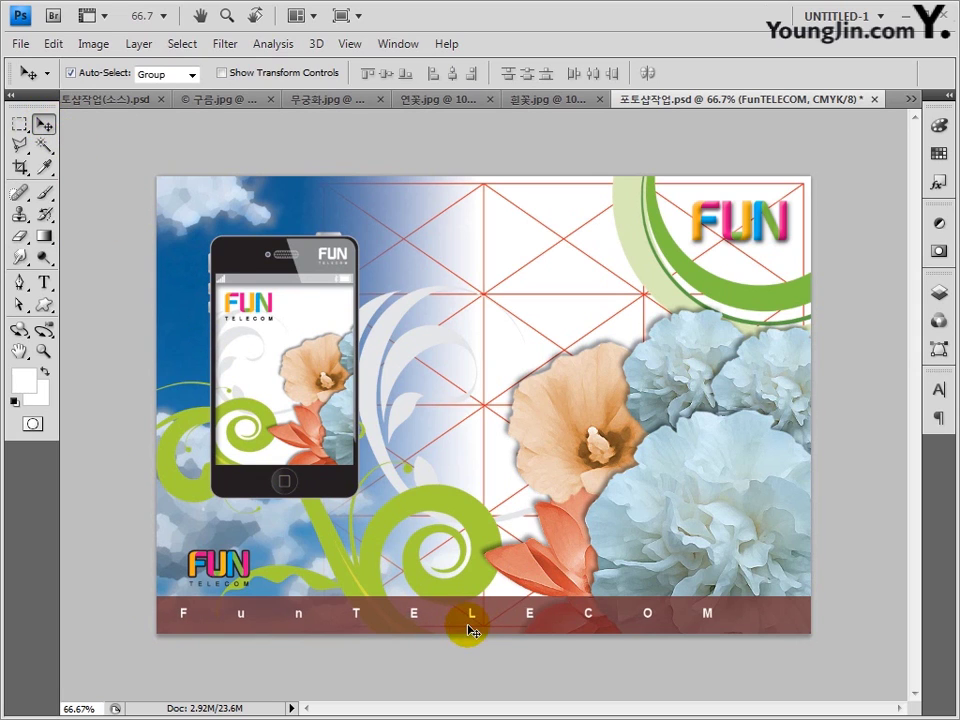
Step: Scale the FunTELECOM text to about 113% so it spans the bottom bar
{"action": "key", "text": "ctrl+t"}
{"action": "left_click_drag", "start_coordinate": [766, 626], "coordinate": [808, 634]}
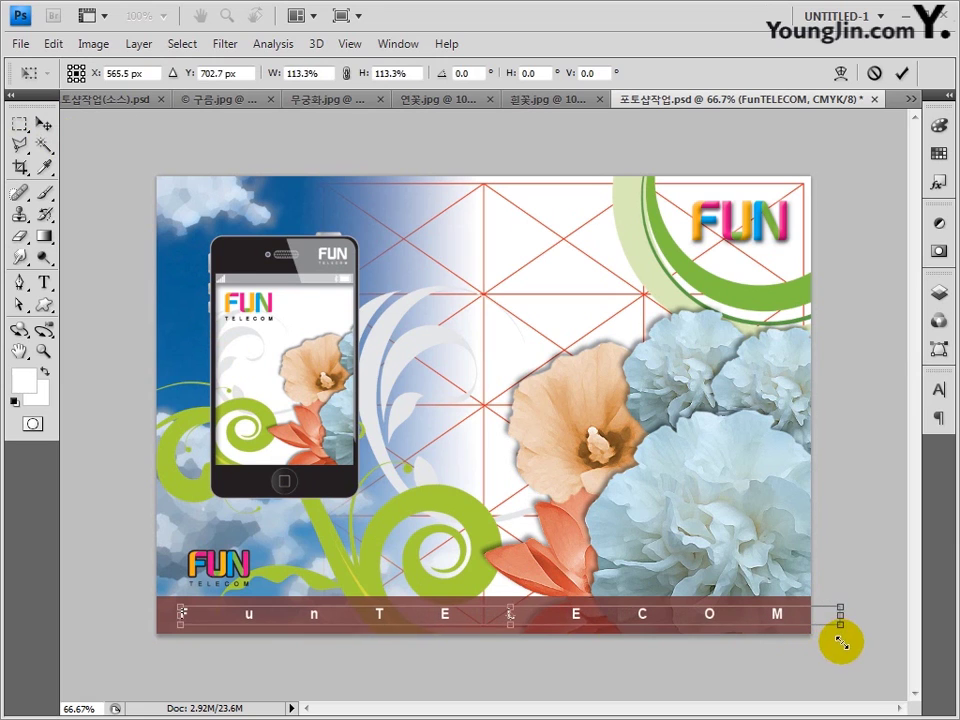
{"action": "key", "text": "Return"}
Step: Draw a circular path with the Ellipse tool in Paths mode around the large green spiral ornament
{"action": "left_click", "coordinate": [44, 306]}
{"action": "left_click", "coordinate": [106, 339]}
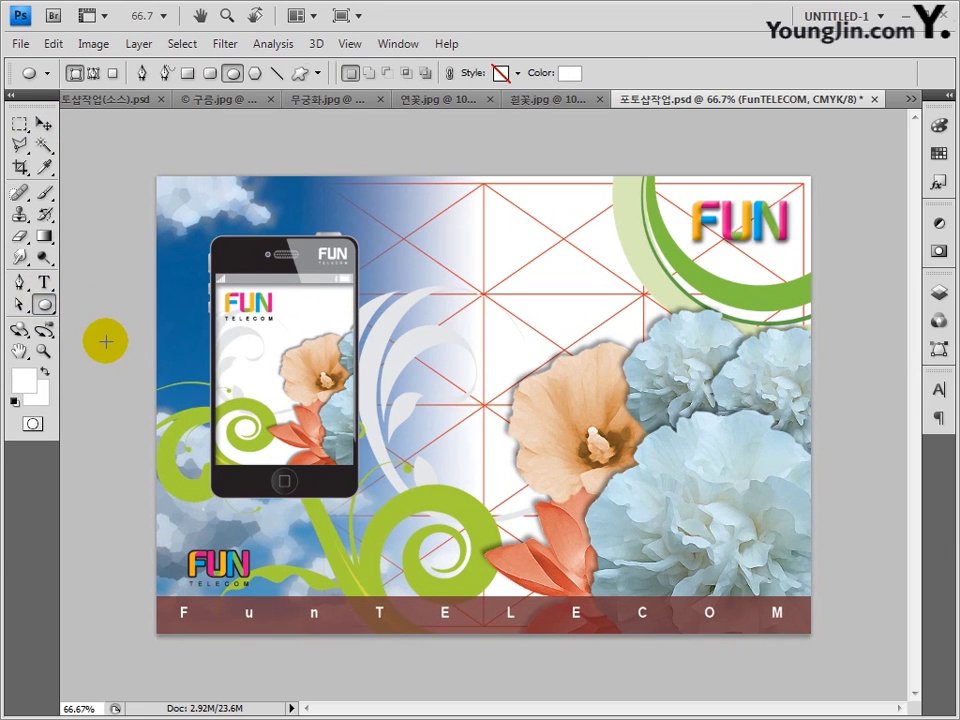
{"action": "left_click", "coordinate": [93, 73]}
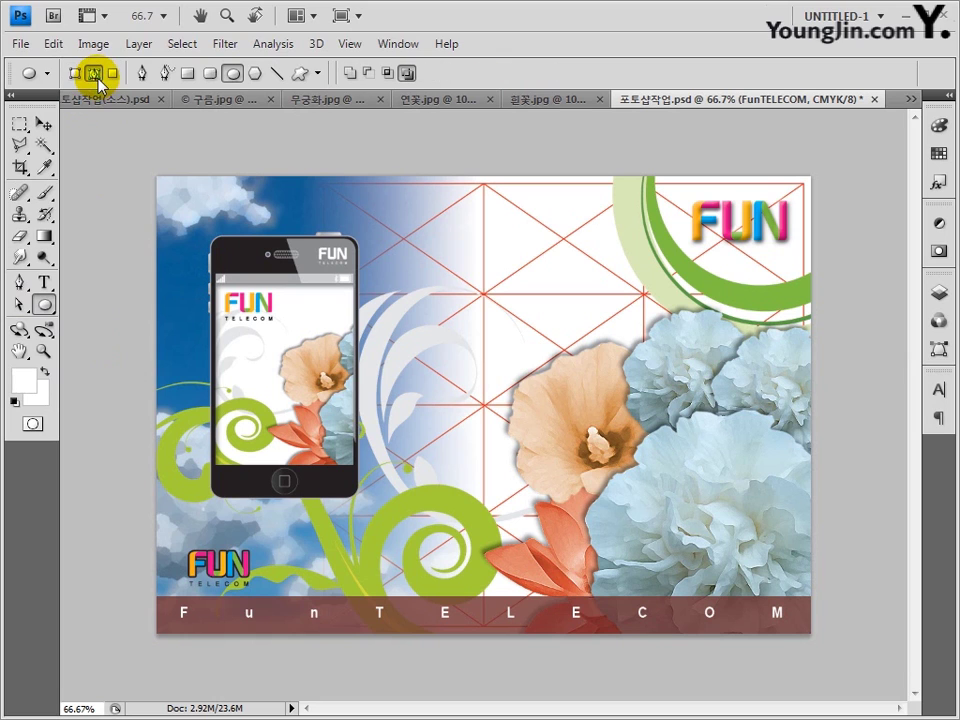
{"action": "mouse_move", "coordinate": [522, 636]}
{"action": "left_mouse_down"}
{"action": "mouse_move", "coordinate": [527, 654]}
{"action": "mouse_move", "coordinate": [521, 645]}
{"action": "left_mouse_up"}
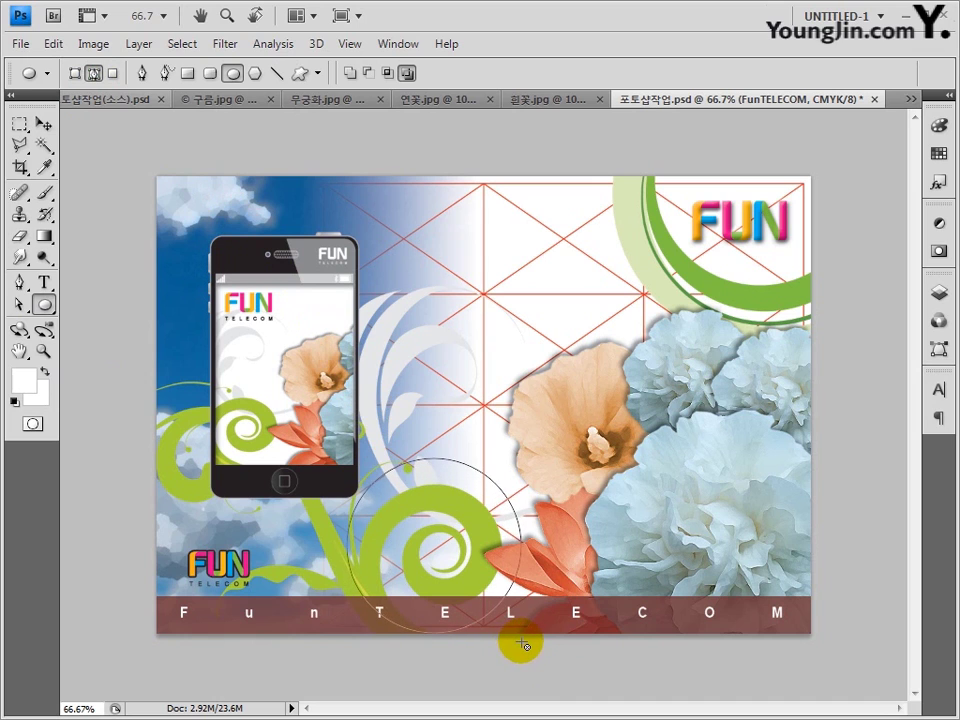
Step: Start a line of text on the circle's upper-left arc with the word 다양한
{"action": "left_click", "coordinate": [44, 283]}
{"action": "key", "text": "ctrl+t"}
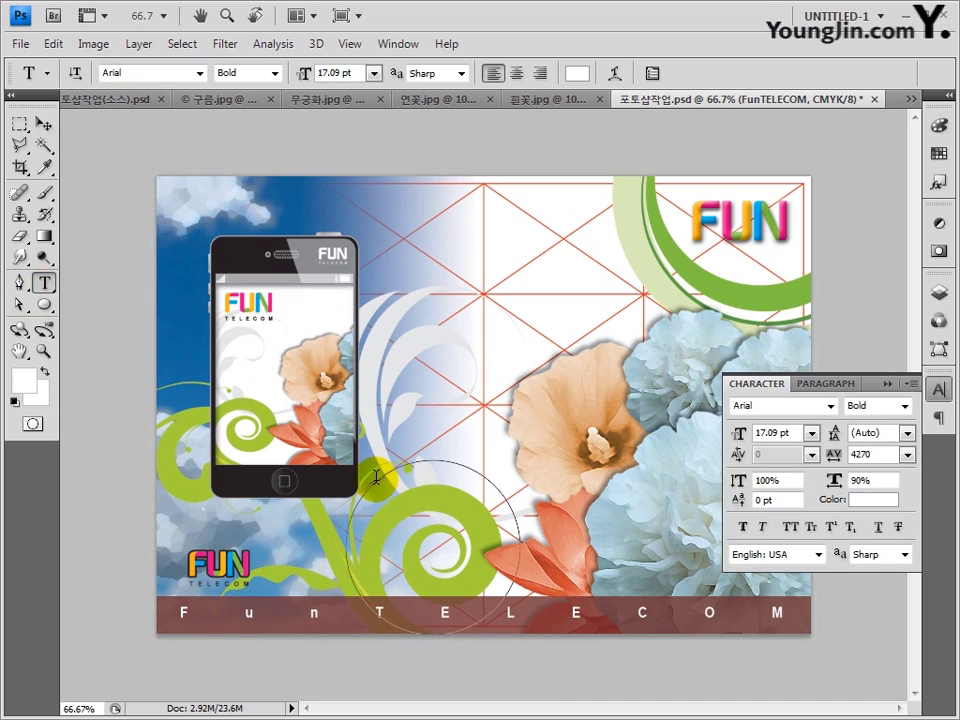
{"action": "left_click", "coordinate": [376, 478]}
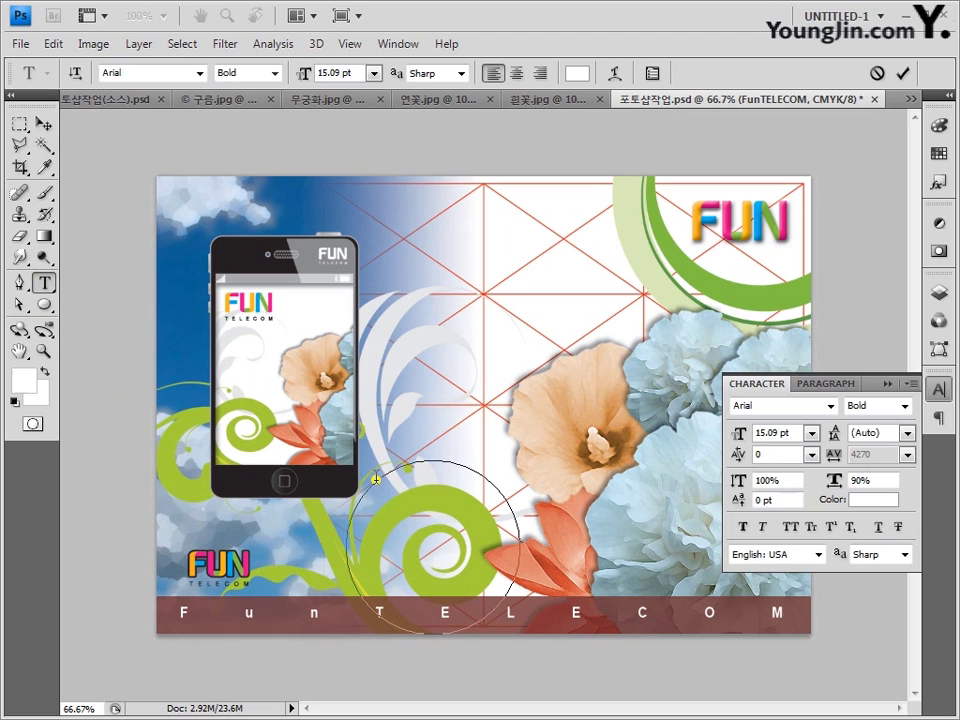
{"action": "left_click", "coordinate": [43, 123]}
Step: Set the circular text's tracking to 0 and its colour to black
{"action": "left_click", "coordinate": [907, 454]}
{"action": "left_click", "coordinate": [830, 462]}
{"action": "left_click", "coordinate": [881, 501]}
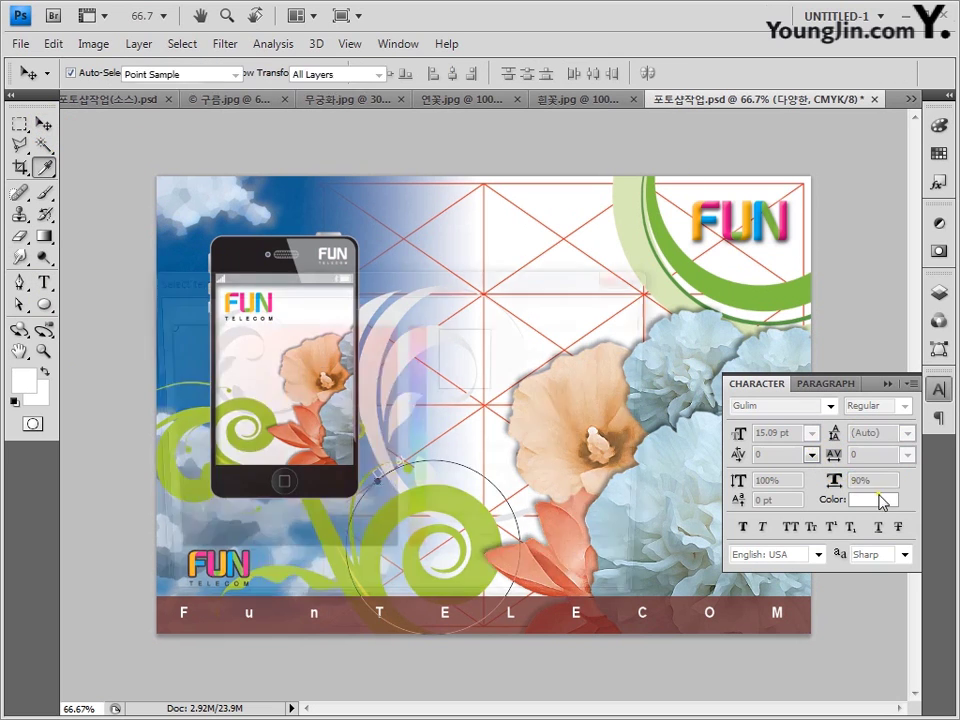
{"action": "left_click_drag", "start_coordinate": [321, 444], "coordinate": [400, 565]}
{"action": "left_click", "coordinate": [575, 318]}
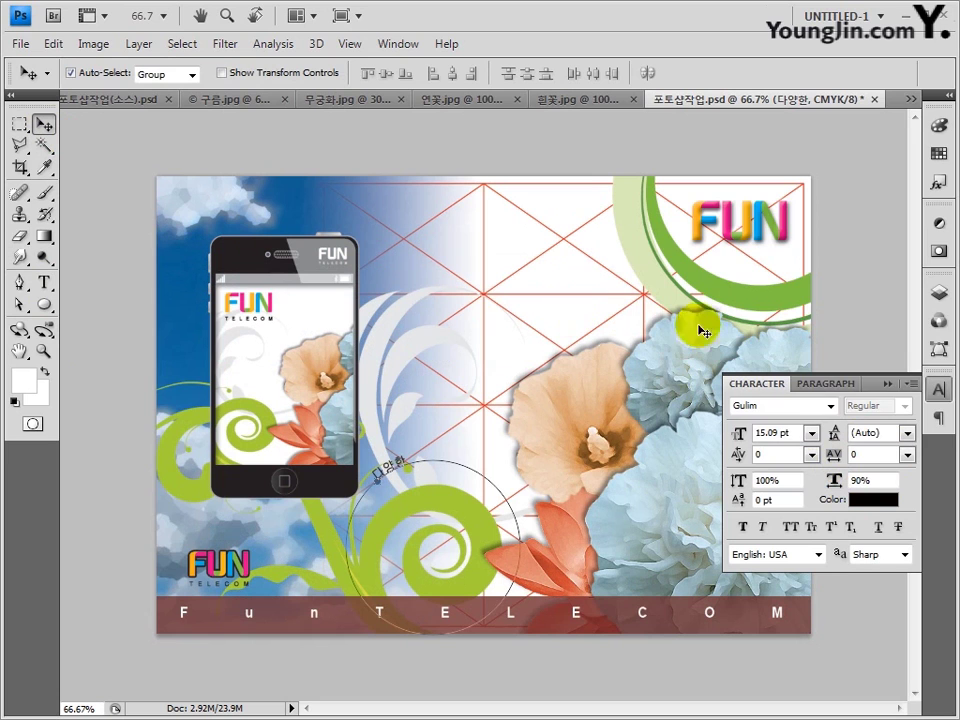
Step: Change the circular text's font to Batang
{"action": "left_click", "coordinate": [830, 406]}
{"action": "left_click_drag", "start_coordinate": [951, 100], "coordinate": [936, 71]}
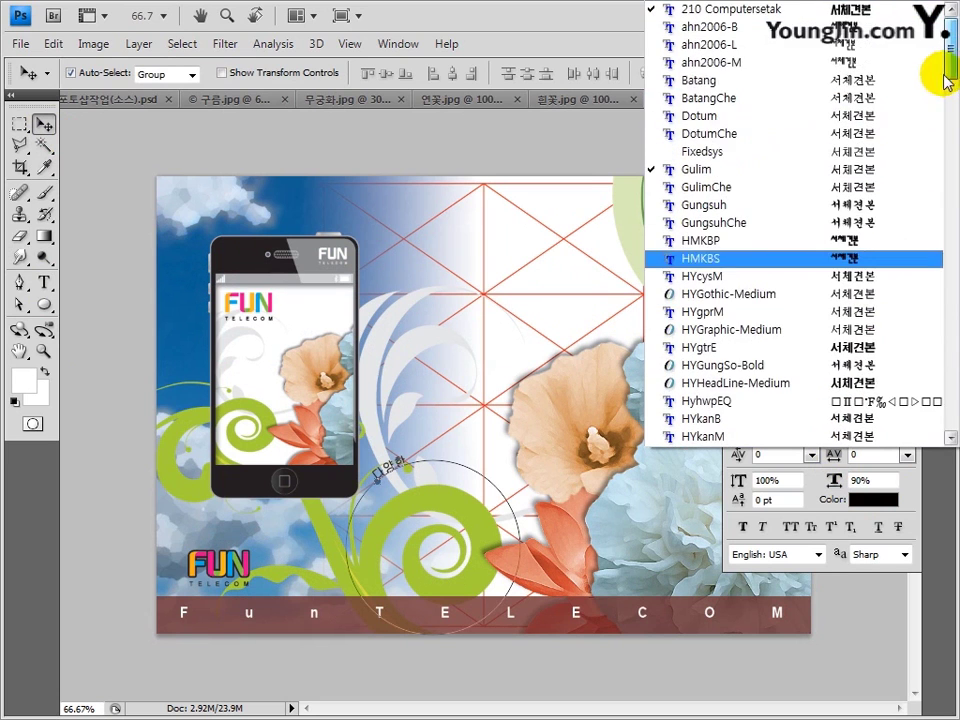
{"action": "left_click", "coordinate": [700, 163]}
Step: Extend the circular text to read 다양한 컨버전스 서비스를 통해 고객과 비지니스 파트너
{"action": "key", "text": "ctrl+plus"}
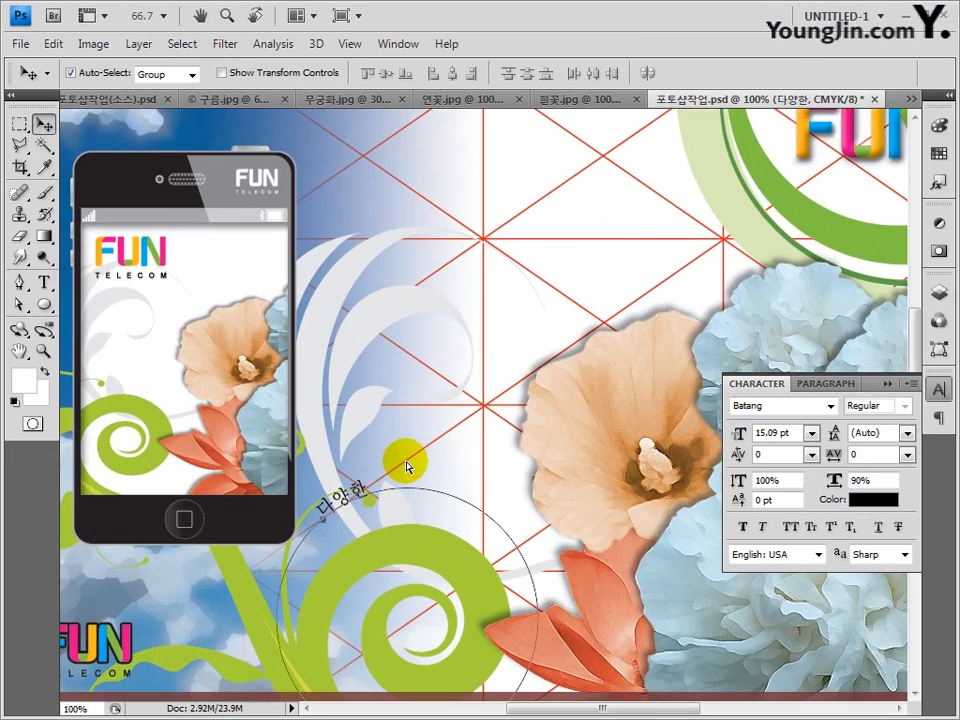
{"action": "left_click_drag", "start_coordinate": [418, 470], "coordinate": [407, 347]}
{"action": "left_click", "coordinate": [43, 282]}
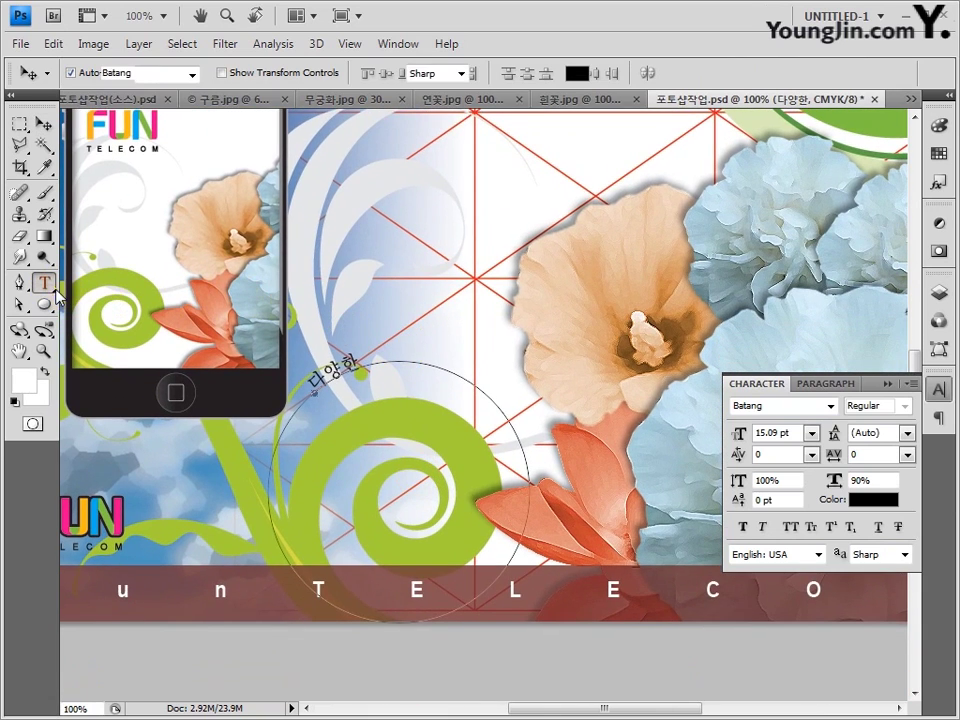
{"action": "left_click", "coordinate": [360, 366]}
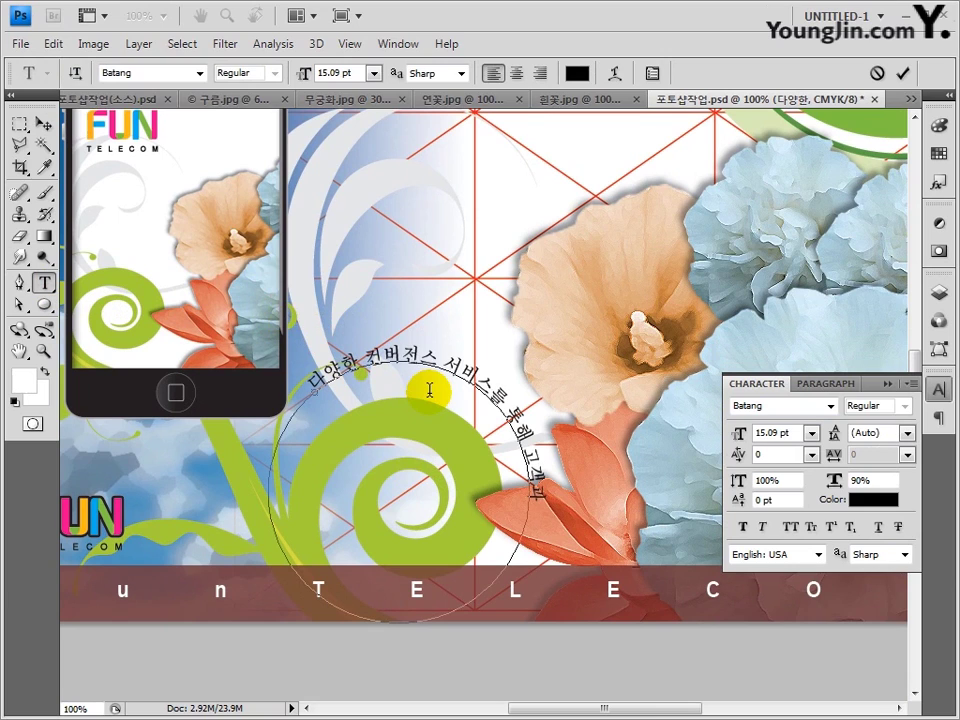
{"action": "left_click", "coordinate": [43, 123]}
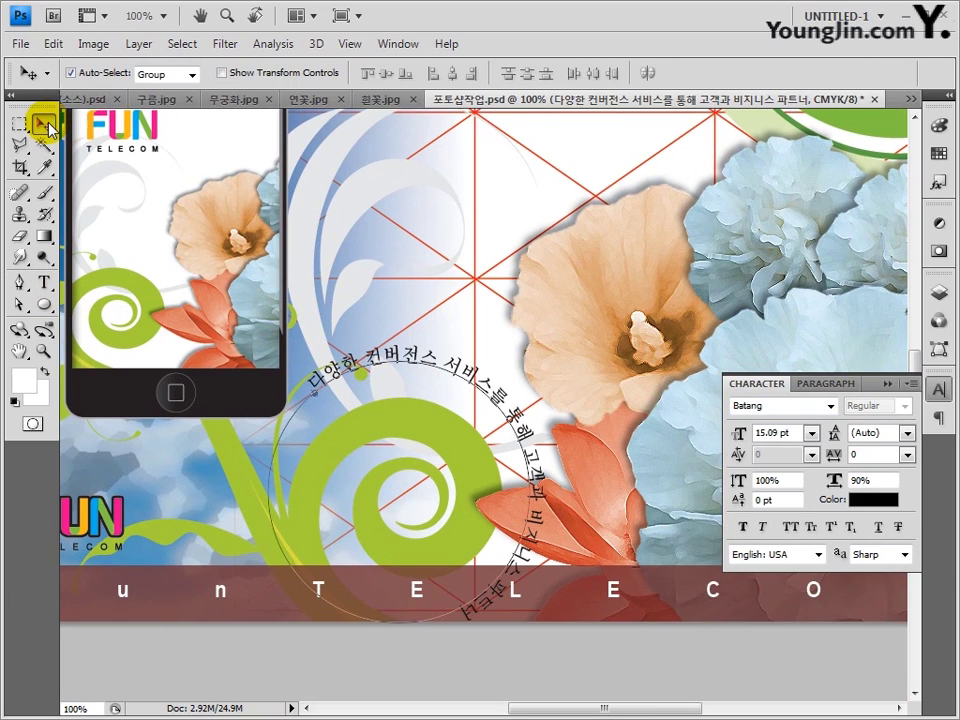
Step: Set the circular text to 9 pt and draw a smaller concentric circle path inside its circle
{"action": "left_click", "coordinate": [811, 433]}
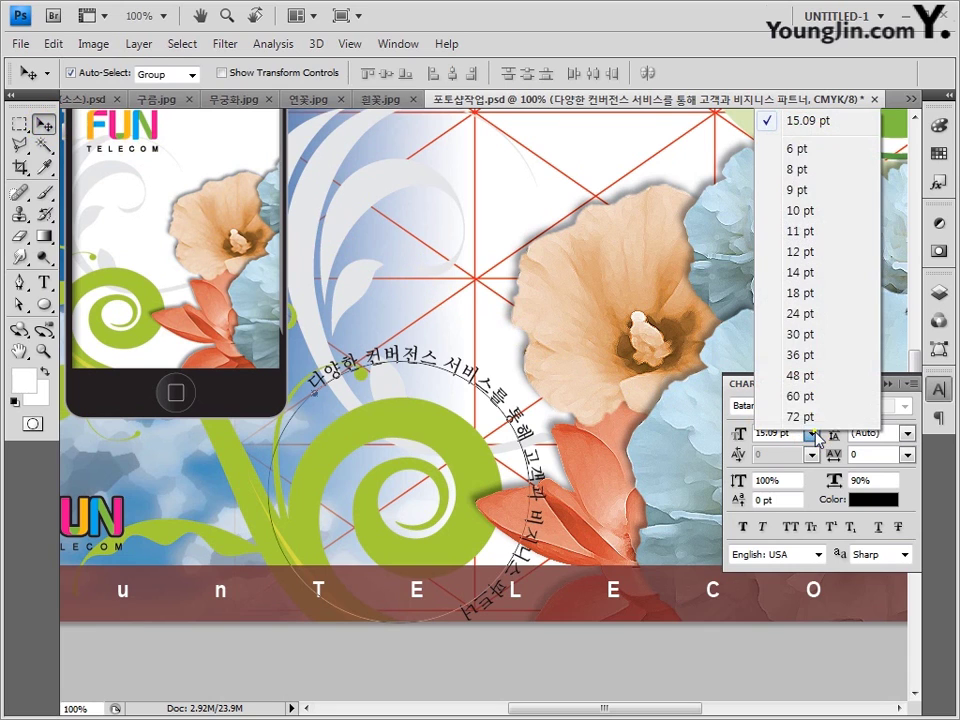
{"action": "left_click", "coordinate": [800, 189]}
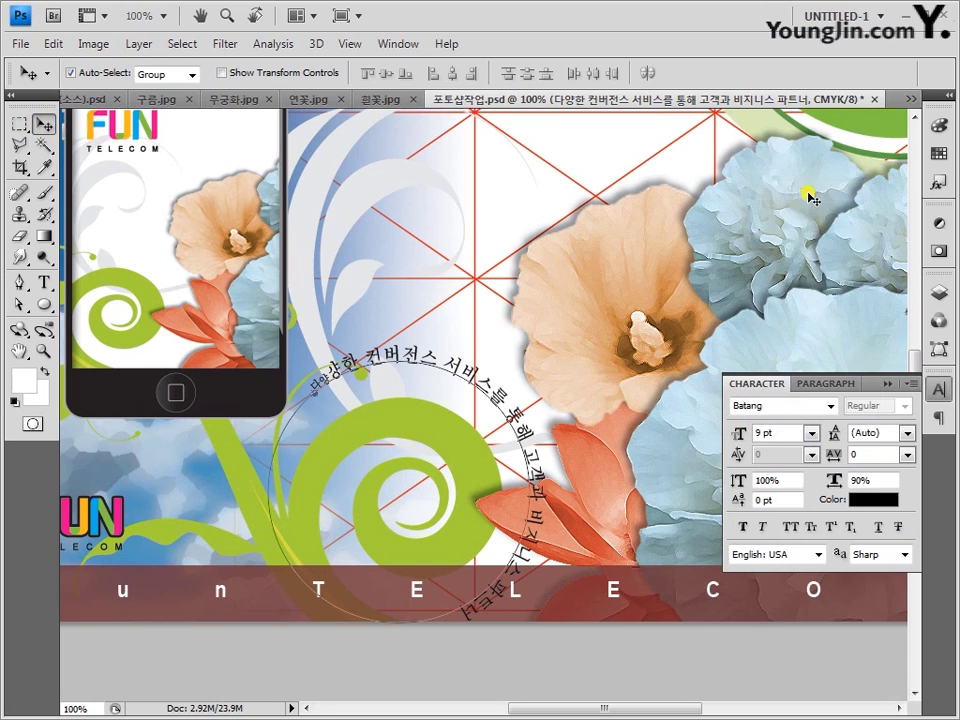
{"action": "left_click", "coordinate": [44, 304]}
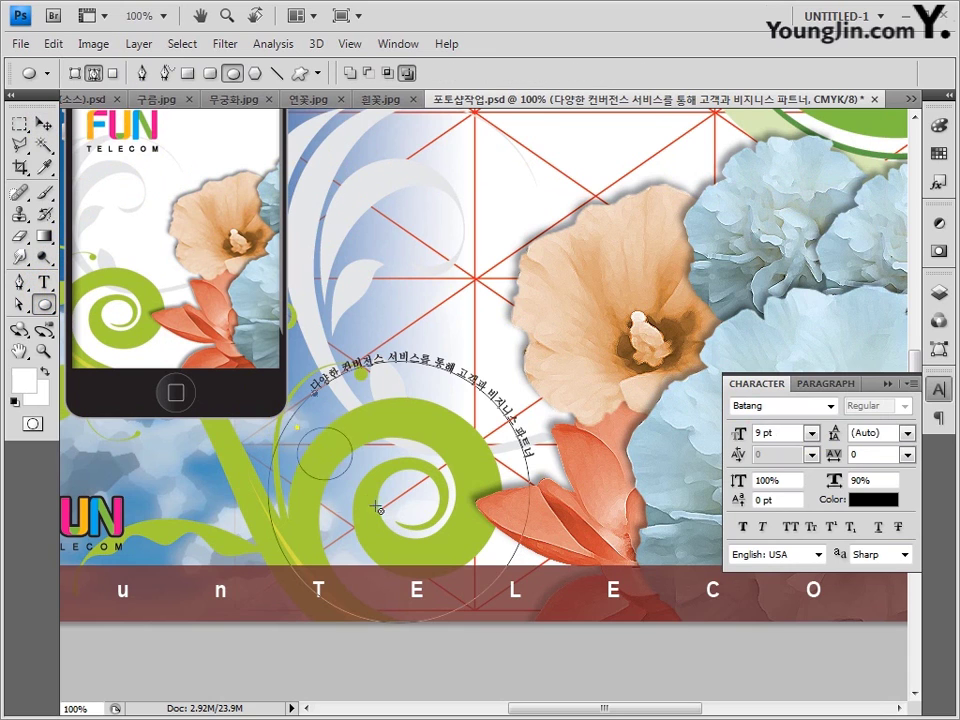
{"action": "left_click_drag", "start_coordinate": [377, 508], "coordinate": [514, 602]}
Step: Add the text 모두가 행복한 유비쿼터스 세상을 만들어가고 있습니다. along the upper arc of the inner circle
{"action": "left_click", "coordinate": [44, 283]}
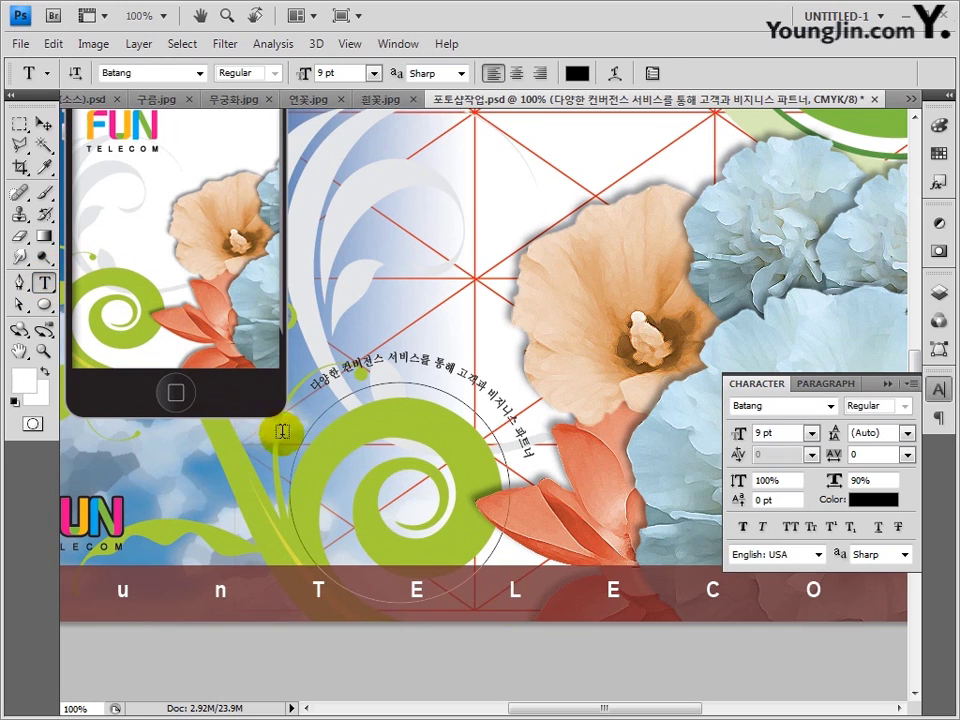
{"action": "left_click", "coordinate": [297, 450]}
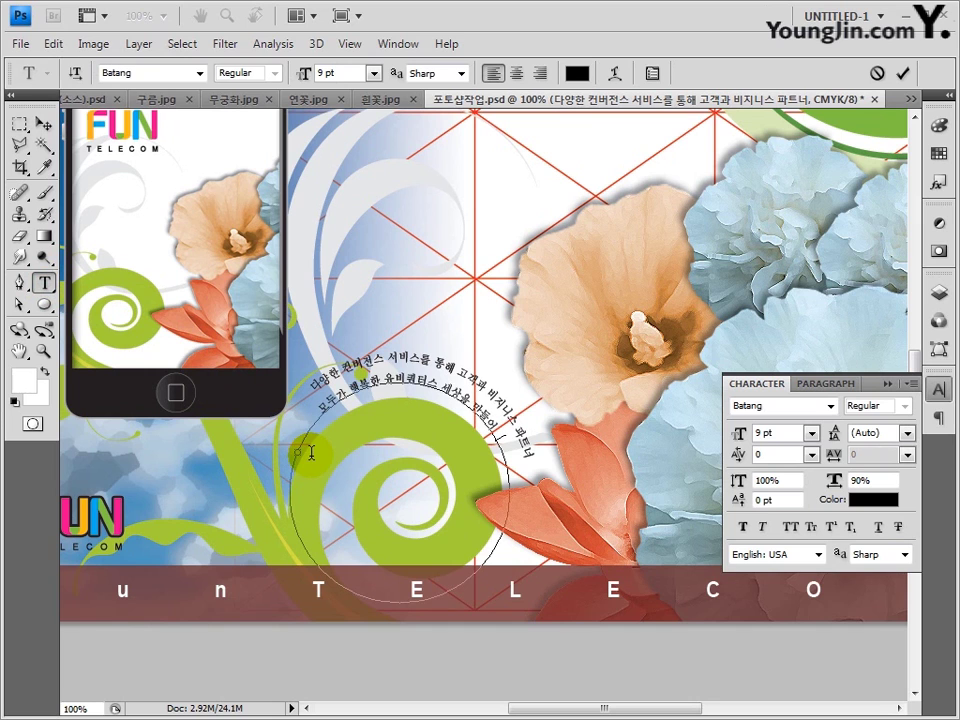
{"action": "left_click", "coordinate": [44, 122]}
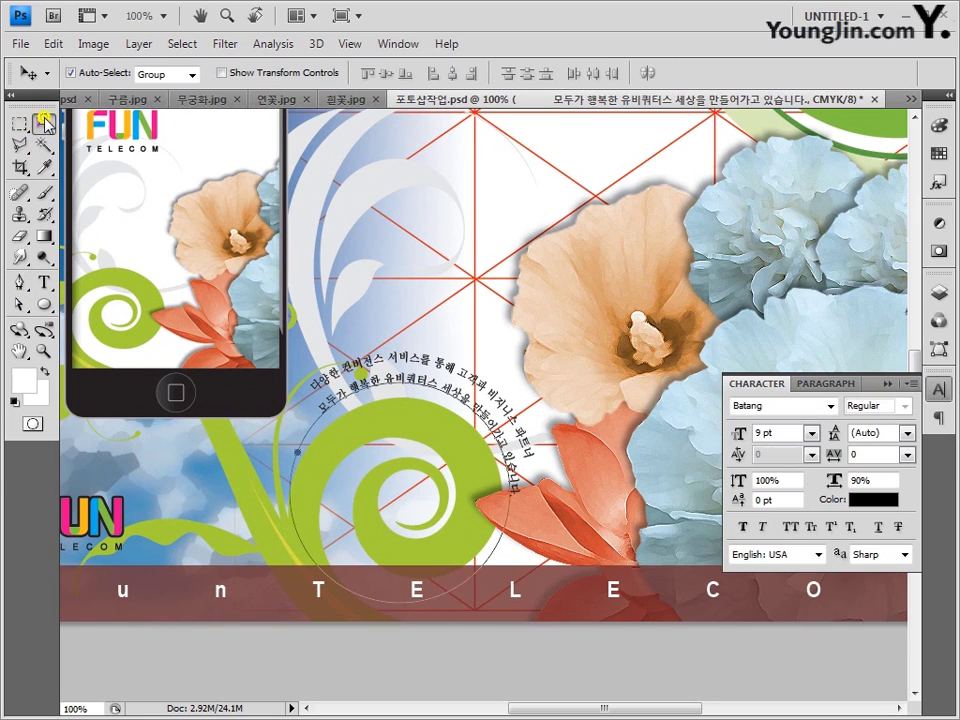
Step: Add the text 똑~ in the open area right of the smartphone and scale it up to headline size
{"action": "key", "text": "ctrl+minus"}
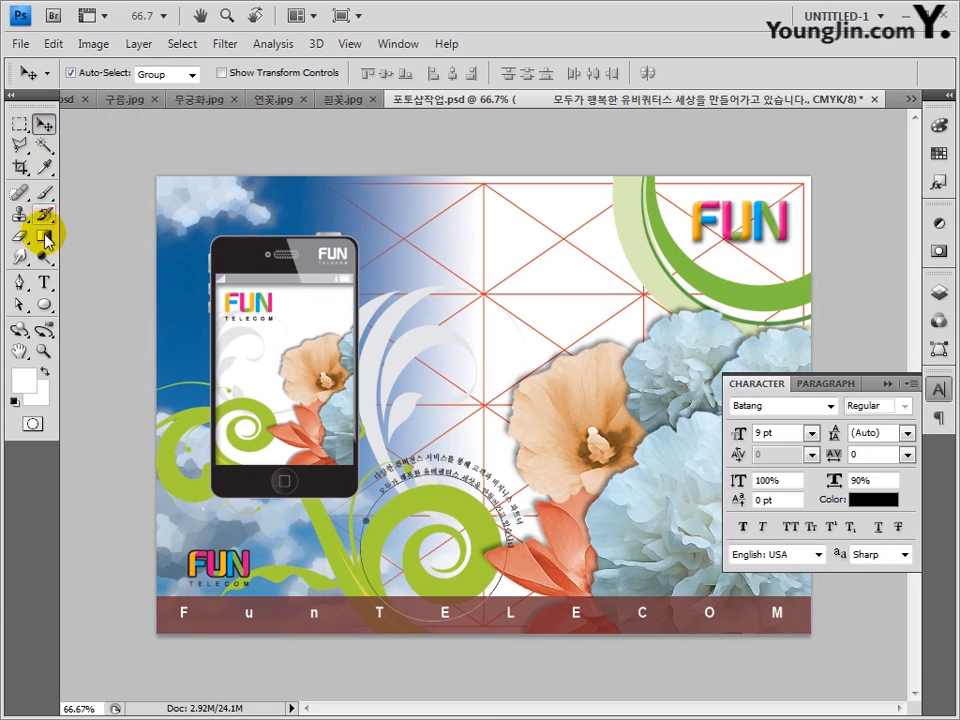
{"action": "left_click", "coordinate": [44, 283]}
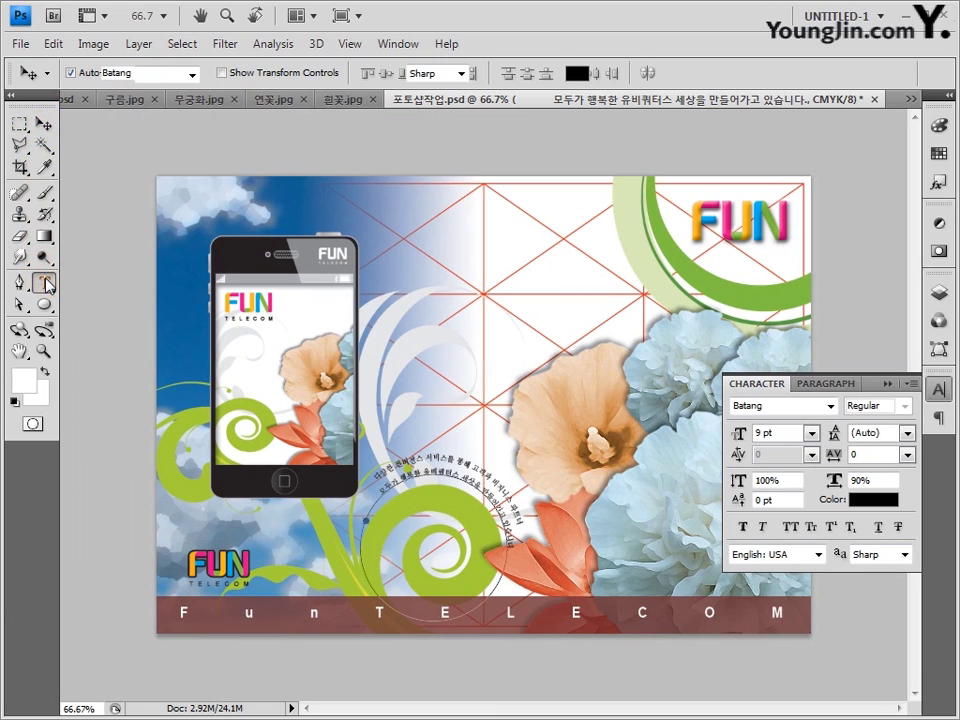
{"action": "left_click", "coordinate": [445, 266]}
{"action": "type", "text": "똑~"}
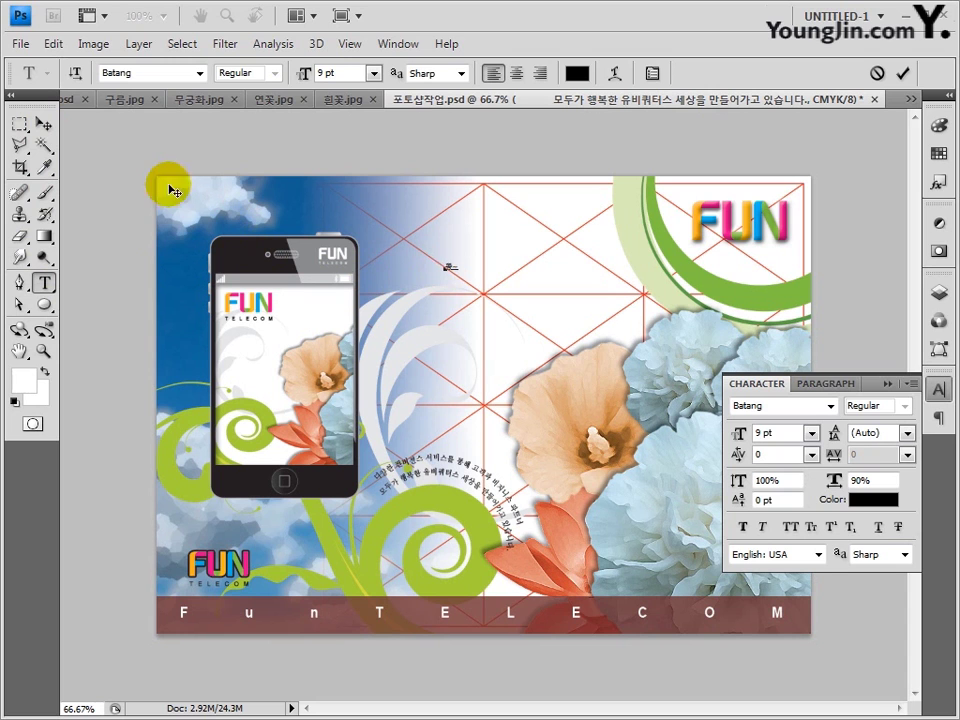
{"action": "key", "text": "ctrl+Return"}
{"action": "key", "text": "ctrl+t"}
{"action": "left_click_drag", "start_coordinate": [456, 257], "coordinate": [521, 240]}
{"action": "key", "text": "Return"}
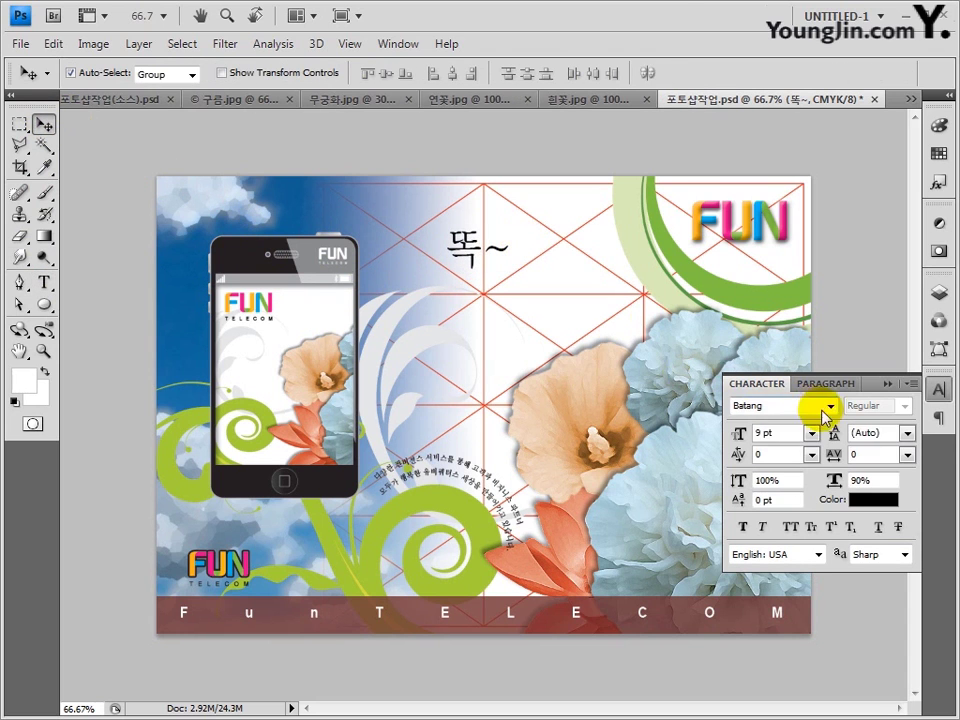
Step: Change the font of the 똑~ text to HYwulM
{"action": "left_click", "coordinate": [829, 406]}
{"action": "left_click_drag", "start_coordinate": [950, 30], "coordinate": [948, 100]}
{"action": "left_click", "coordinate": [883, 365]}
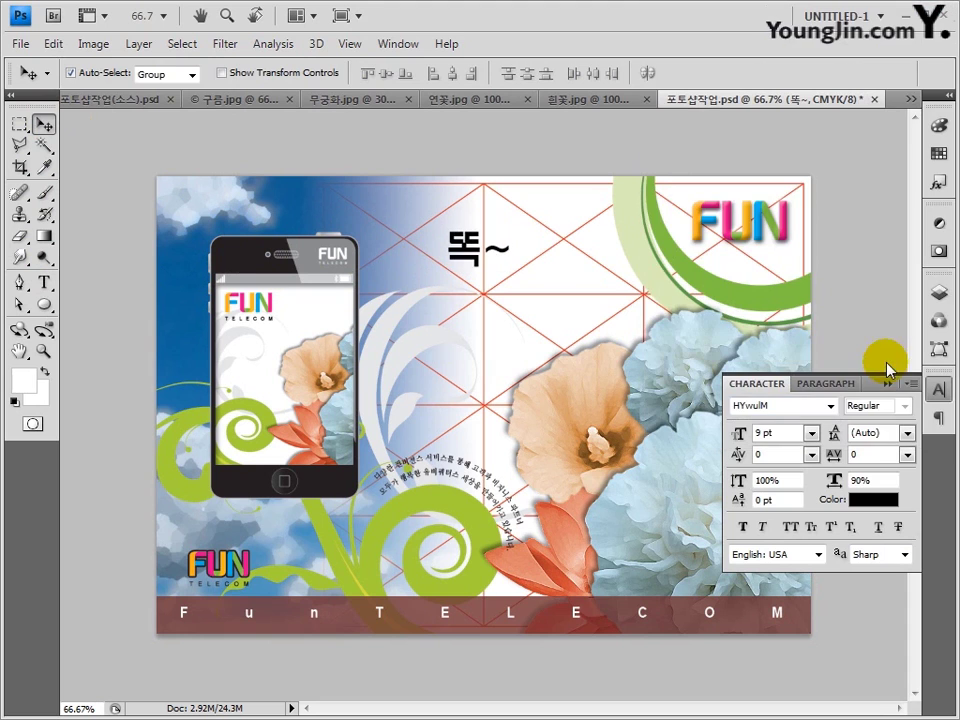
Step: Set the 똑~ text's colour to C 40, M 70, Y 30, K 0
{"action": "left_click", "coordinate": [872, 499]}
{"action": "type", "text": "40"}
{"action": "key", "text": "Tab"}
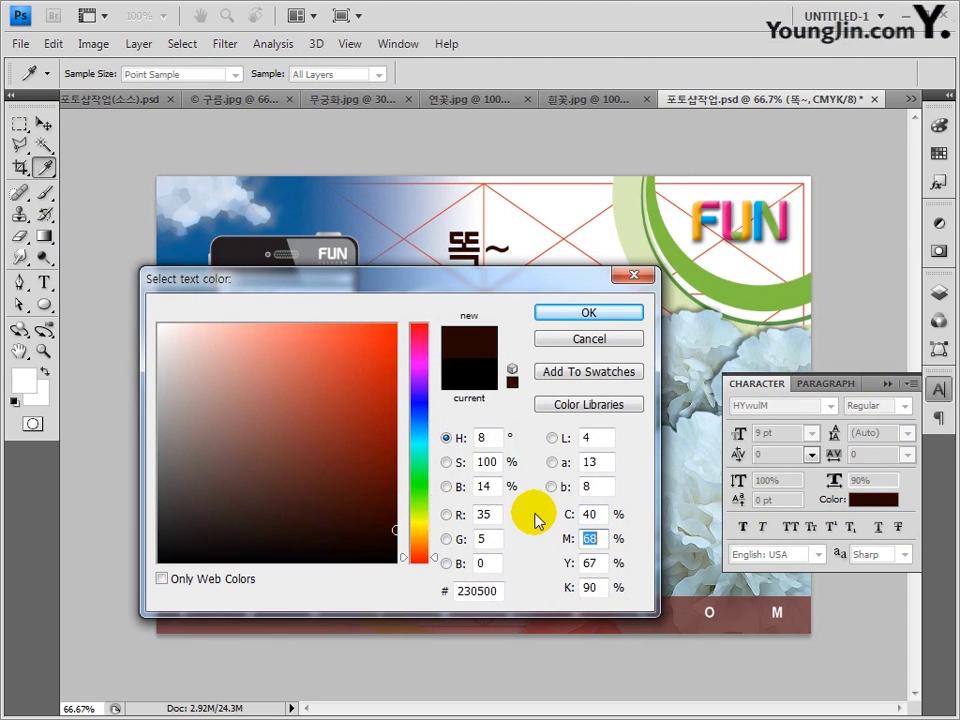
{"action": "type", "text": "70"}
{"action": "key", "text": "Tab"}
{"action": "type", "text": "30"}
{"action": "key", "text": "Tab"}
{"action": "type", "text": "0"}
{"action": "key", "text": "Return"}
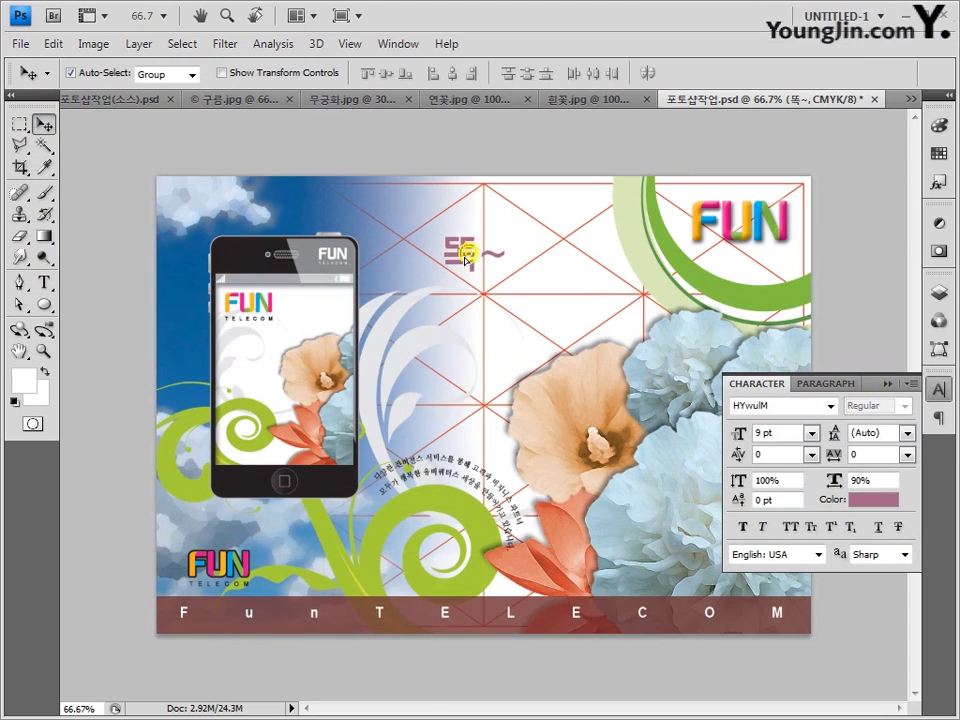
Step: Add the text 같아 to the right of 똑~ and scale it up to a smaller size than 똑~
{"action": "left_click", "coordinate": [45, 284]}
{"action": "left_click", "coordinate": [523, 265]}
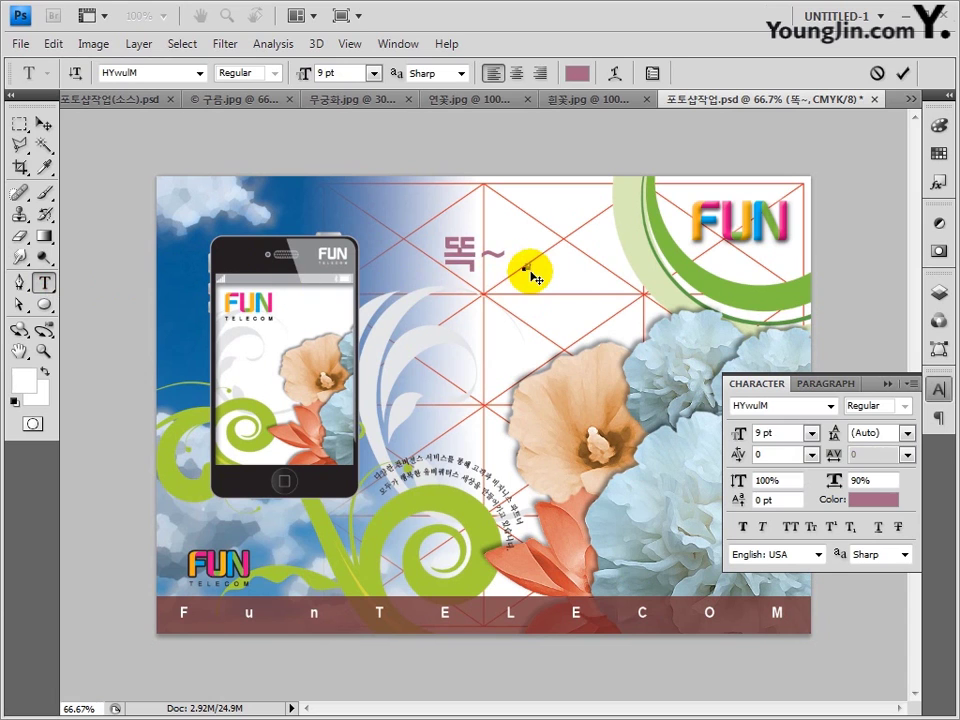
{"action": "left_click", "coordinate": [44, 123]}
{"action": "key", "text": "ctrl+t"}
{"action": "left_click_drag", "start_coordinate": [541, 256], "coordinate": [573, 253]}
{"action": "key", "text": "Return"}
Step: Set the 같아 text's colour to C 0, M 0, Y 0, K 60
{"action": "left_click", "coordinate": [873, 499]}
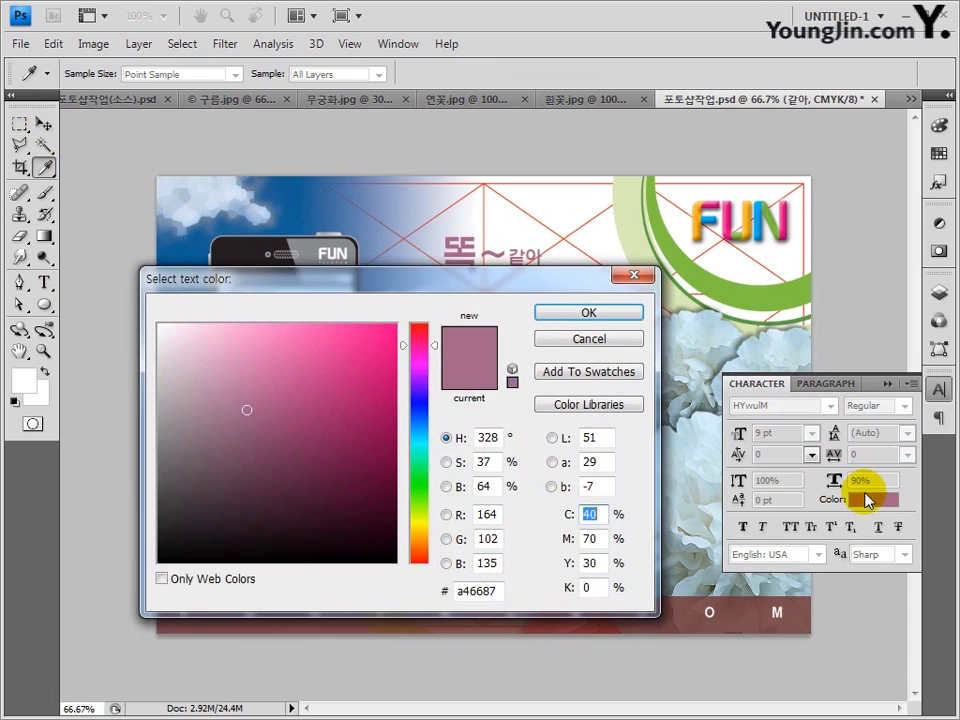
{"action": "type", "text": "0"}
{"action": "key", "text": "Tab"}
{"action": "type", "text": "0"}
{"action": "key", "text": "Tab"}
{"action": "type", "text": "0"}
{"action": "key", "text": "Tab"}
{"action": "type", "text": "60"}
{"action": "left_click", "coordinate": [563, 310]}
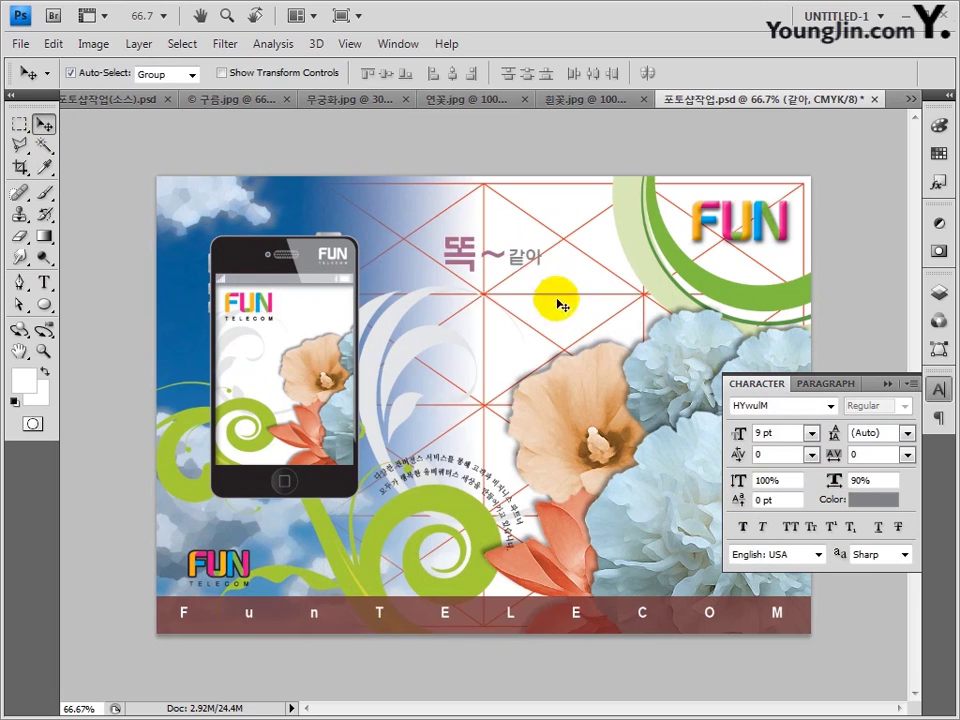
Step: Duplicate the 같아 text just below it and change the copy's wording to 눈으로 보는 것을
{"action": "left_click_drag", "start_coordinate": [522, 258], "coordinate": [522, 285]}
{"action": "left_click", "coordinate": [45, 284]}
{"action": "double_click", "coordinate": [494, 286]}
{"action": "type", "text": "뉴으로 보"}
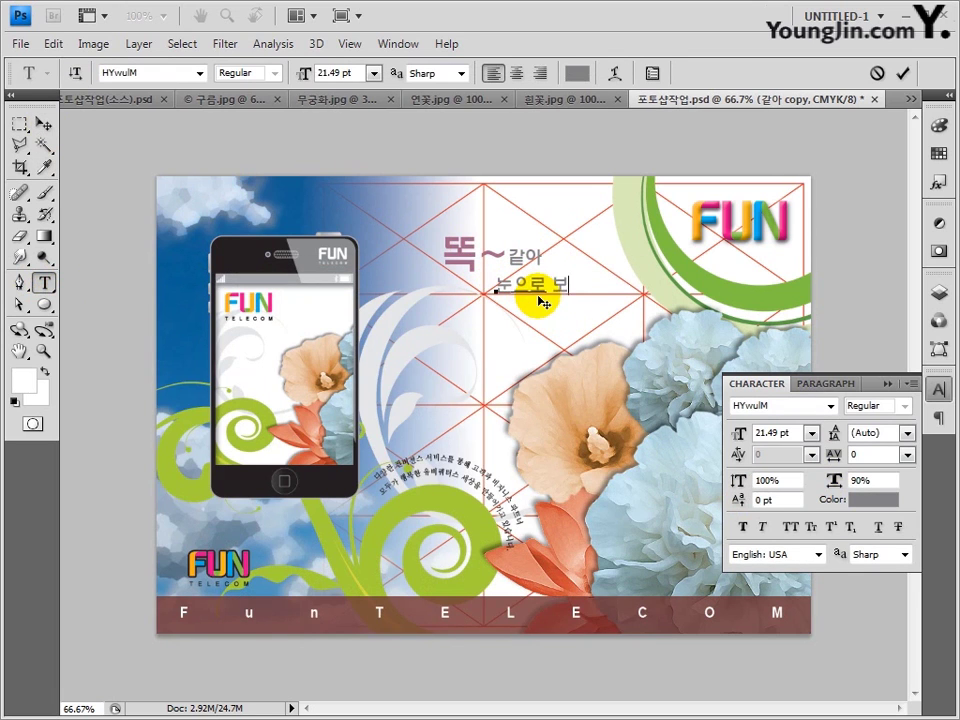
{"action": "type", "text": "는 것을"}
{"action": "left_click", "coordinate": [44, 123]}
Step: Shift the 눈으로 보는 것을 line slightly left and place a copy of 똑~ below it, reworded as 꼭!!
{"action": "key", "text": "ctrl+t"}
{"action": "left_click_drag", "start_coordinate": [495, 292], "coordinate": [433, 330]}
{"action": "key", "text": "Return"}
{"action": "key", "text": "t"}
{"action": "double_click", "coordinate": [452, 334]}
{"action": "type", "text": "꼭!!"}
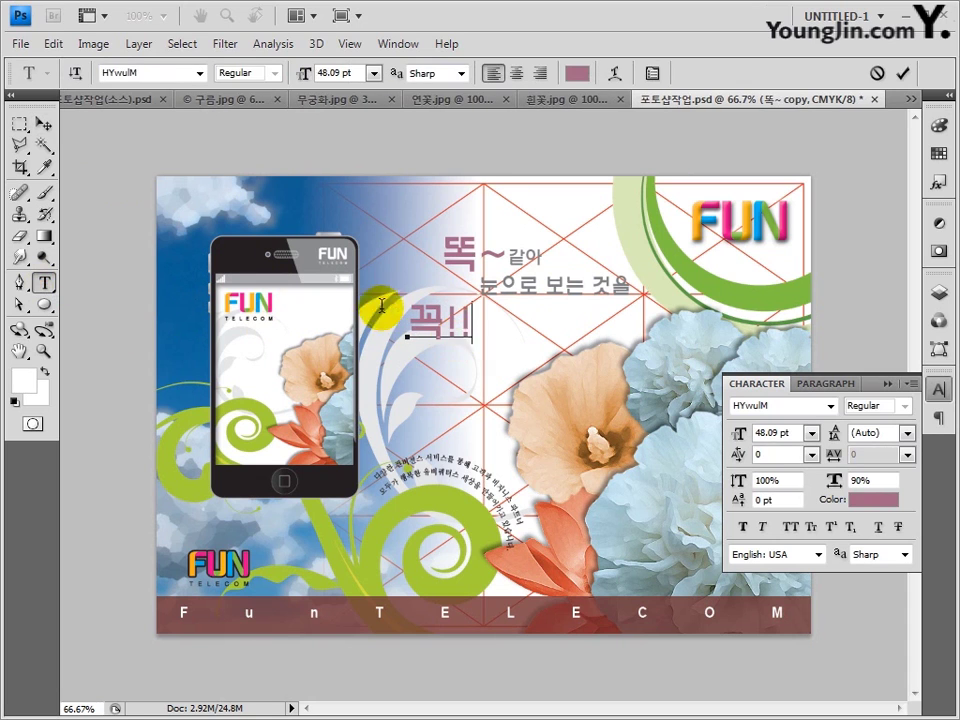
{"action": "left_click", "coordinate": [44, 123]}
Step: Recolour the 꼭!! text to coral, with its cyan value set to 0%
{"action": "left_click", "coordinate": [873, 499]}
{"action": "double_click", "coordinate": [593, 514]}
{"action": "type", "text": "0"}
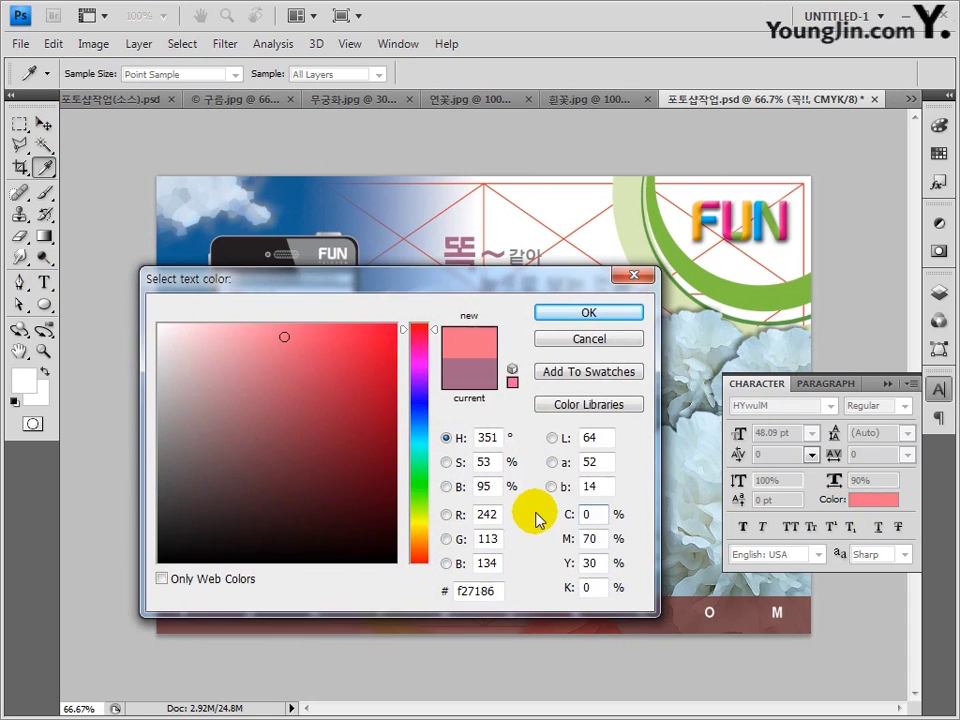
{"action": "key", "text": "Tab"}
{"action": "left_click", "coordinate": [588, 313]}
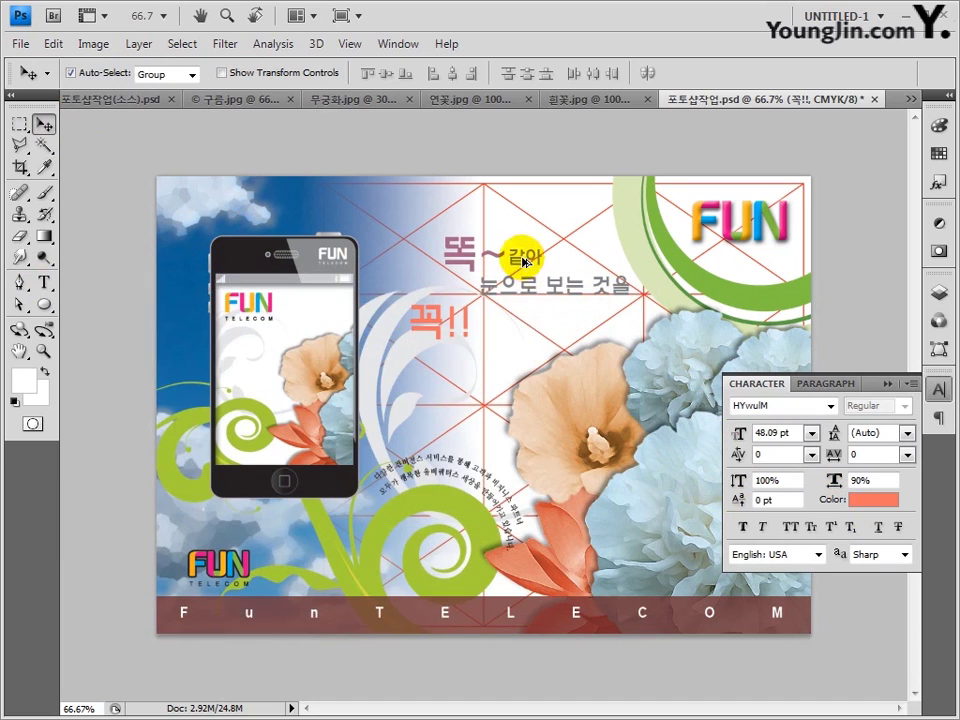
Step: Duplicate the 같아 text beside 꼭!! and change the copy's wording to 간직하고 싶다면
{"action": "left_click_drag", "start_coordinate": [553, 266], "coordinate": [530, 338]}
{"action": "key", "text": "t"}
{"action": "double_click", "coordinate": [489, 320]}
{"action": "type", "text": "가직하"}
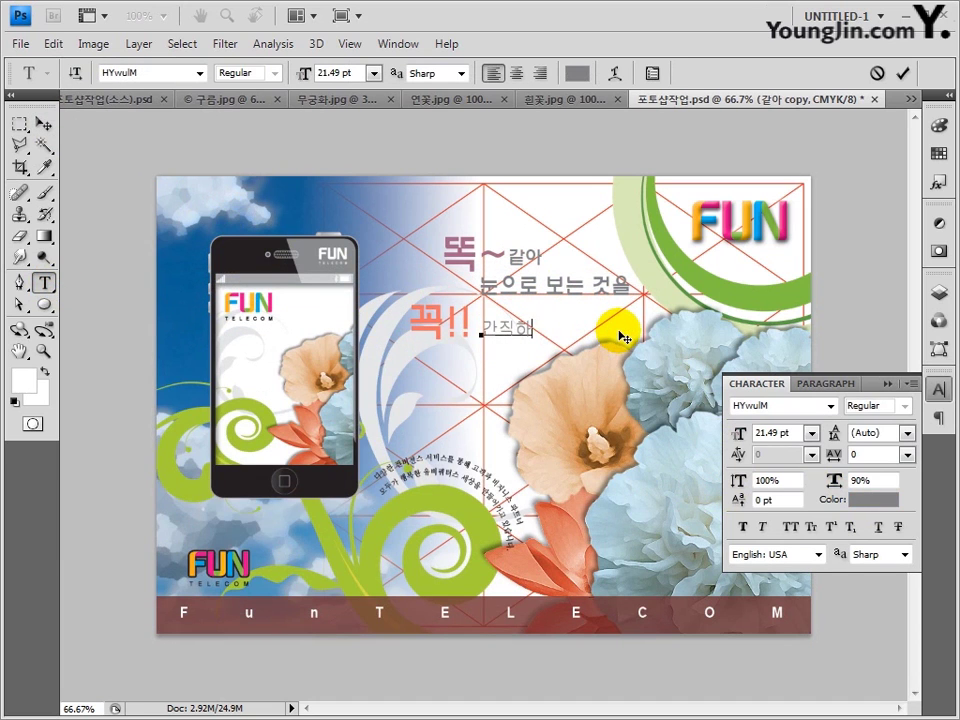
{"action": "type", "text": "고 싶다면"}
{"action": "left_click", "coordinate": [44, 122]}
Step: Set the font of the 간직하고 싶다면 text to HYwulM
{"action": "left_click", "coordinate": [830, 406]}
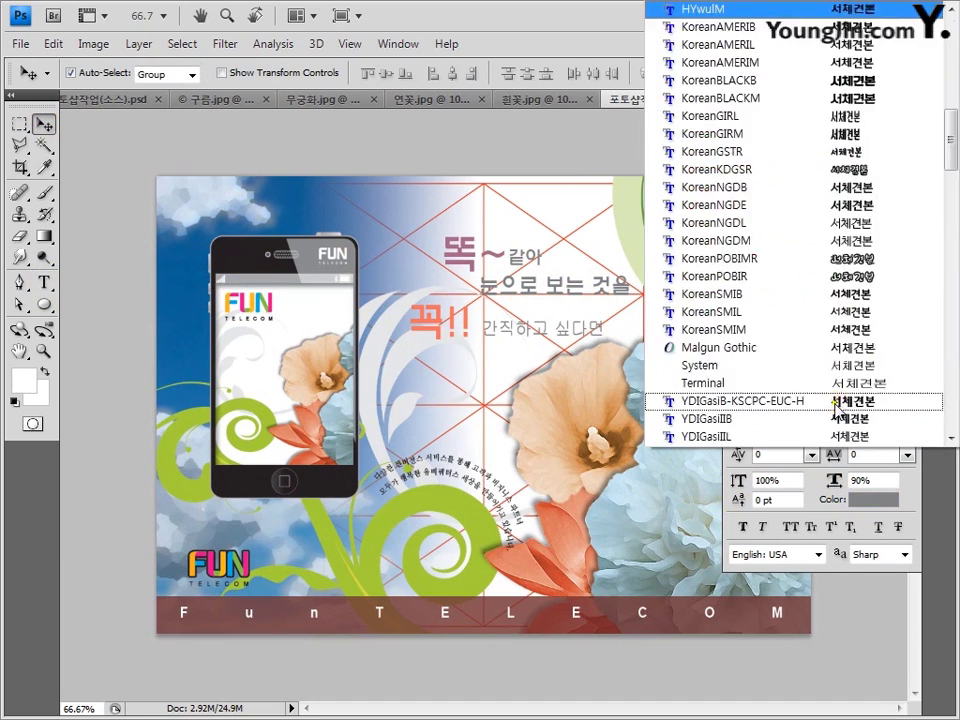
{"action": "left_click_drag", "start_coordinate": [945, 205], "coordinate": [950, 140]}
{"action": "scroll", "coordinate": [793, 231], "scroll_direction": "up", "scroll_amount": 2}
{"action": "left_click", "coordinate": [793, 231]}
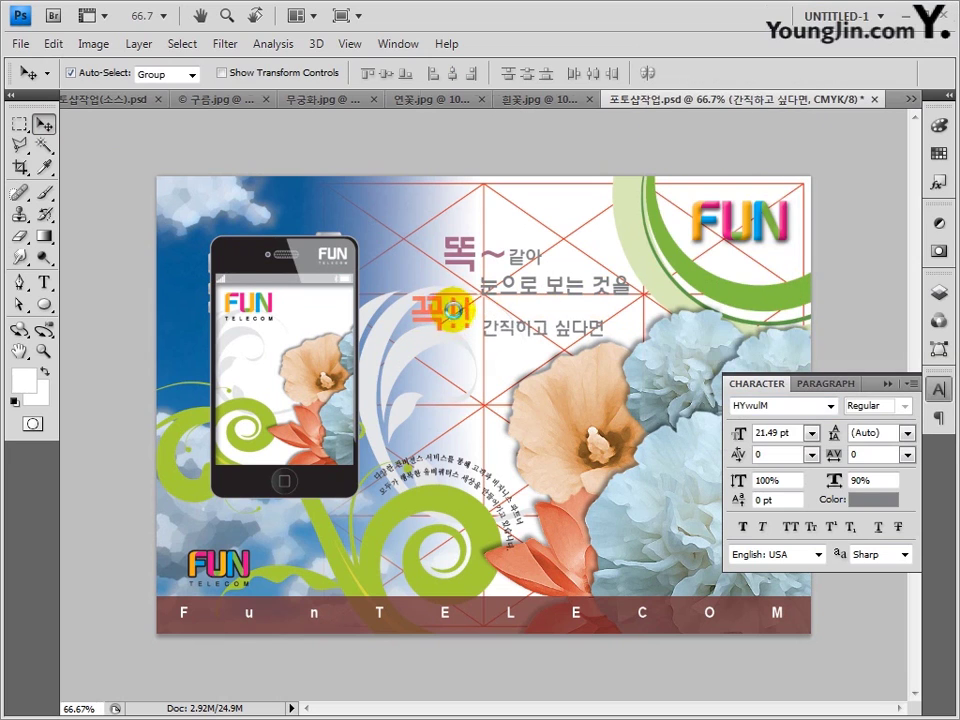
Step: Duplicate the 꼭!! text below it, change the copy to 펀~ and scale it to about 111%
{"action": "left_click_drag", "start_coordinate": [440, 325], "coordinate": [490, 362]}
{"action": "left_click", "coordinate": [44, 283]}
{"action": "type", "text": "펀~"}
{"action": "left_click", "coordinate": [44, 122]}
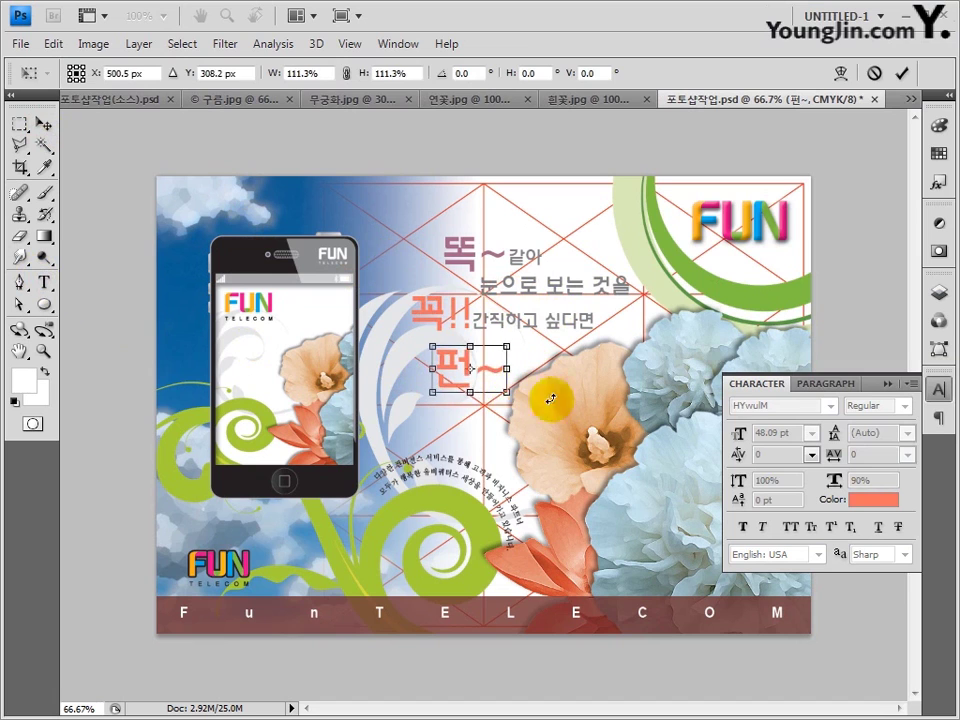
Step: Set the 펀~ text's colour to teal, C 75, M 0, Y 60, K 0
{"action": "left_click", "coordinate": [876, 496]}
{"action": "left_click", "coordinate": [180, 465]}
{"action": "left_click", "coordinate": [358, 392]}
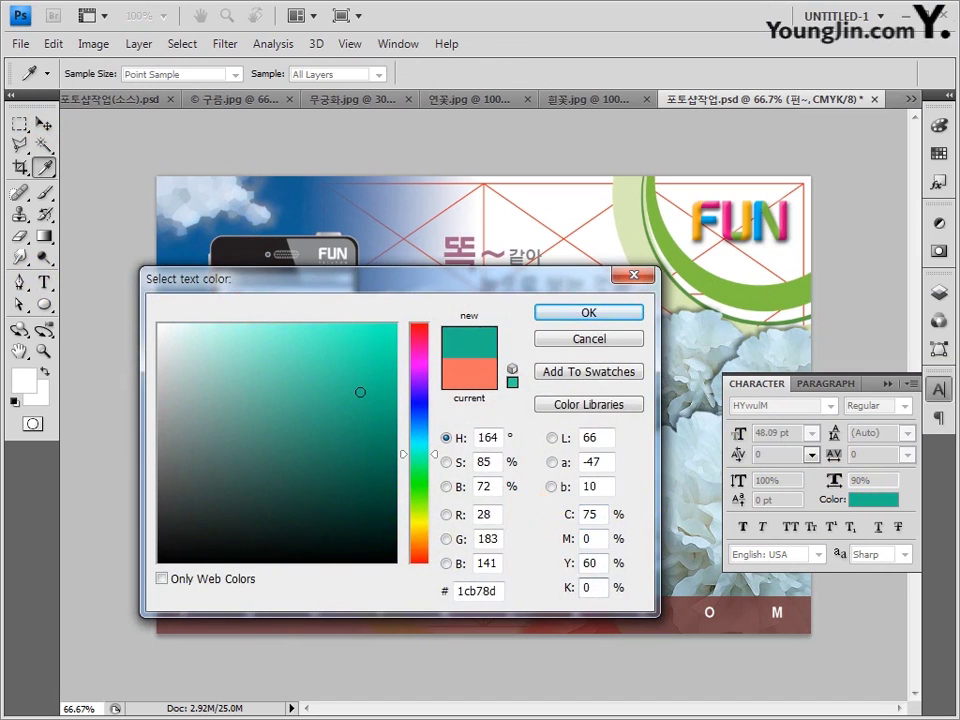
{"action": "left_click", "coordinate": [617, 313]}
Step: Duplicate the 간직하고 싶다면 text beside 펀~ and change the copy's wording to 하세요
{"action": "left_click_drag", "start_coordinate": [540, 327], "coordinate": [554, 368]}
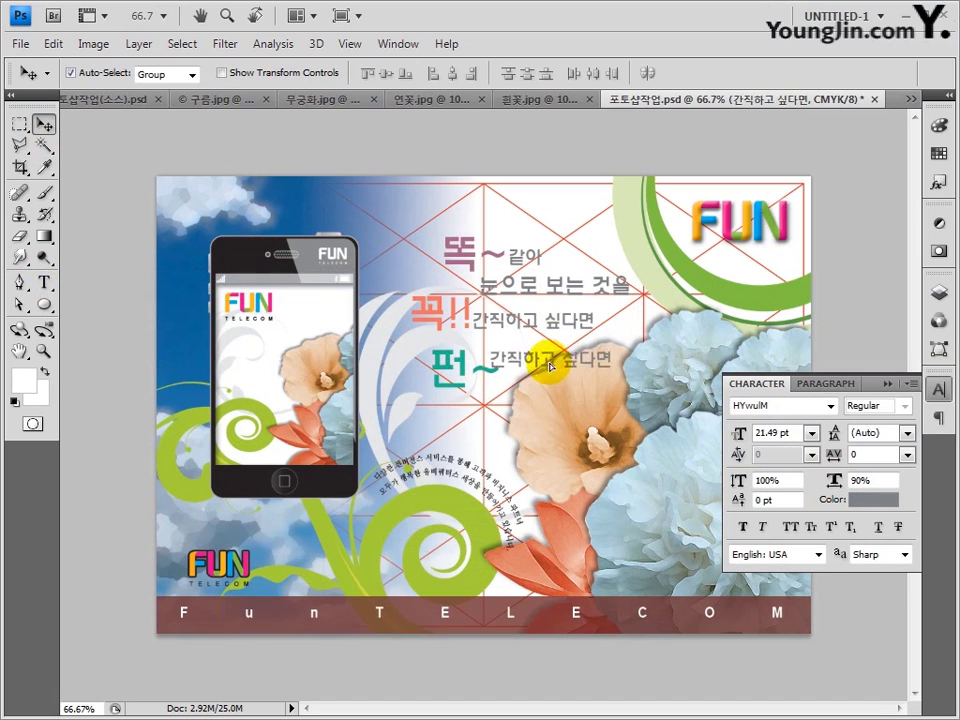
{"action": "left_click", "coordinate": [44, 283]}
{"action": "left_click_drag", "start_coordinate": [490, 360], "coordinate": [628, 364]}
{"action": "type", "text": "하세요."}
{"action": "left_click", "coordinate": [44, 122]}
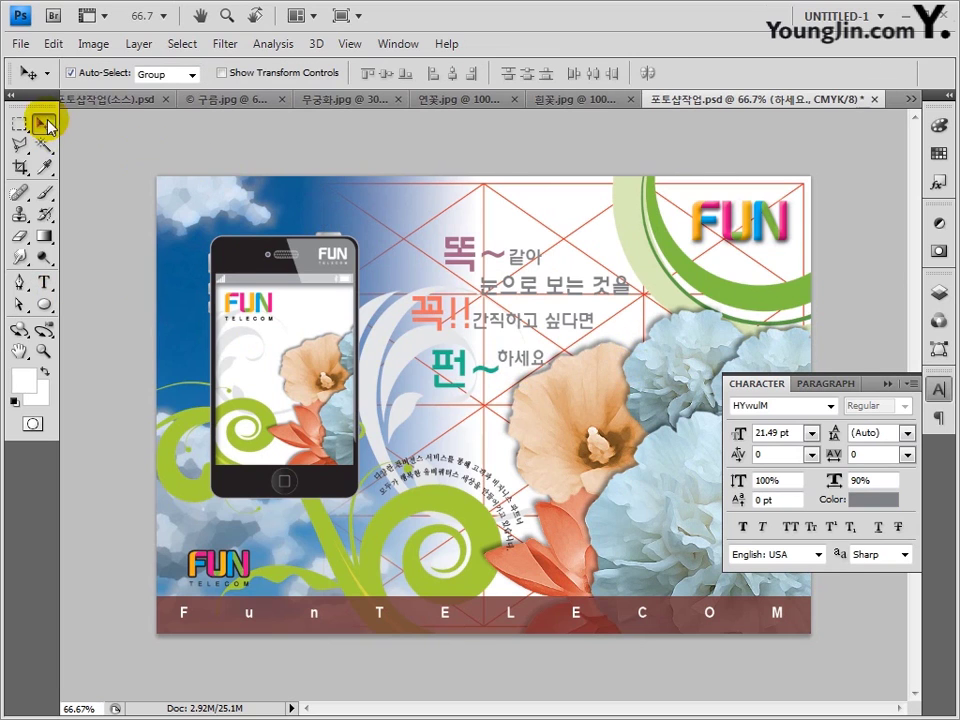
Step: Nudge all the slogan texts slightly left, and the 꼭!! and 간직하고 싶다면 texts further left
{"action": "left_click", "coordinate": [938, 292]}
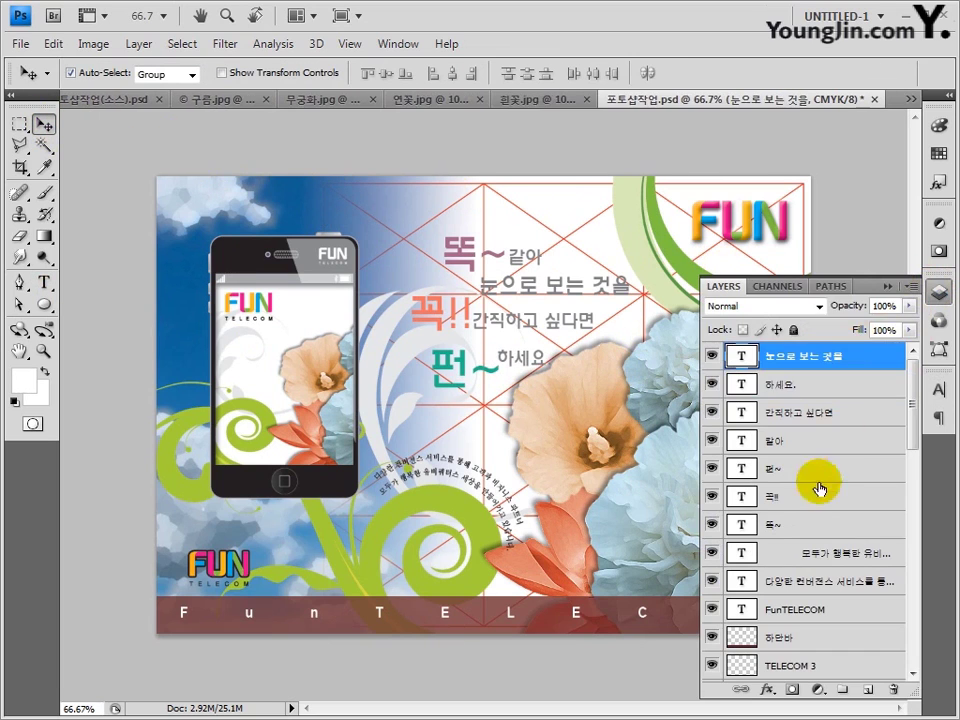
{"action": "left_click", "coordinate": [806, 514], "text": "shift"}
{"action": "left_click", "coordinate": [805, 496]}
{"action": "left_click", "coordinate": [797, 418], "text": "ctrl"}
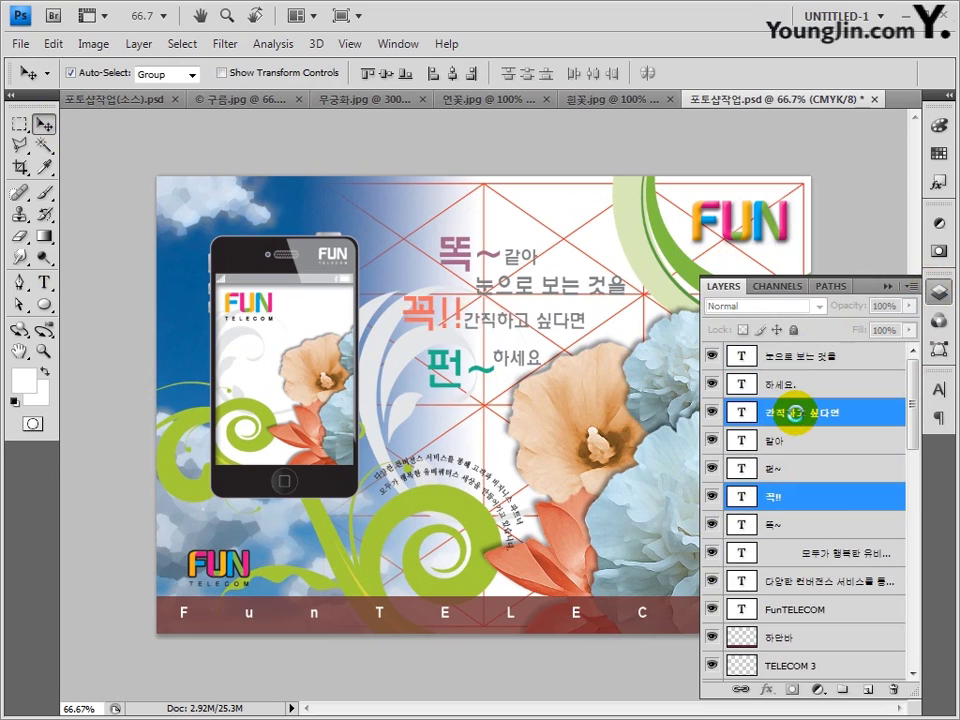
{"action": "key", "text": "shift+Left"}
Step: Nudge the 펀~ and 하세요. texts into alignment with each other beneath the 꼭!! line
{"action": "left_click", "coordinate": [804, 468]}
{"action": "left_click", "coordinate": [803, 387], "text": "ctrl"}
{"action": "left_click", "coordinate": [841, 388]}
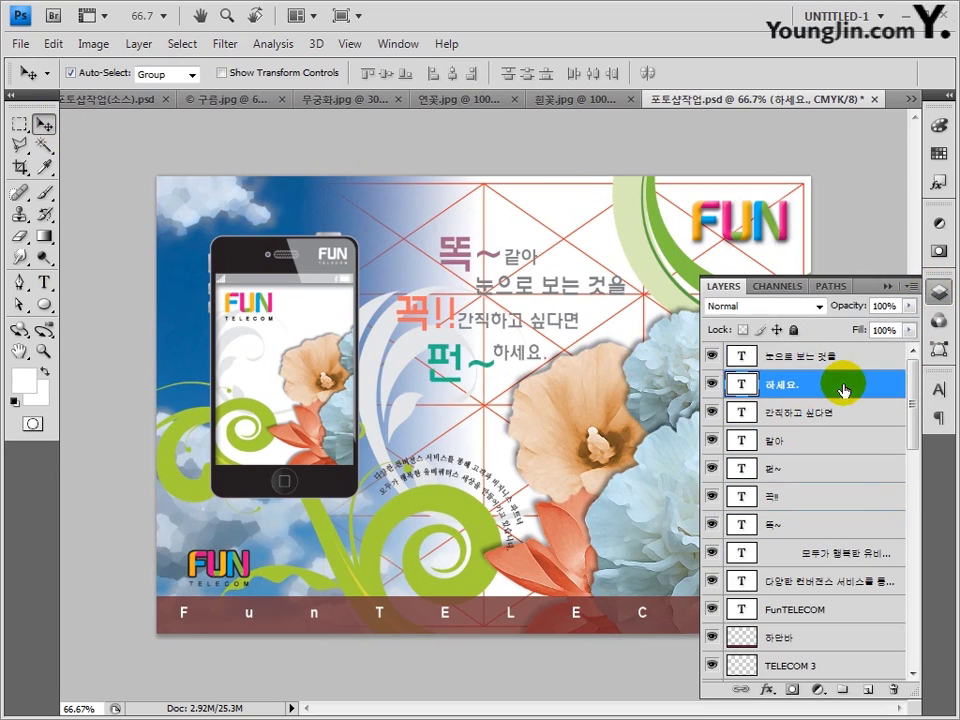
{"action": "left_click", "coordinate": [804, 468], "text": "ctrl"}
Step: Move the 그리드 layer from just above the Background to the top of the layer stack
{"action": "left_click_drag", "start_coordinate": [913, 382], "coordinate": [926, 597]}
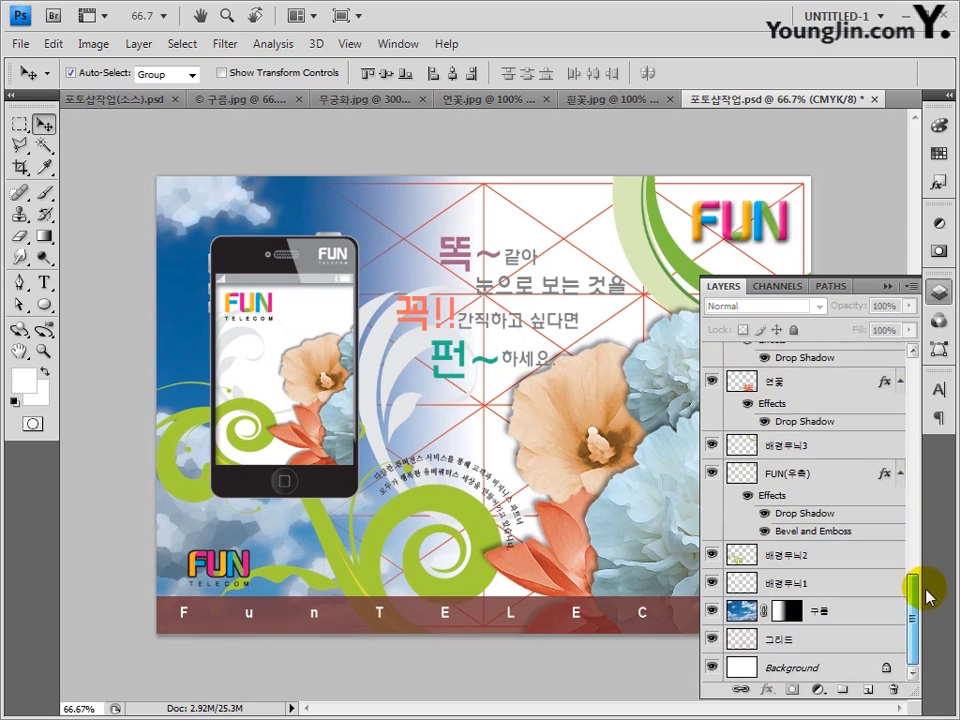
{"action": "left_click", "coordinate": [841, 640]}
{"action": "mouse_move", "coordinate": [841, 640]}
{"action": "left_mouse_down"}
{"action": "mouse_move", "coordinate": [836, 294]}
{"action": "mouse_move", "coordinate": [838, 352]}
{"action": "left_mouse_up"}
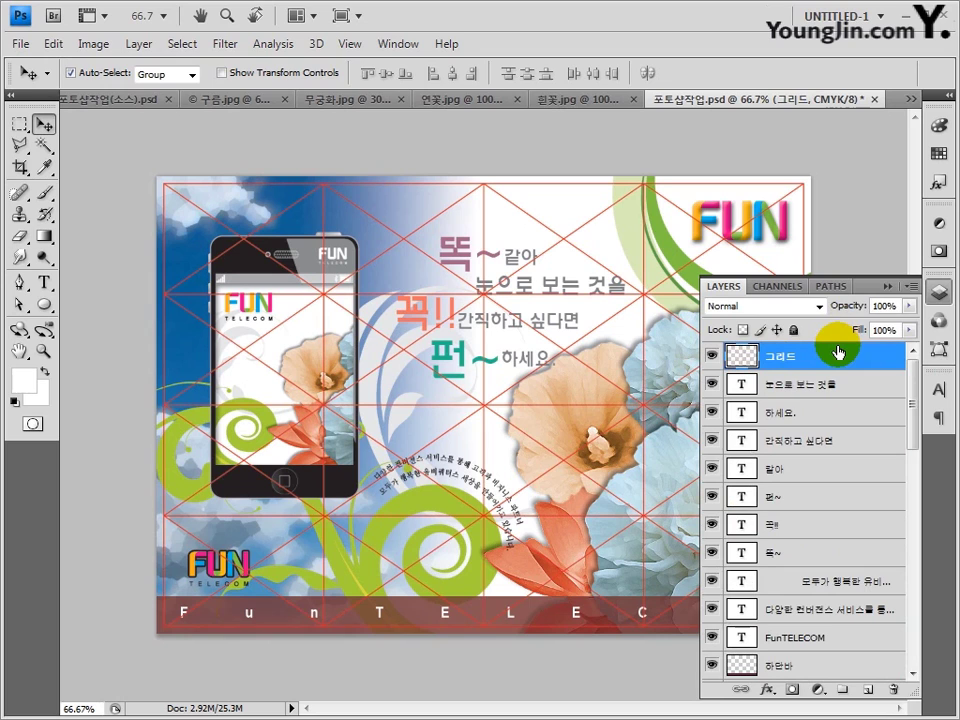
Step: Check the full layout against the grid and hide the 그리드 layer
{"action": "left_click", "coordinate": [940, 292]}
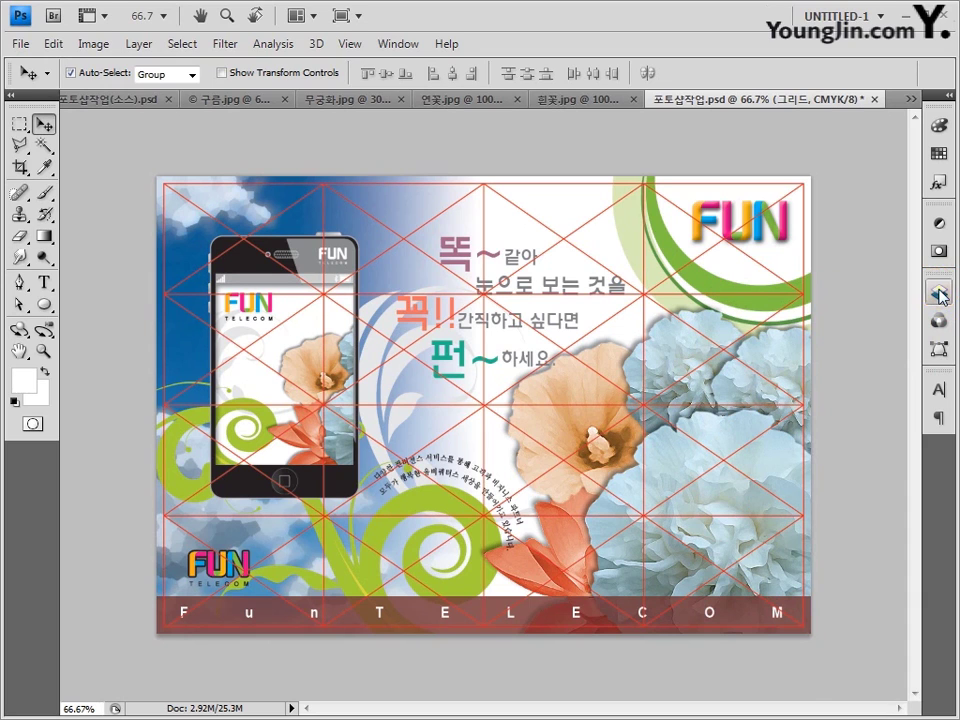
{"action": "left_click", "coordinate": [940, 292]}
{"action": "left_click", "coordinate": [713, 357]}
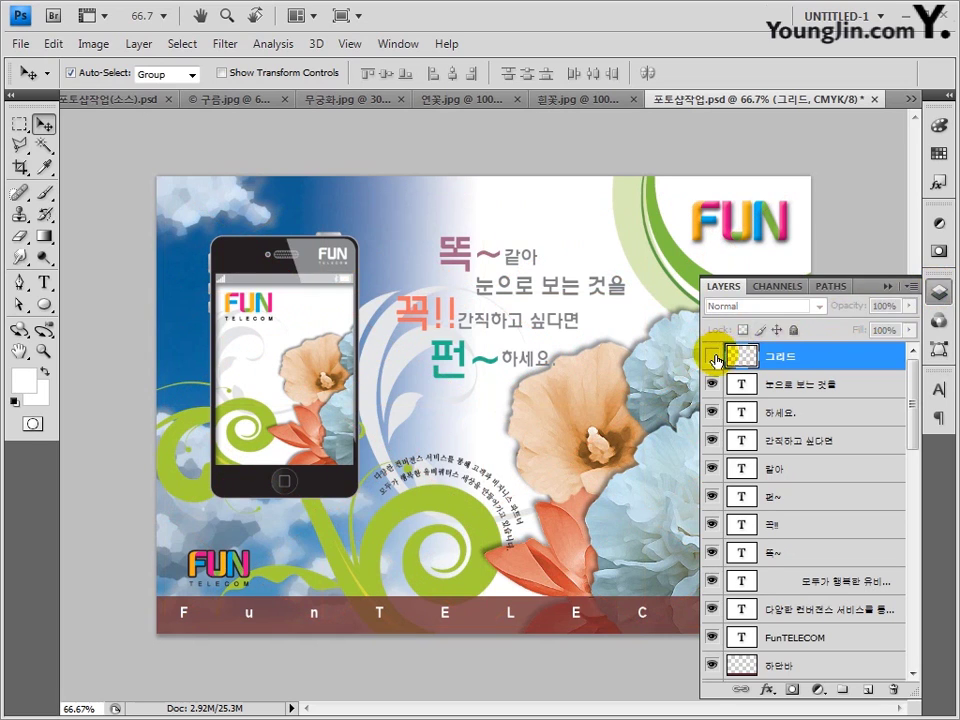
{"action": "left_click", "coordinate": [940, 294]}
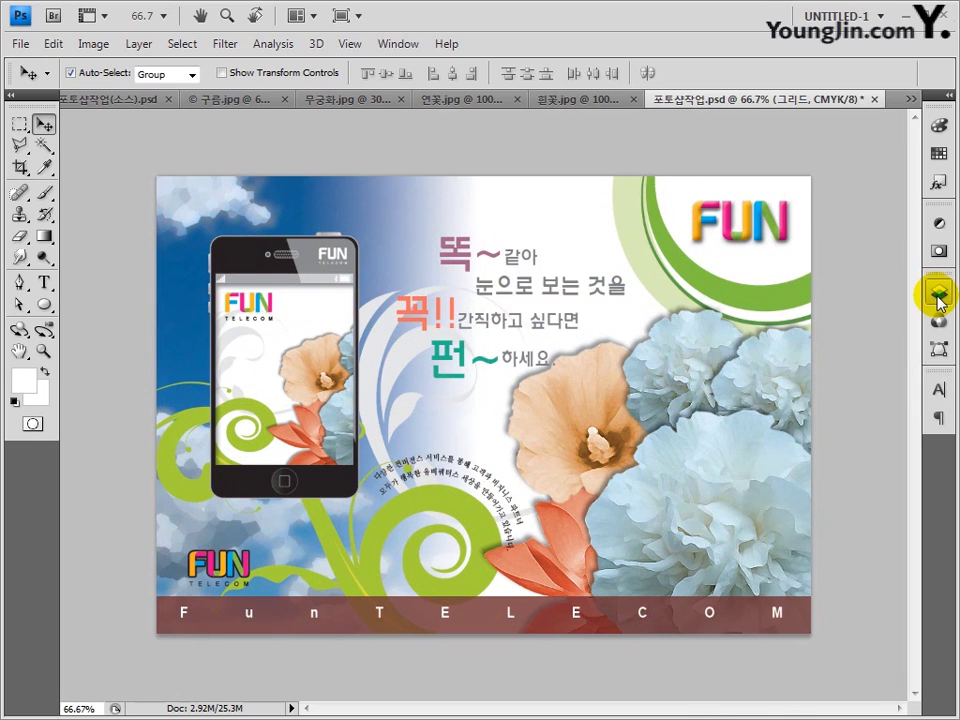
Step: Convert the composition from CMYK to RGB Color mode without flattening its layers
{"action": "left_click", "coordinate": [95, 44]}
{"action": "mouse_move", "coordinate": [101, 65]}
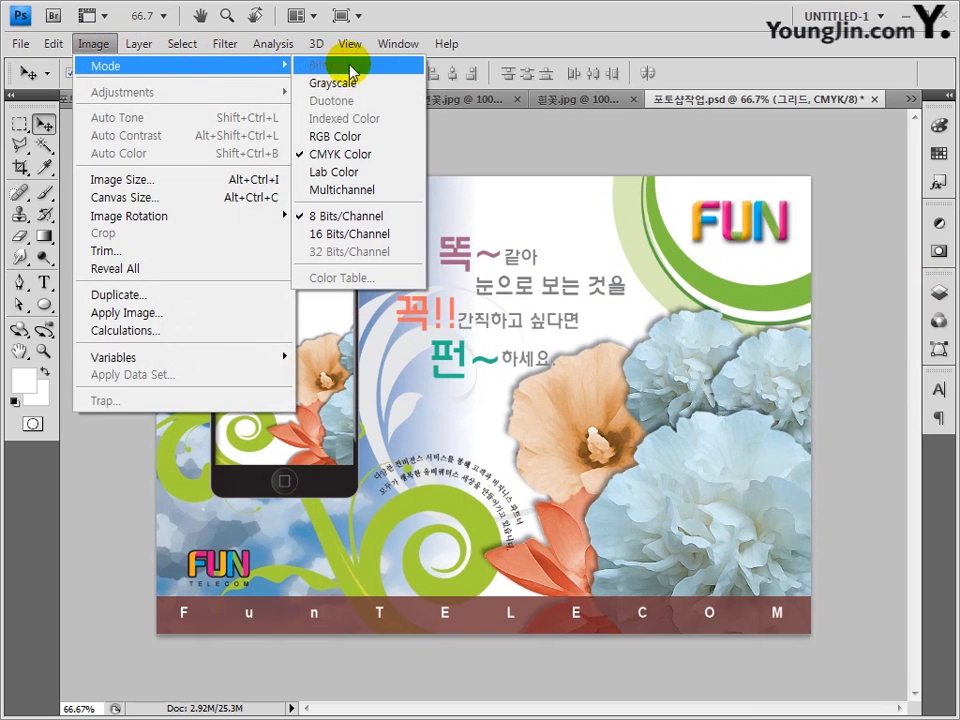
{"action": "left_click", "coordinate": [345, 137]}
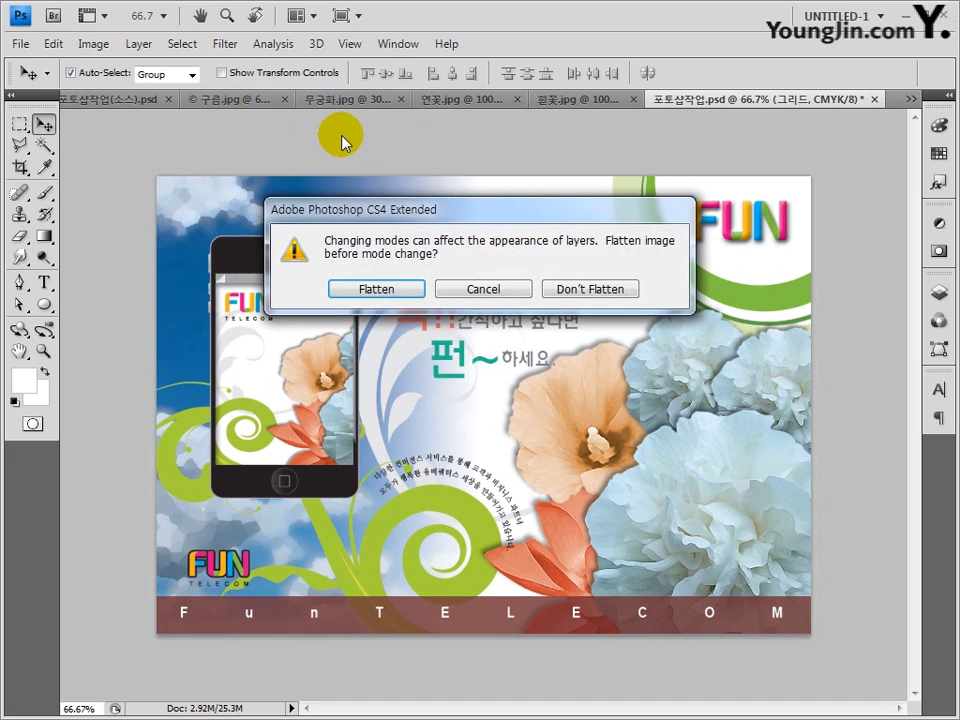
{"action": "left_click", "coordinate": [581, 290]}
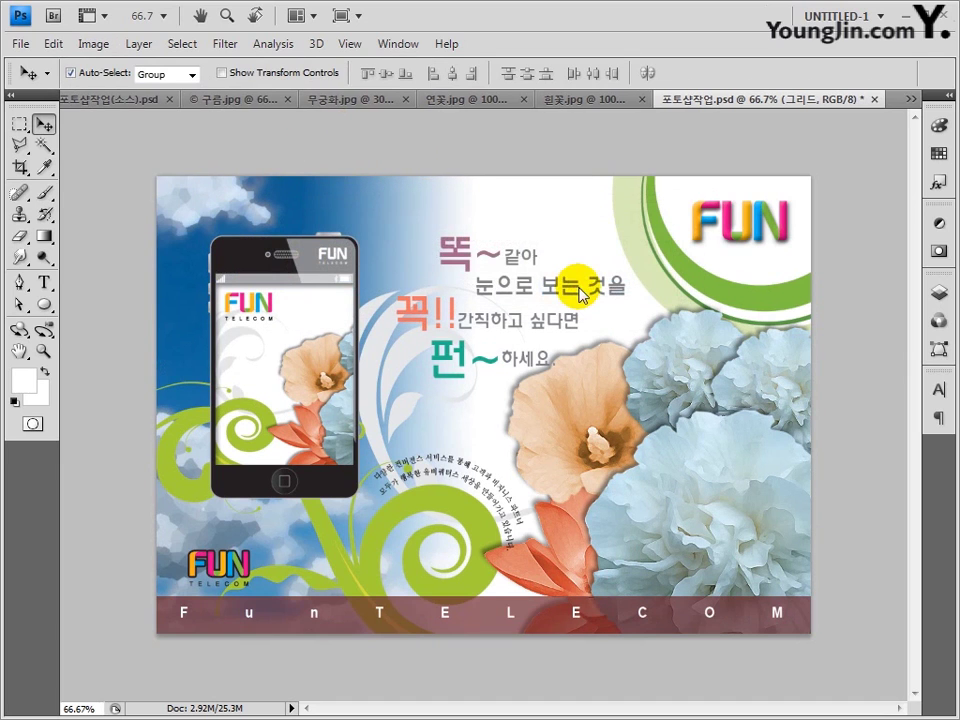
Step: Save a JPEG copy of the composition as 01 in the 작업 folder, at Maximum quality 12 with Baseline ("Standard") format
{"action": "left_click", "coordinate": [20, 43]}
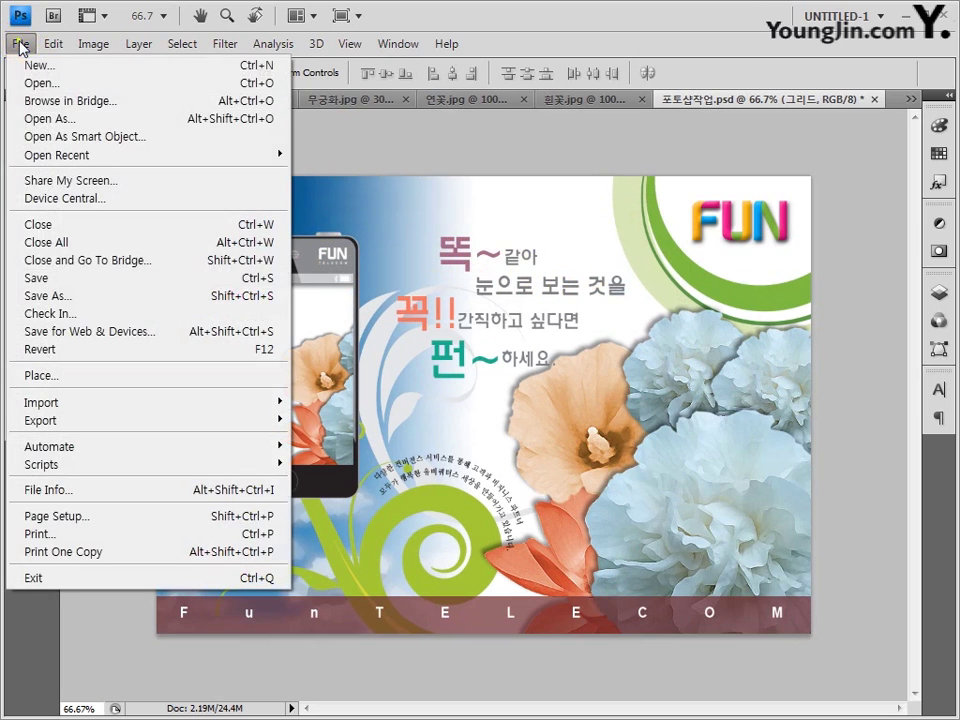
{"action": "left_click", "coordinate": [26, 302]}
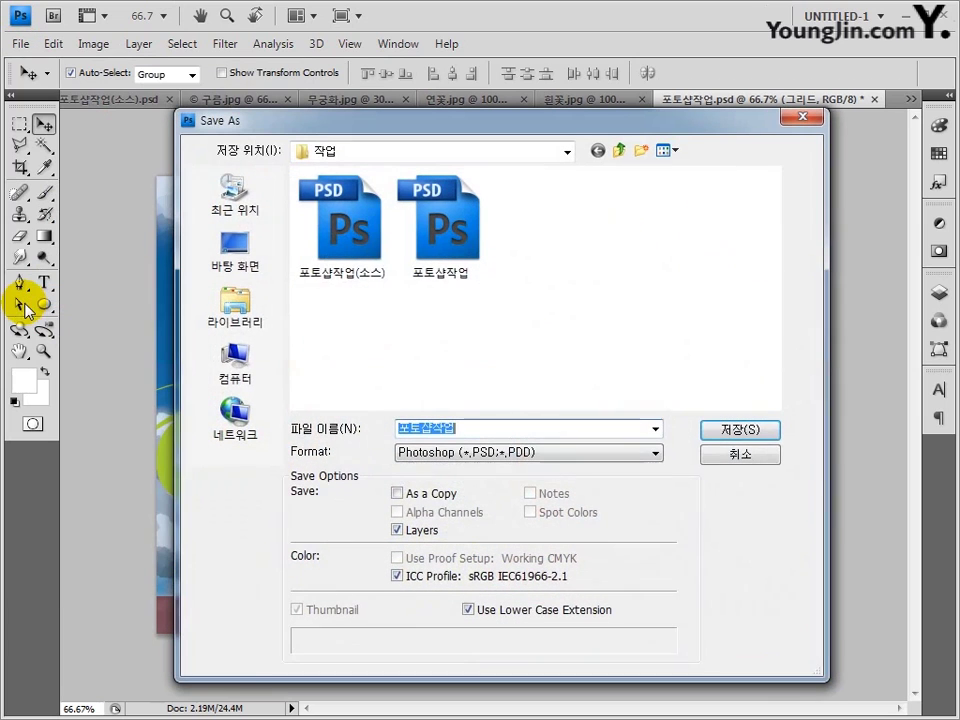
{"action": "left_click", "coordinate": [452, 455]}
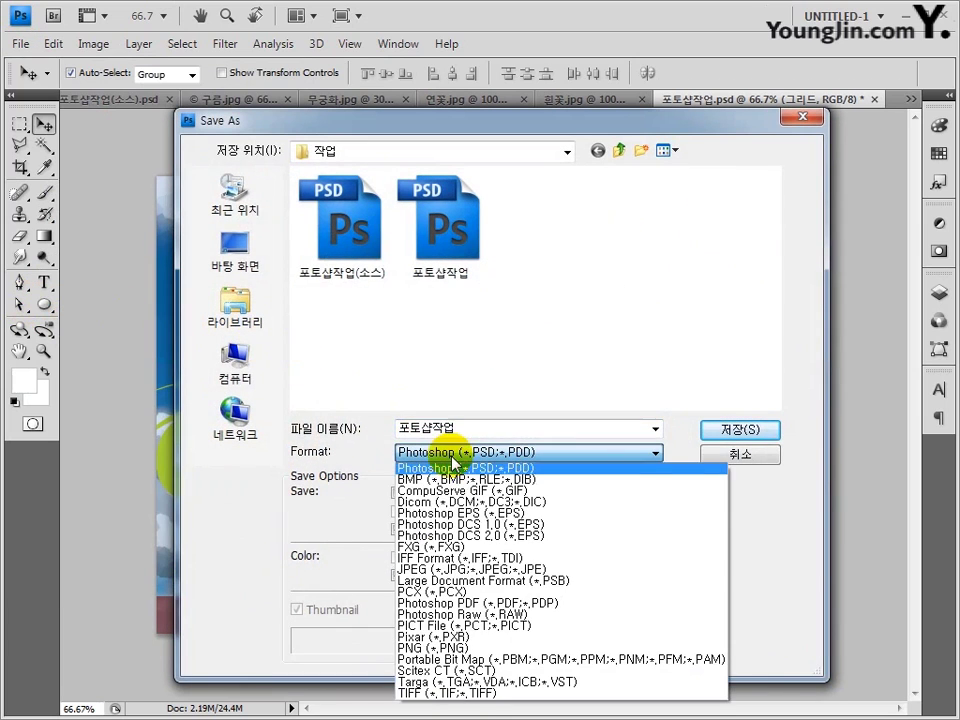
{"action": "left_click", "coordinate": [455, 570]}
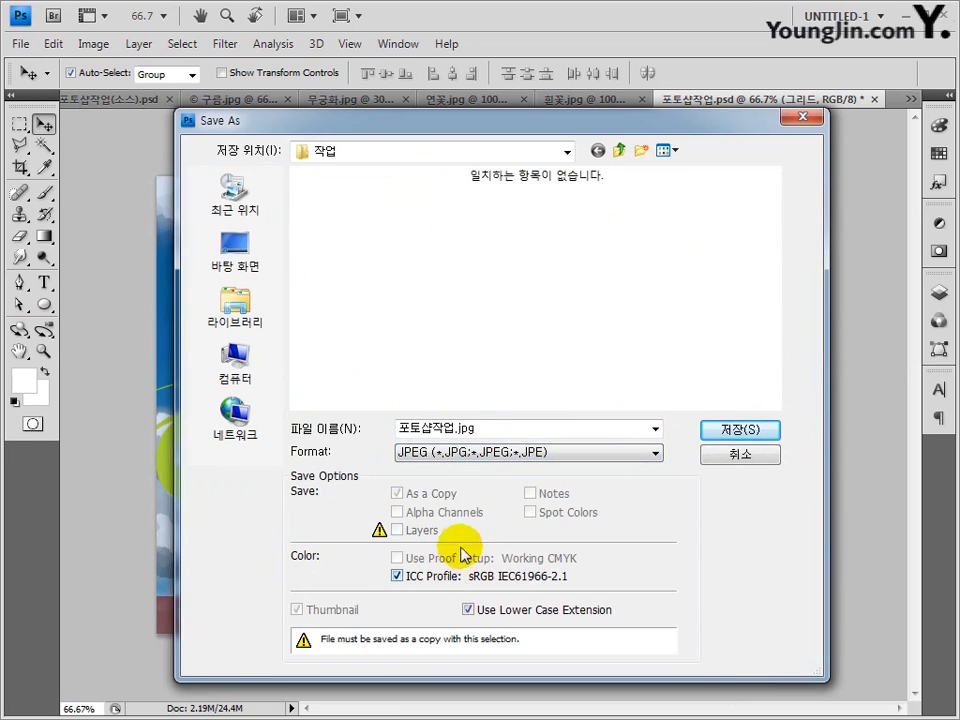
{"action": "left_click_drag", "start_coordinate": [487, 437], "coordinate": [386, 435]}
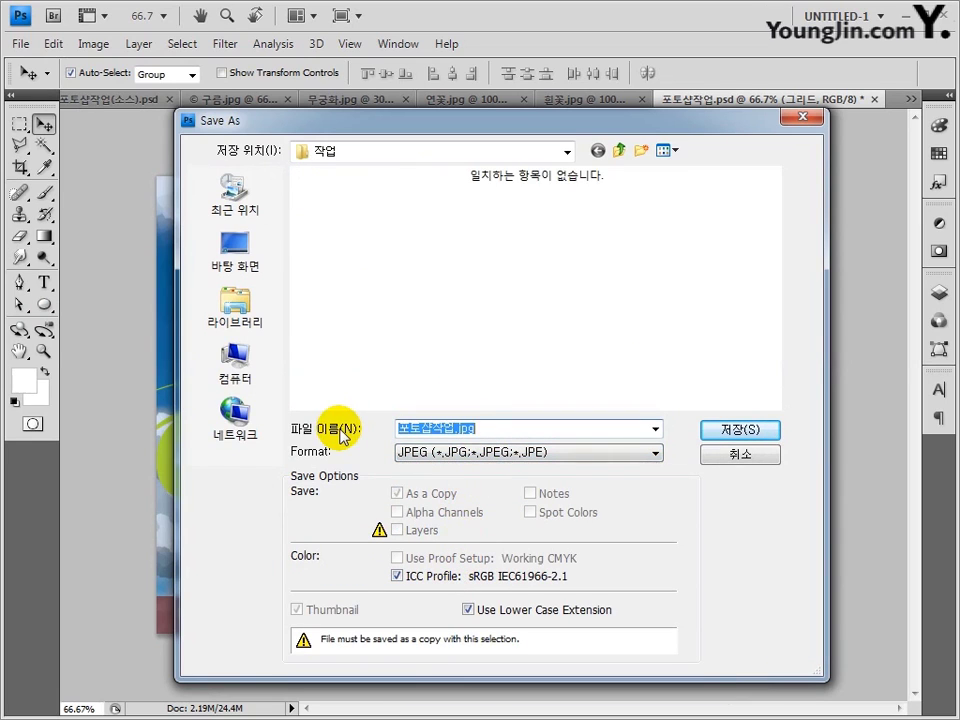
{"action": "type", "text": "01"}
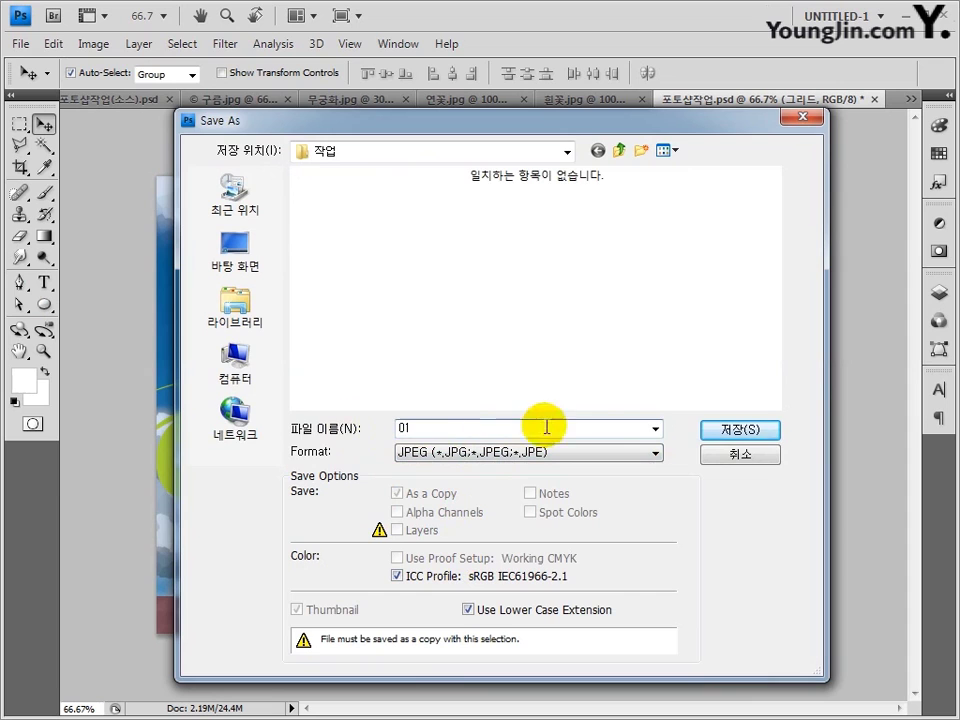
{"action": "left_click", "coordinate": [721, 429]}
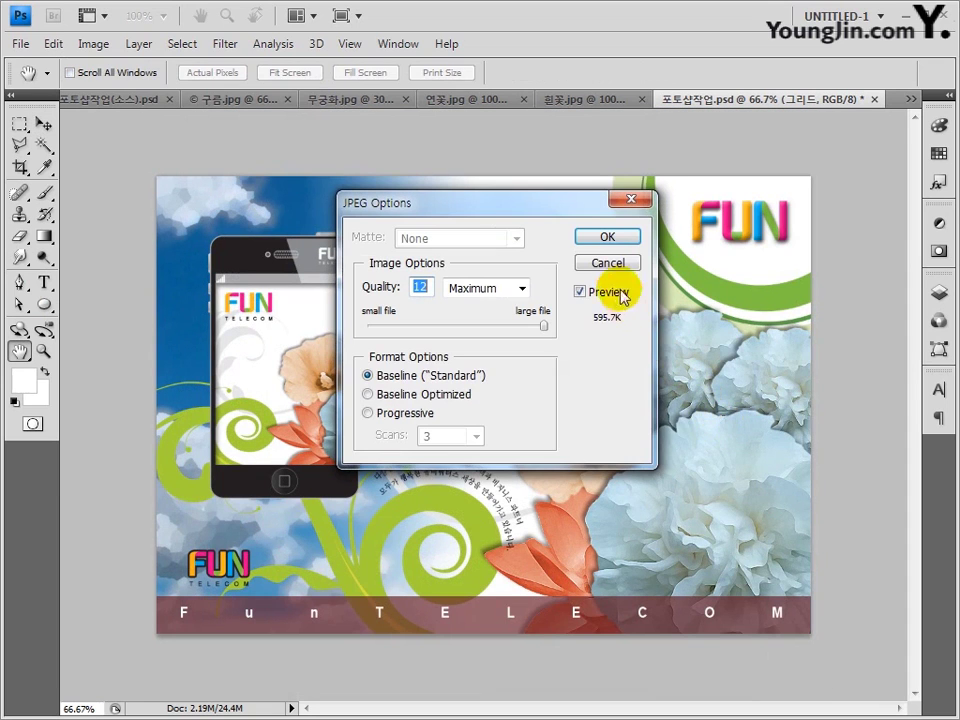
{"action": "left_click", "coordinate": [609, 238]}
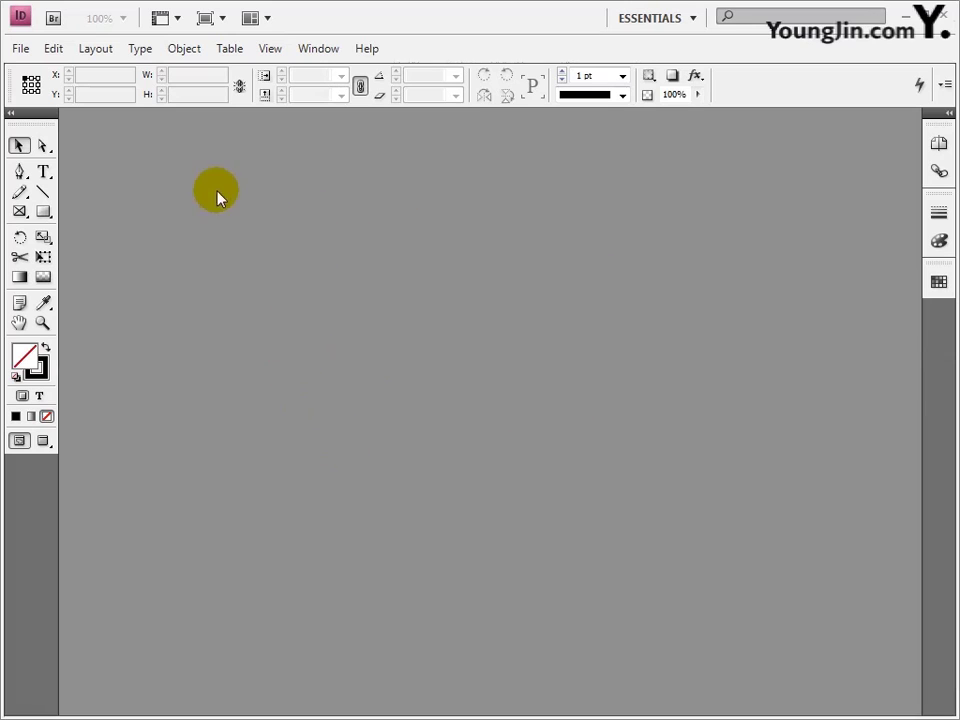
Step: Switch to InDesign and set up a new one-page A4 landscape document, 297 × 210 mm, without facing pages
{"action": "left_click", "coordinate": [20, 48]}
{"action": "mouse_move", "coordinate": [141, 72]}
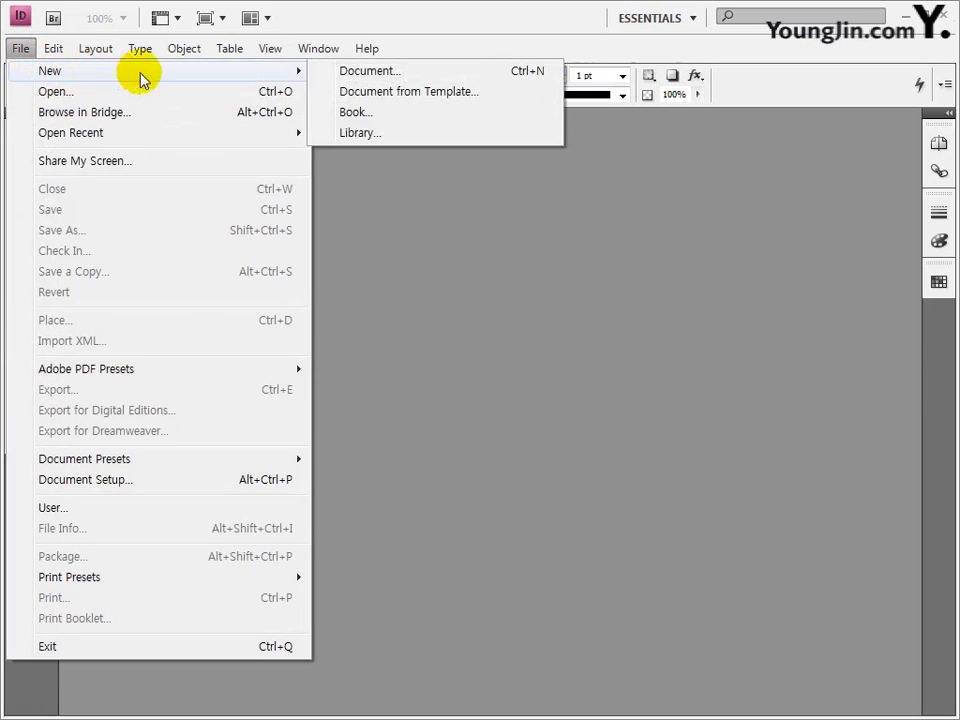
{"action": "left_click", "coordinate": [366, 71]}
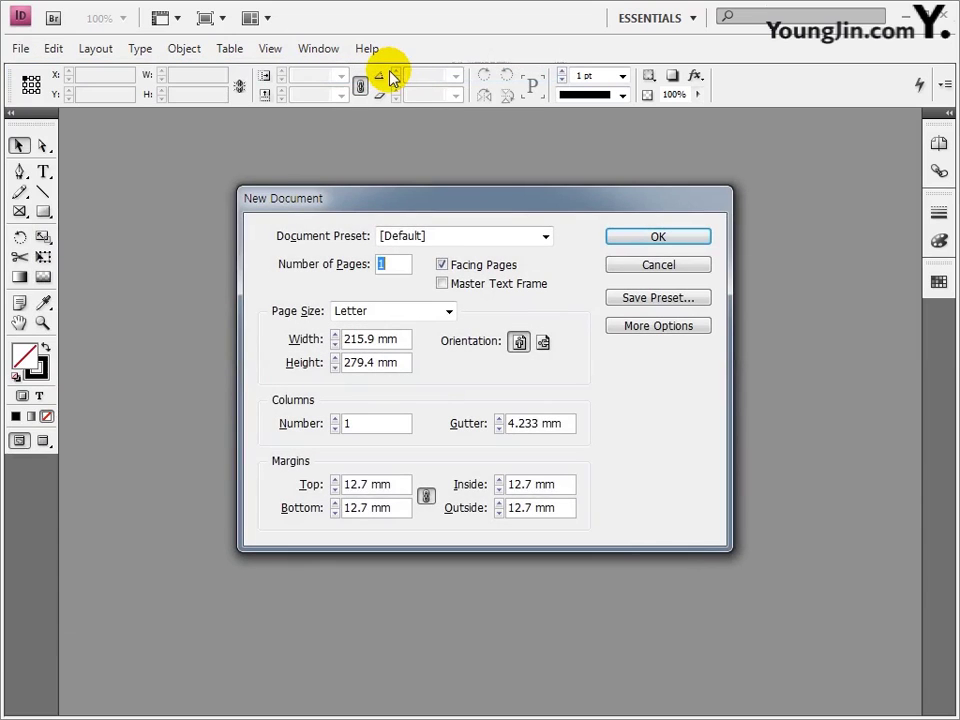
{"action": "left_click", "coordinate": [403, 266]}
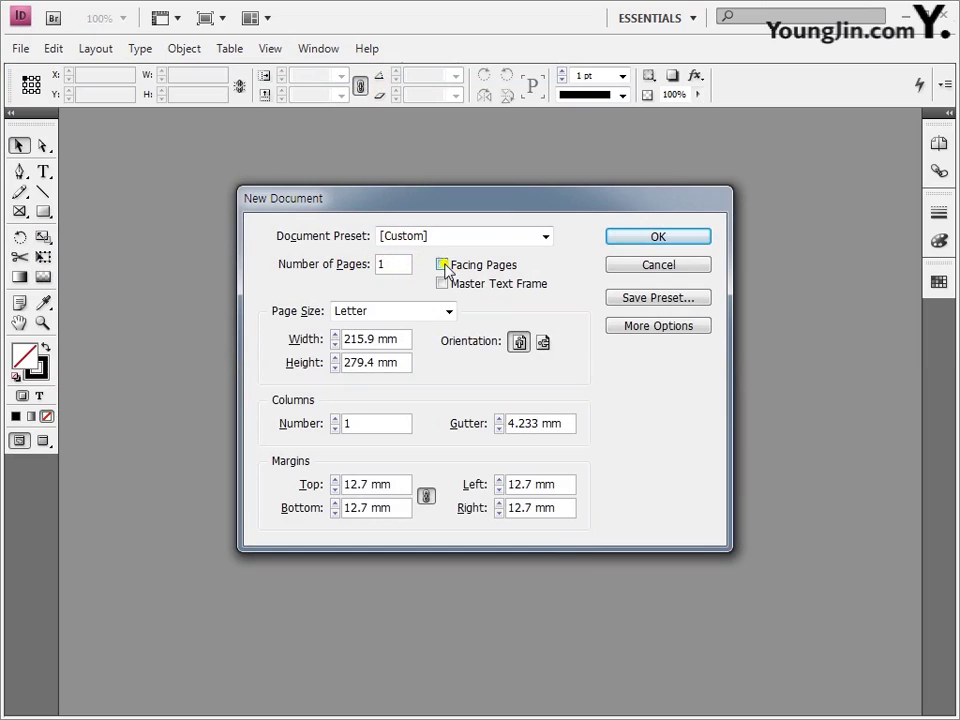
{"action": "left_click", "coordinate": [443, 265]}
{"action": "left_click", "coordinate": [449, 311]}
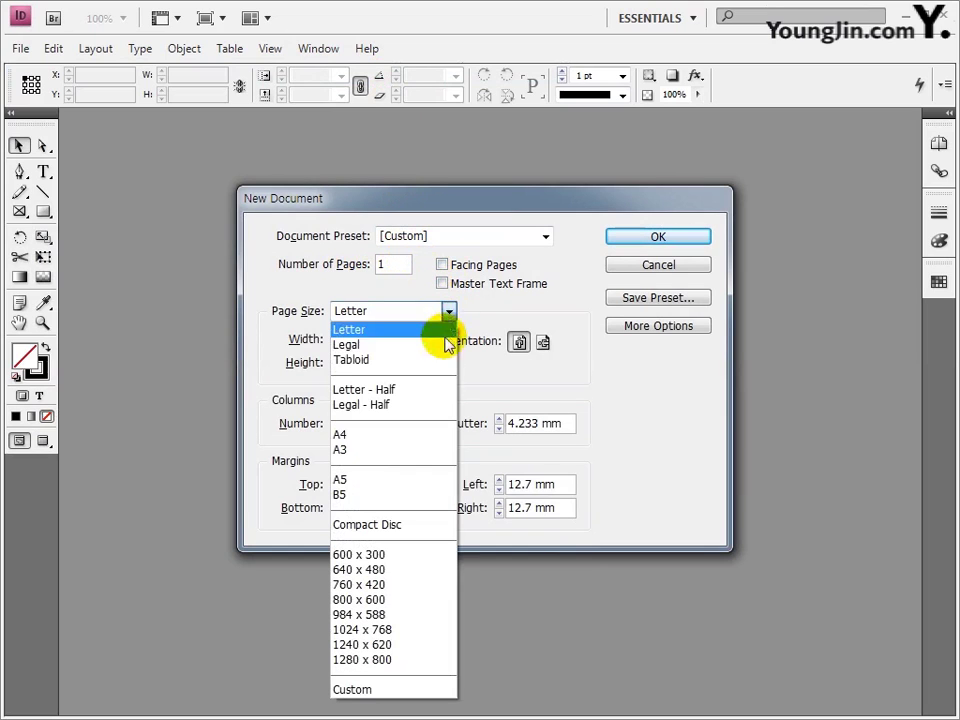
{"action": "left_click", "coordinate": [436, 434]}
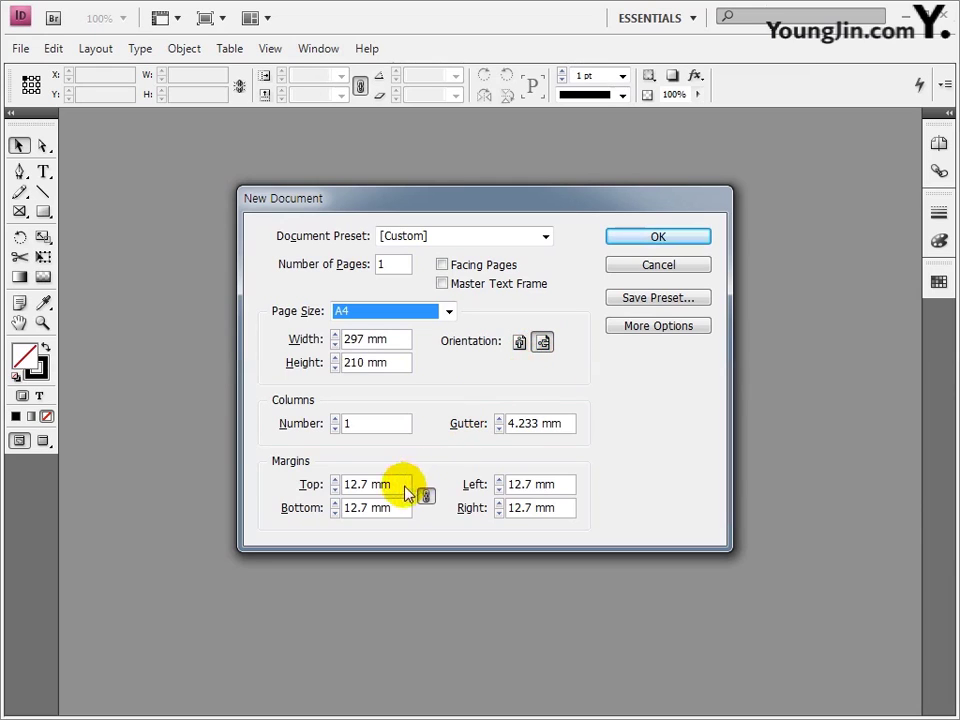
Step: Set the top and bottom margins to 12 mm and the left and right margins to 15.5 mm, then create the document
{"action": "left_click_drag", "start_coordinate": [406, 487], "coordinate": [313, 486]}
{"action": "type", "text": "12"}
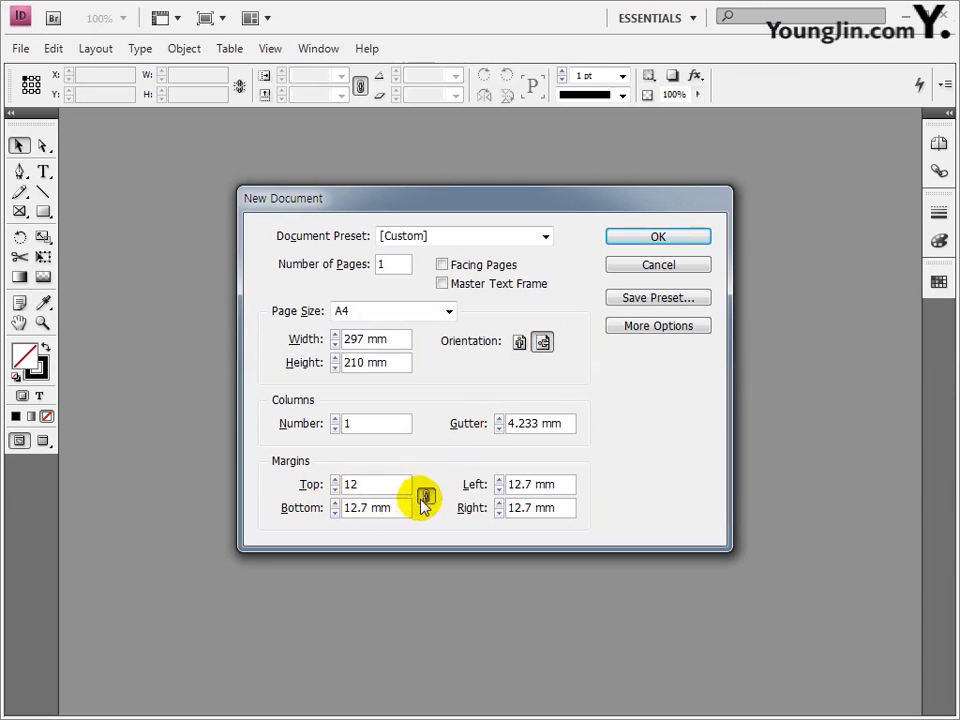
{"action": "left_click", "coordinate": [426, 496]}
{"action": "left_click_drag", "start_coordinate": [549, 486], "coordinate": [497, 485]}
{"action": "type", "text": "15.5"}
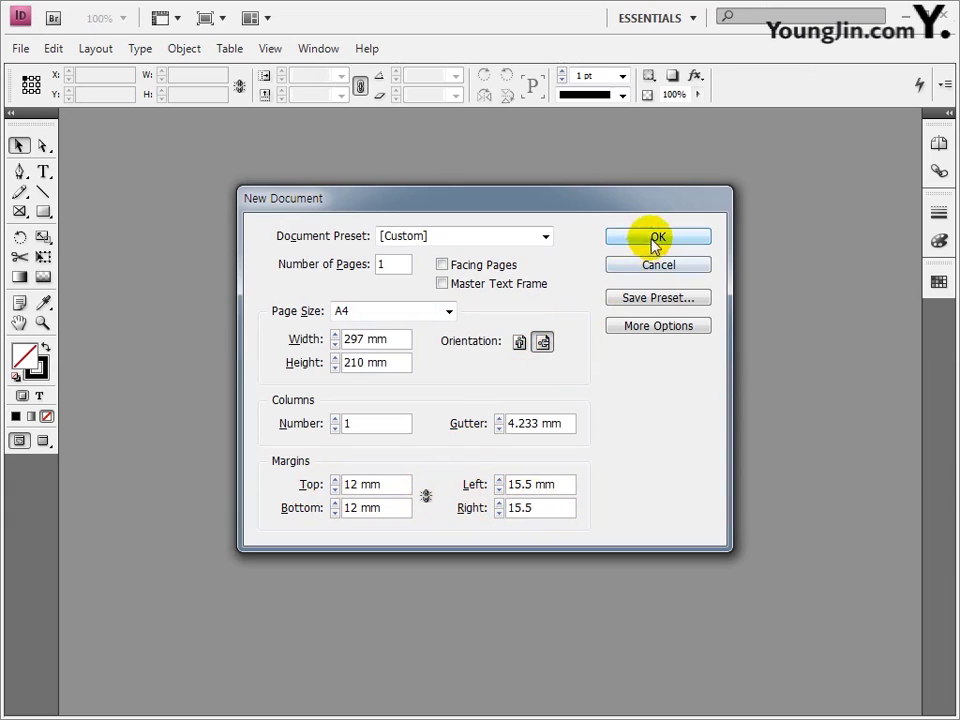
{"action": "left_click", "coordinate": [657, 238]}
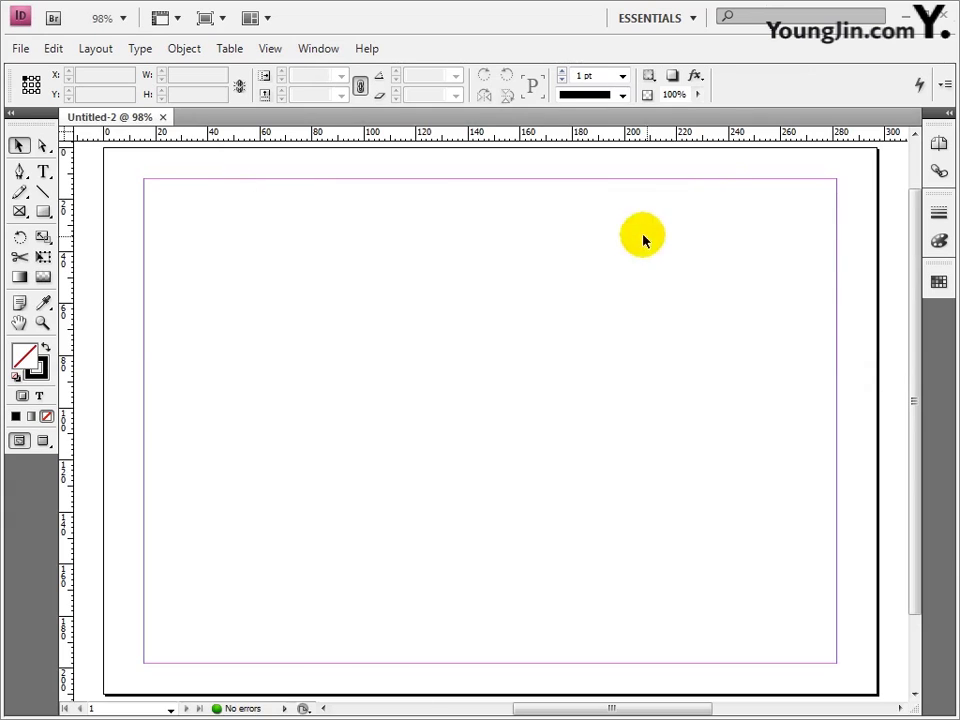
Step: Move the ruler origin to the upper-left margin corner and add vertical and horizontal guides 3 mm inside that corner
{"action": "left_click_drag", "start_coordinate": [66, 133], "coordinate": [144, 180]}
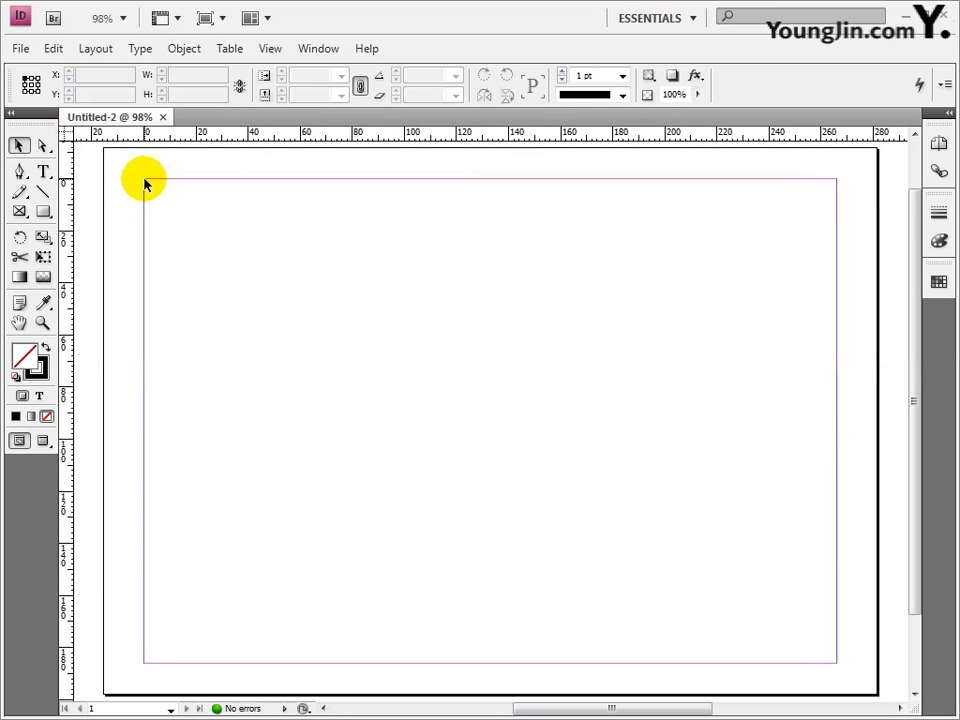
{"action": "left_click", "coordinate": [43, 322]}
{"action": "left_click_drag", "start_coordinate": [124, 168], "coordinate": [122, 166]}
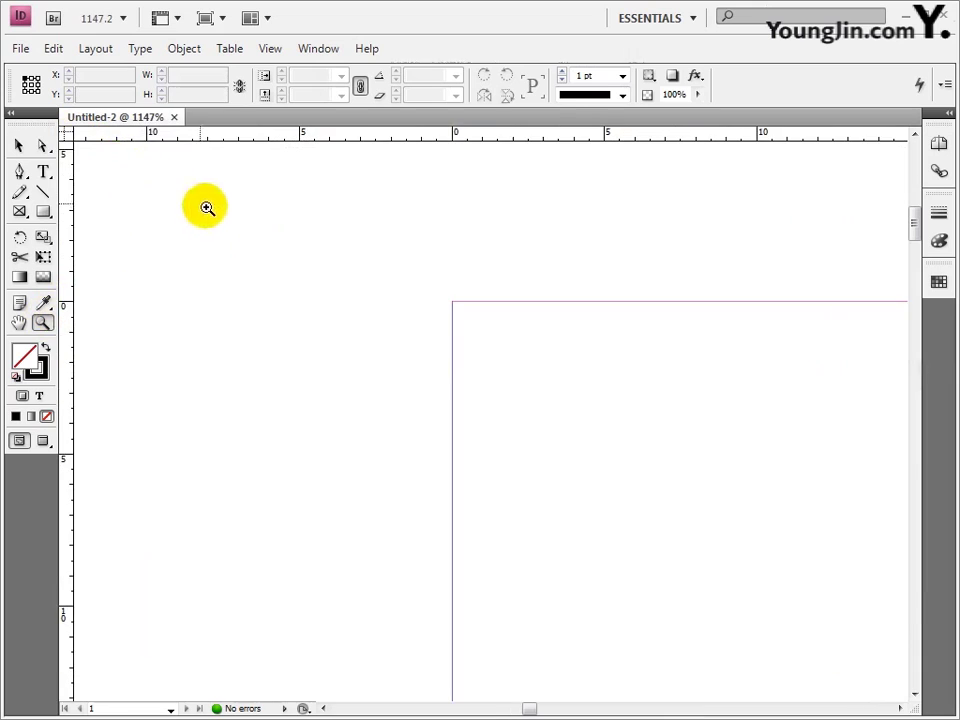
{"action": "left_click_drag", "start_coordinate": [65, 268], "coordinate": [512, 281]}
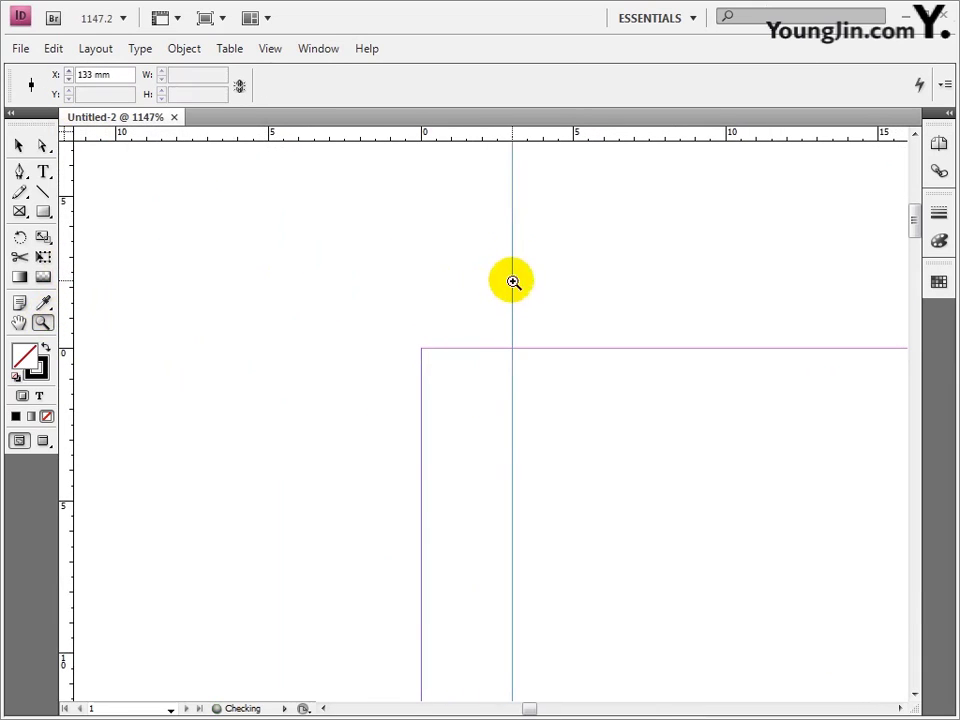
{"action": "left_click_drag", "start_coordinate": [510, 134], "coordinate": [512, 440]}
{"action": "double_click", "coordinate": [22, 321]}
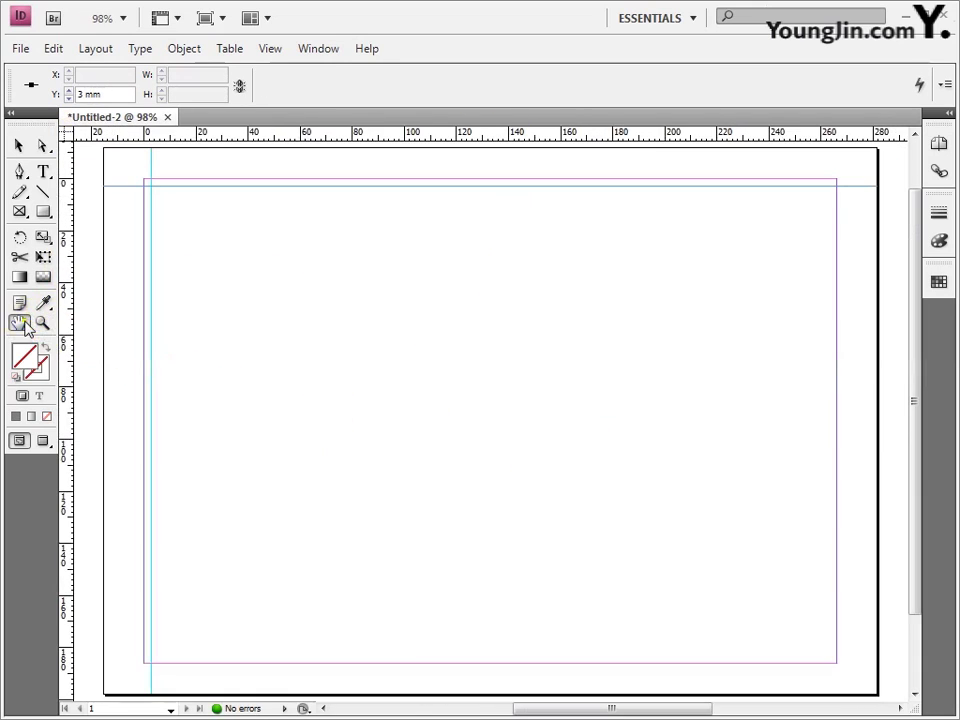
Step: Add a vertical guide at 263 mm and a horizontal guide at 183 mm, inside the lower-right margin corner
{"action": "left_click_drag", "start_coordinate": [791, 619], "coordinate": [851, 673]}
{"action": "left_click_drag", "start_coordinate": [749, 601], "coordinate": [688, 558]}
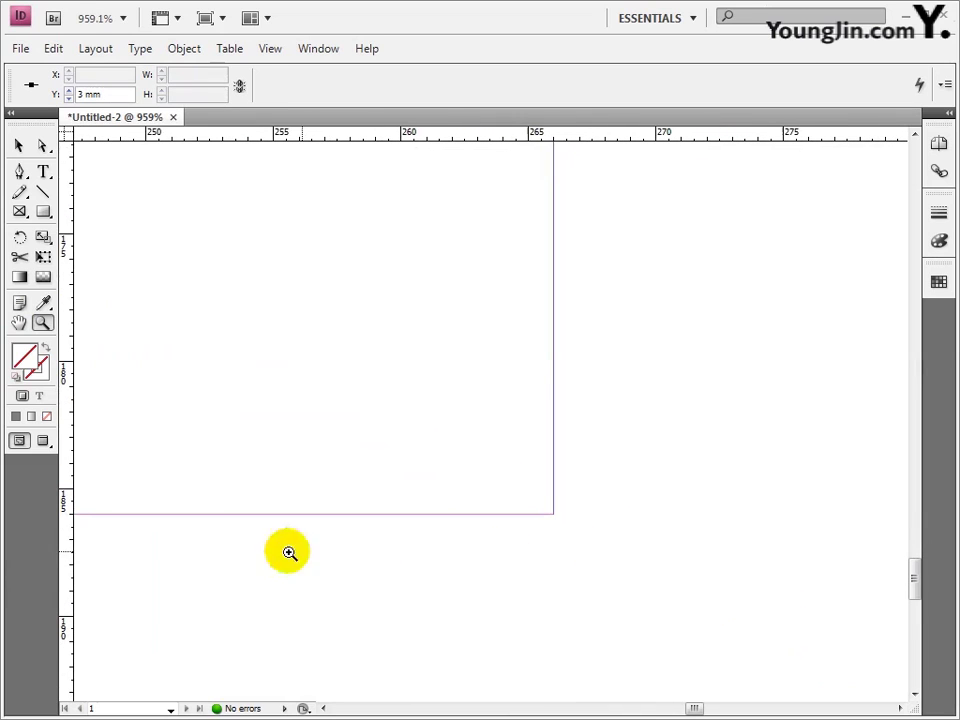
{"action": "left_click_drag", "start_coordinate": [63, 407], "coordinate": [479, 549]}
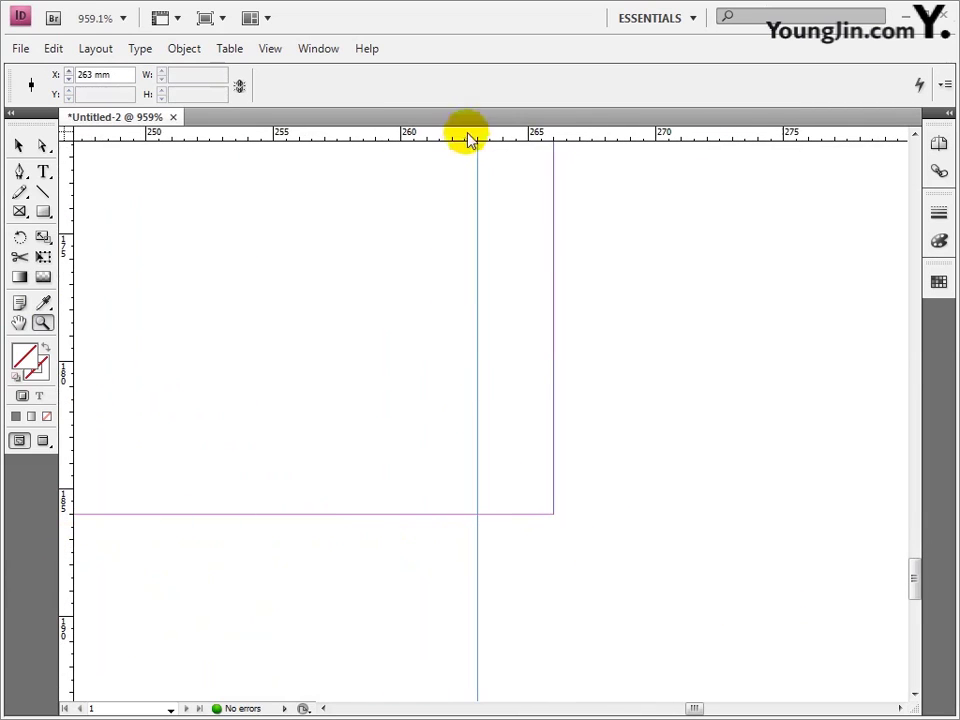
{"action": "left_click_drag", "start_coordinate": [467, 137], "coordinate": [480, 437]}
{"action": "double_click", "coordinate": [22, 321]}
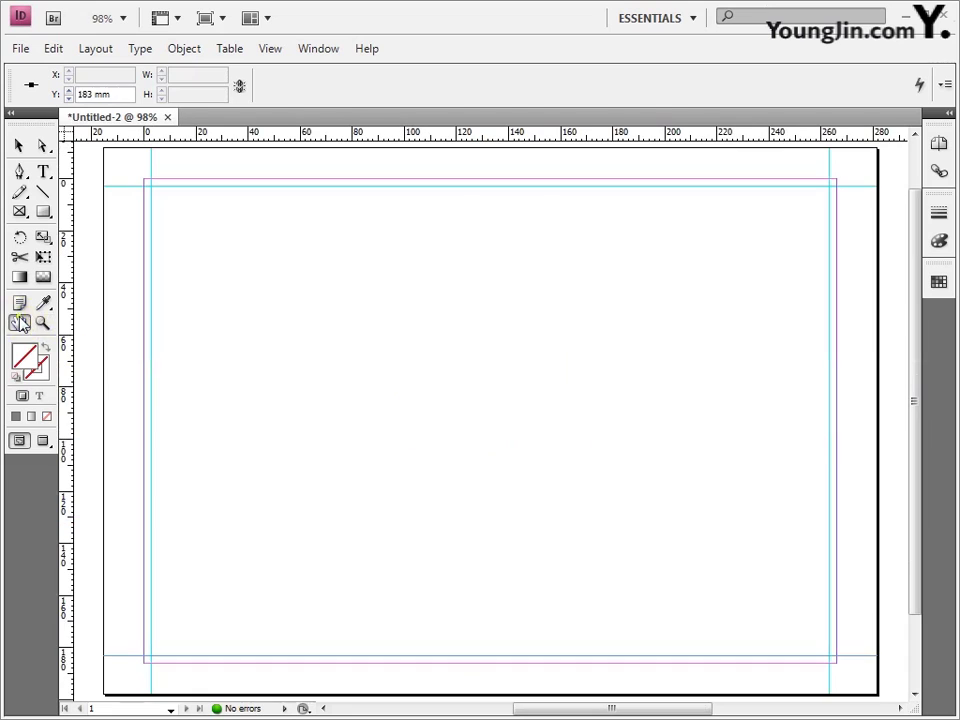
Step: Draw a 5 mm vertical crop mark above the upper-left margin corner, aligned to the 3 mm vertical guide
{"action": "left_click_drag", "start_coordinate": [180, 209], "coordinate": [203, 238]}
{"action": "left_click", "coordinate": [42, 193]}
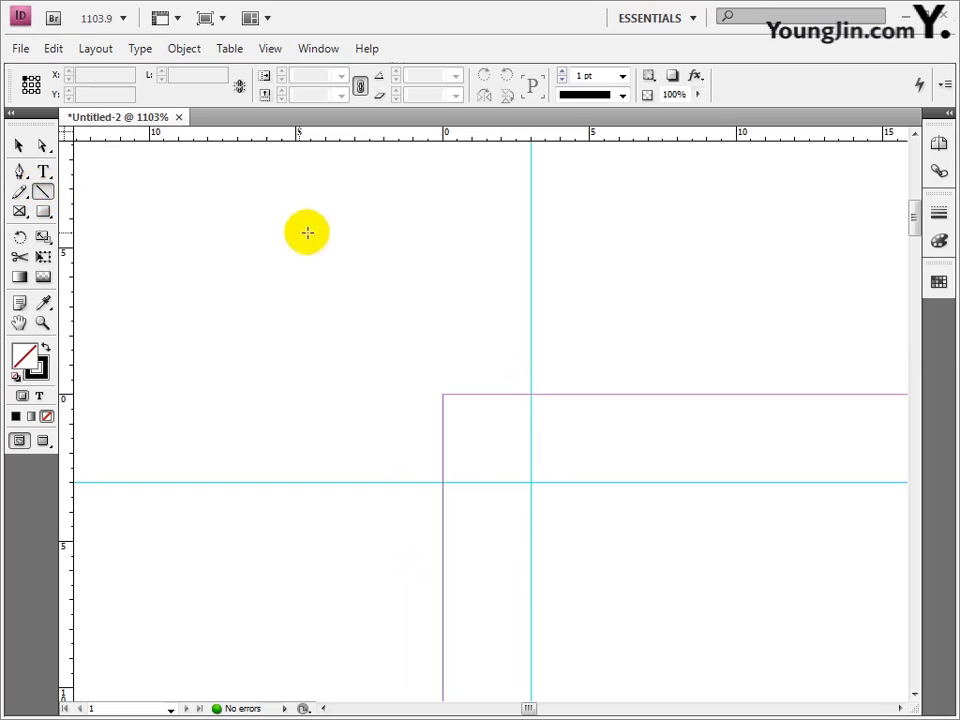
{"action": "left_click_drag", "start_coordinate": [439, 236], "coordinate": [445, 376]}
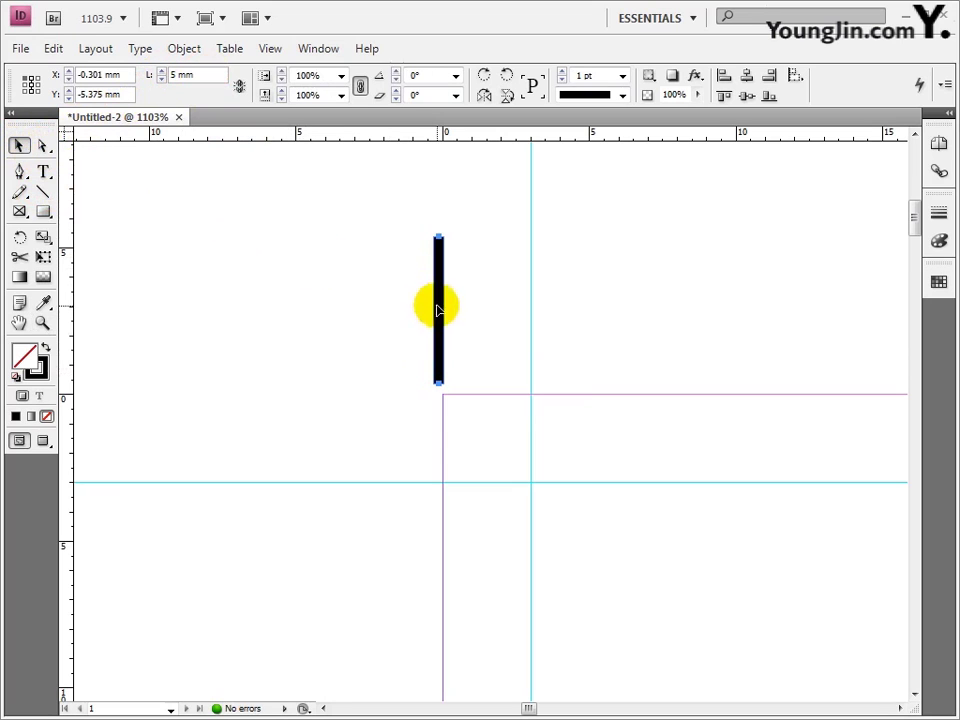
{"action": "left_click_drag", "start_coordinate": [437, 310], "coordinate": [523, 318]}
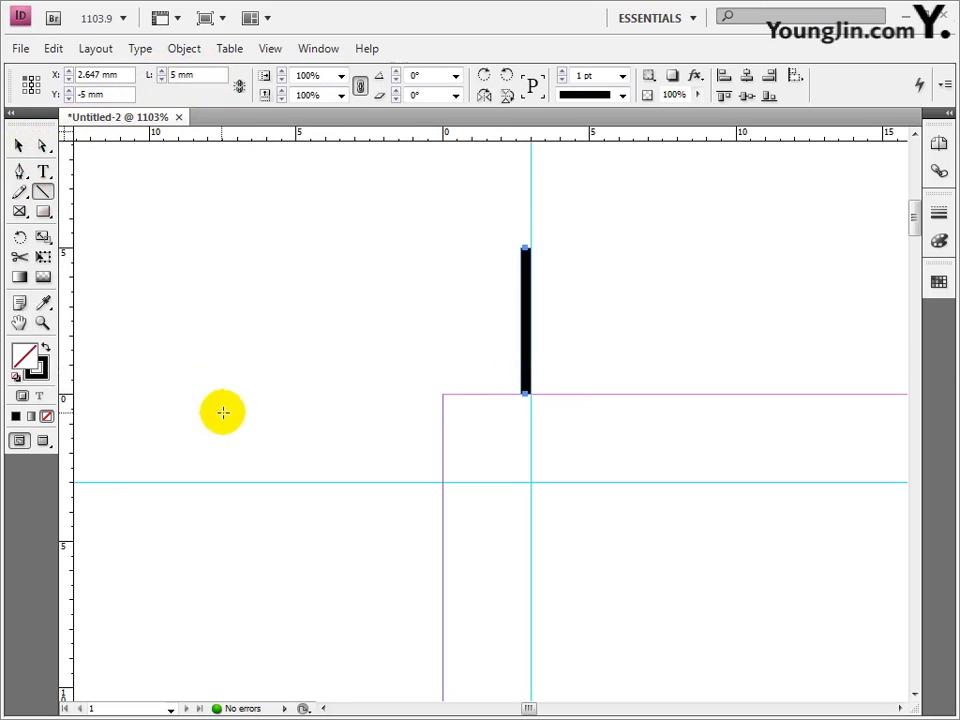
Step: Draw a horizontal crop mark, set its length to 5 mm, and align it outside the left margin on the 3 mm guide
{"action": "left_click_drag", "start_coordinate": [257, 452], "coordinate": [443, 452]}
{"action": "triple_click", "coordinate": [193, 75]}
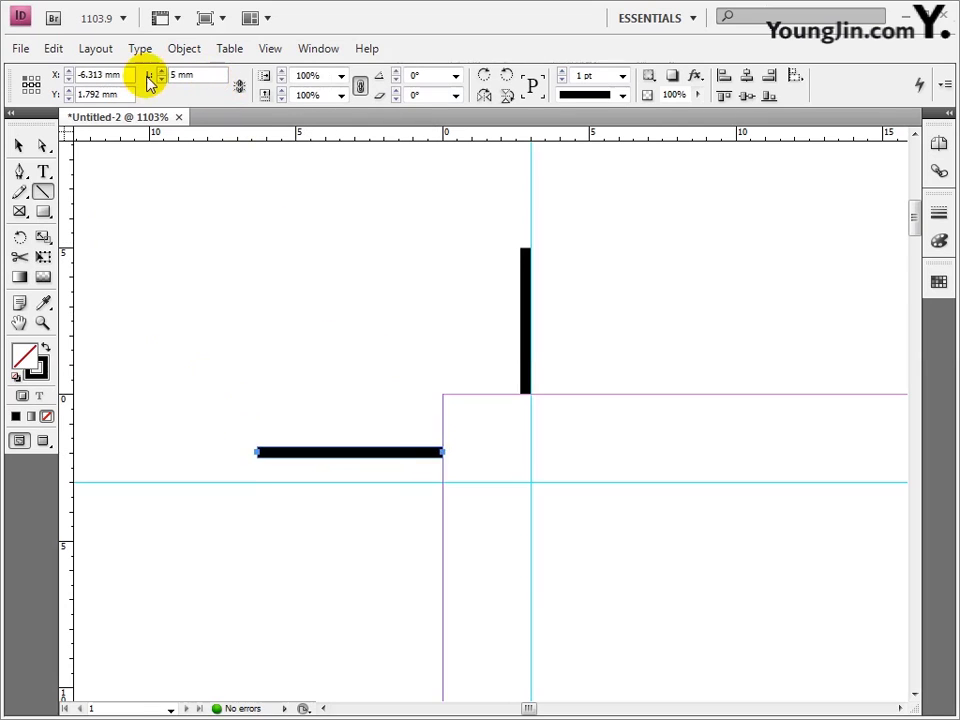
{"action": "type", "text": "5 mm"}
{"action": "key", "text": "Return"}
{"action": "left_click_drag", "start_coordinate": [333, 451], "coordinate": [371, 476]}
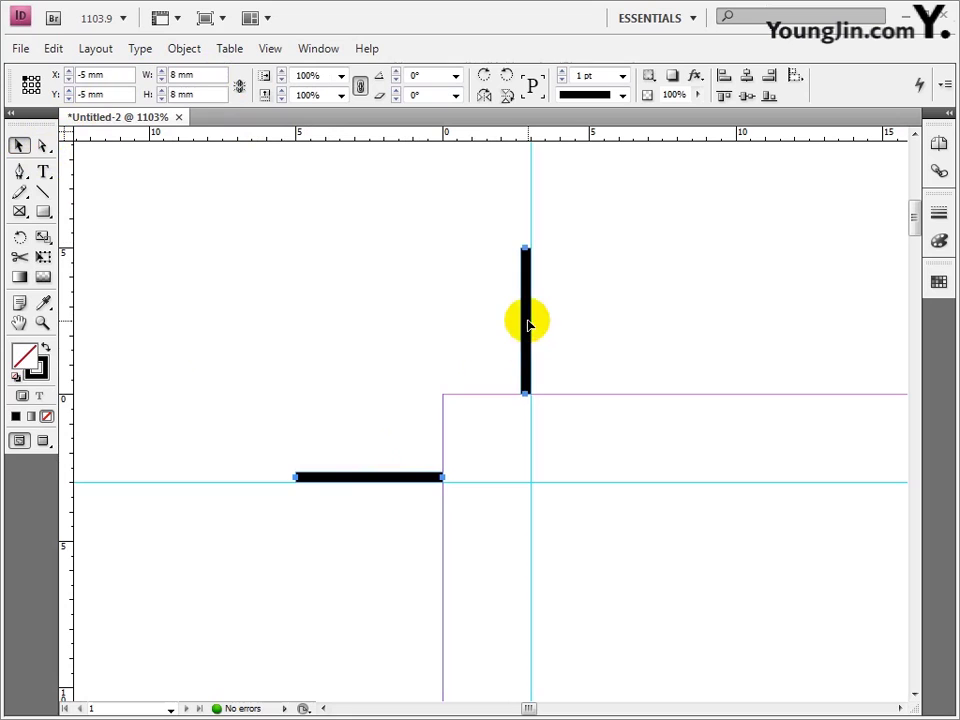
Step: Copy both crop marks to the upper-right margin corner and align them with the 263 mm and 3 mm guides outside the margins
{"action": "double_click", "coordinate": [20, 324]}
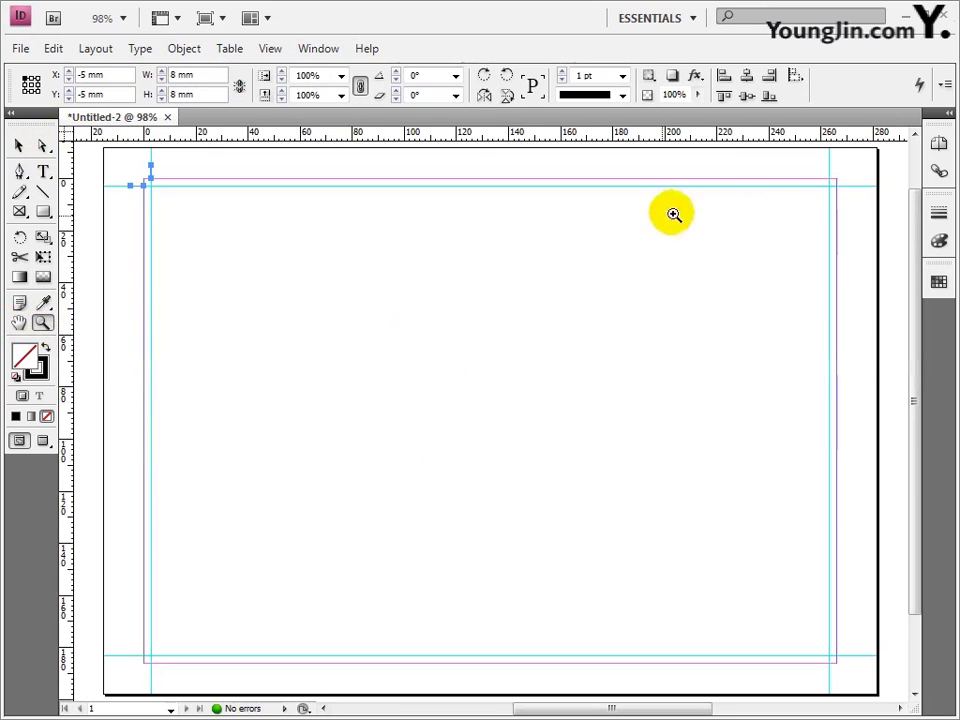
{"action": "left_click_drag", "start_coordinate": [808, 156], "coordinate": [859, 214]}
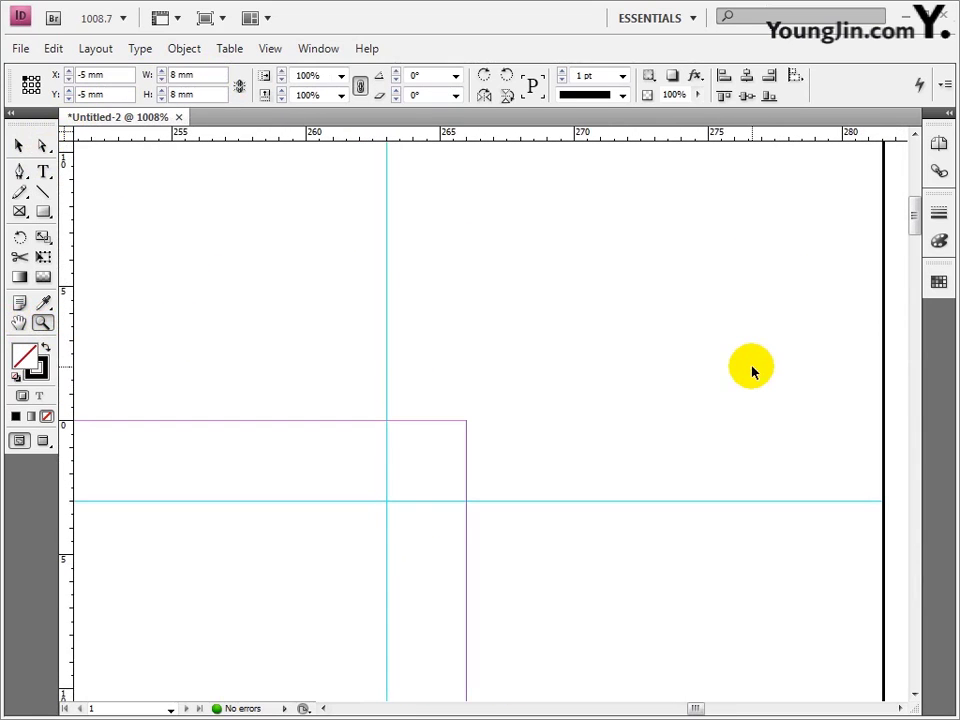
{"action": "left_click", "coordinate": [613, 388]}
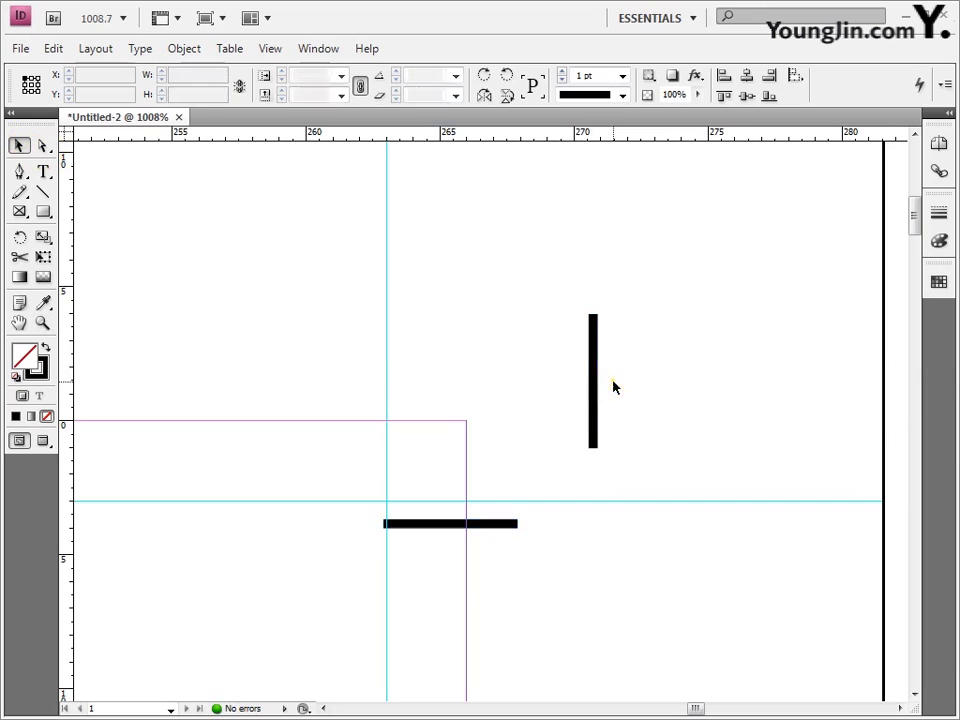
{"action": "left_click_drag", "start_coordinate": [592, 381], "coordinate": [388, 352]}
{"action": "left_click_drag", "start_coordinate": [434, 524], "coordinate": [519, 497]}
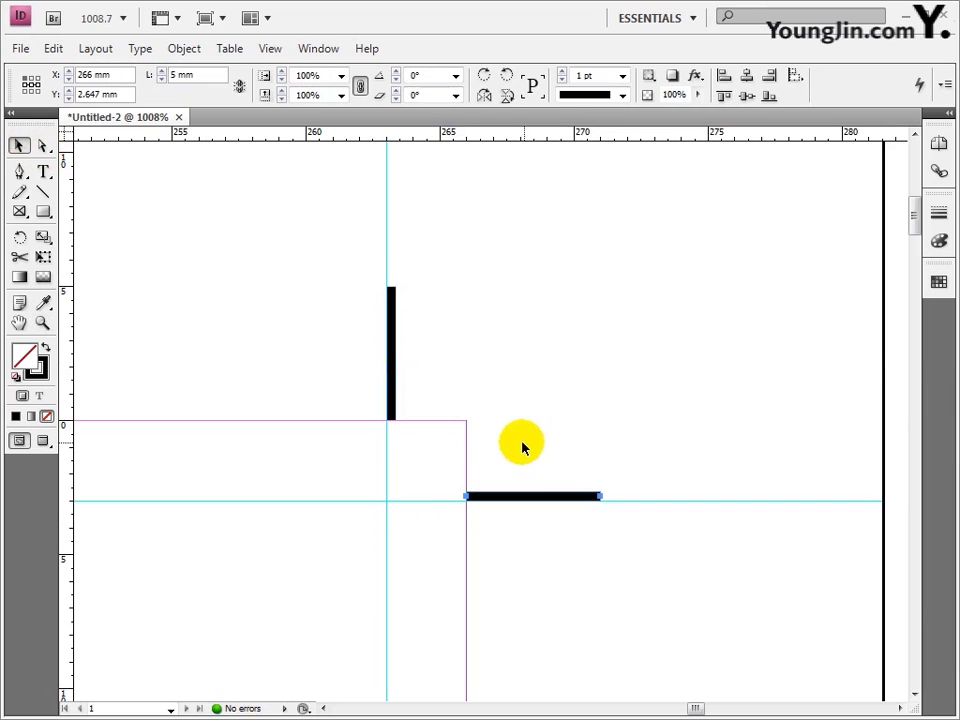
Step: Copy both crop marks to the lower-left margin corner and align them with the 3 mm and 183 mm guides outside the margins
{"action": "double_click", "coordinate": [19, 322]}
{"action": "left_click", "coordinate": [42, 322]}
{"action": "left_click_drag", "start_coordinate": [124, 632], "coordinate": [175, 688]}
{"action": "key", "text": "v"}
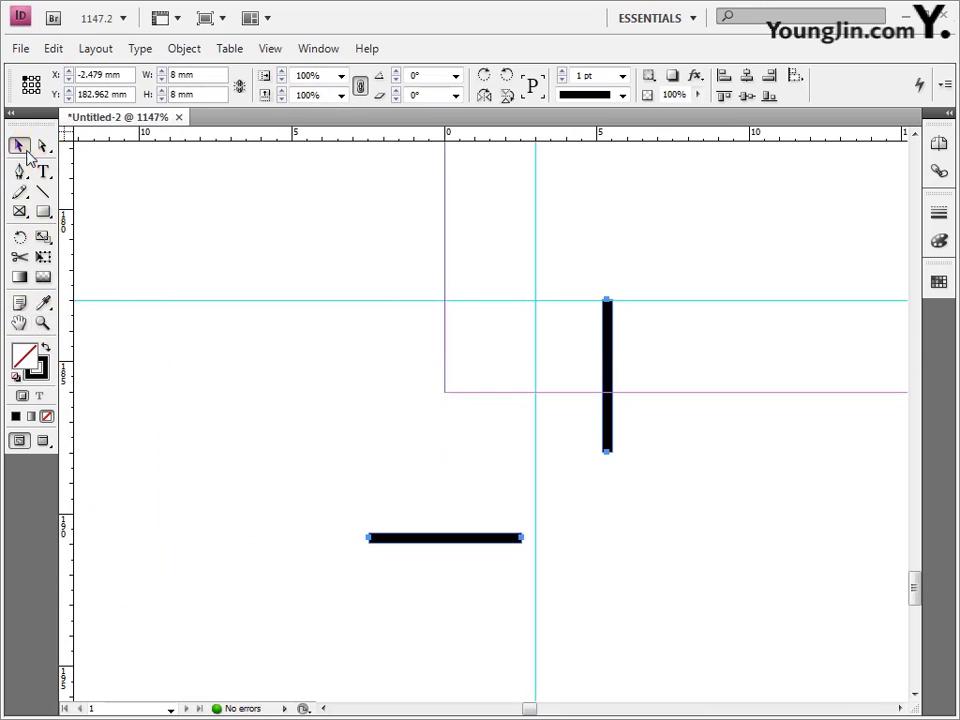
{"action": "left_click", "coordinate": [433, 516]}
{"action": "left_click_drag", "start_coordinate": [436, 535], "coordinate": [360, 306]}
{"action": "left_click_drag", "start_coordinate": [609, 370], "coordinate": [531, 456]}
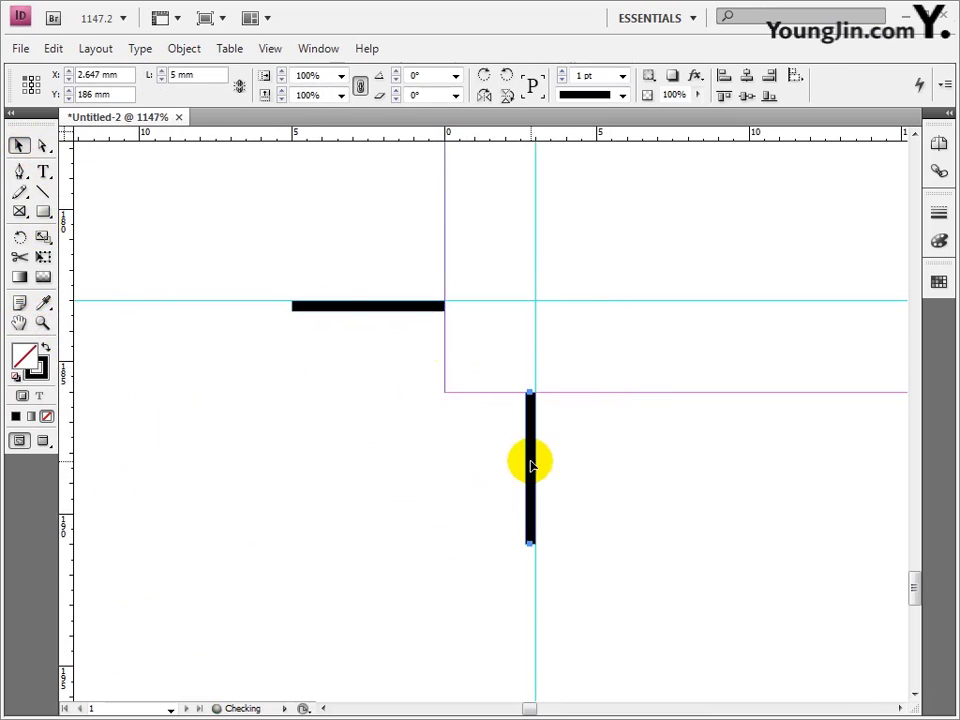
Step: Copy both crop marks to the lower-right margin corner and align them with the 263 mm and 183 mm guides outside the margins
{"action": "double_click", "coordinate": [19, 322]}
{"action": "left_click", "coordinate": [42, 322]}
{"action": "mouse_move", "coordinate": [441, 476]}
{"action": "left_mouse_down"}
{"action": "mouse_move", "coordinate": [713, 555]}
{"action": "mouse_move", "coordinate": [662, 517]}
{"action": "left_mouse_up"}
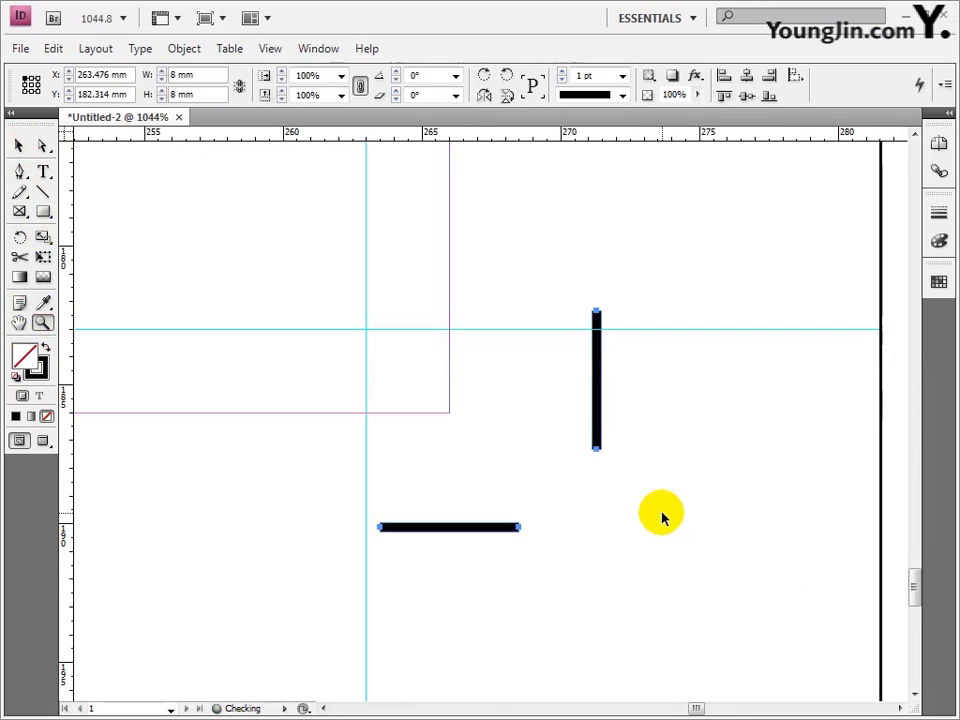
{"action": "left_click", "coordinate": [581, 396]}
{"action": "left_click_drag", "start_coordinate": [597, 402], "coordinate": [507, 338]}
Step: Place the exported image 01 from the 작업 folder on the page, starting near its upper-left guides
{"action": "double_click", "coordinate": [20, 323]}
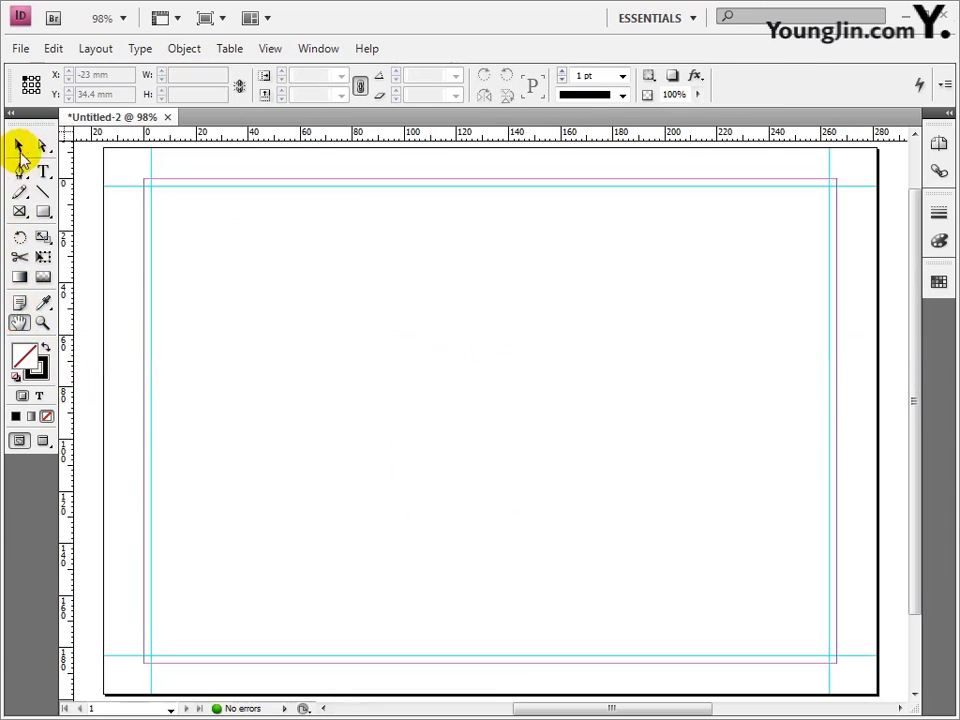
{"action": "left_click", "coordinate": [20, 48]}
{"action": "left_click", "coordinate": [56, 320]}
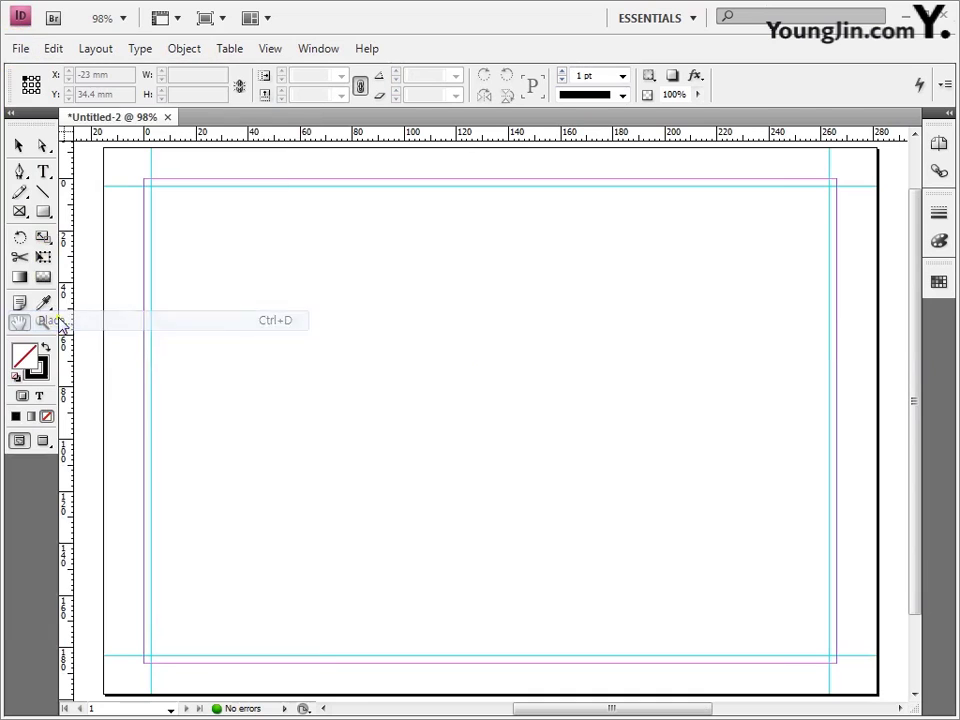
{"action": "left_click", "coordinate": [332, 302]}
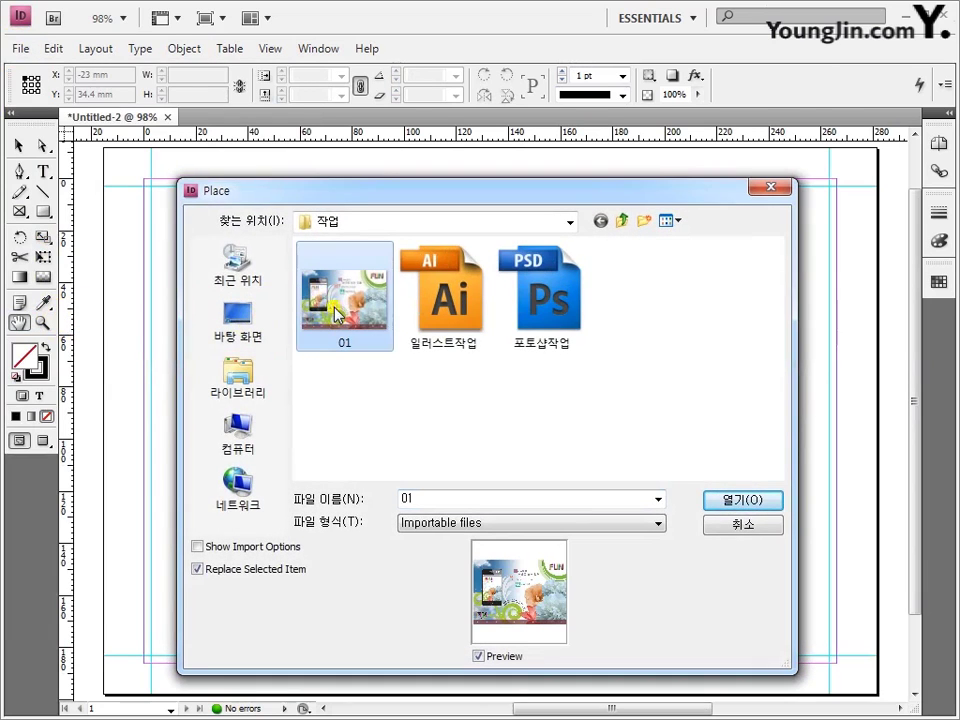
{"action": "left_click", "coordinate": [716, 497]}
{"action": "left_click", "coordinate": [153, 189]}
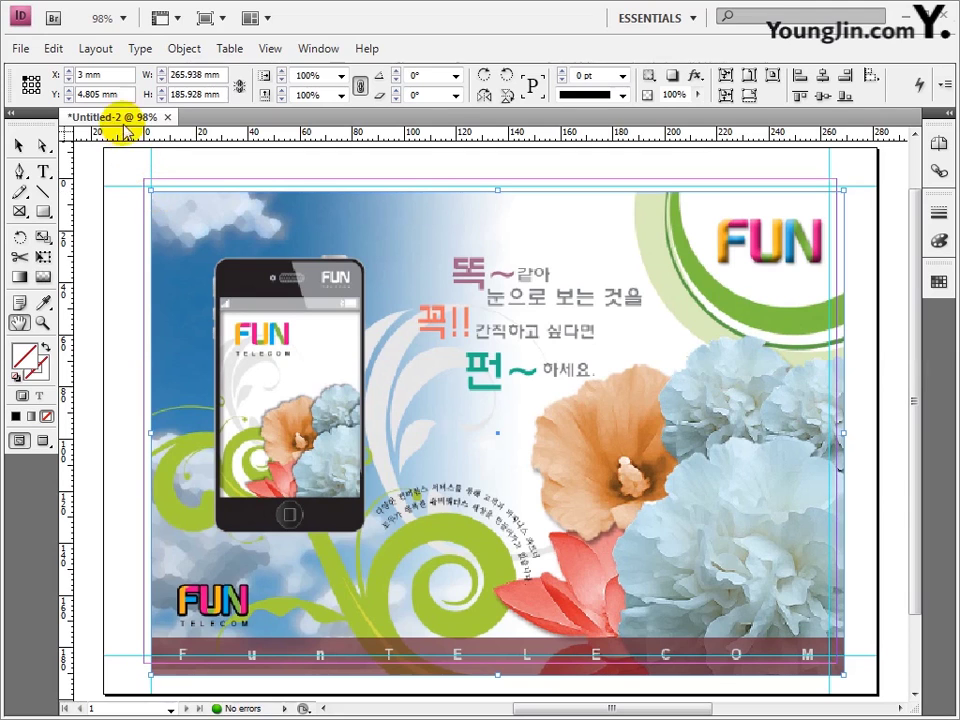
Step: Position the placed image at X 0 mm and Y 0 mm, and size its frame to 266 × 186 mm
{"action": "type", "text": "0"}
{"action": "key", "text": "Return"}
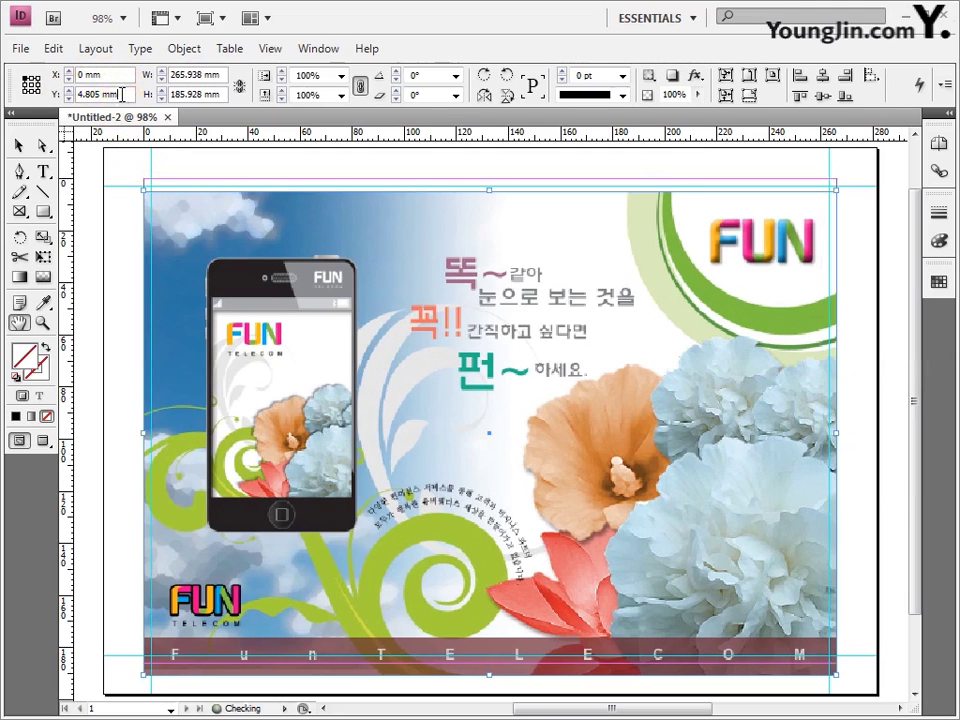
{"action": "left_click", "coordinate": [120, 91]}
{"action": "type", "text": "0"}
{"action": "key", "text": "Tab"}
{"action": "type", "text": "2"}
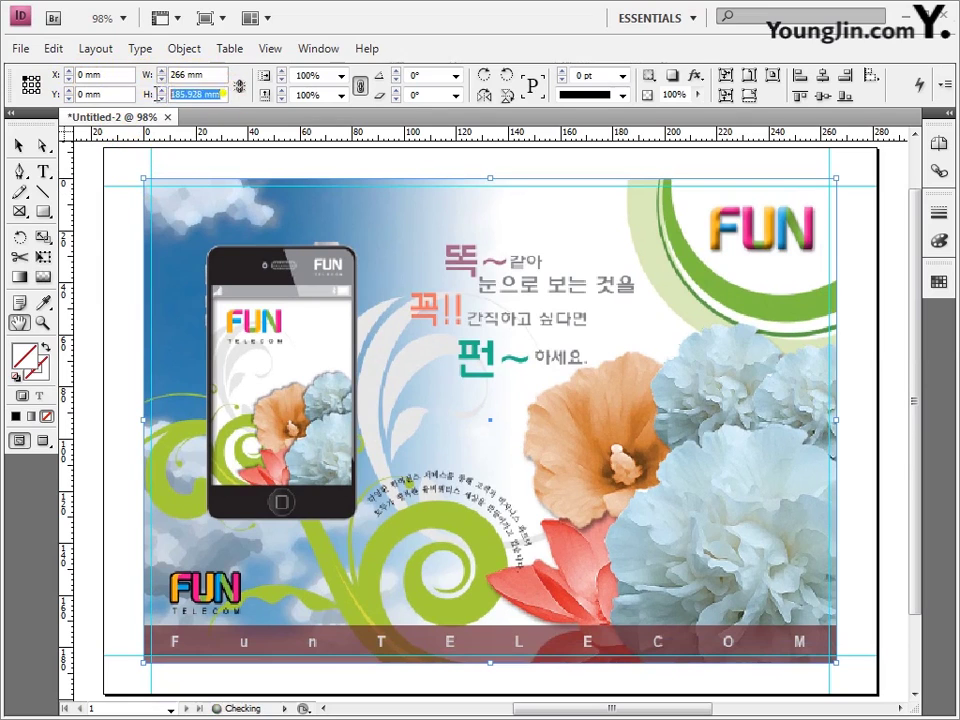
Step: Set the placed image's display performance to High Quality Display
{"action": "right_click", "coordinate": [242, 216]}
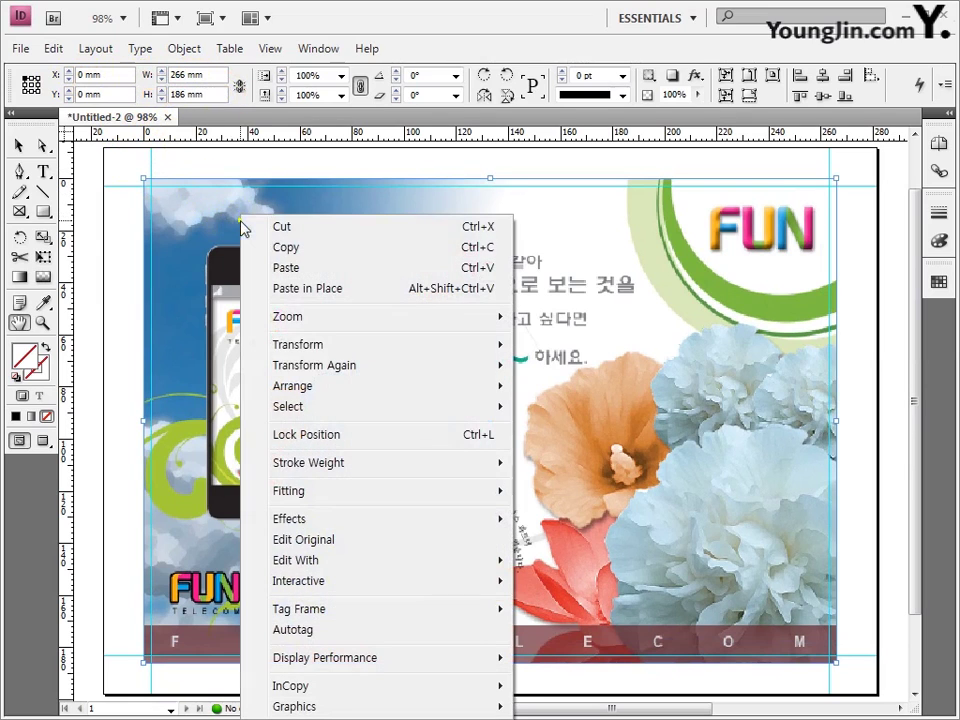
{"action": "mouse_move", "coordinate": [416, 658]}
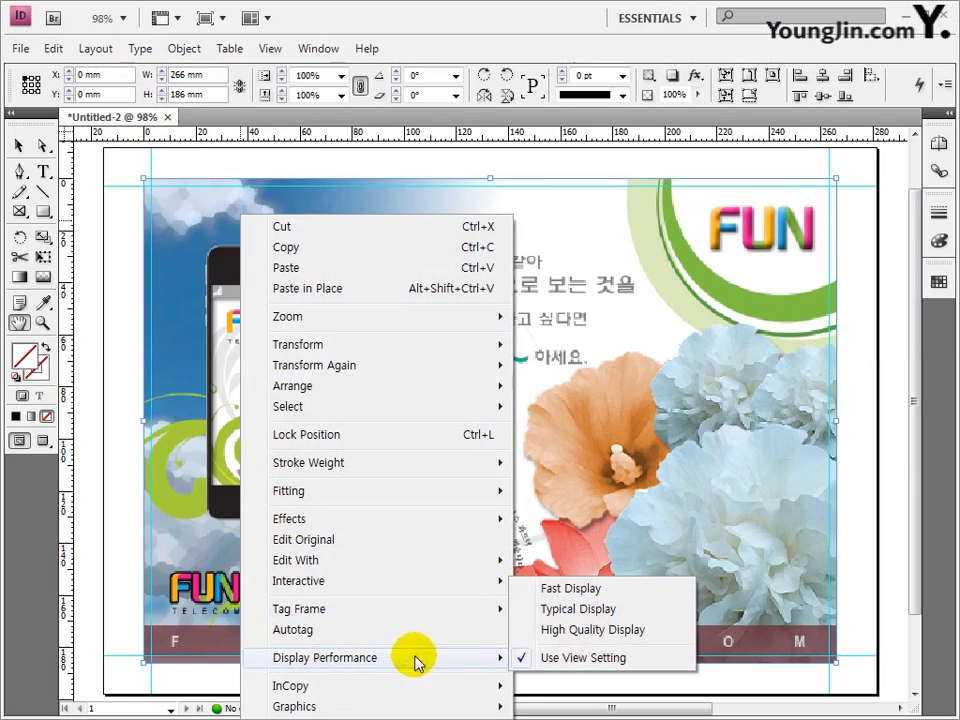
{"action": "left_click", "coordinate": [567, 631]}
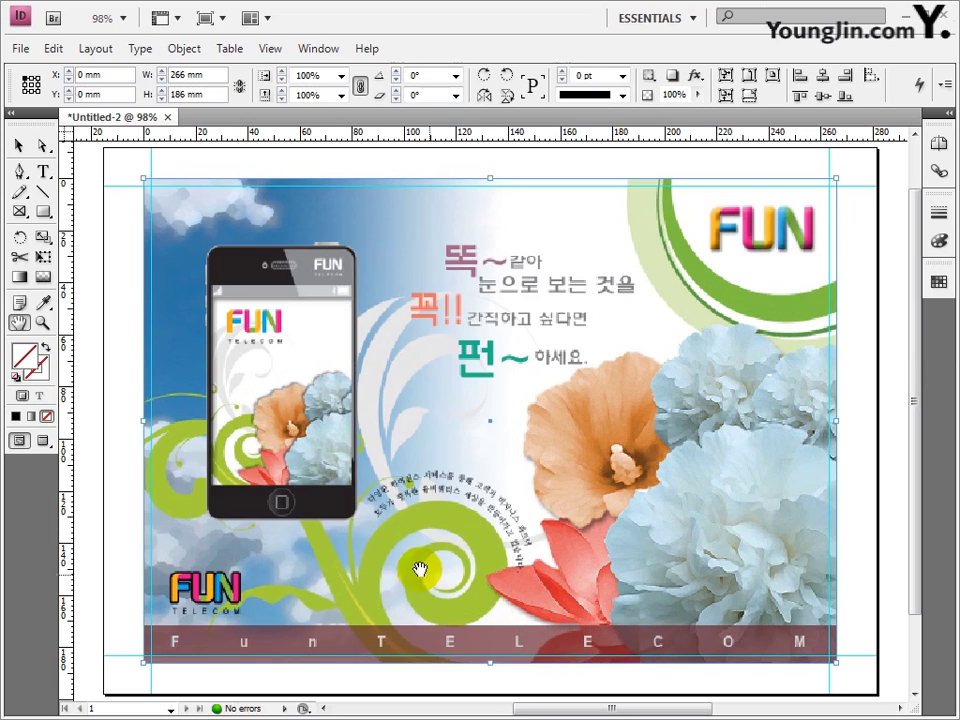
Step: Add a text frame about 5 × 5 mm beside the vertical crop mark at the lower-left corner, containing the text 01
{"action": "left_click_drag", "start_coordinate": [124, 648], "coordinate": [180, 683]}
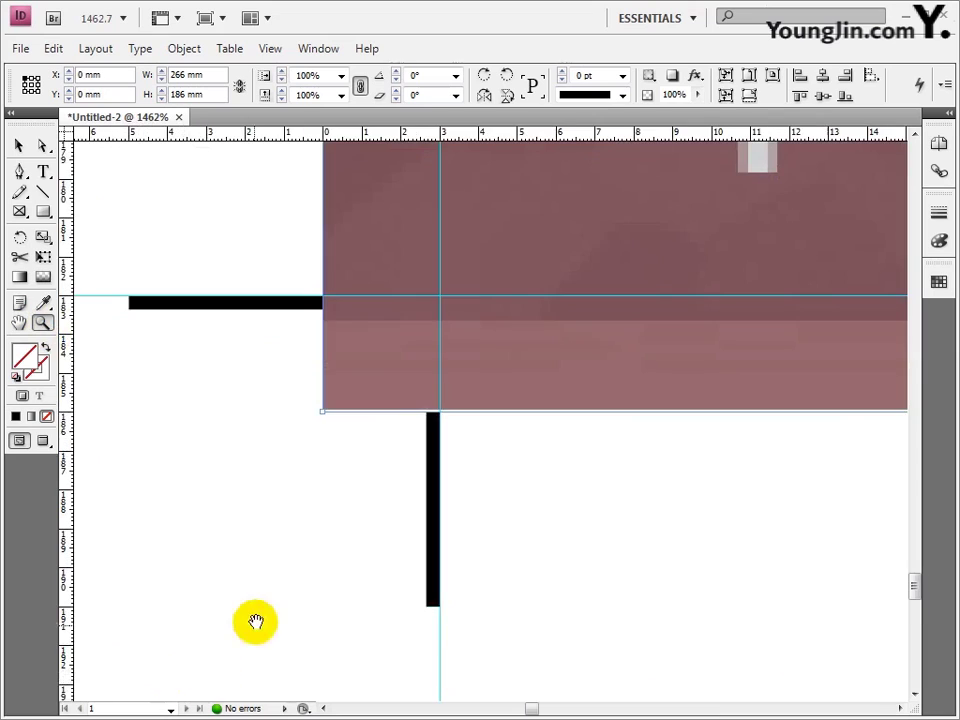
{"action": "left_click_drag", "start_coordinate": [253, 621], "coordinate": [321, 570]}
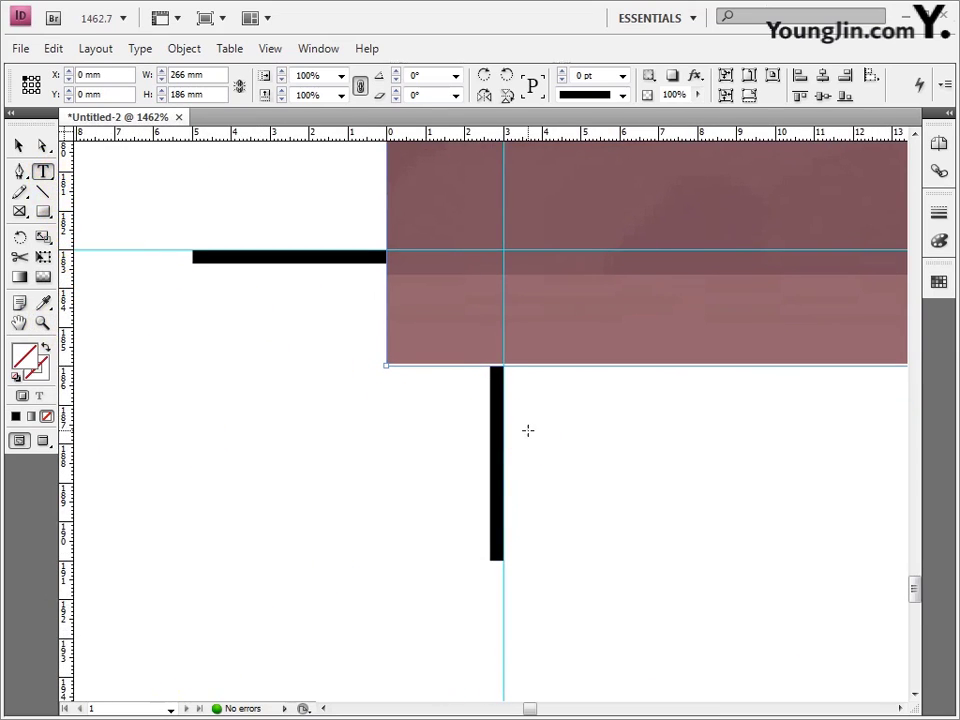
{"action": "left_click_drag", "start_coordinate": [527, 431], "coordinate": [724, 588]}
{"action": "type", "text": "01"}
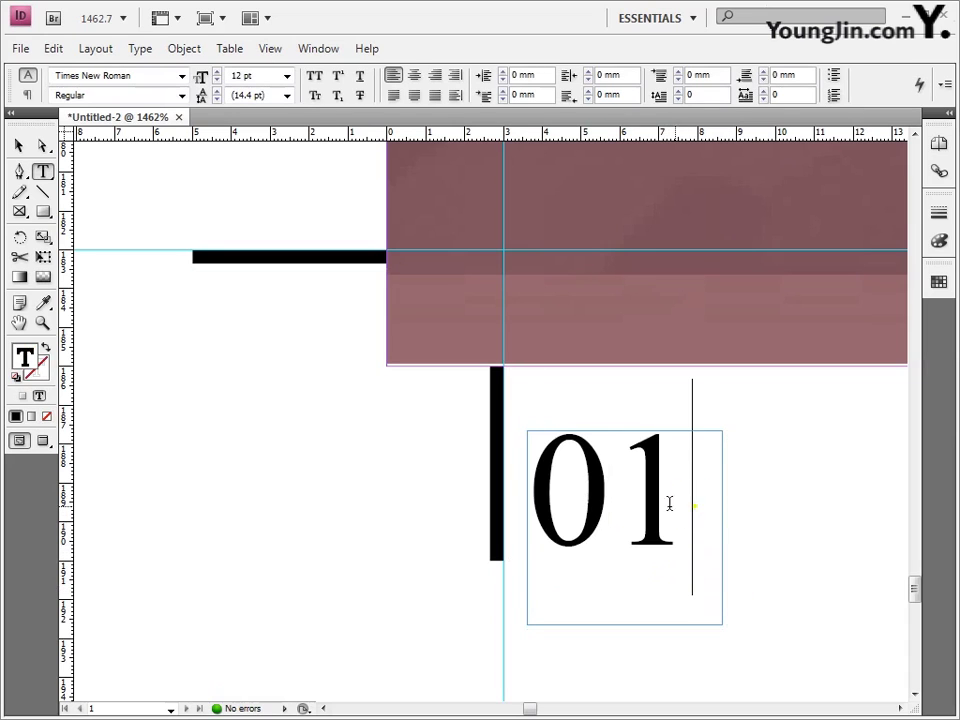
Step: Format the 01 text in Dotum at 10 pt and move its frame to about X 3.3 mm, Y 188.5 mm, beside the crop mark
{"action": "left_click_drag", "start_coordinate": [669, 503], "coordinate": [553, 503]}
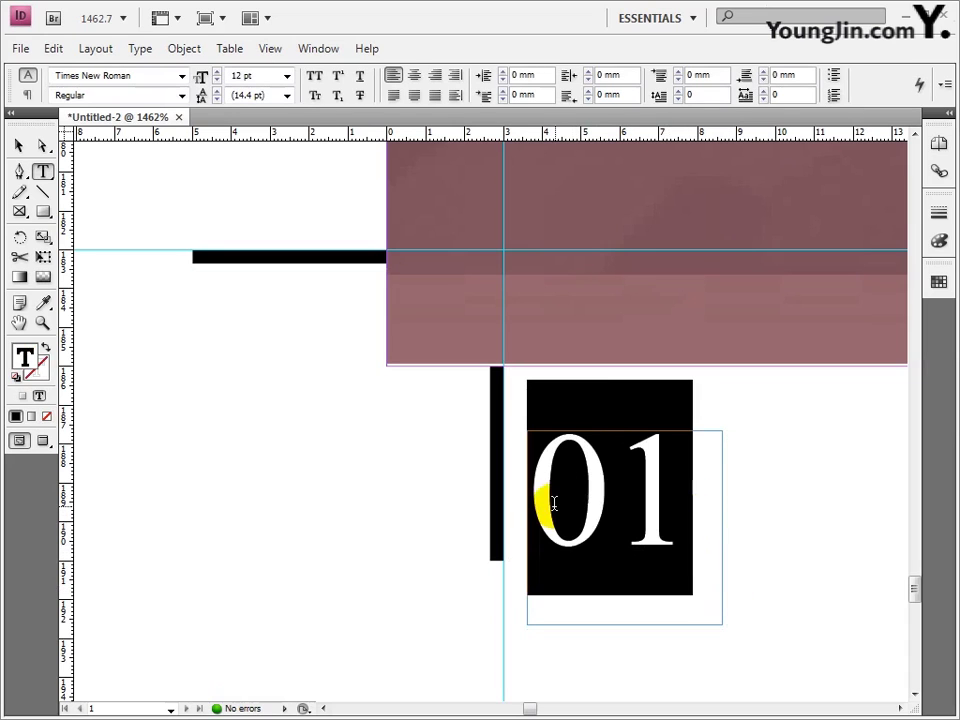
{"action": "left_click", "coordinate": [183, 76]}
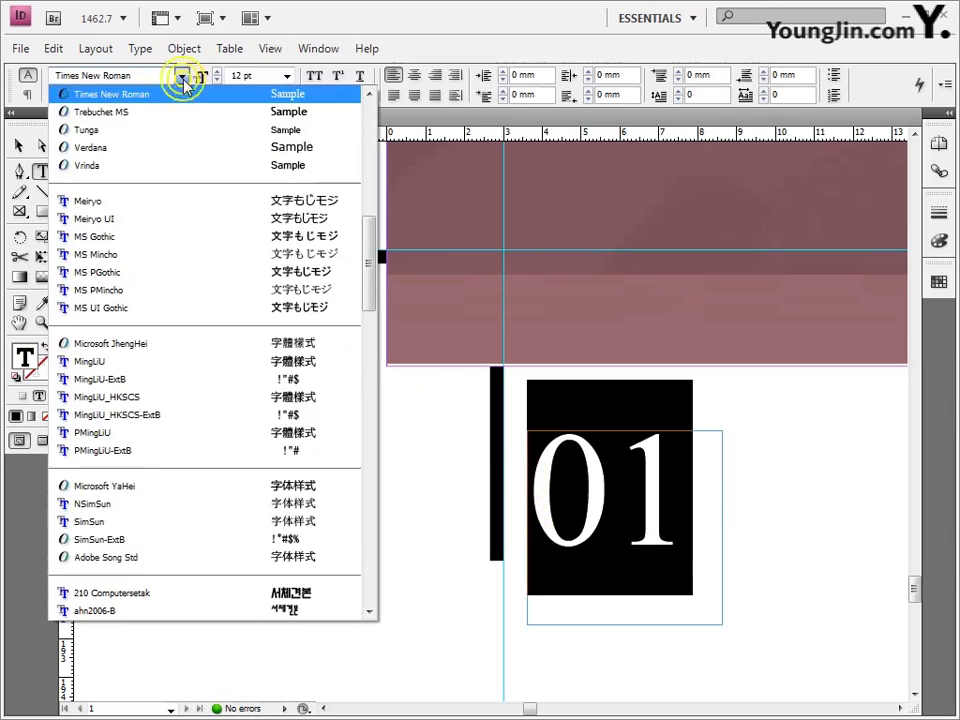
{"action": "left_click_drag", "start_coordinate": [372, 257], "coordinate": [370, 325]}
{"action": "left_click", "coordinate": [220, 308]}
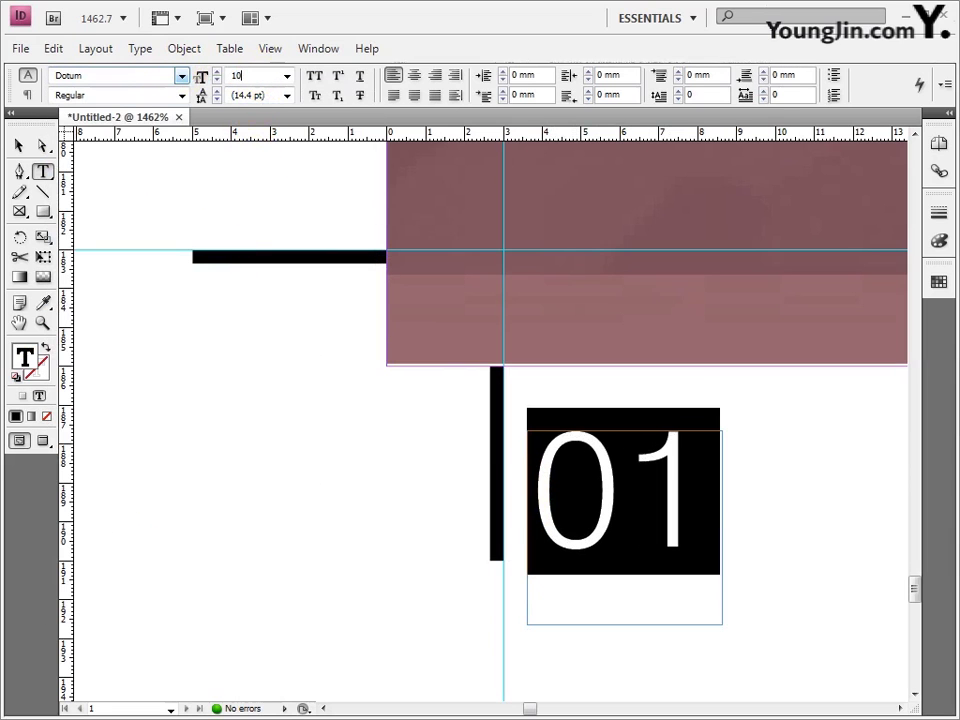
{"action": "key", "text": "Return"}
{"action": "left_click", "coordinate": [18, 145]}
{"action": "left_click_drag", "start_coordinate": [549, 437], "coordinate": [531, 461]}
Step: Save the layout as an InDesign CS4 document named 01 in the 작업 folder
{"action": "double_click", "coordinate": [19, 322]}
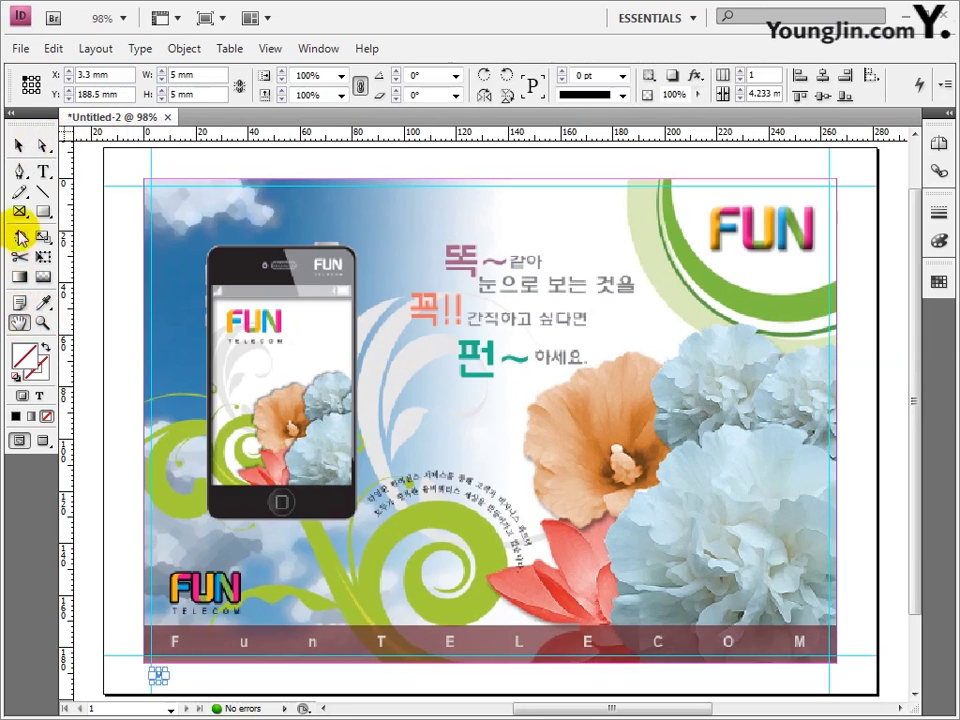
{"action": "left_click", "coordinate": [20, 48]}
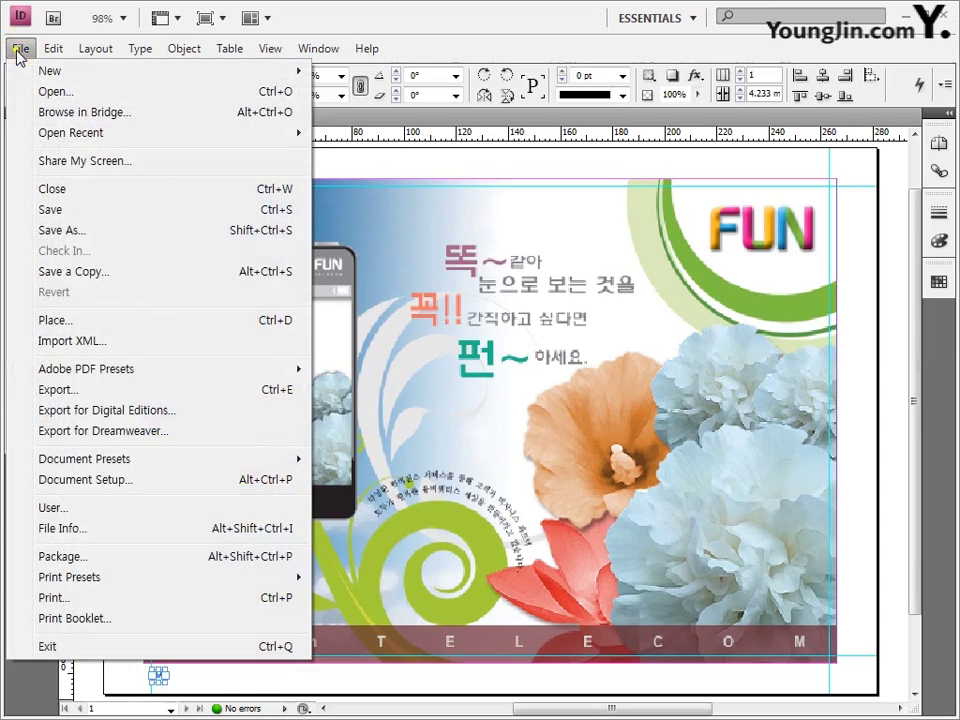
{"action": "left_click", "coordinate": [72, 230]}
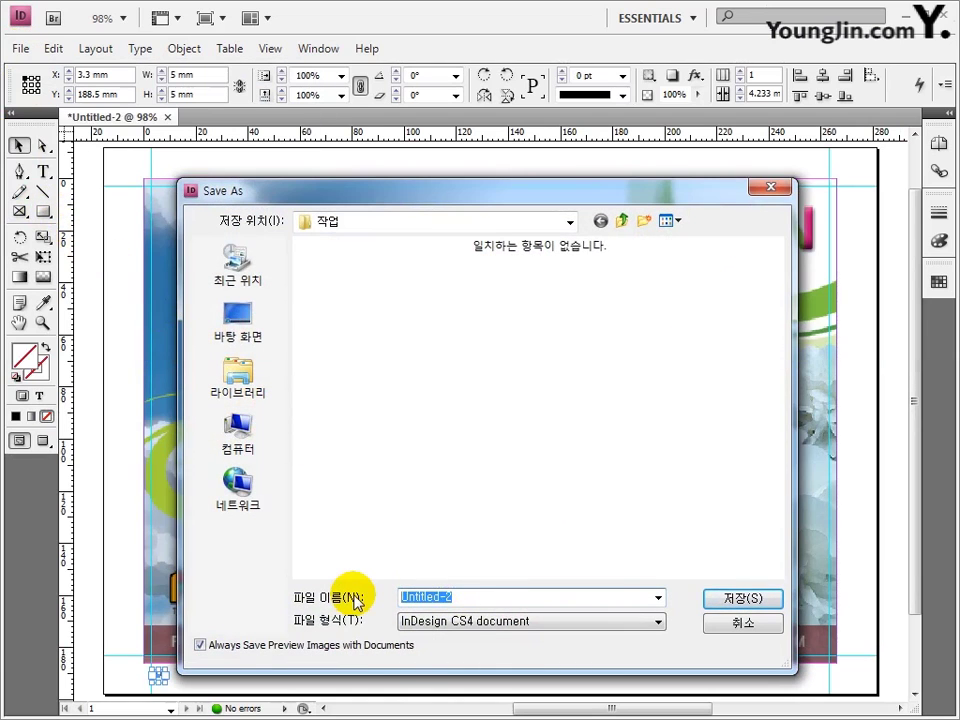
{"action": "type", "text": "01"}
{"action": "left_click", "coordinate": [730, 598]}
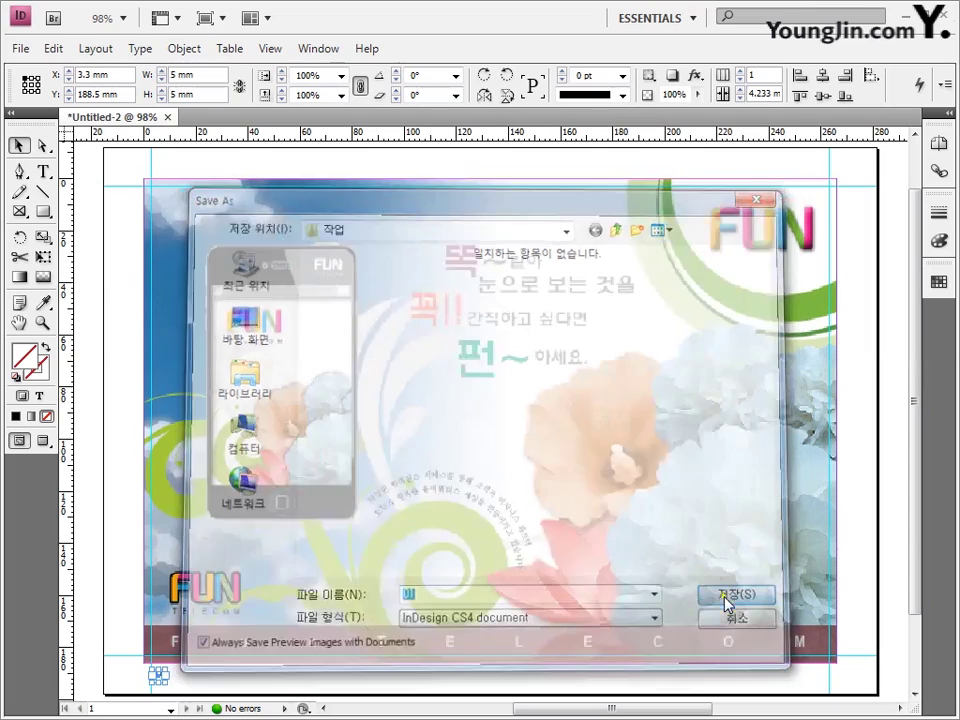